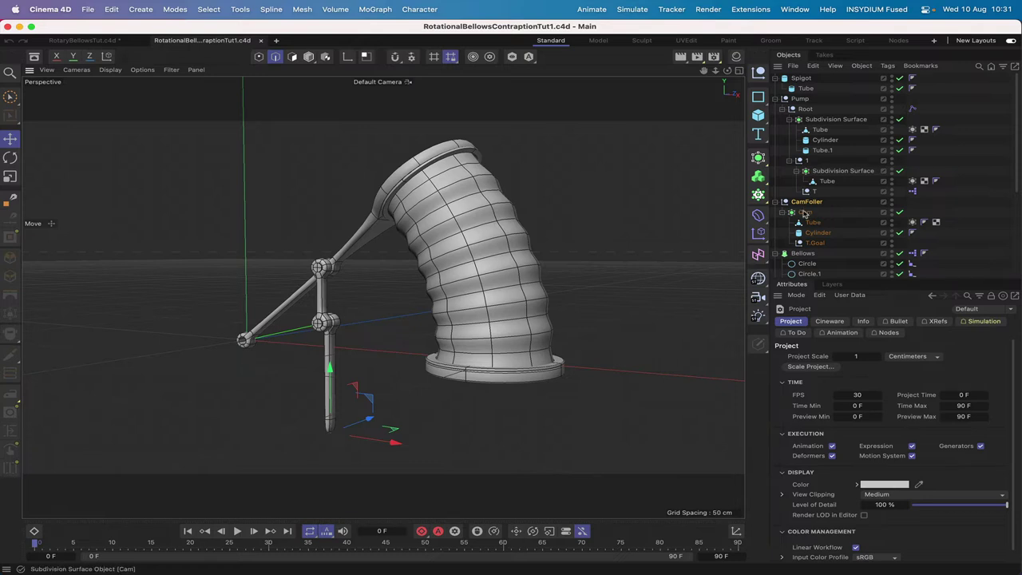
# Restore the Cam subdivision surface to 'Subdivision Surface' and rename the CamFoller null to 'CamFollower'.
pyautogui.click(804, 213)
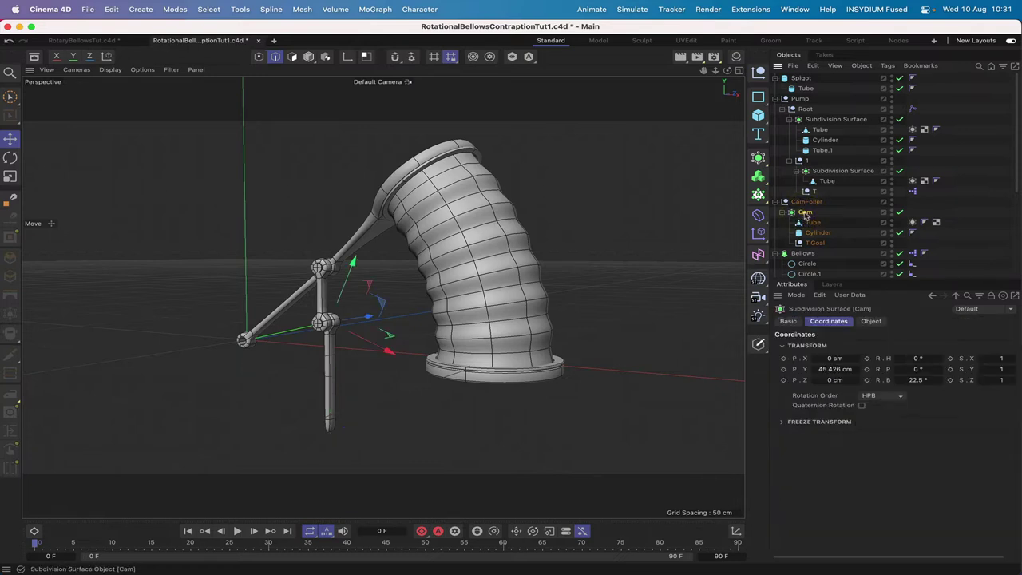
pyautogui.doubleClick(807, 213)
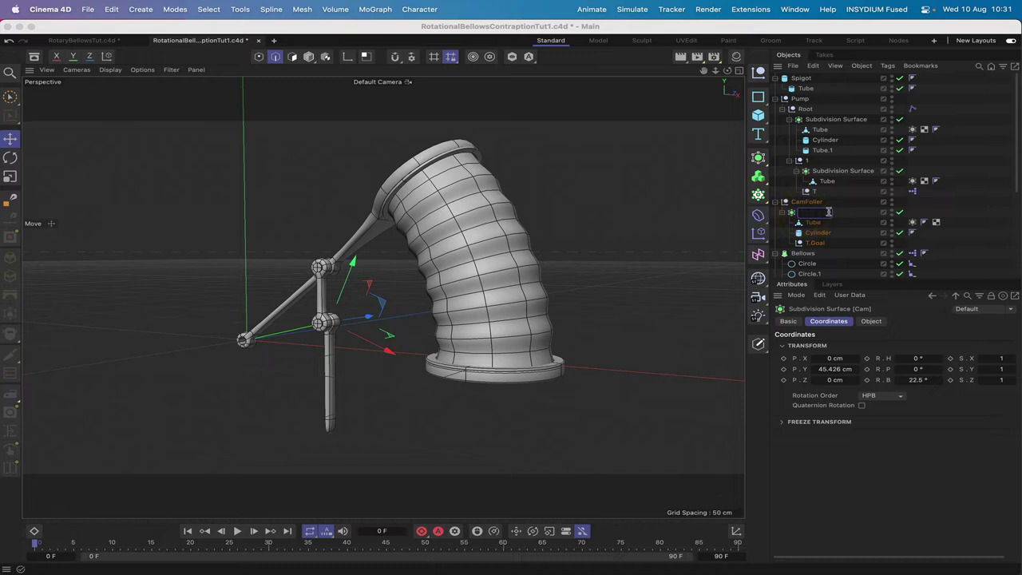
pyautogui.press('Return')
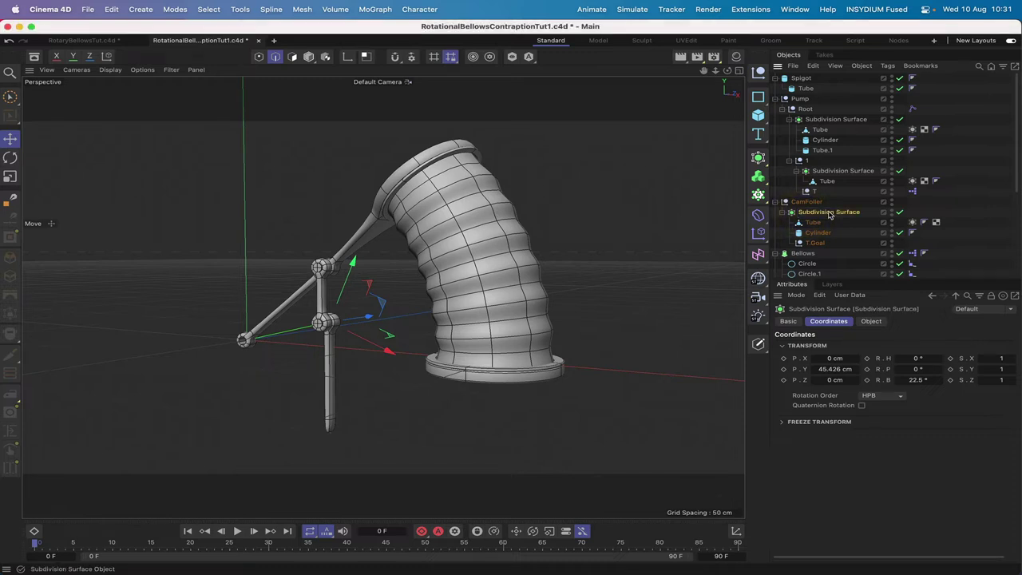
pyautogui.click(802, 201)
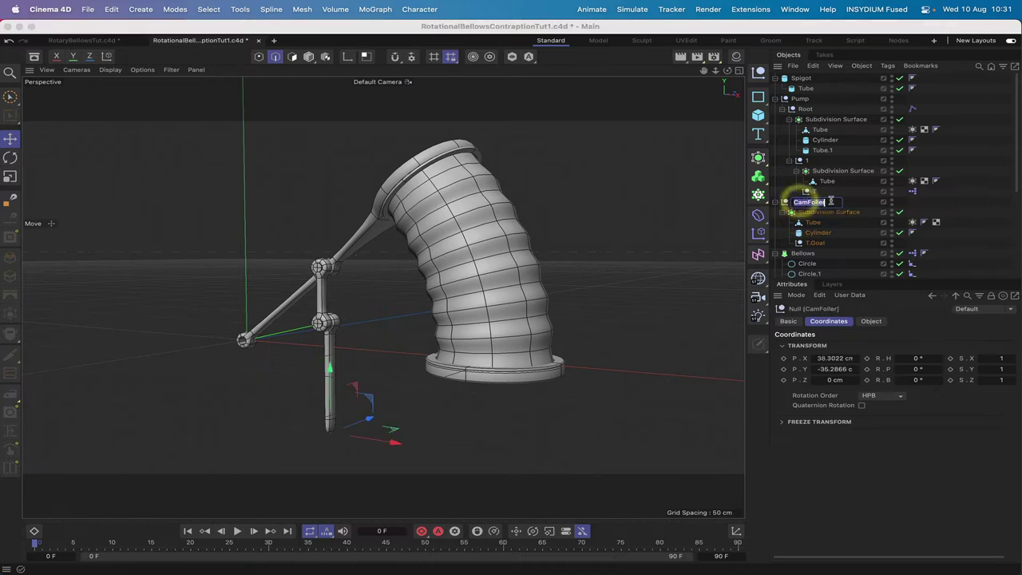
pyautogui.doubleClick(831, 201)
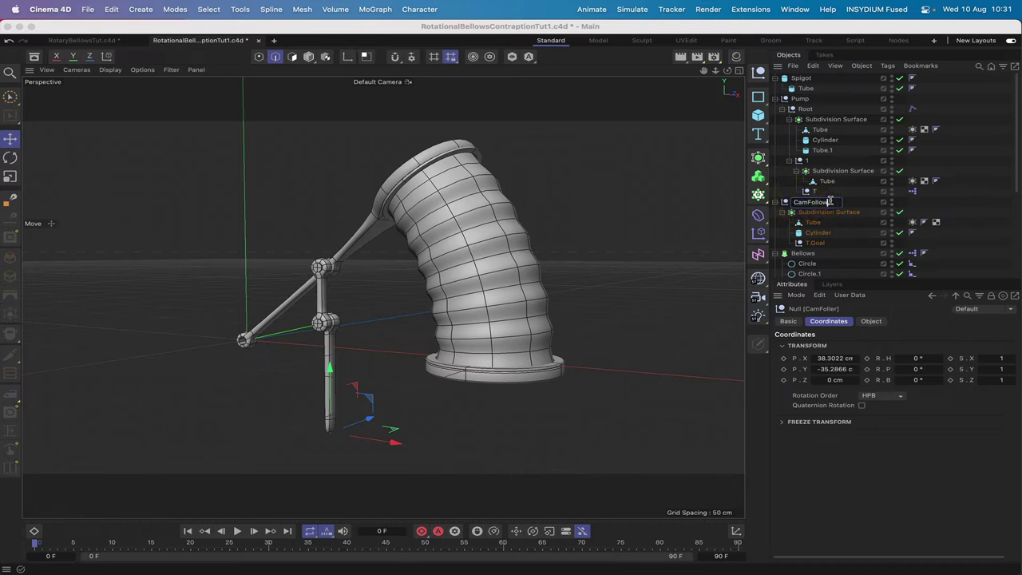
pyautogui.write('CamFollower')
pyautogui.press('Return')
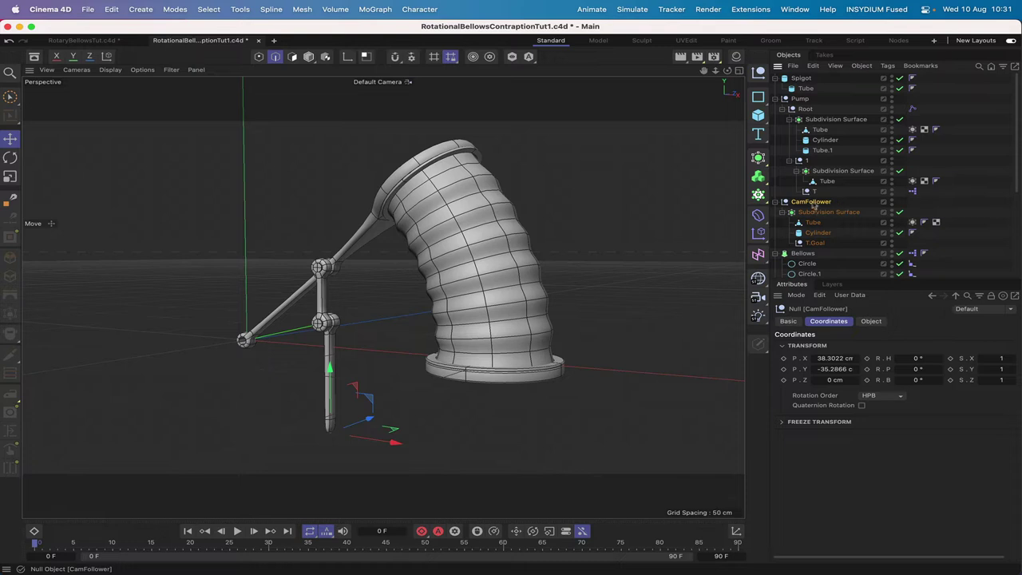
pyautogui.click(844, 190)
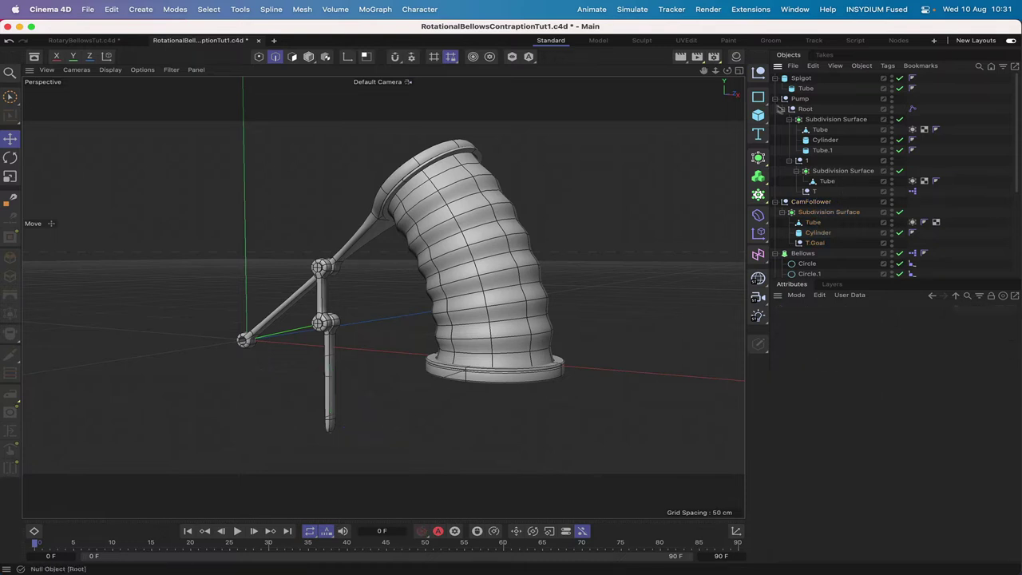
# Add a Circle spline under CamFollower, positioned at X 0 and Y -40 cm.
pyautogui.moveTo(759, 98); pyautogui.dragTo(852, 112)
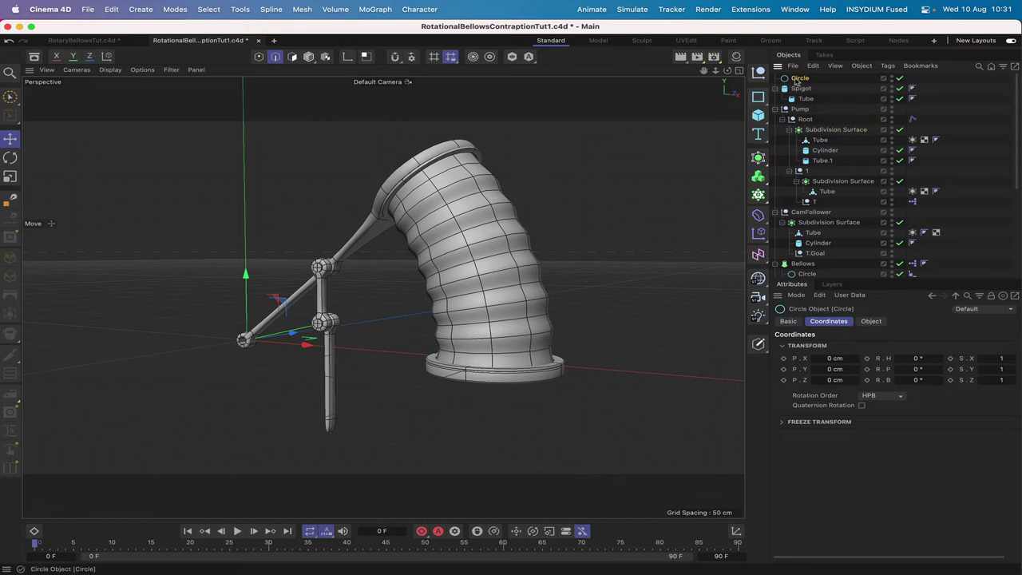
pyautogui.moveTo(799, 78); pyautogui.dragTo(802, 212)
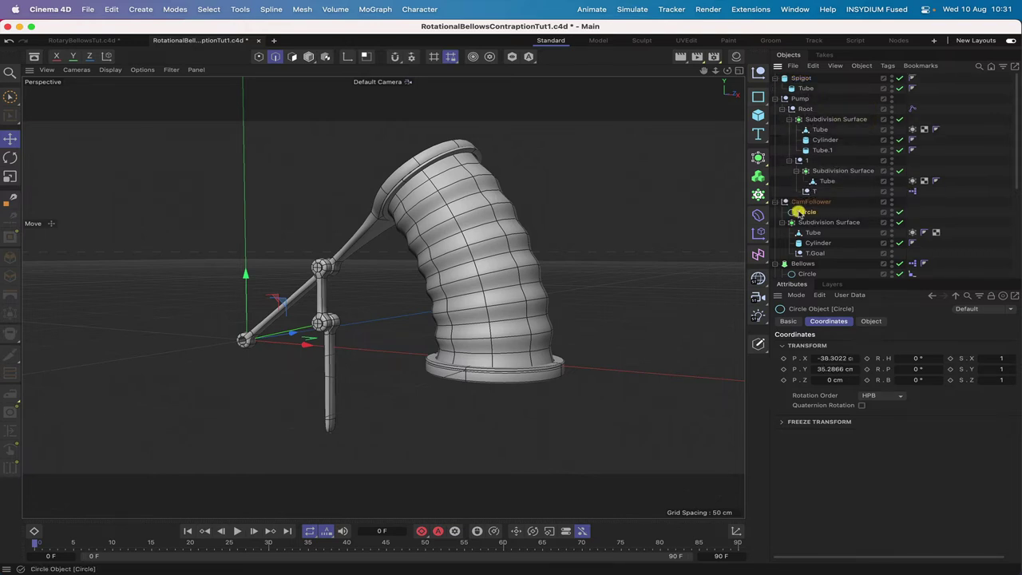
pyautogui.doubleClick(843, 359)
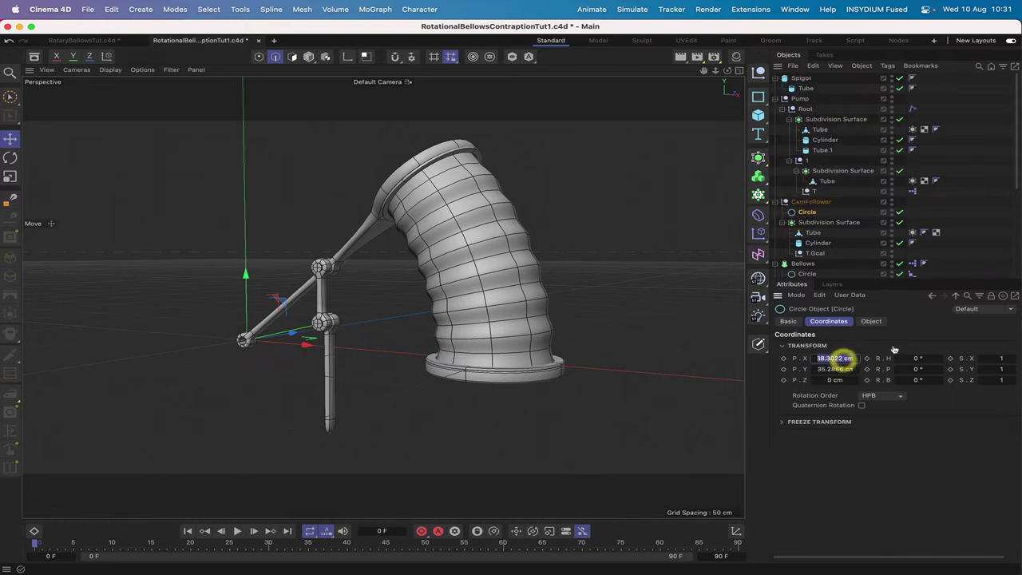
pyautogui.write('0')
pyautogui.press('Return')
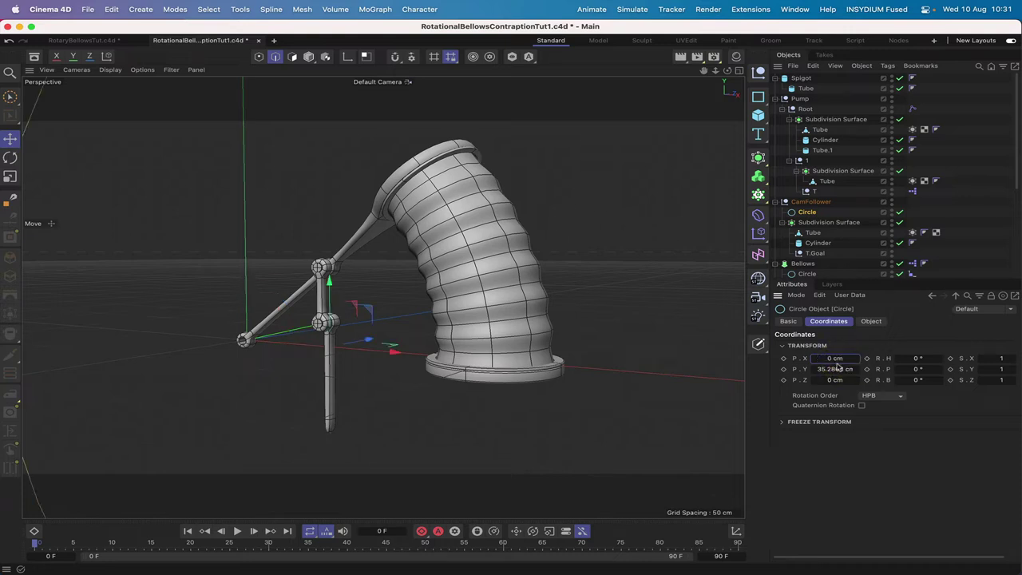
pyautogui.doubleClick(836, 368)
pyautogui.write('-40')
pyautogui.press('Return')
# Set the circle's radius to 20 cm and view it from the front.
pyautogui.click(871, 321)
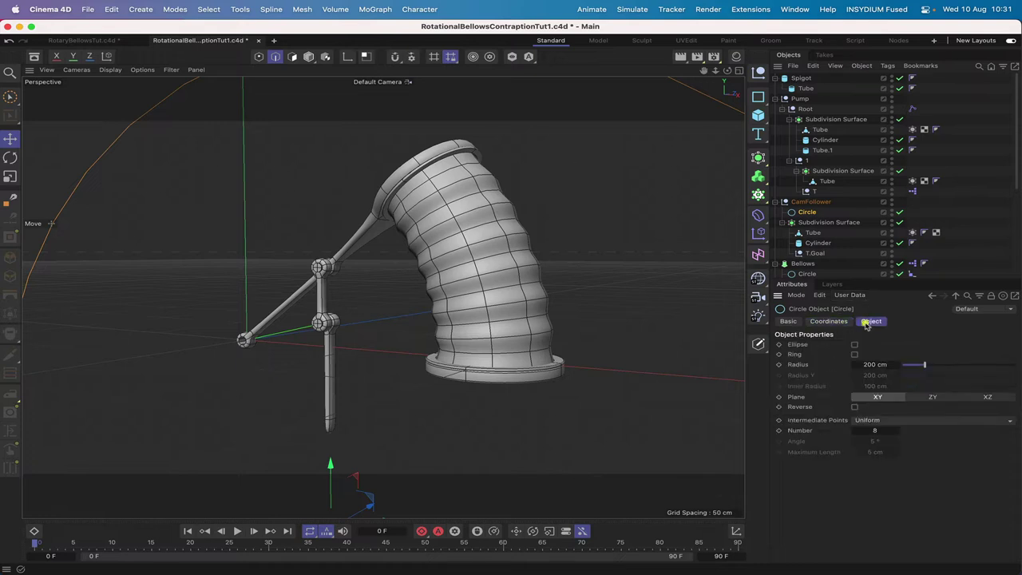
pyautogui.doubleClick(869, 364)
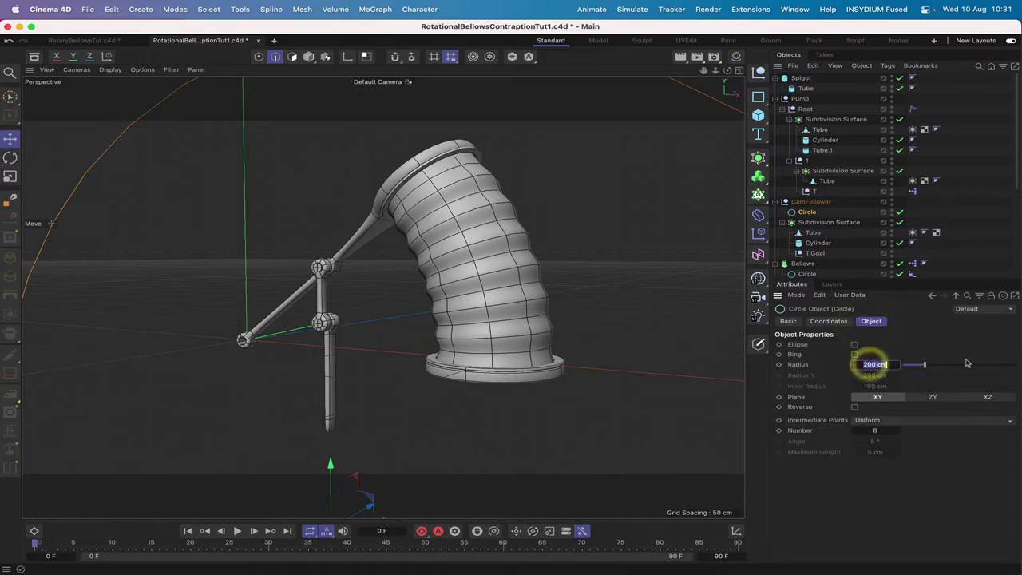
pyautogui.write('20')
pyautogui.press('Return')
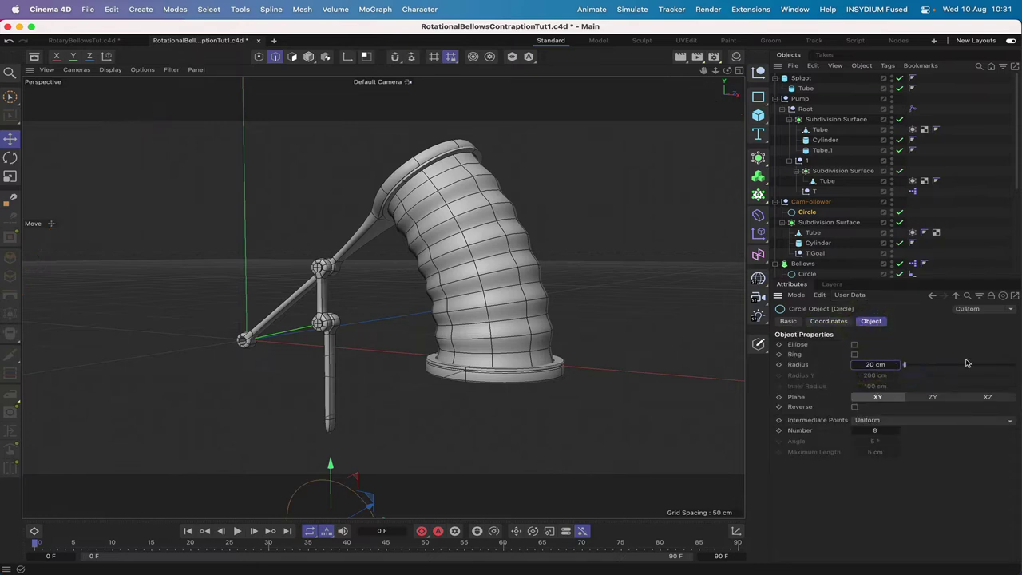
pyautogui.press('F4')
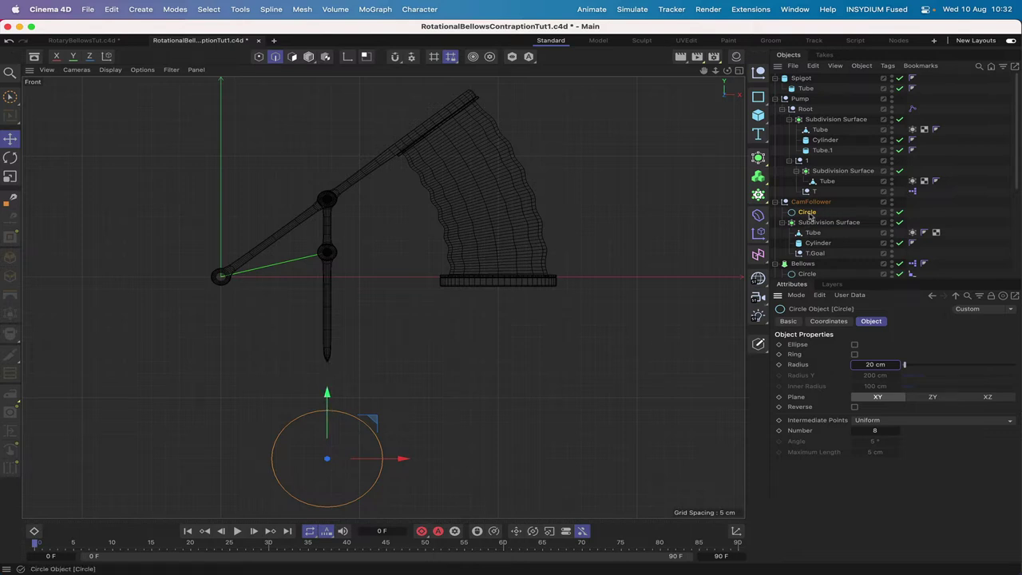
# Make the circle editable, snap to grid points but not grid lines, and select its top point.
pyautogui.press('c')
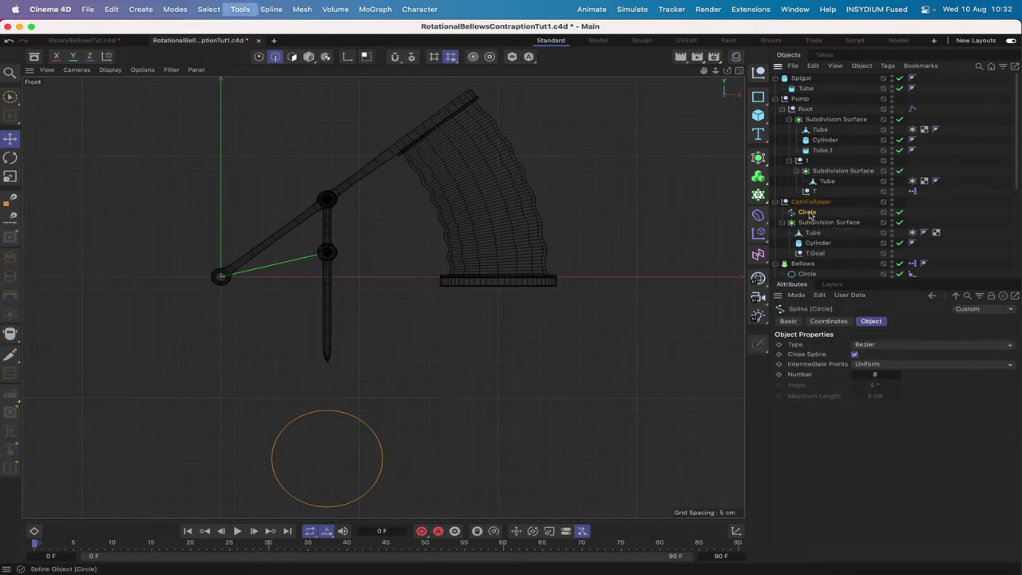
pyautogui.click(260, 57)
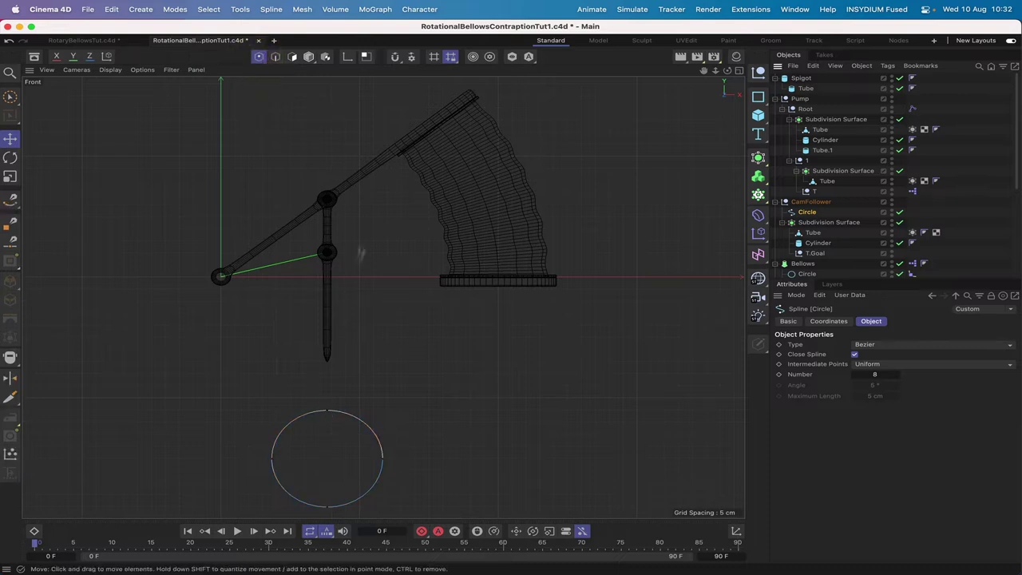
pyautogui.click(395, 56)
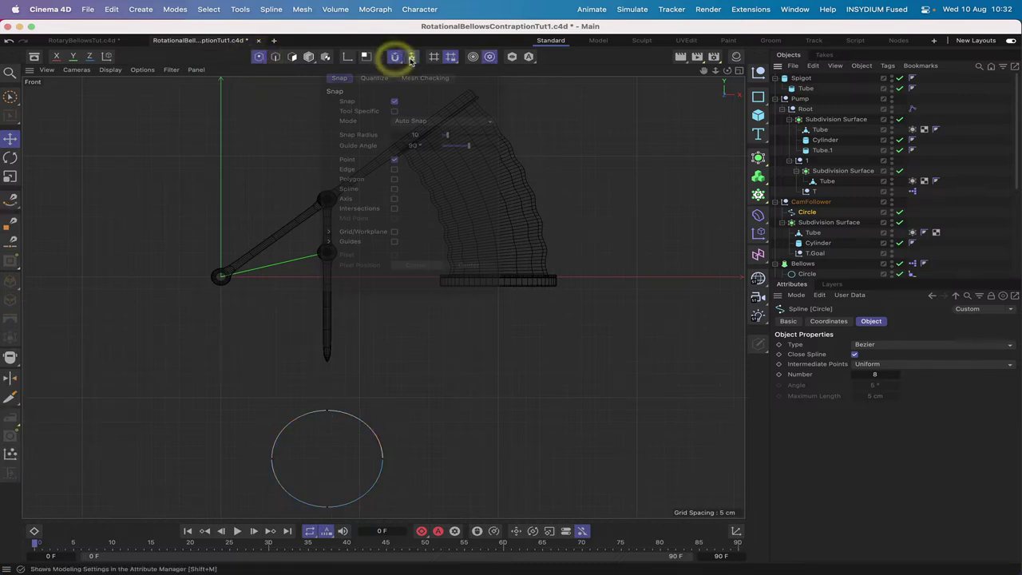
pyautogui.click(328, 231)
pyautogui.click(395, 232)
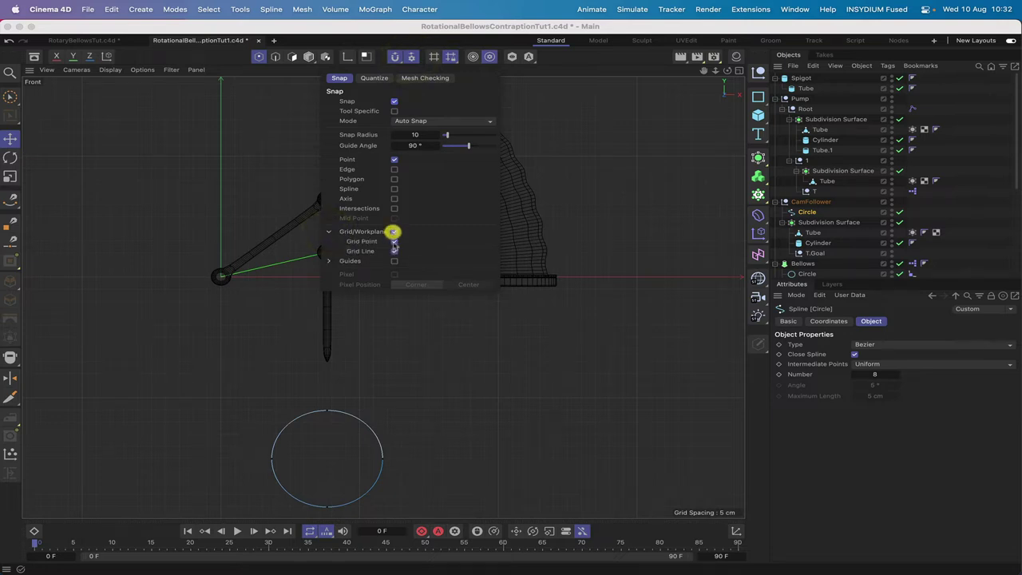
pyautogui.click(394, 252)
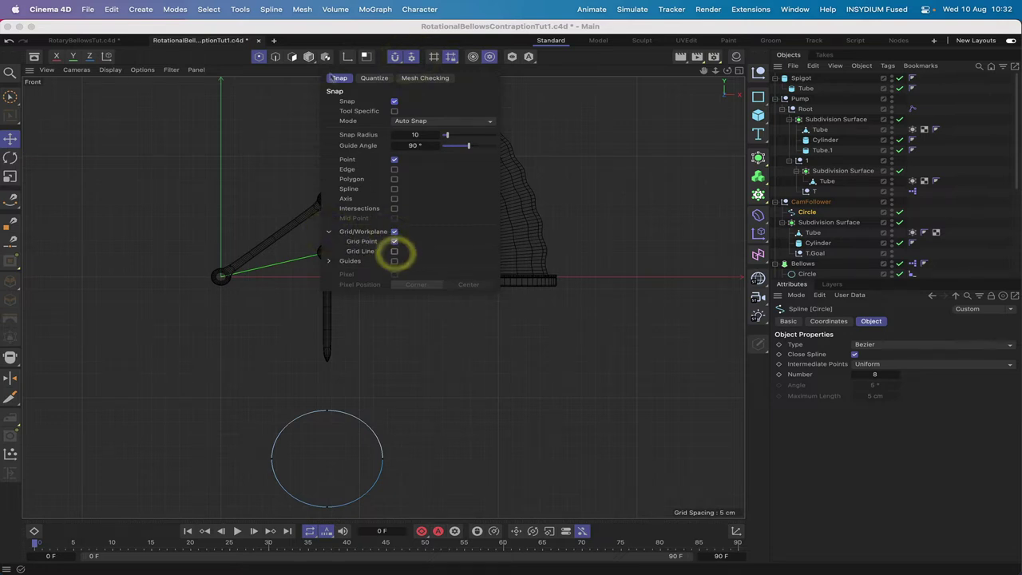
pyautogui.click(291, 100)
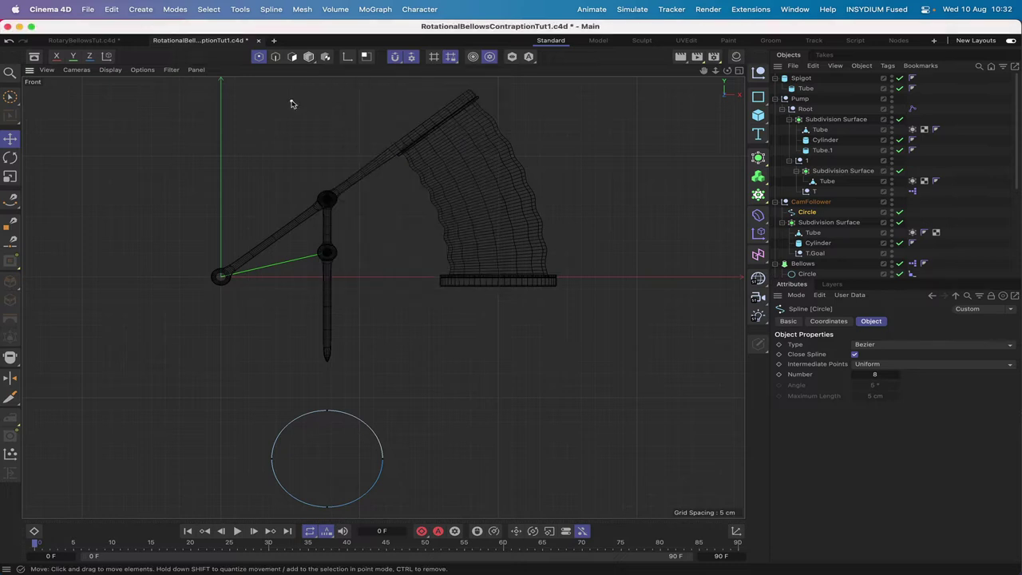
pyautogui.click(327, 411)
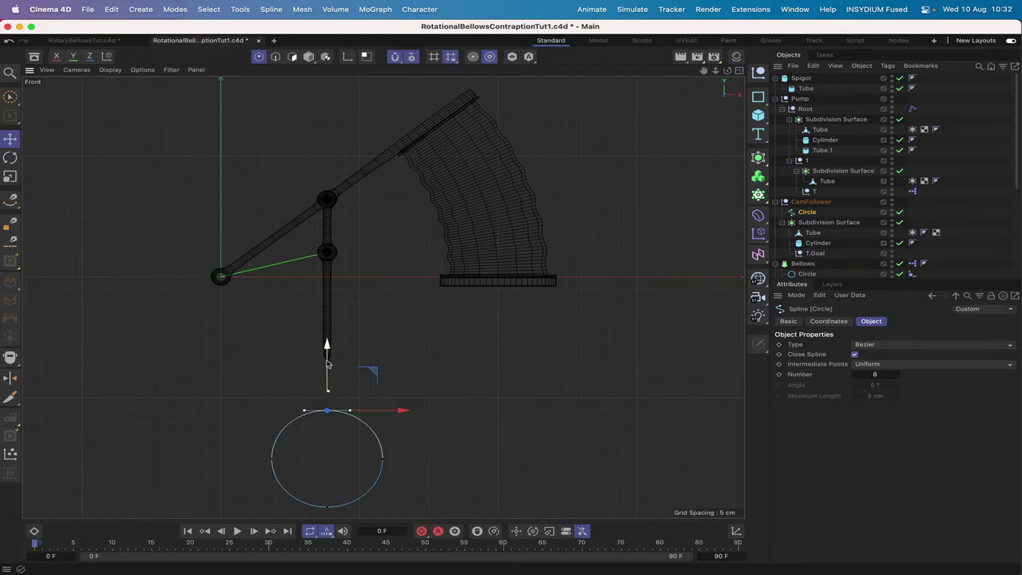
# Pull the circle's top point up to the stem tip and its bottom point down into an egg shape.
pyautogui.moveTo(327, 344); pyautogui.dragTo(330, 297)
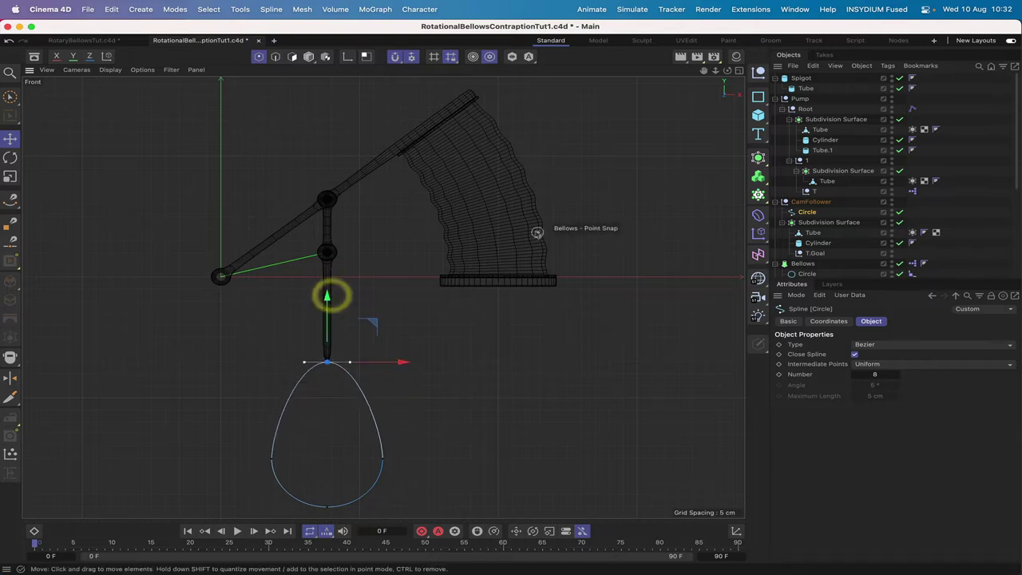
pyautogui.moveTo(704, 70); pyautogui.dragTo(383, 297)
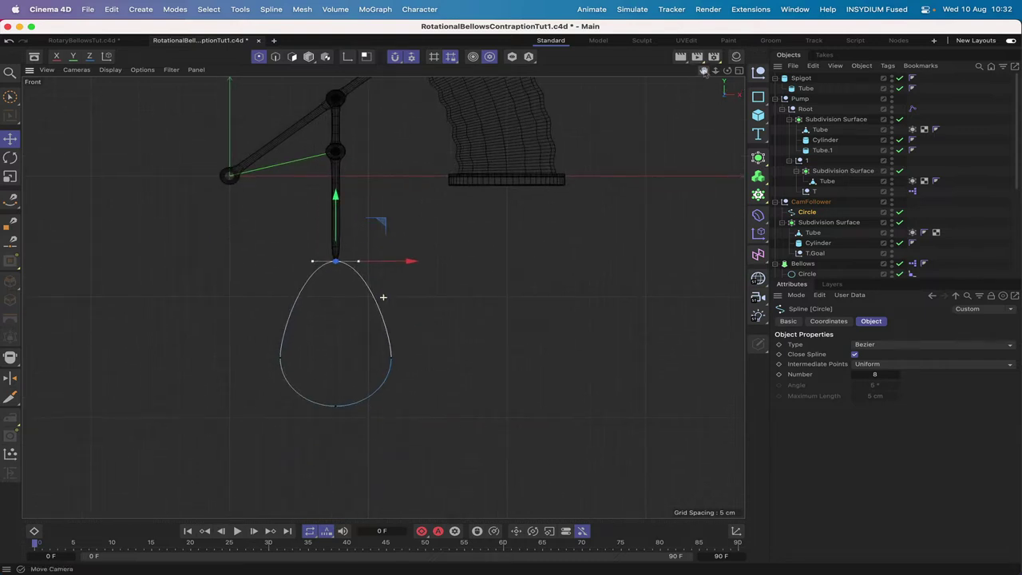
pyautogui.click(334, 404)
pyautogui.moveTo(335, 345); pyautogui.dragTo(335, 391)
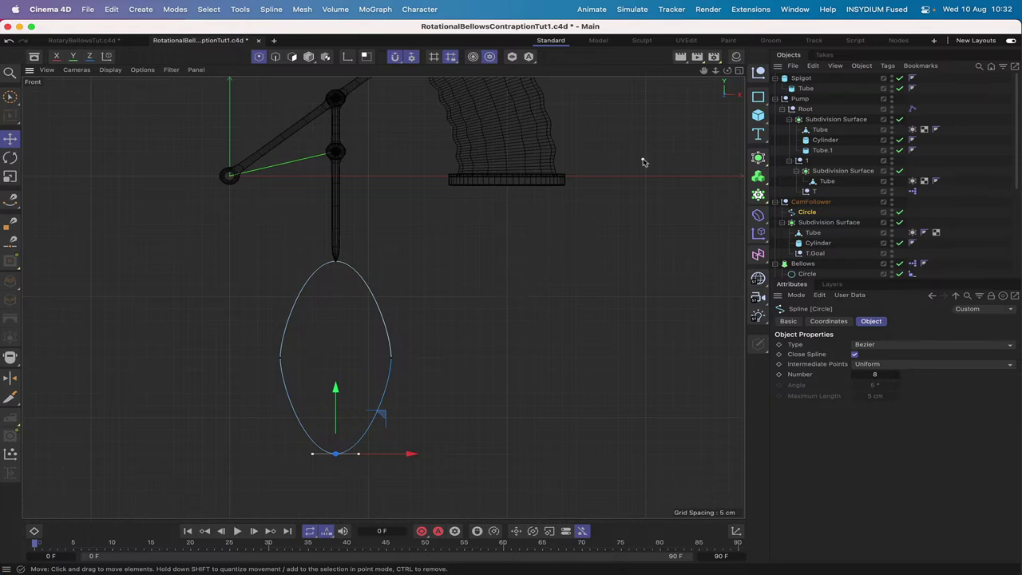
pyautogui.moveTo(703, 70); pyautogui.dragTo(383, 297)
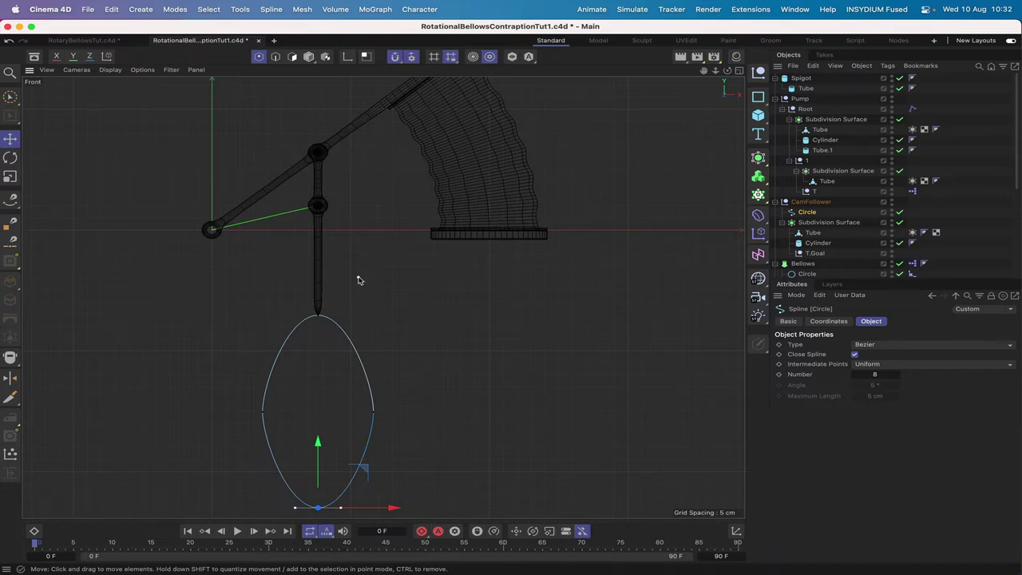
# Return to Perspective view, frame the spline, and move Circle out of CamFollower.
pyautogui.press('F1')
pyautogui.press('o')
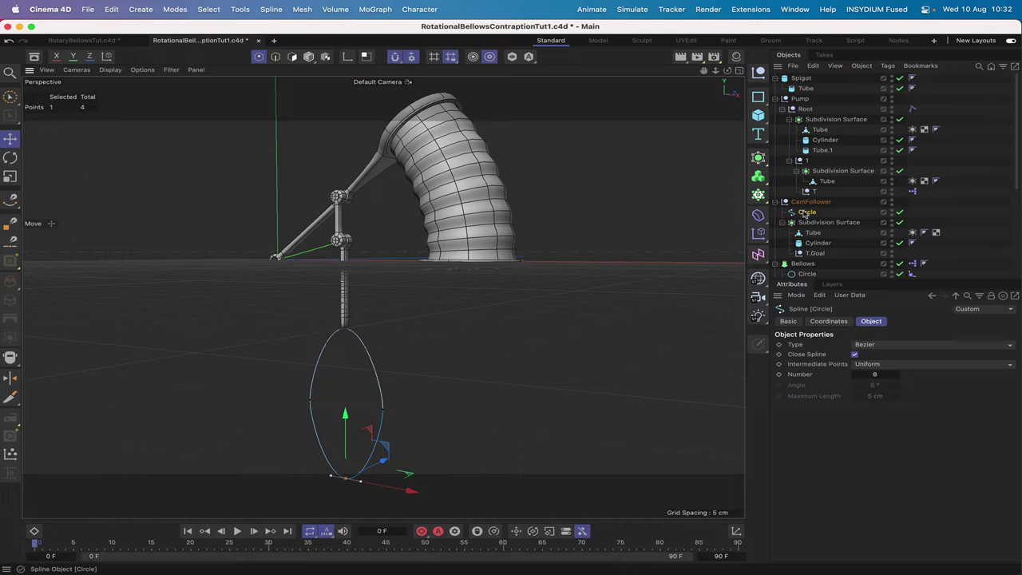
pyautogui.moveTo(801, 212); pyautogui.dragTo(797, 208)
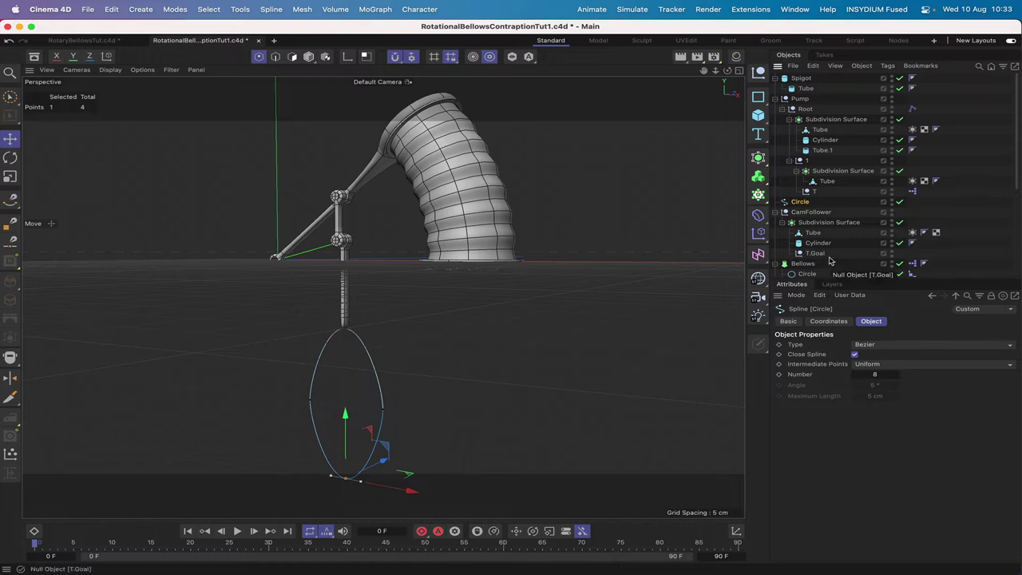
# Extrude the circle spline with a 10 cm offset.
pyautogui.click(758, 157)
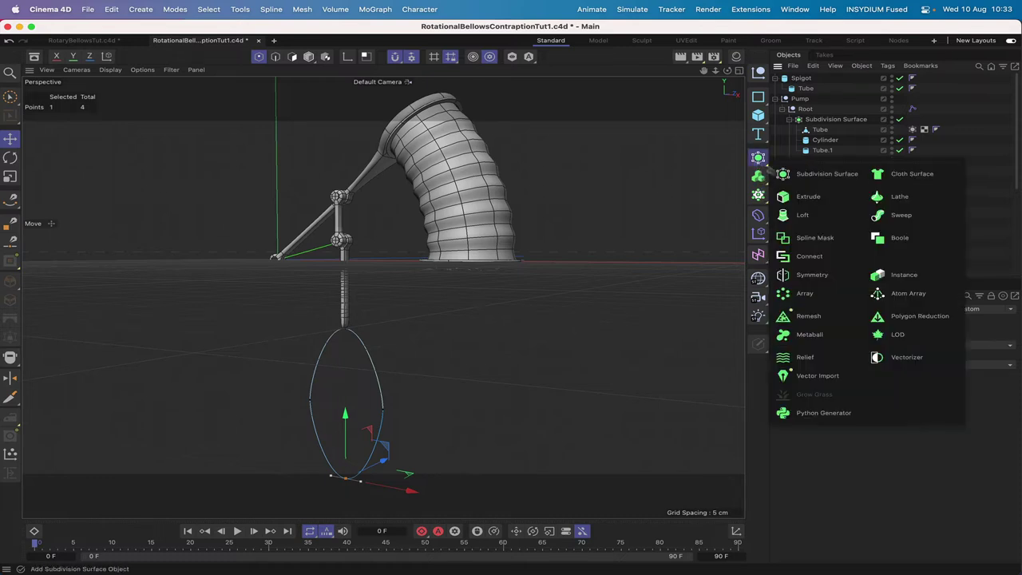
pyautogui.keyDown('alt'); pyautogui.click(814, 197); pyautogui.keyUp('alt')
pyautogui.doubleClick(874, 355)
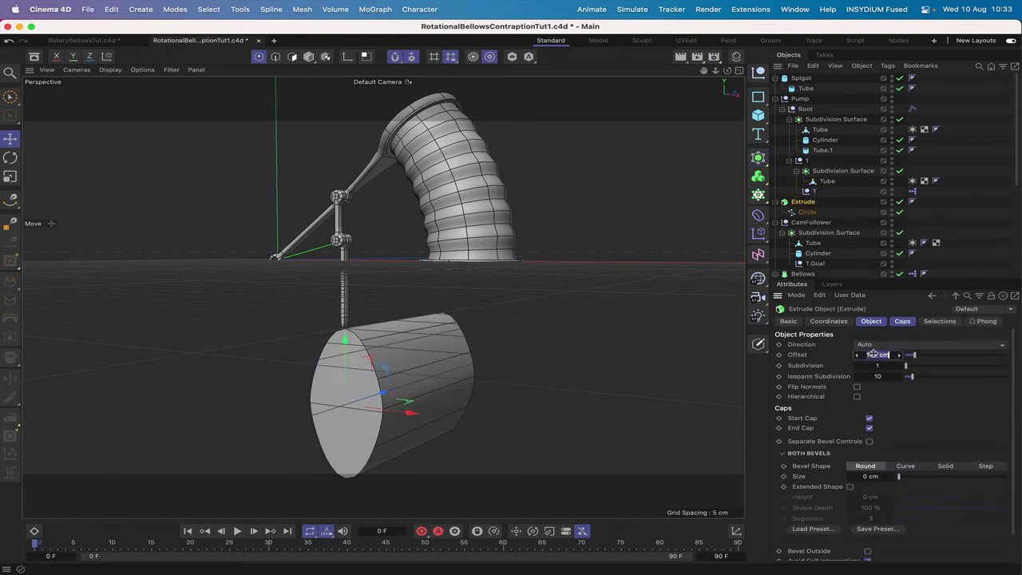
pyautogui.write('10')
pyautogui.press('Return')
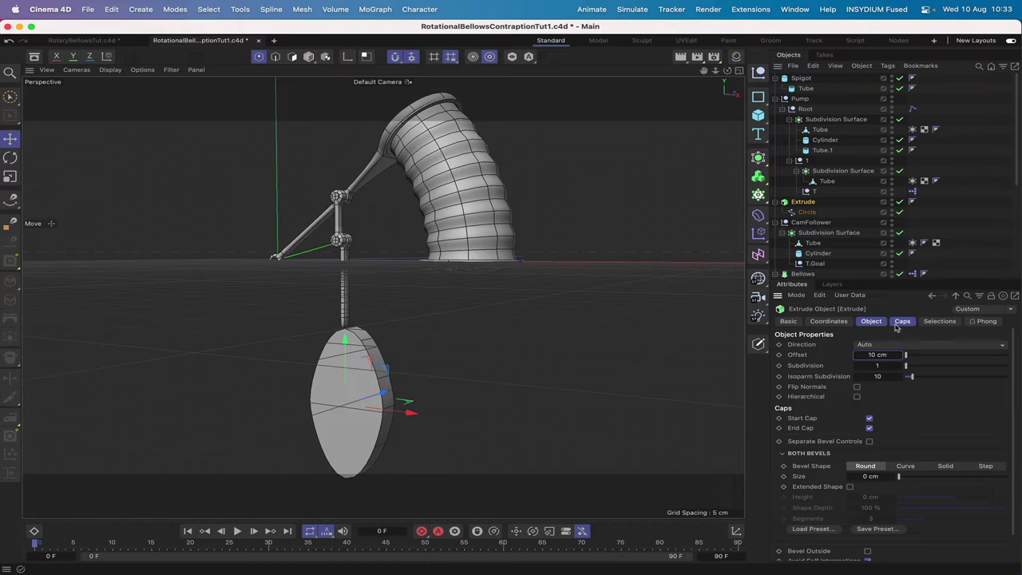
# Give the extrusion caps a 0.5 cm bevel and switch the viewport to wireframe.
pyautogui.click(898, 322)
pyautogui.doubleClick(869, 403)
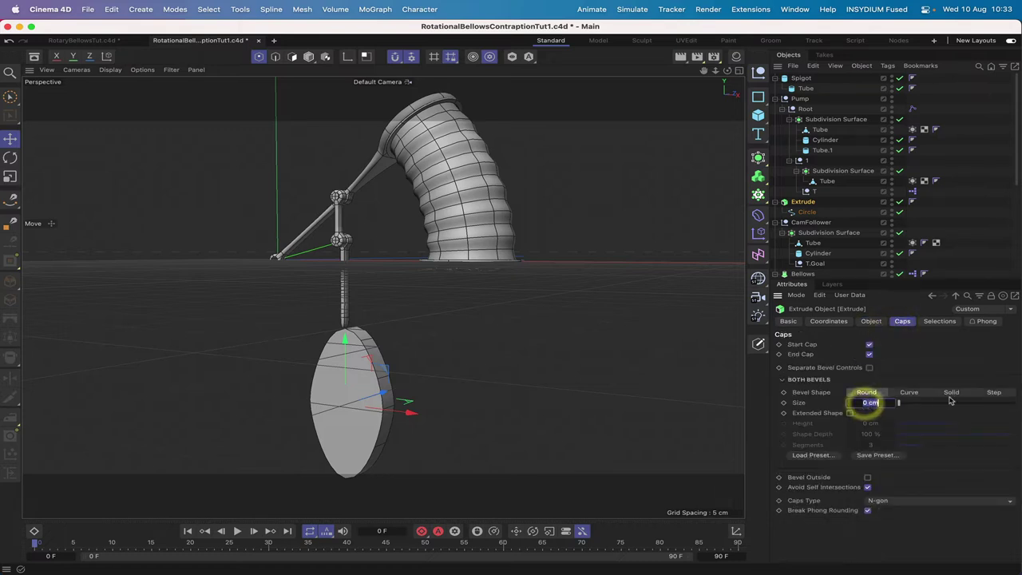
pyautogui.press('BackSpace')
pyautogui.write('0.5')
pyautogui.press('Return')
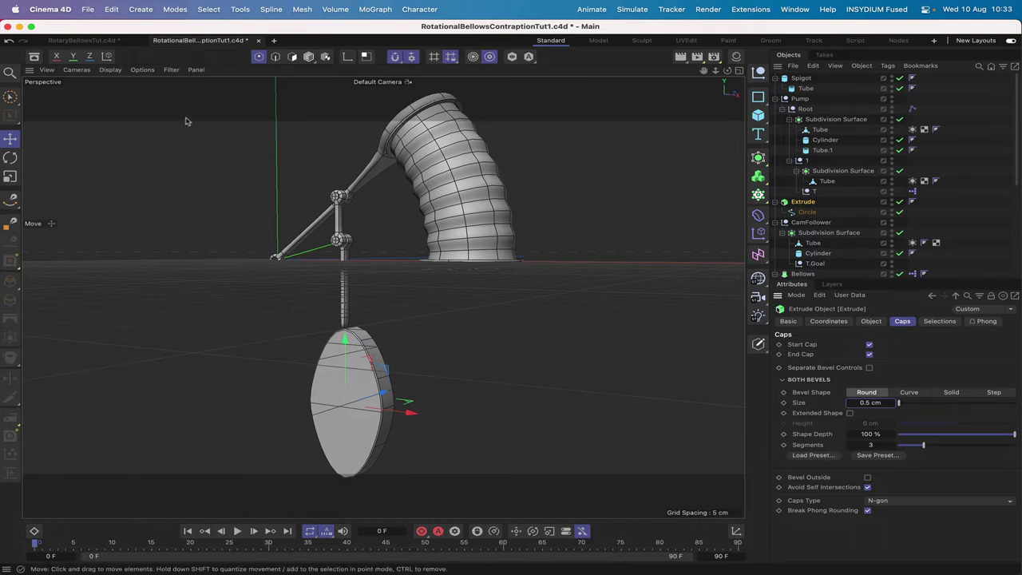
pyautogui.click(111, 70)
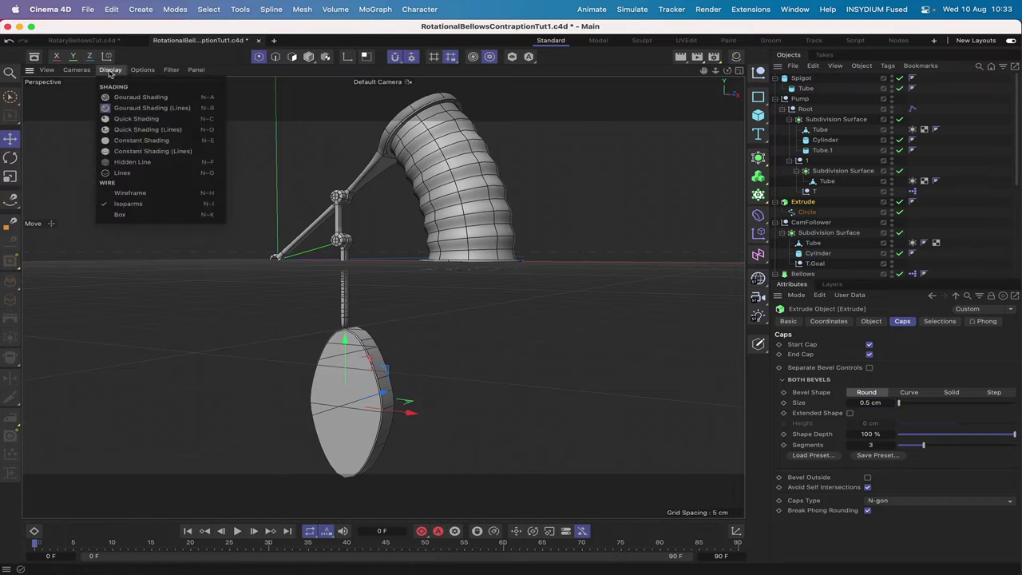
pyautogui.click(119, 195)
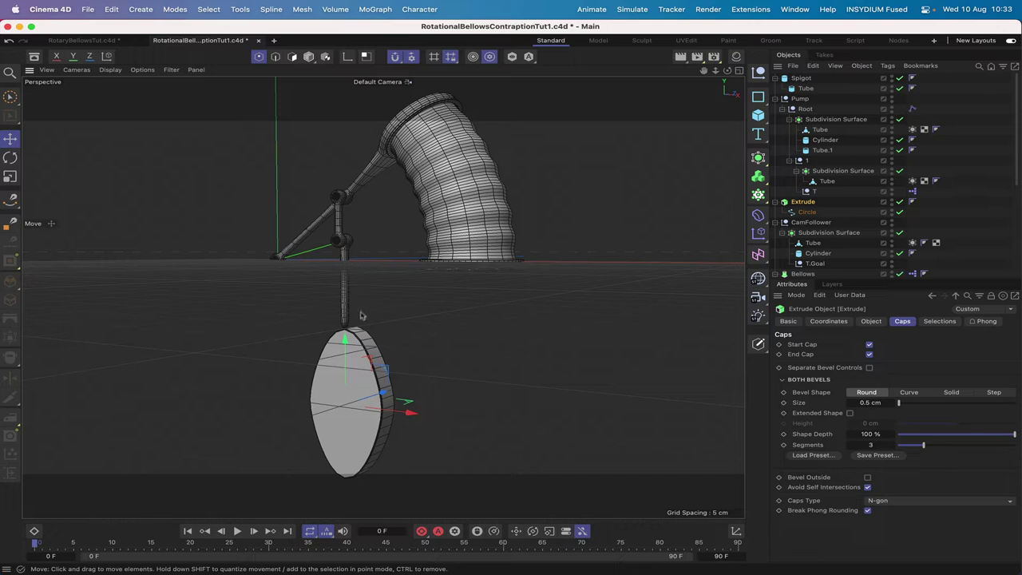
# Set the circle's intermediate points to 60.
pyautogui.click(807, 212)
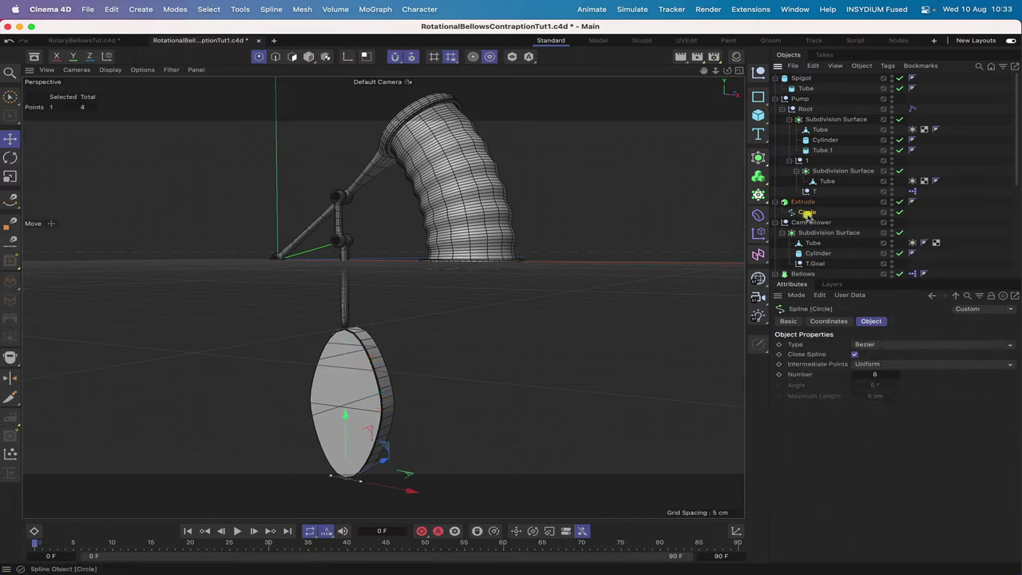
pyautogui.click(877, 375)
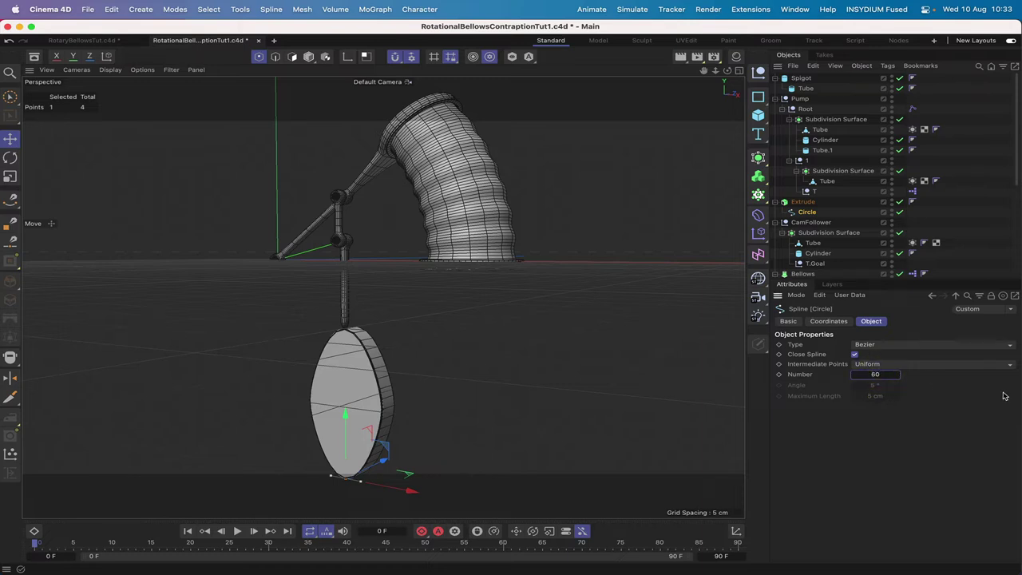
pyautogui.press('Return')
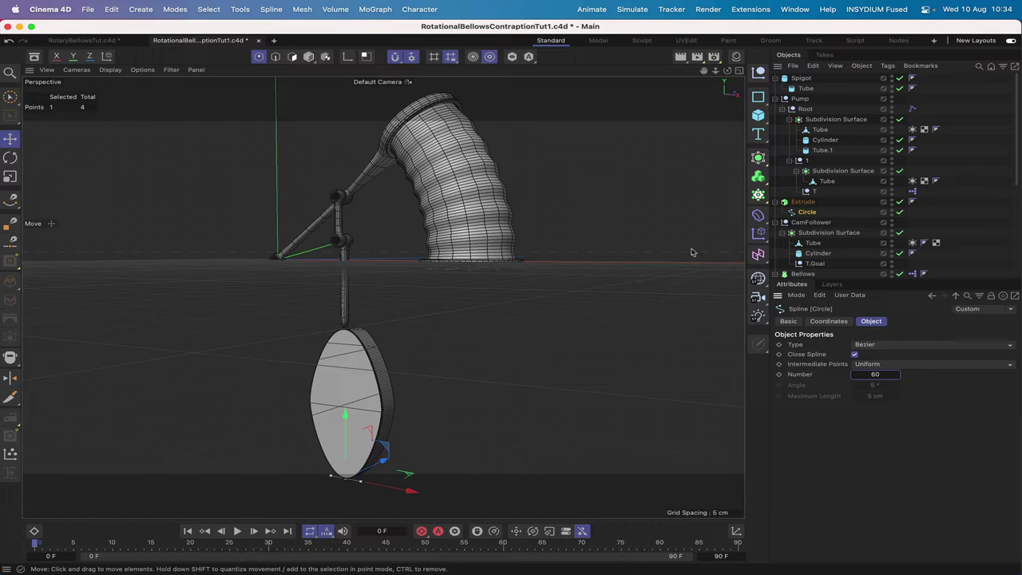
# Rename the Extrude to Cam and set its Z position to -5 cm.
pyautogui.click(805, 202)
pyautogui.doubleClick(805, 202)
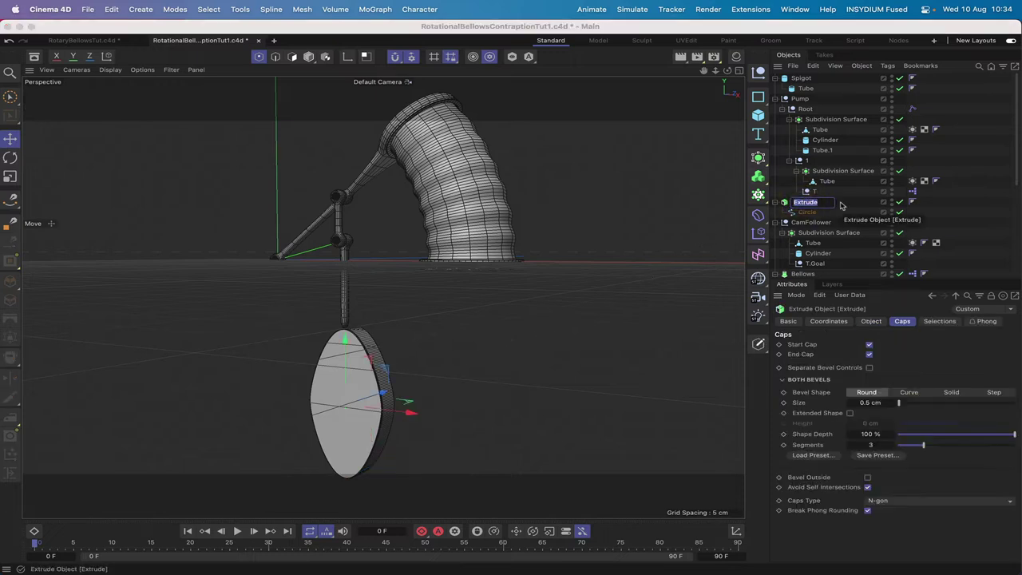
pyautogui.write('Cam')
pyautogui.press('Return')
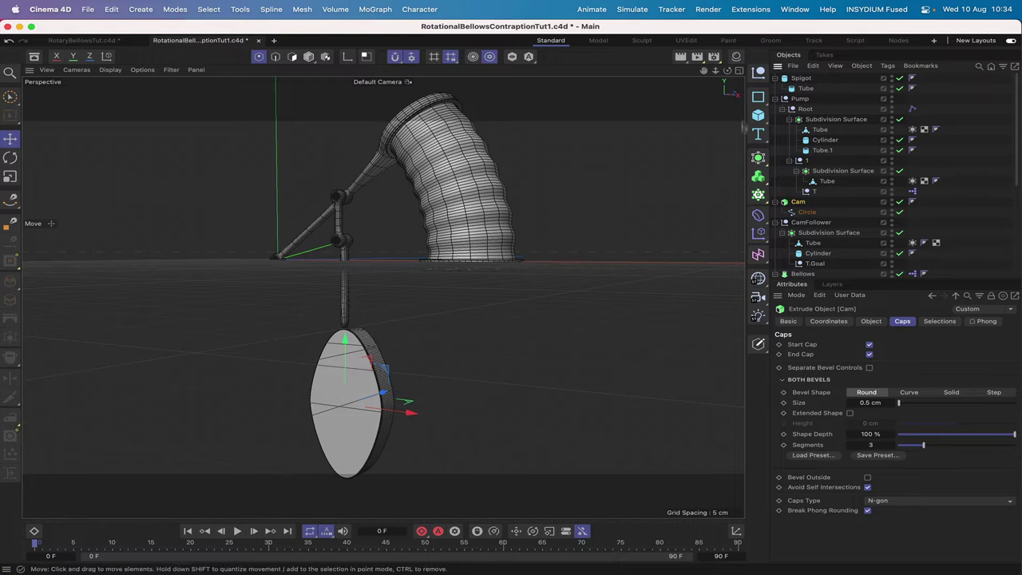
pyautogui.click(828, 321)
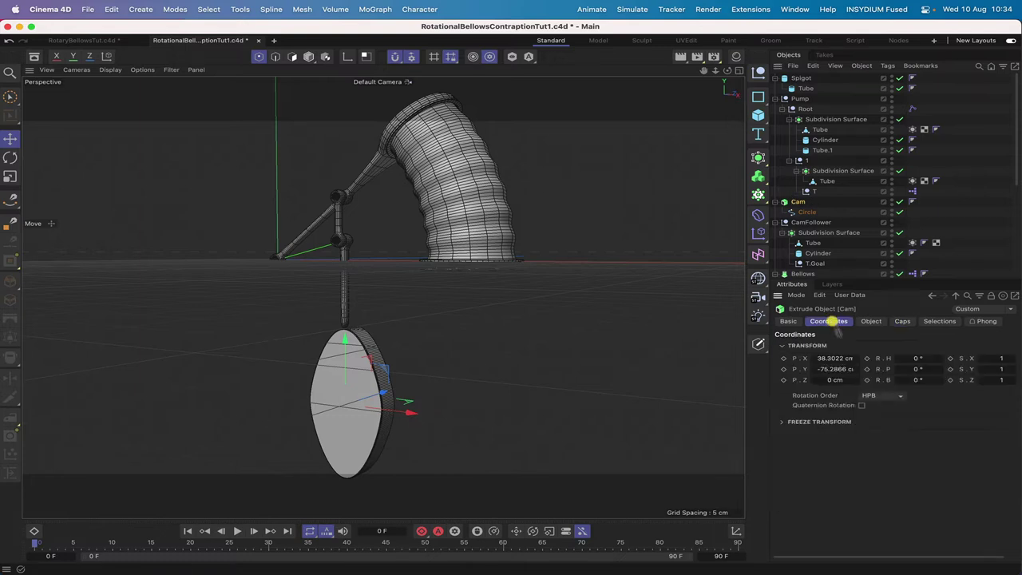
pyautogui.click(832, 380)
pyautogui.write('-5')
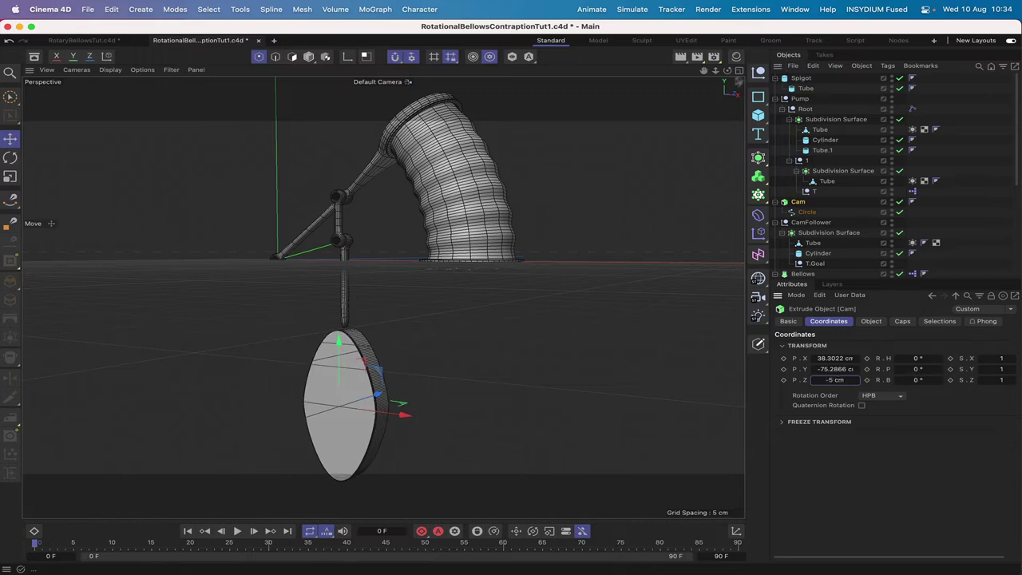
pyautogui.press('Return')
pyautogui.keyDown('alt'); pyautogui.moveTo(447, 399); pyautogui.dragTo(338, 406); pyautogui.keyUp('alt')
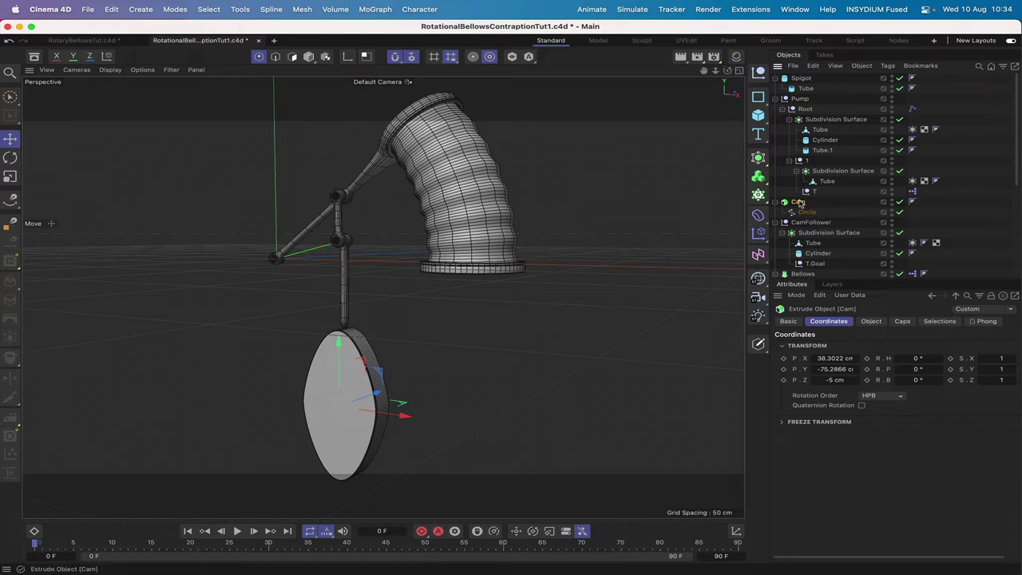
# Add an XPresso tag to the Cam object.
pyautogui.click(798, 201)
pyautogui.click(887, 65)
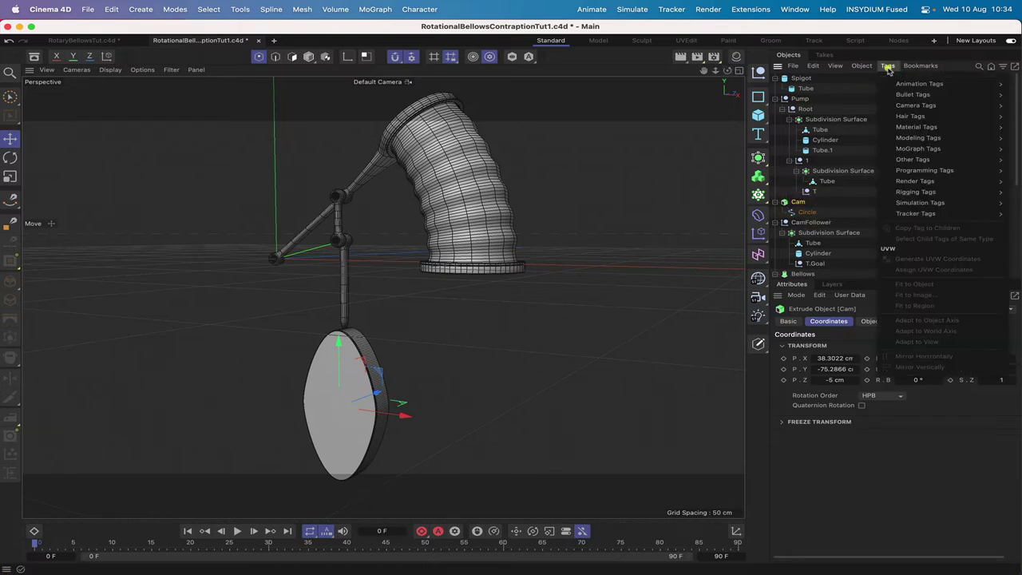
pyautogui.moveTo(920, 170)
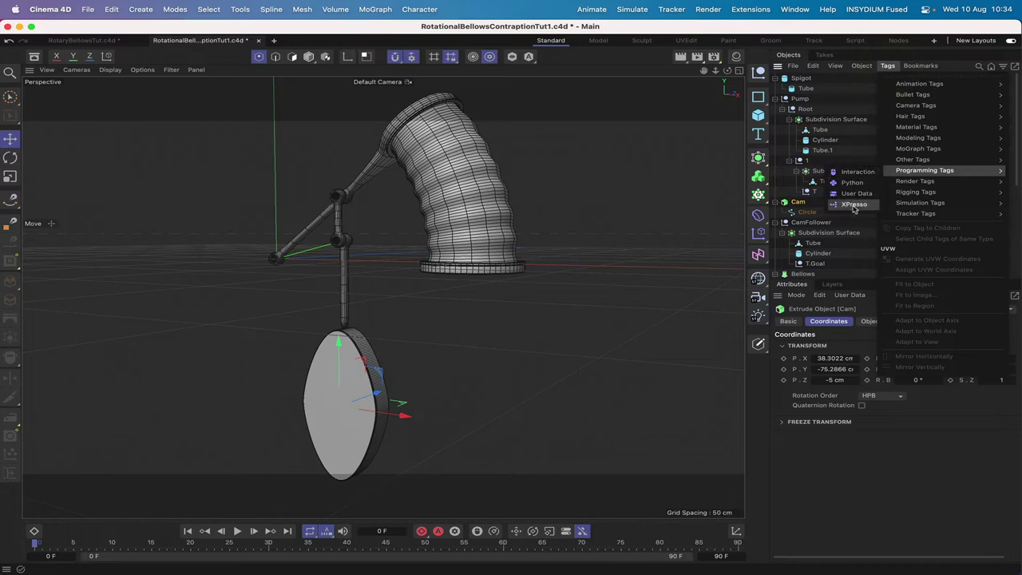
pyautogui.click(853, 205)
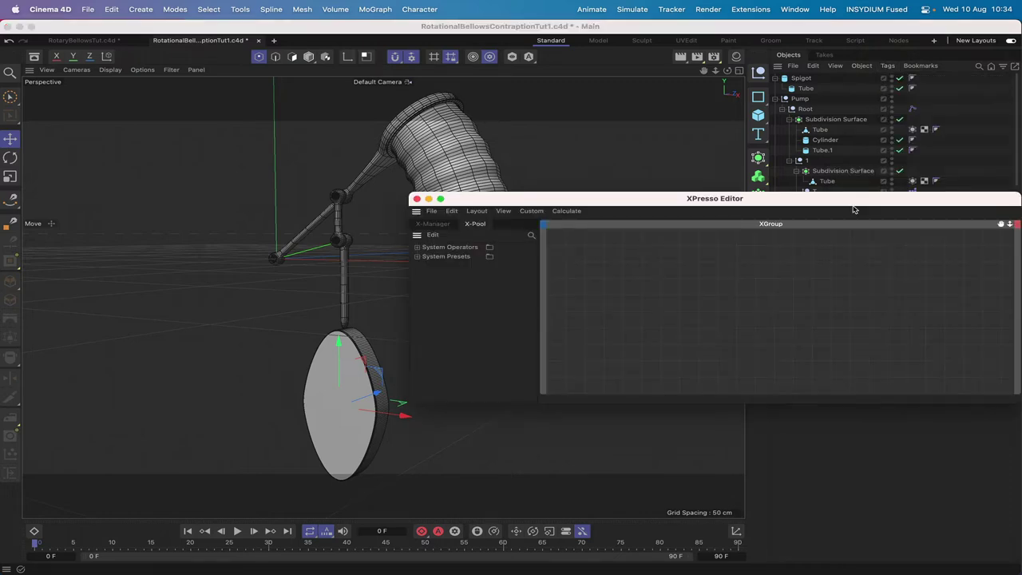
pyautogui.moveTo(832, 200); pyautogui.dragTo(457, 73)
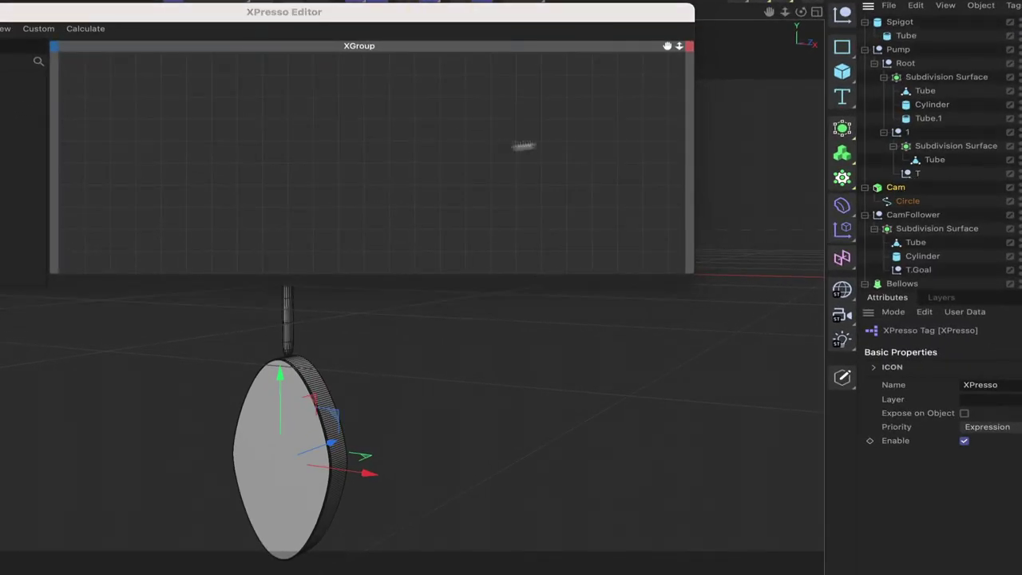
# Put a Cam node with an Object output port into the XPresso graph.
pyautogui.moveTo(187, 107); pyautogui.dragTo(192, 102)
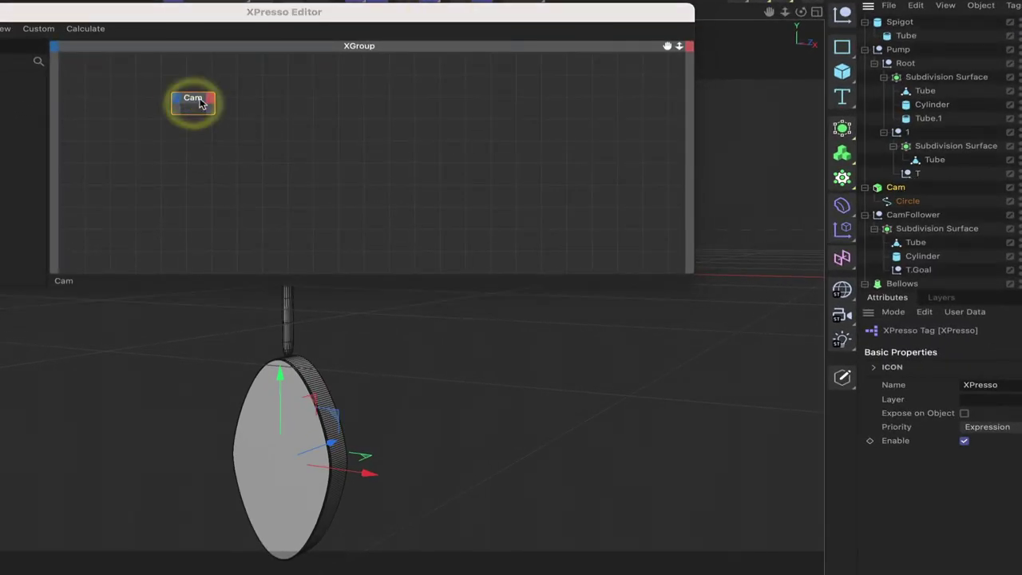
pyautogui.click(210, 98)
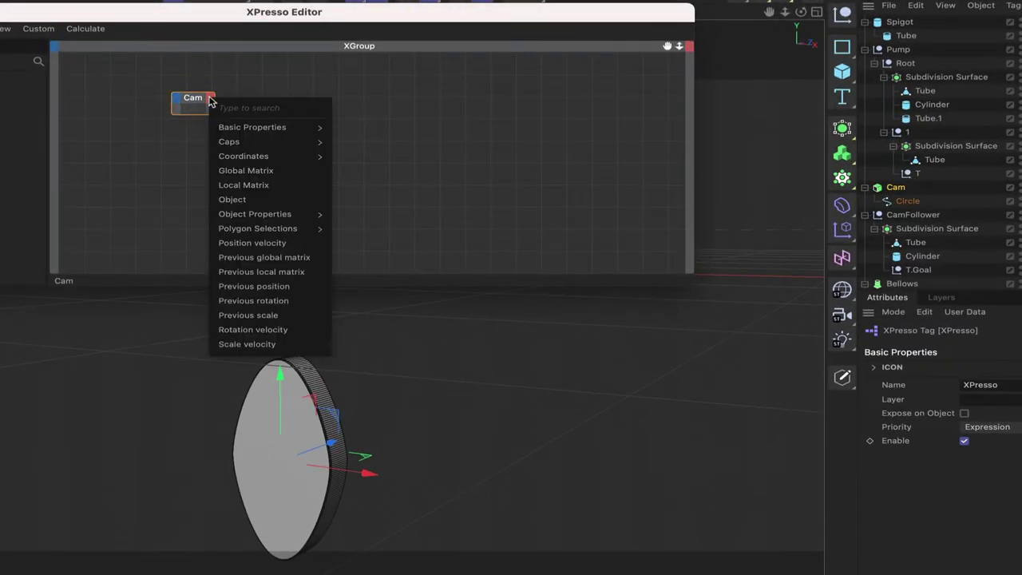
pyautogui.click(240, 198)
pyautogui.click(192, 102)
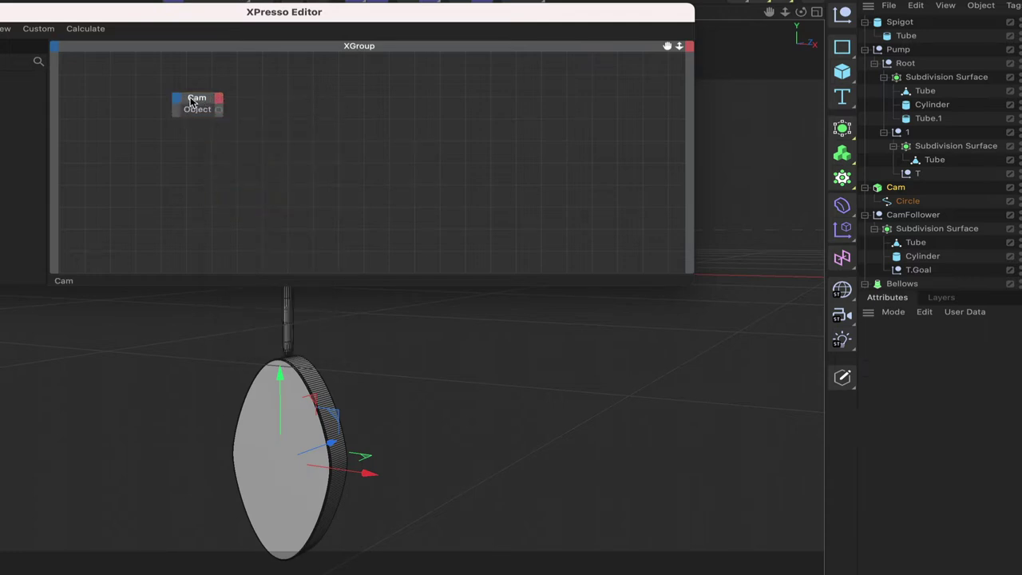
pyautogui.moveTo(192, 102); pyautogui.dragTo(226, 100)
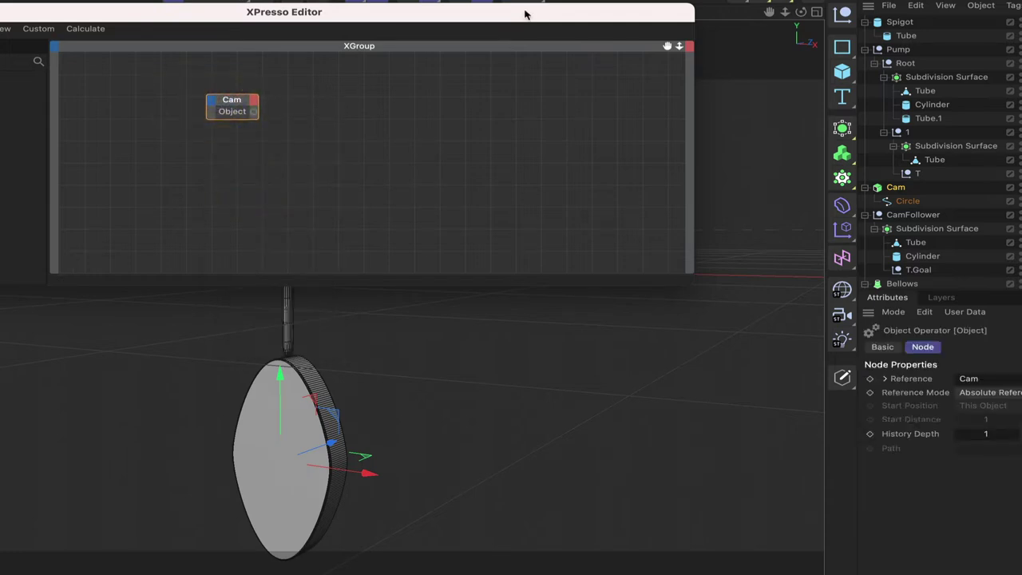
# Create two null objects named T1 and T2.
pyautogui.click(842, 13)
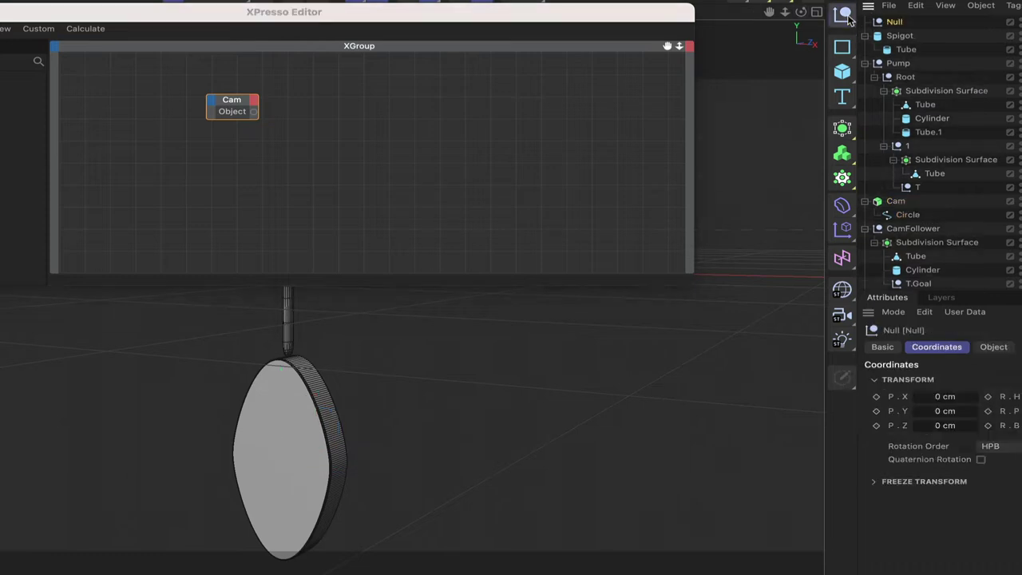
pyautogui.click(842, 14)
pyautogui.doubleClick(902, 23)
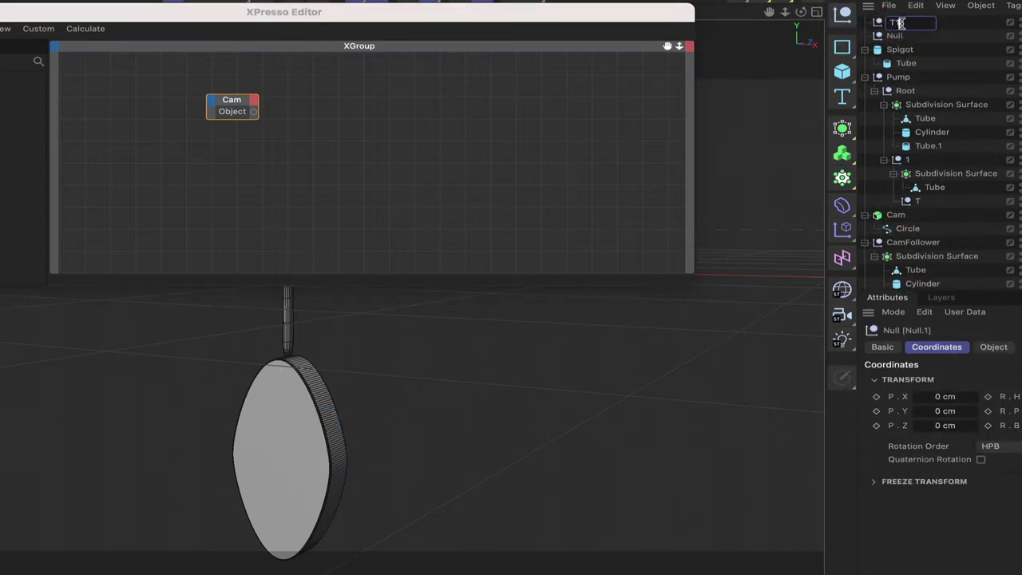
pyautogui.write('T1')
pyautogui.press('Return')
pyautogui.doubleClick(898, 35)
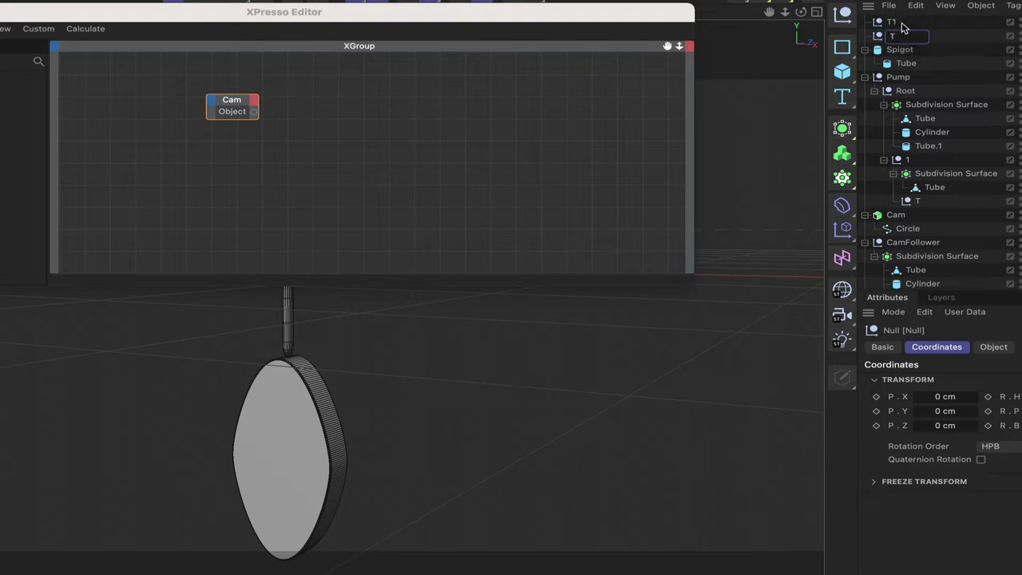
pyautogui.write('T2')
pyautogui.press('Return')
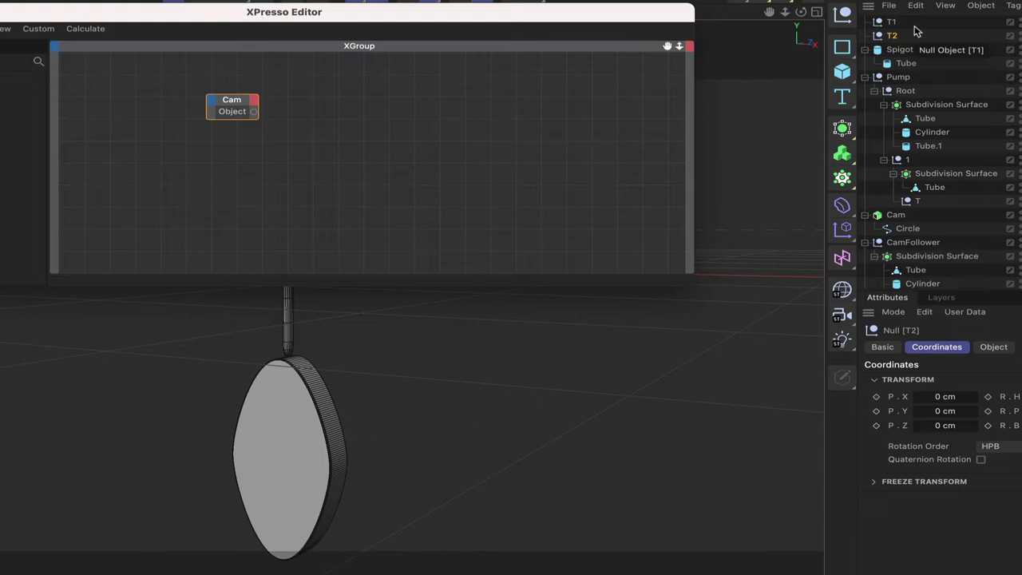
# Parent T1 and T2 under CamFollower and zero their X and Y positions.
pyautogui.keyDown('shift'); pyautogui.click(893, 22); pyautogui.keyUp('shift')
pyautogui.moveTo(890, 26); pyautogui.dragTo(878, 205)
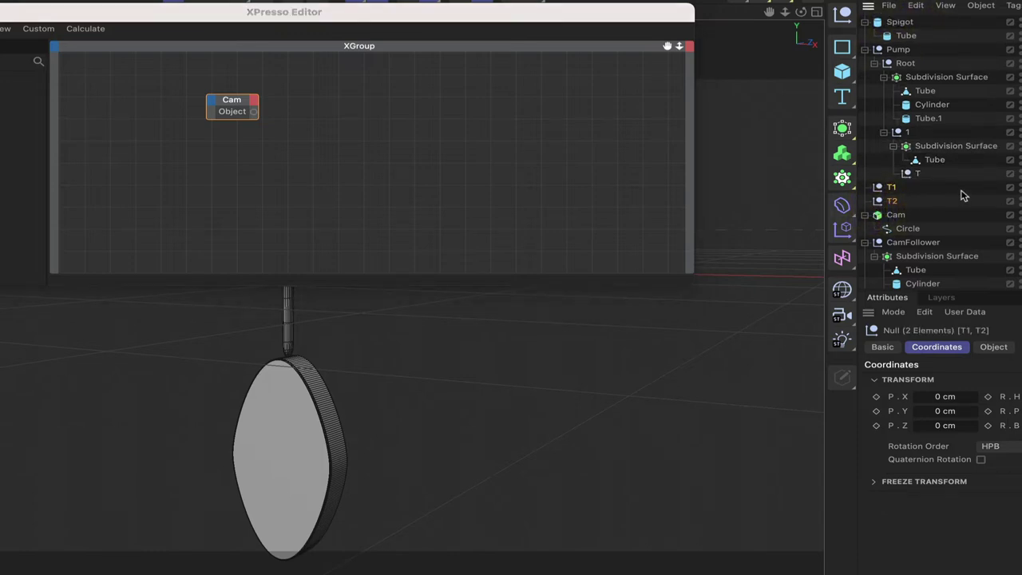
pyautogui.scroll(-5, 962, 196)
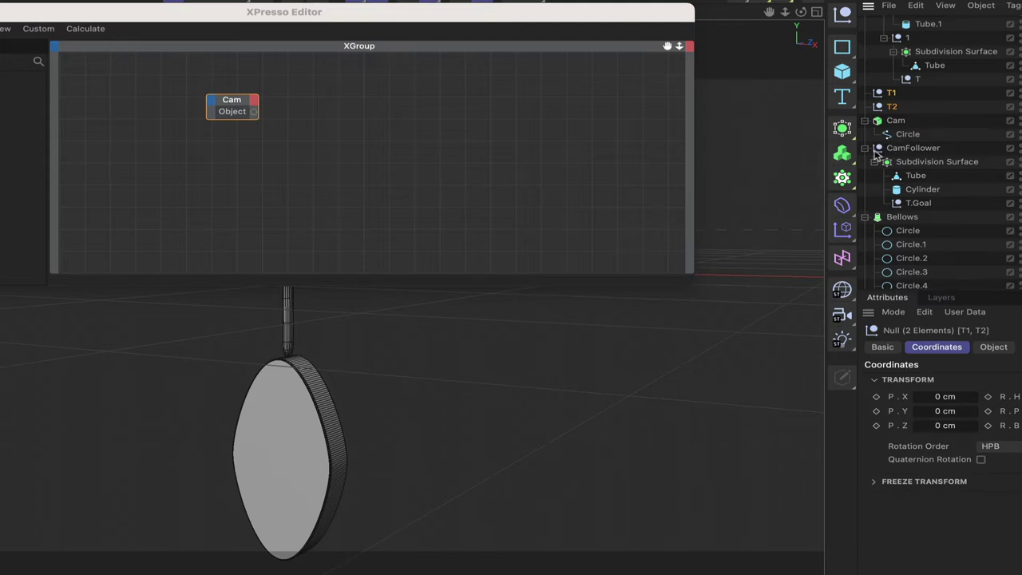
pyautogui.moveTo(891, 93); pyautogui.dragTo(910, 151)
pyautogui.doubleClick(944, 396)
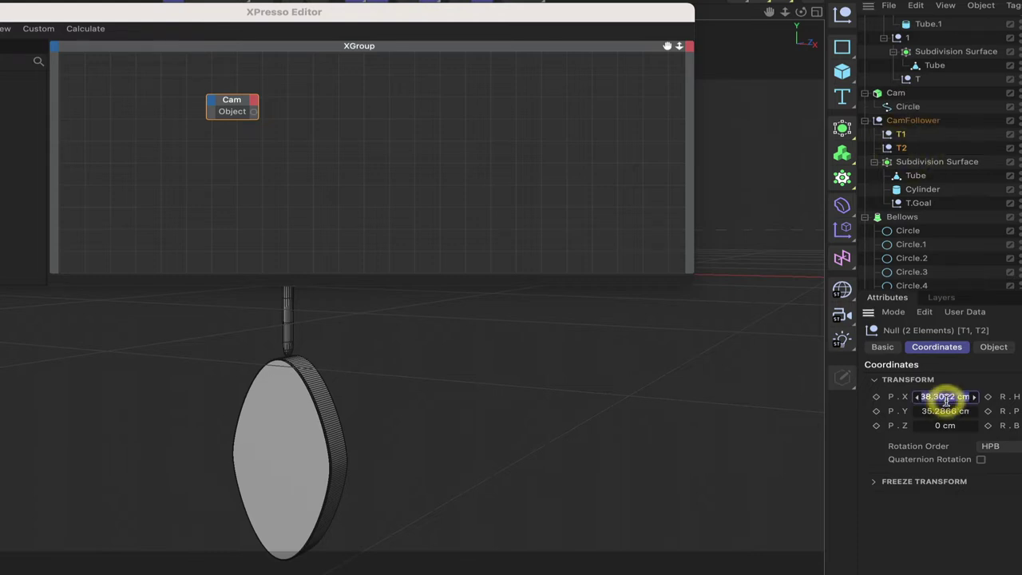
pyautogui.write('0')
pyautogui.press('Return')
pyautogui.doubleClick(950, 410)
pyautogui.write('0')
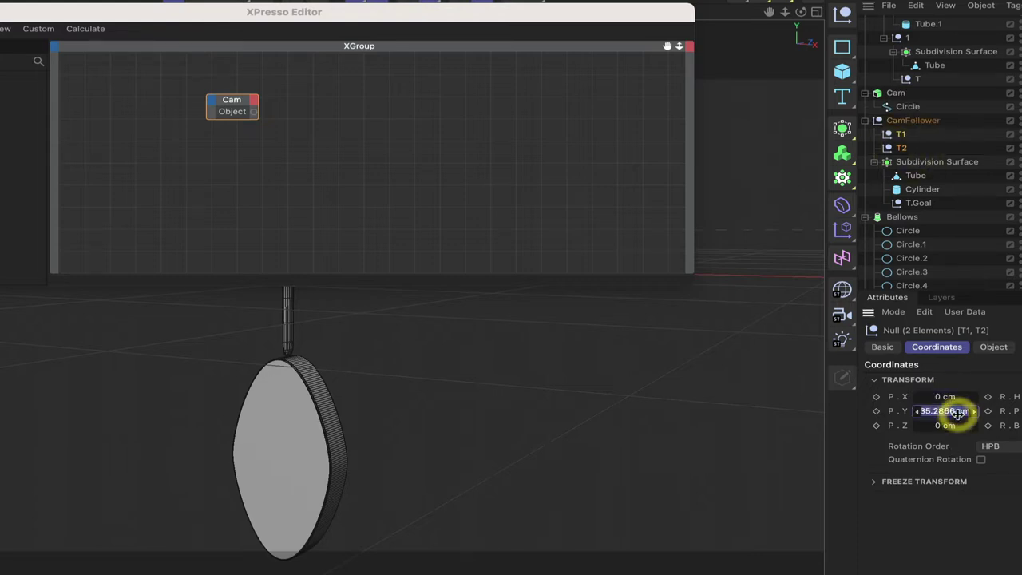
pyautogui.press('Return')
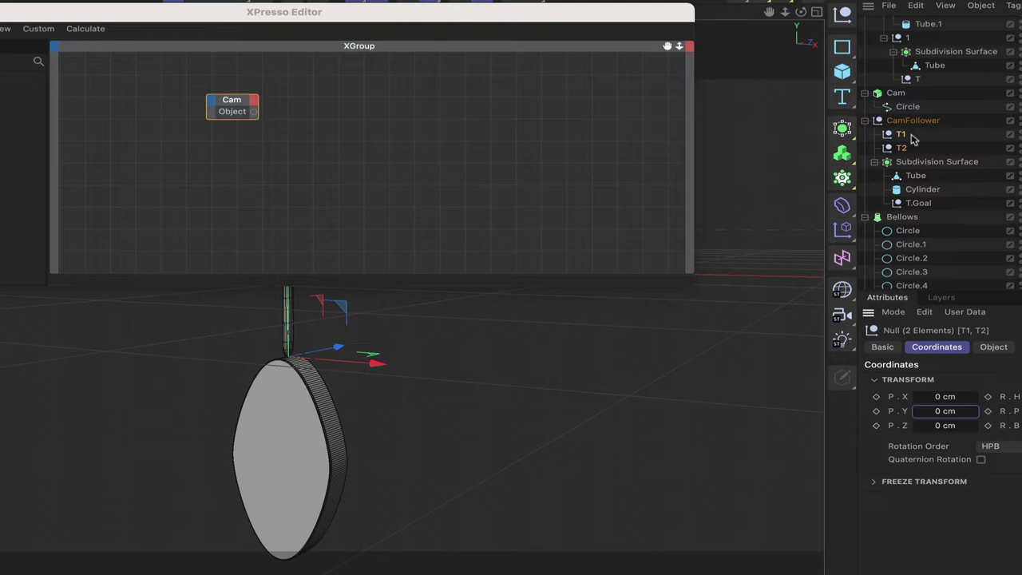
# Move T1 and T2 back between T and Cam in the hierarchy and select T1.
pyautogui.moveTo(900, 136); pyautogui.dragTo(874, 88)
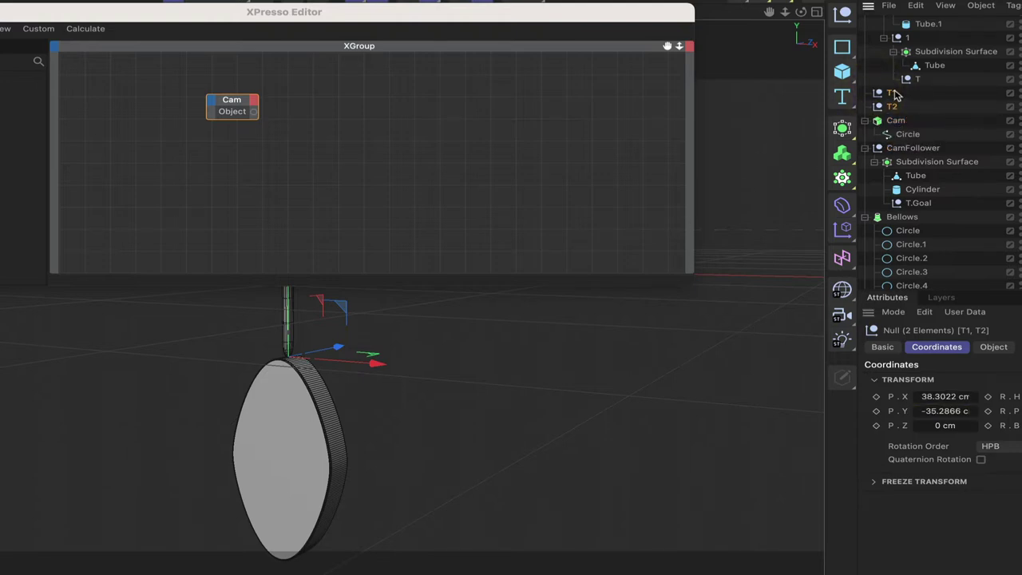
pyautogui.click(893, 93)
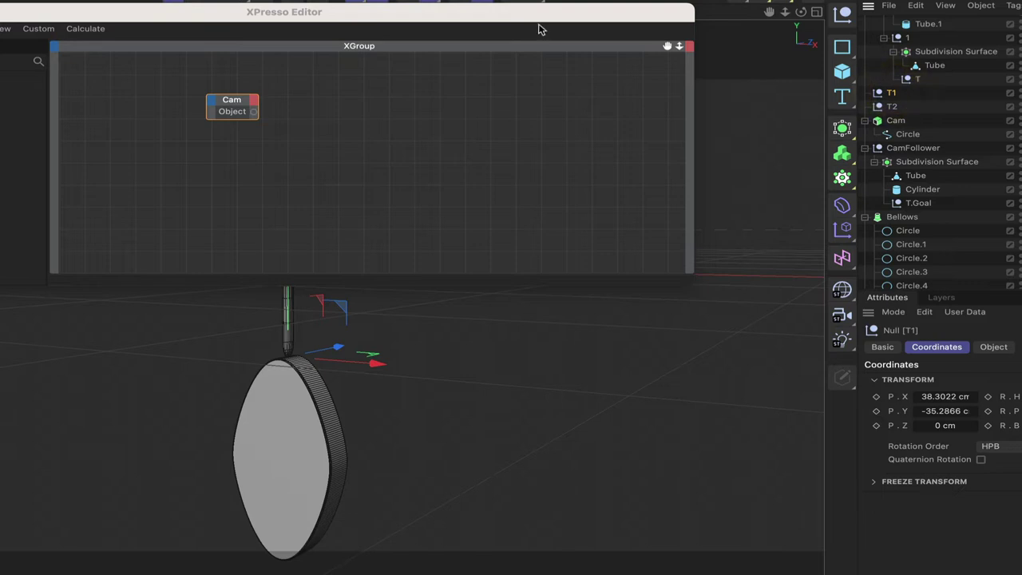
pyautogui.press('F4')
# Raise T1 to about Y -3 cm and lower T2 to Y -71.8358 cm, then select both.
pyautogui.moveTo(535, 14); pyautogui.dragTo(2, 1)
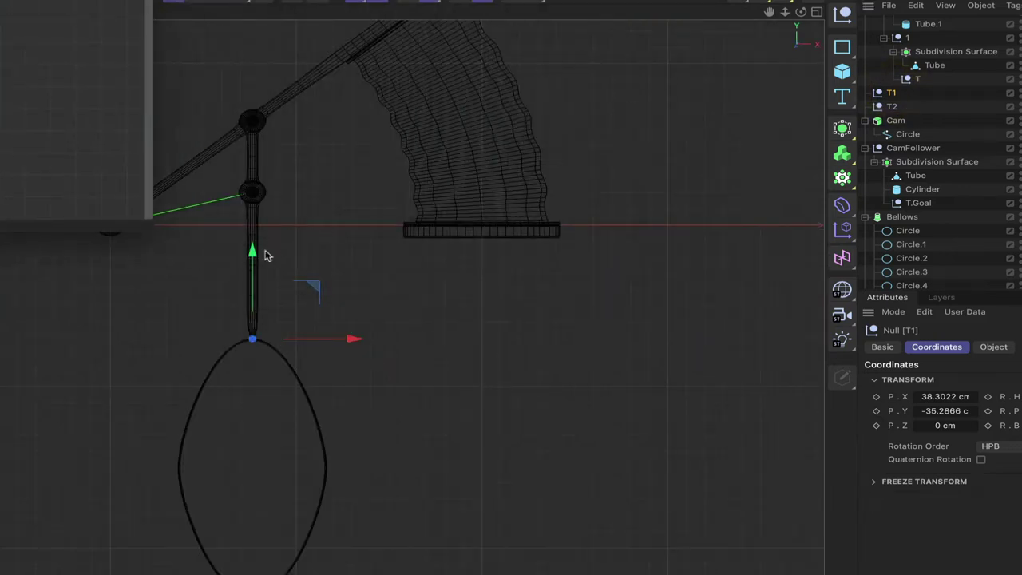
pyautogui.moveTo(251, 254); pyautogui.dragTo(256, 131)
pyautogui.click(892, 107)
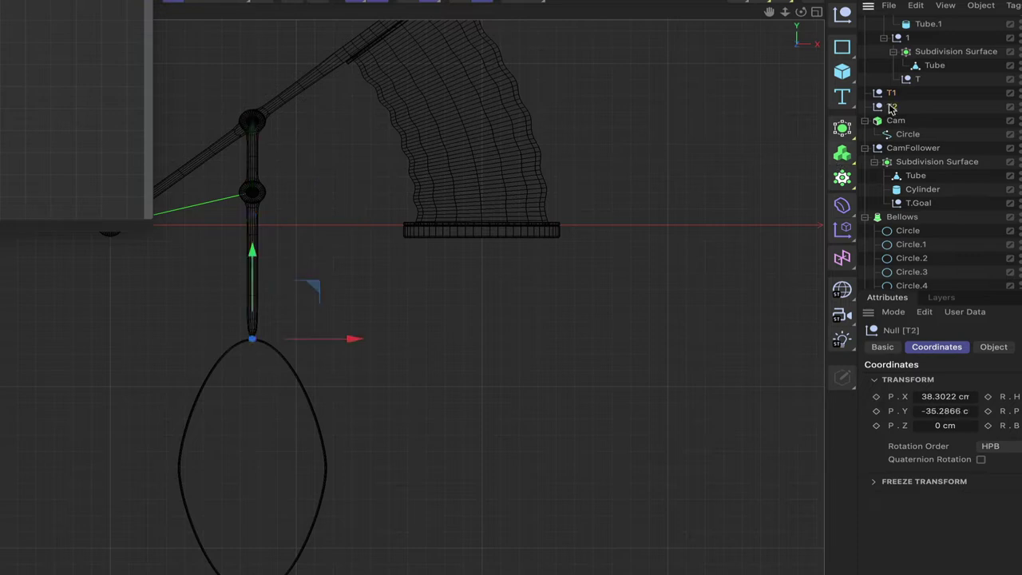
pyautogui.moveTo(251, 254); pyautogui.dragTo(230, 375)
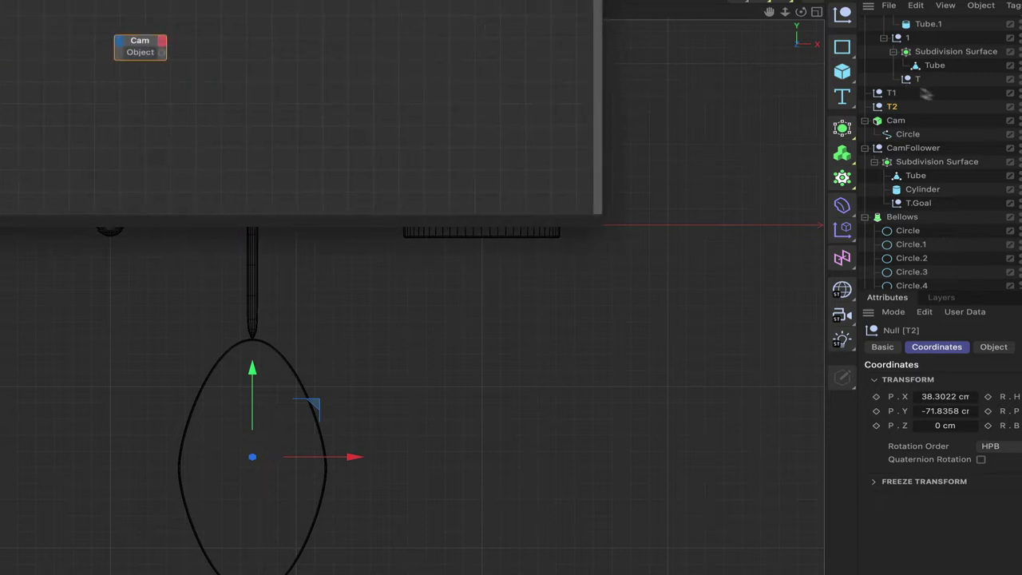
pyautogui.moveTo(890, 103); pyautogui.dragTo(888, 103)
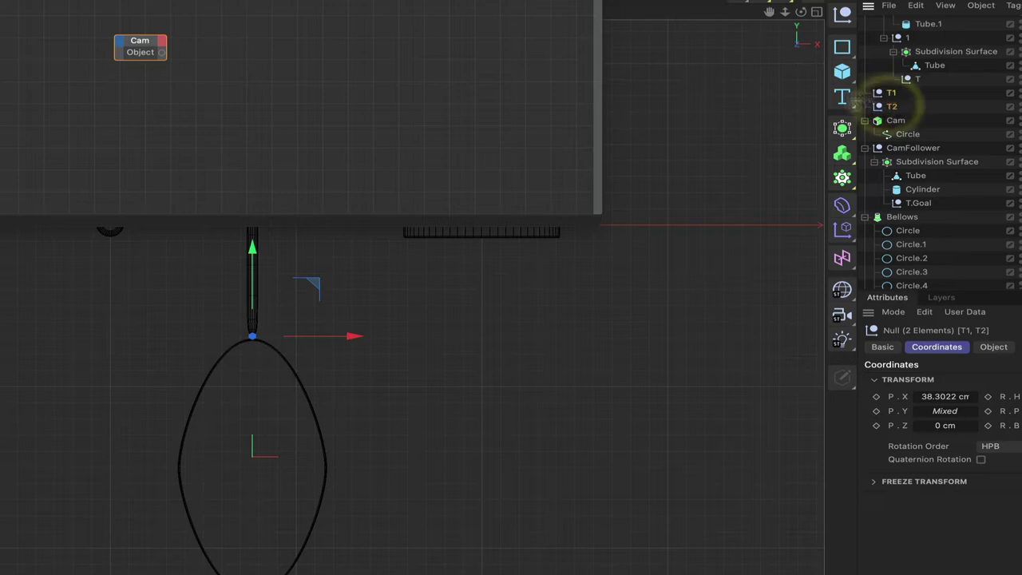
# Add T1 and T2 nodes to the XPresso graph, each with a Global Position output.
pyautogui.moveTo(148, 94); pyautogui.dragTo(146, 91)
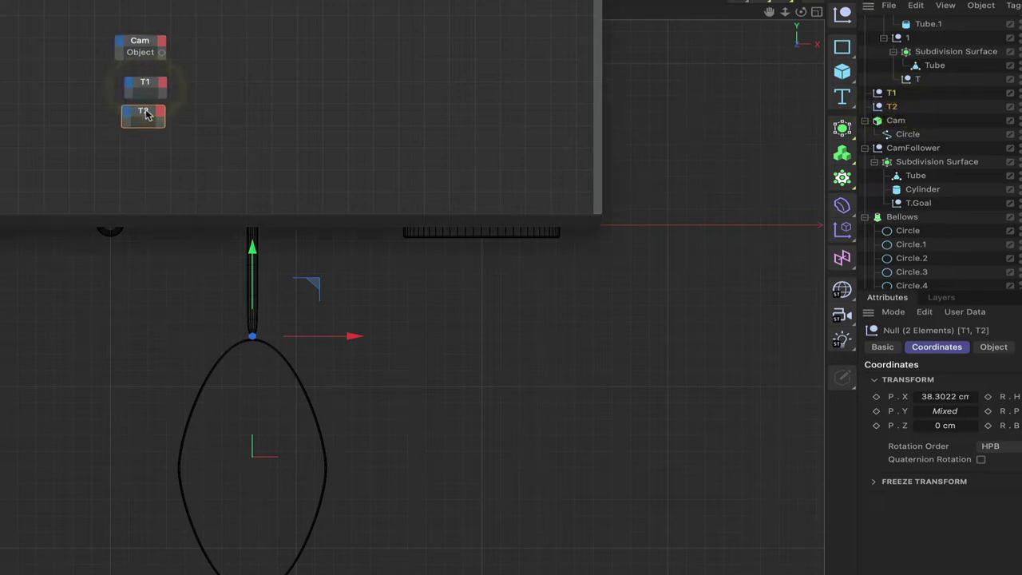
pyautogui.click(163, 85)
pyautogui.moveTo(200, 129)
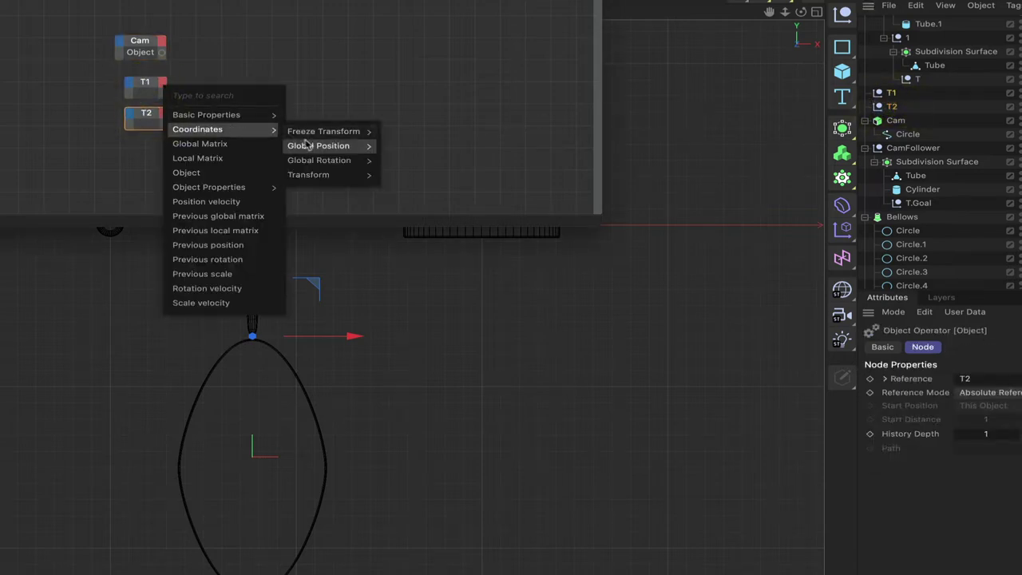
pyautogui.moveTo(356, 146)
pyautogui.click(395, 146)
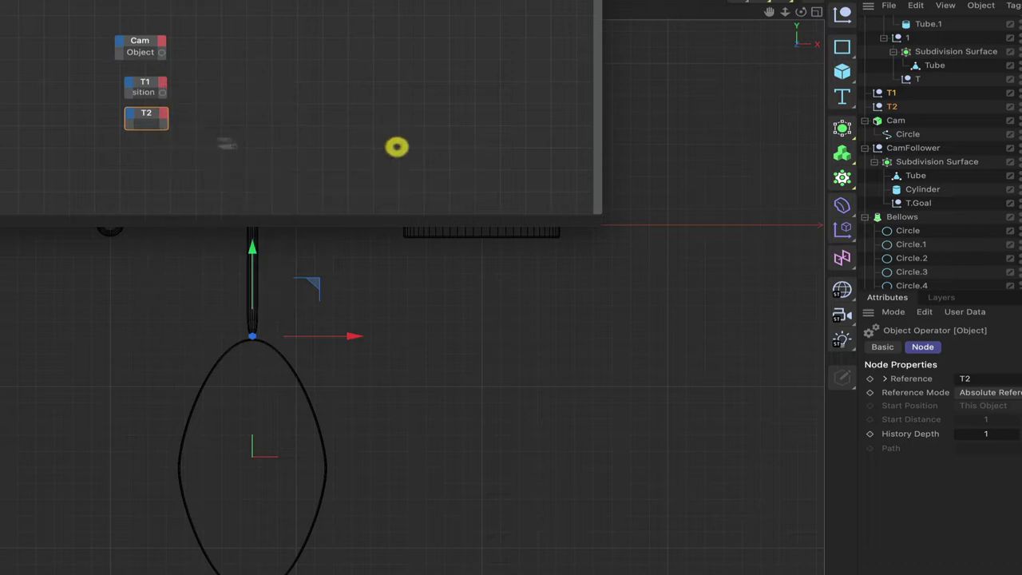
pyautogui.click(163, 113)
pyautogui.moveTo(185, 155)
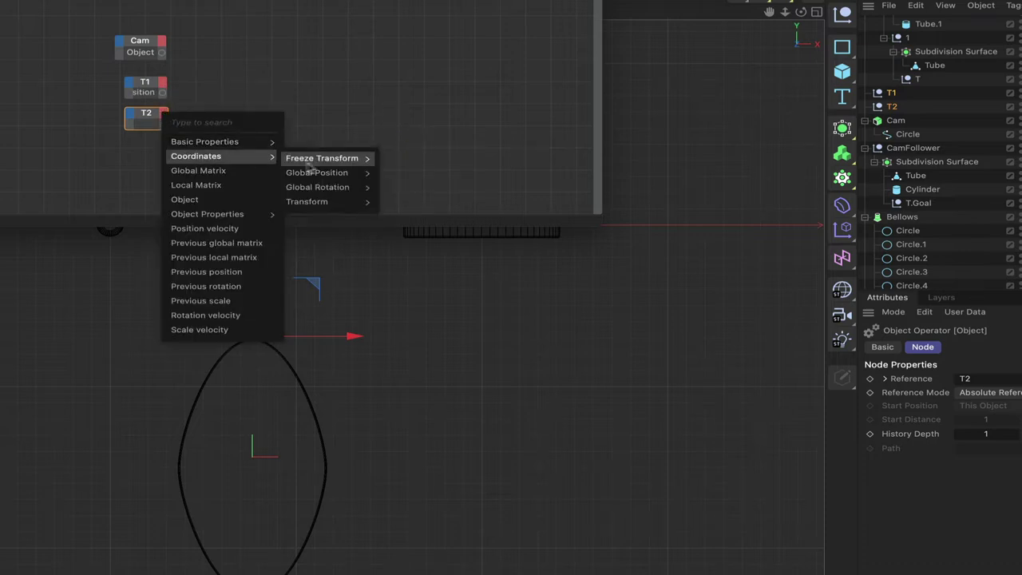
pyautogui.moveTo(321, 173)
pyautogui.click(421, 192)
pyautogui.click(418, 176)
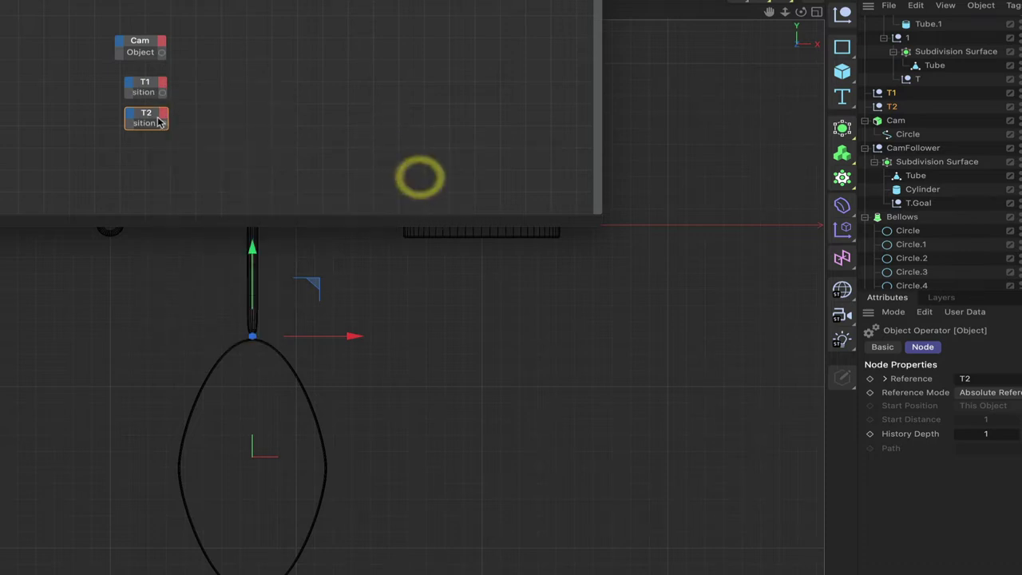
pyautogui.click(157, 118)
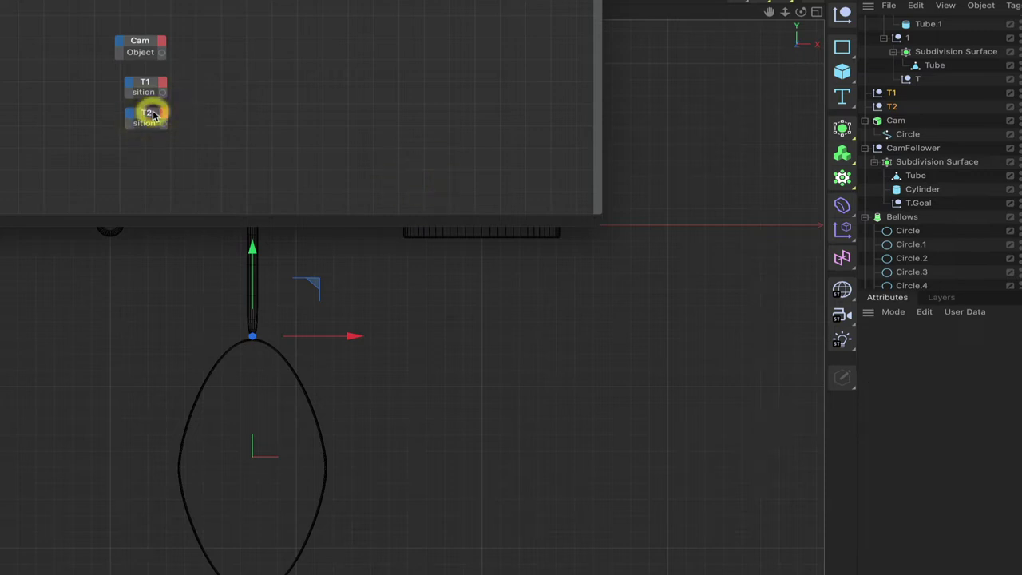
pyautogui.click(147, 88)
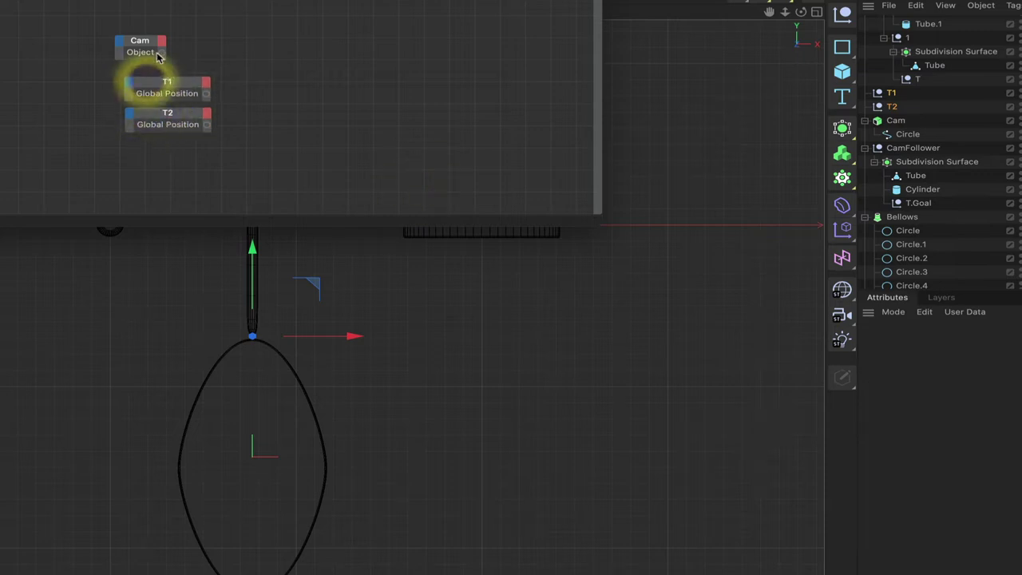
# Shift the Cam node right and add a Ray Collision node to the graph.
pyautogui.moveTo(152, 47); pyautogui.dragTo(194, 48)
pyautogui.click(187, 44)
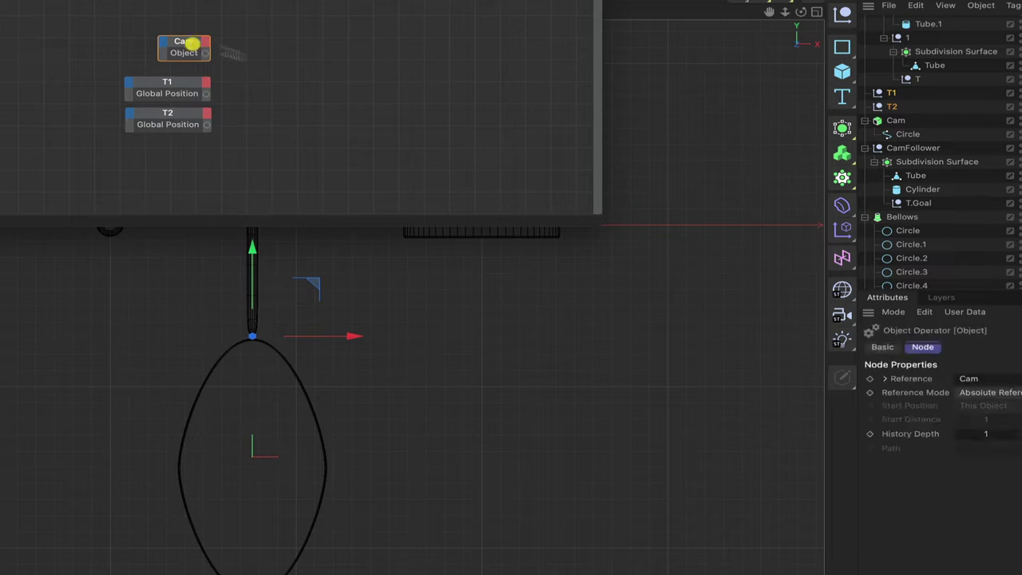
pyautogui.rightClick(278, 83)
pyautogui.moveTo(311, 109)
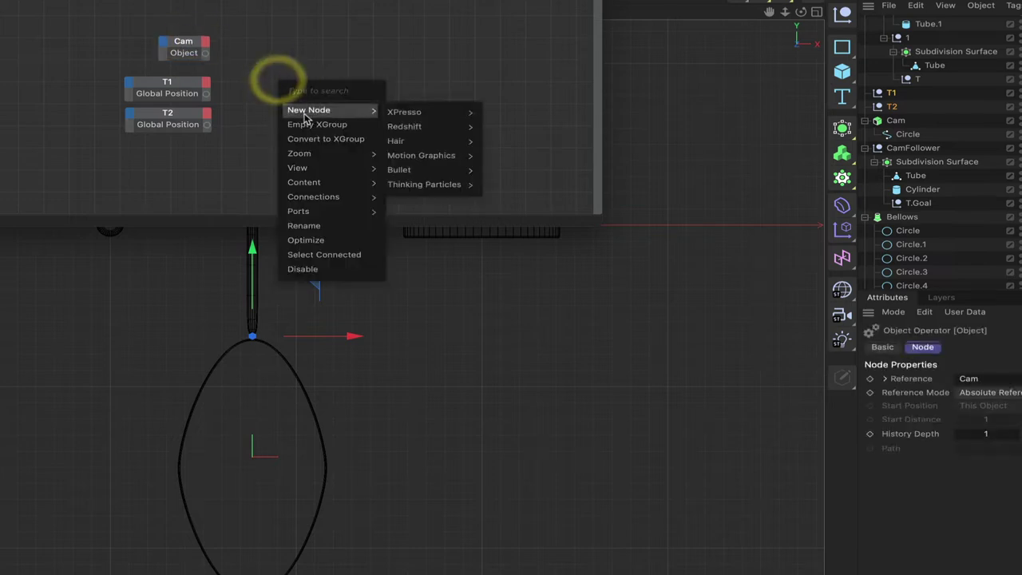
pyautogui.moveTo(434, 114)
pyautogui.moveTo(521, 117)
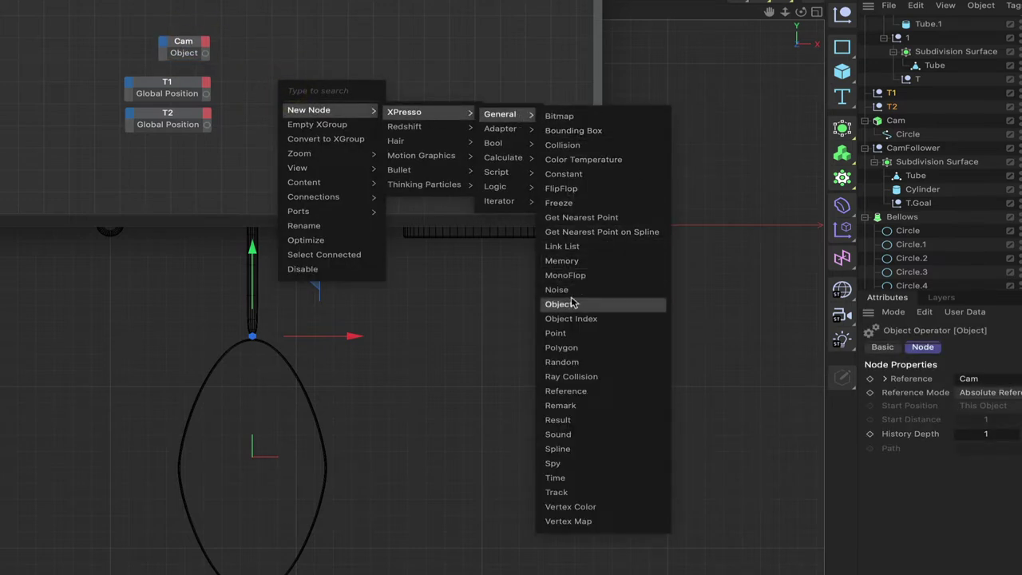
pyautogui.click(570, 376)
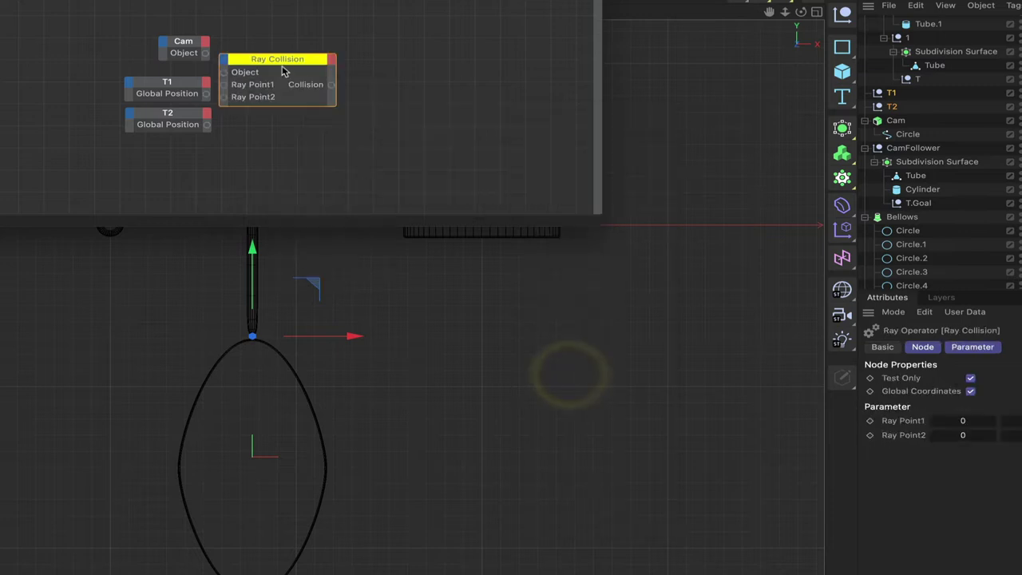
# Place the Ray Collision node, wire Cam's Object into its Object input, then select Cam.
pyautogui.moveTo(281, 56); pyautogui.dragTo(271, 80)
pyautogui.moveTo(206, 94); pyautogui.dragTo(270, 104)
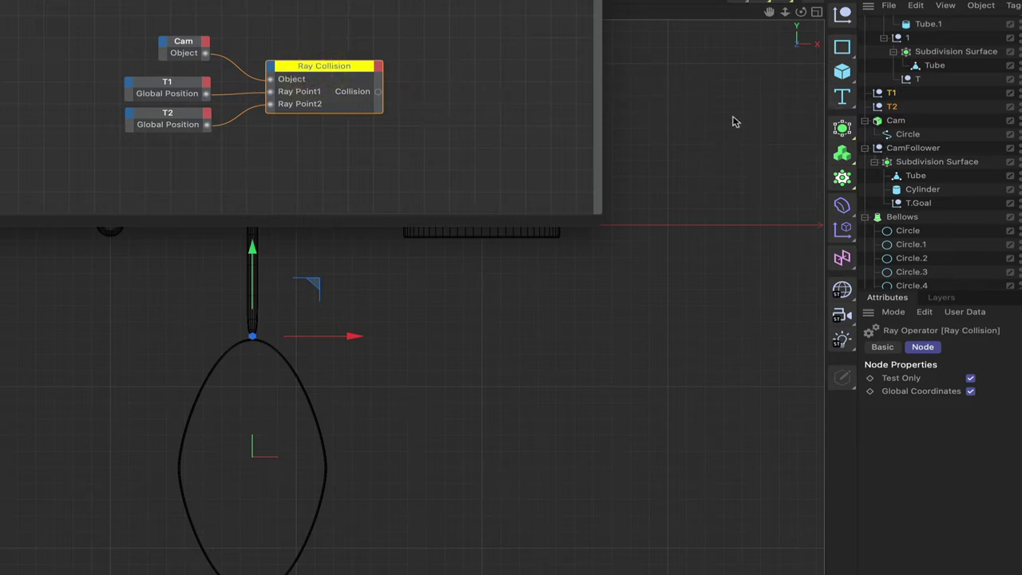
pyautogui.click(895, 121)
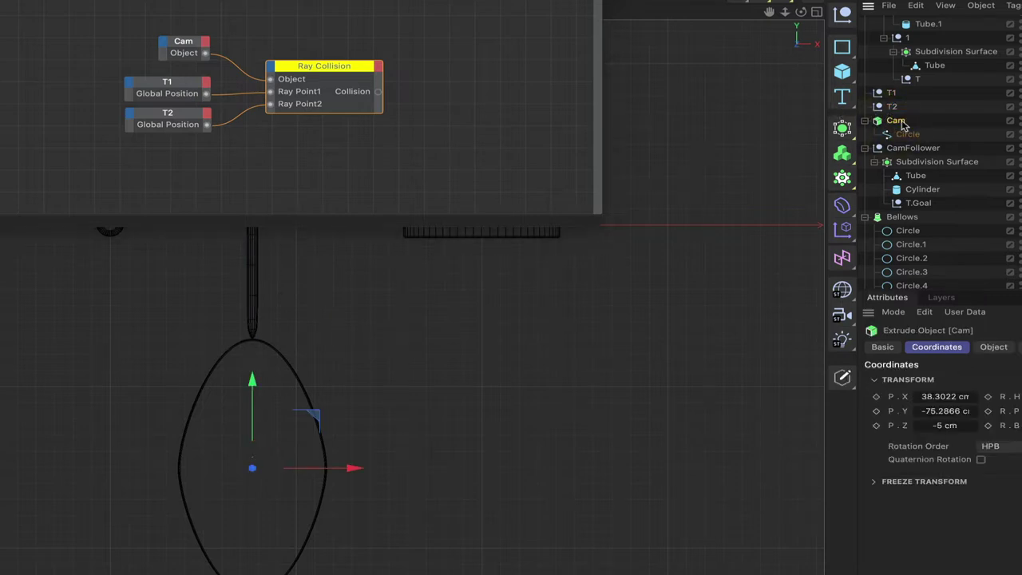
# Make Cam editable with C, delete its extra tags, and reopen its XPresso graph.
pyautogui.press('c')
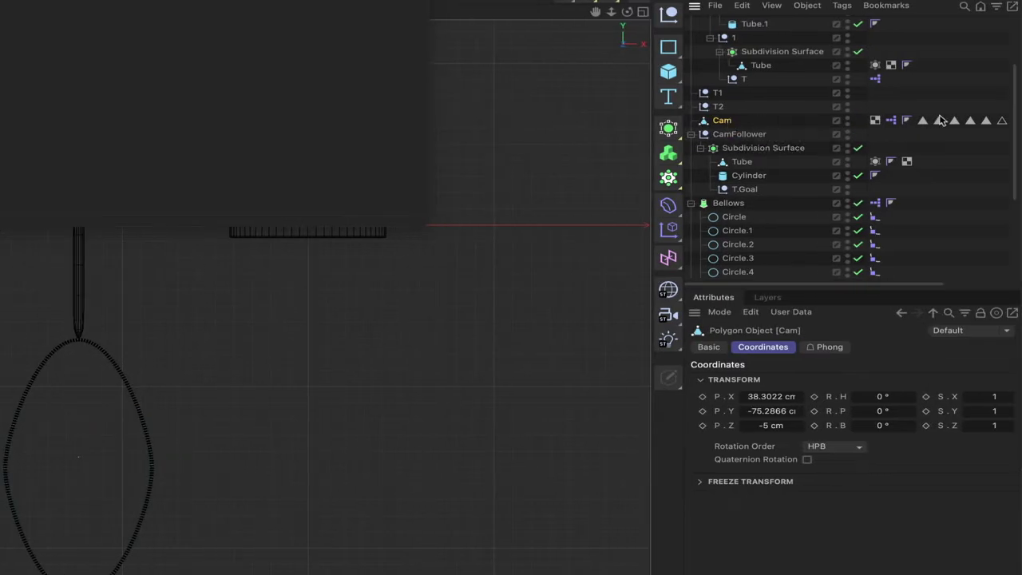
pyautogui.moveTo(919, 98); pyautogui.dragTo(1019, 155)
pyautogui.press('Delete')
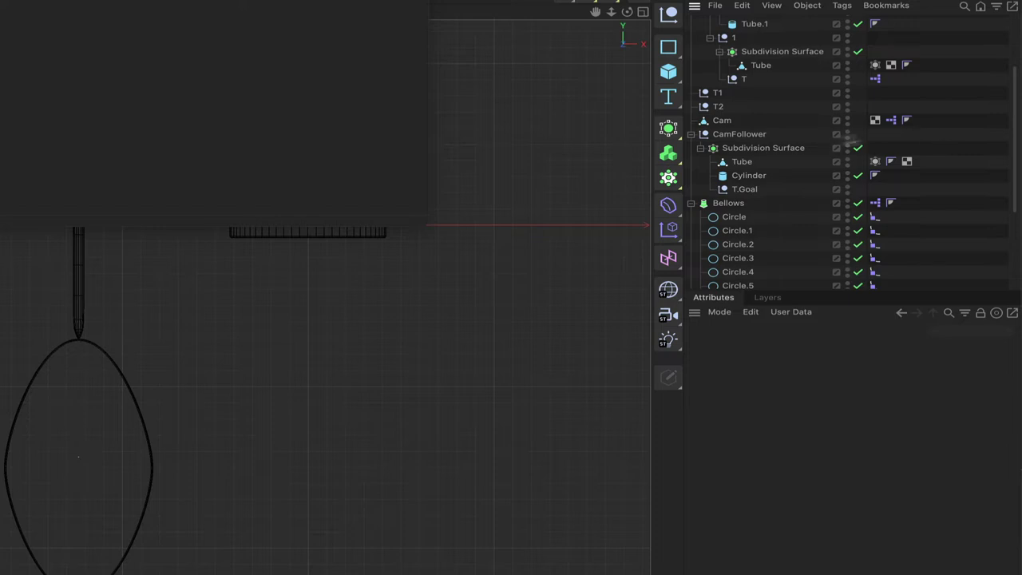
pyautogui.doubleClick(890, 121)
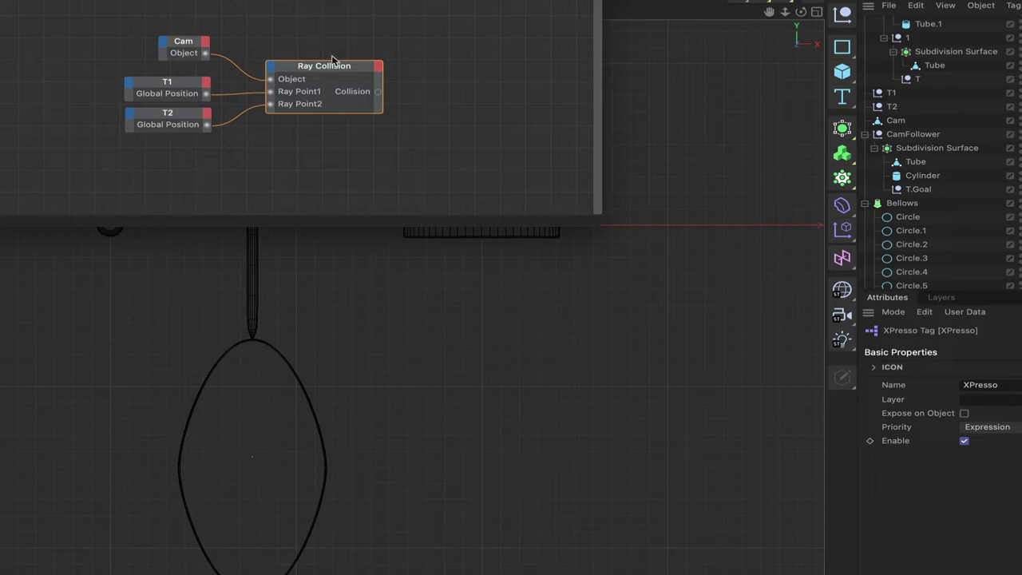
# Add a Hit Position output port to the Ray Collision node.
pyautogui.click(379, 68)
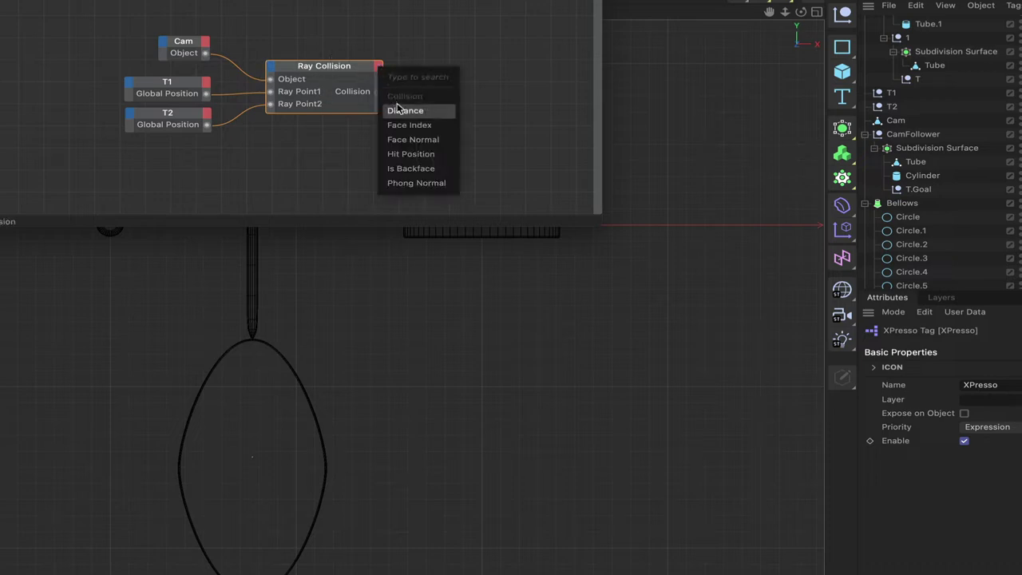
pyautogui.click(411, 155)
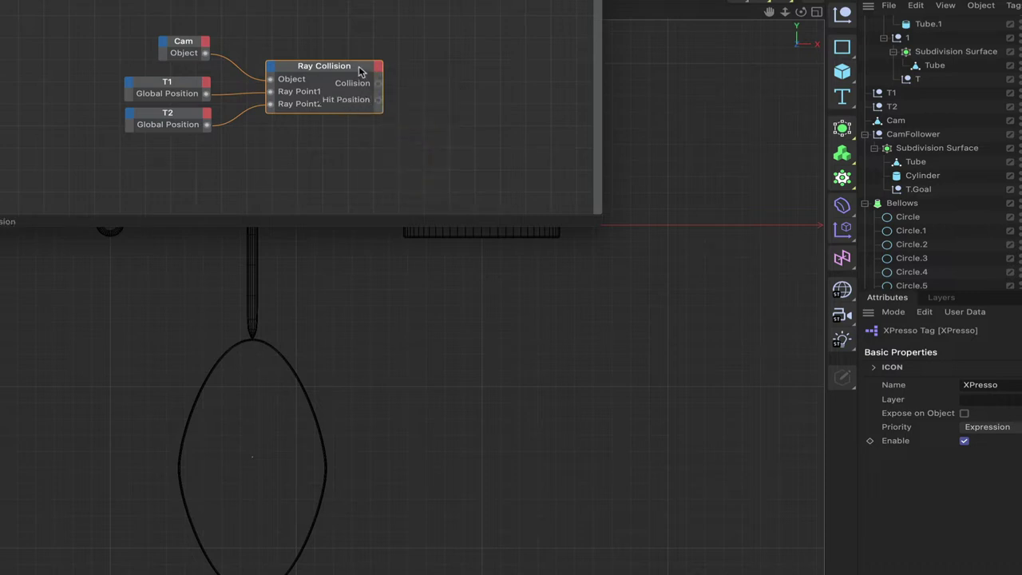
pyautogui.click(360, 69)
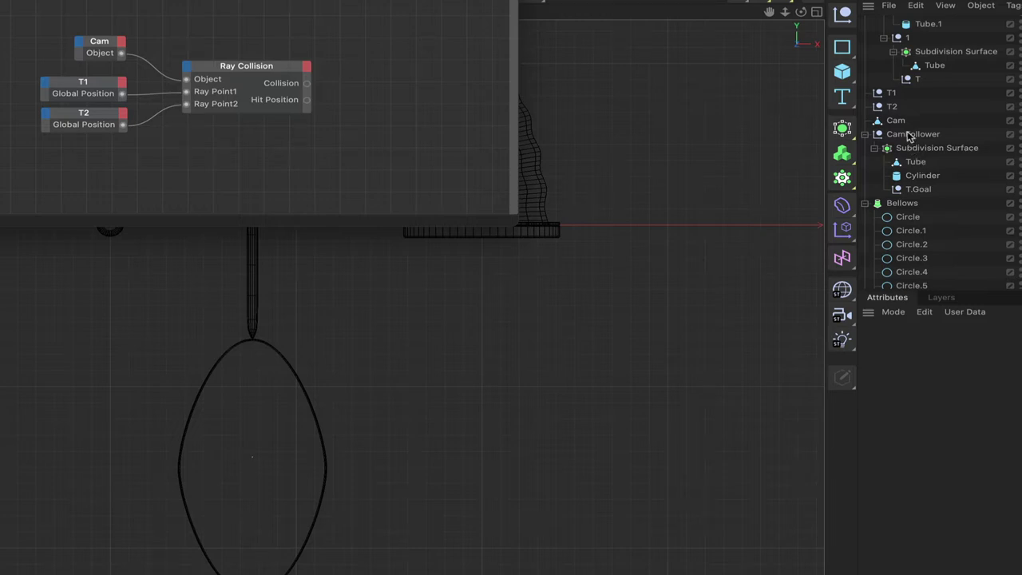
# Add CamFollower to the graph and wire Hit Position into its Global Position input.
pyautogui.moveTo(907, 136); pyautogui.dragTo(407, 97)
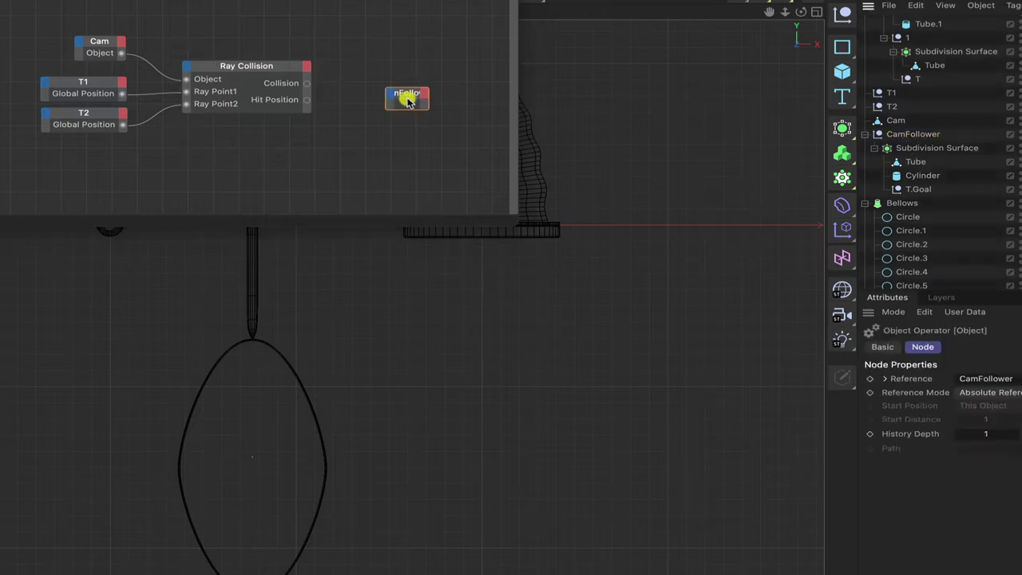
pyautogui.click(391, 97)
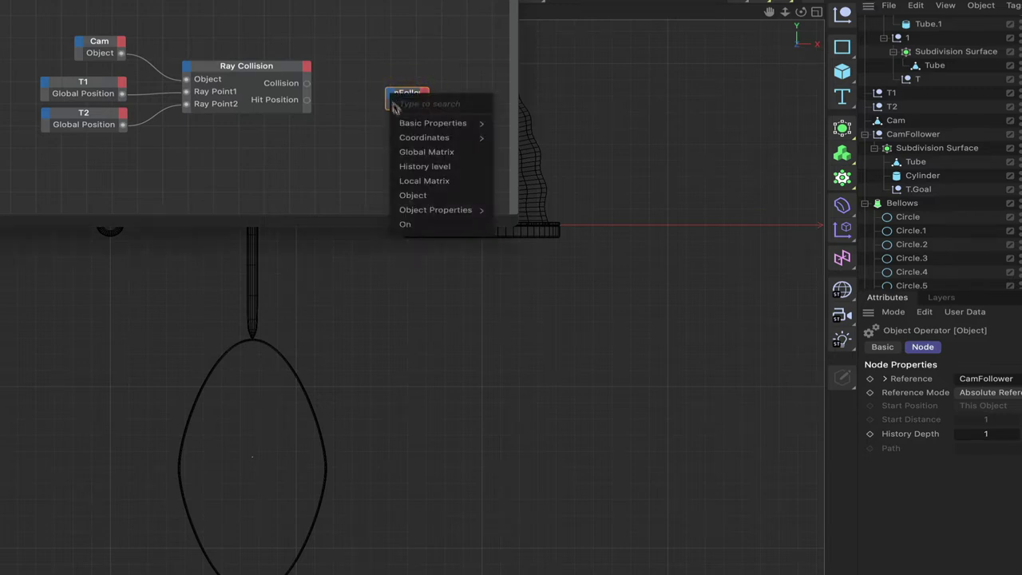
pyautogui.moveTo(403, 137)
pyautogui.moveTo(528, 159)
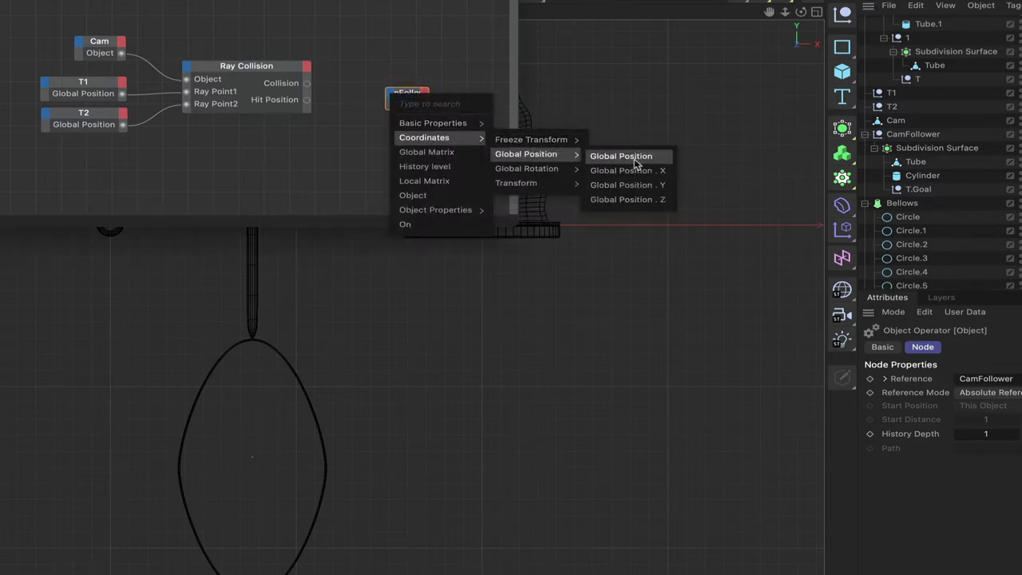
pyautogui.click(631, 157)
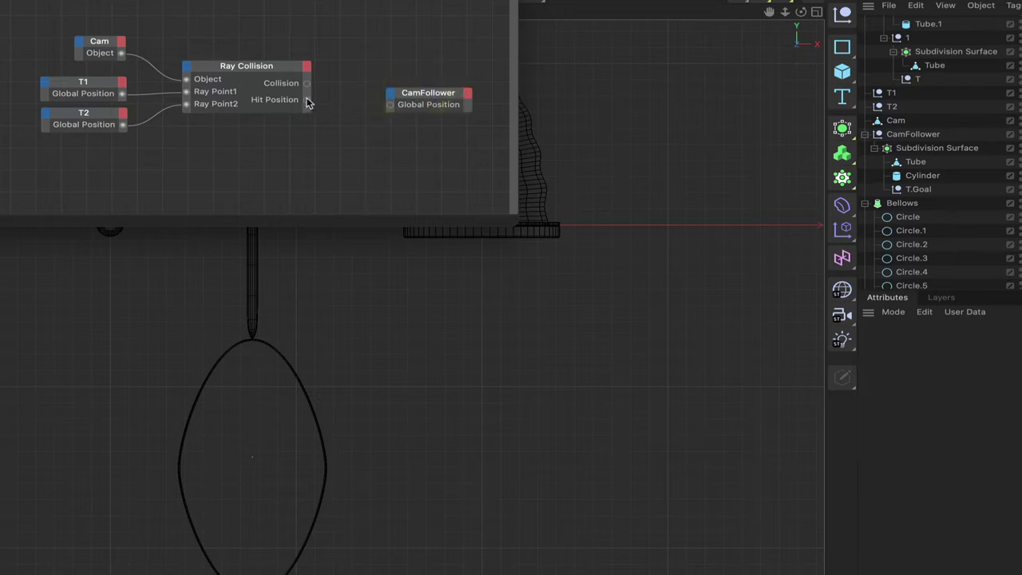
pyautogui.moveTo(307, 101); pyautogui.dragTo(432, 92)
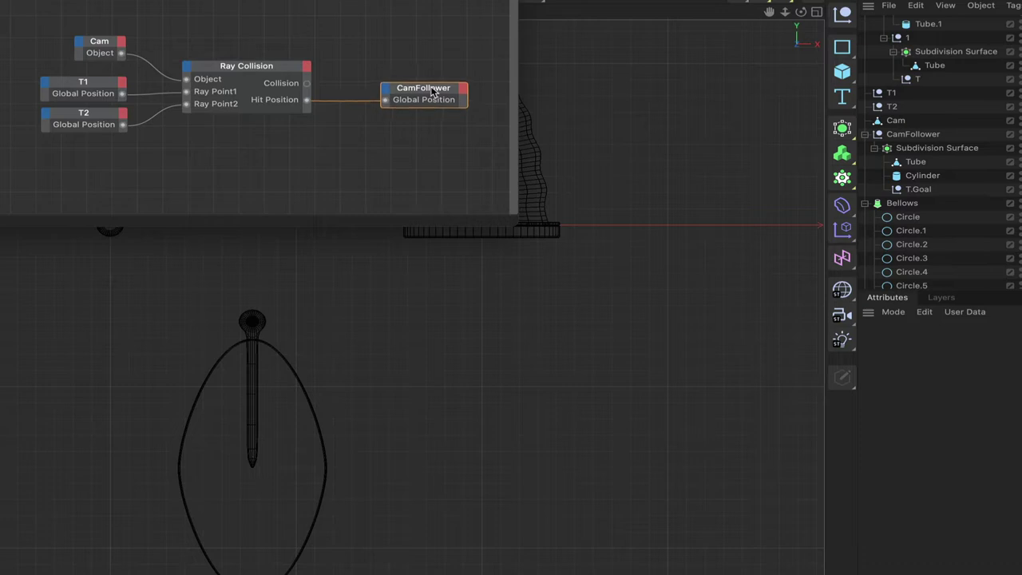
# Turn off Ray Collision's Test Only, move the XPresso Editor aside, and return to the viewport.
pyautogui.click(432, 93)
pyautogui.click(271, 67)
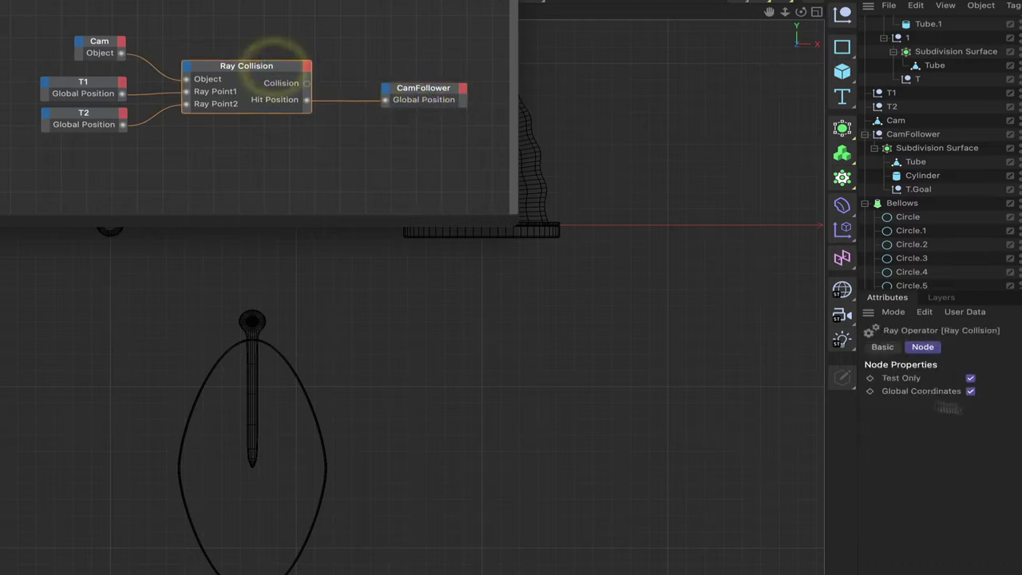
pyautogui.click(970, 379)
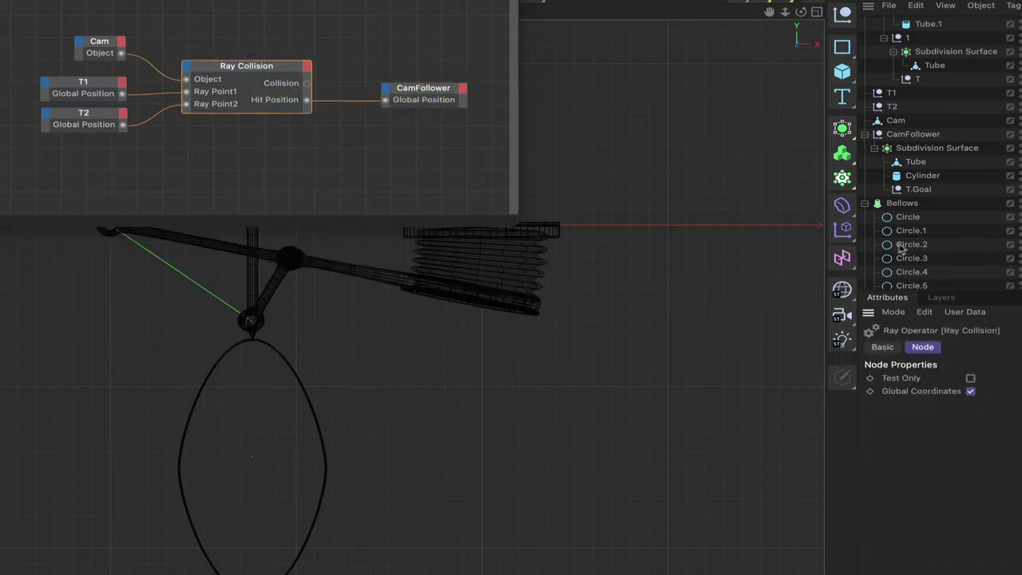
pyautogui.moveTo(483, 0); pyautogui.dragTo(683, 333)
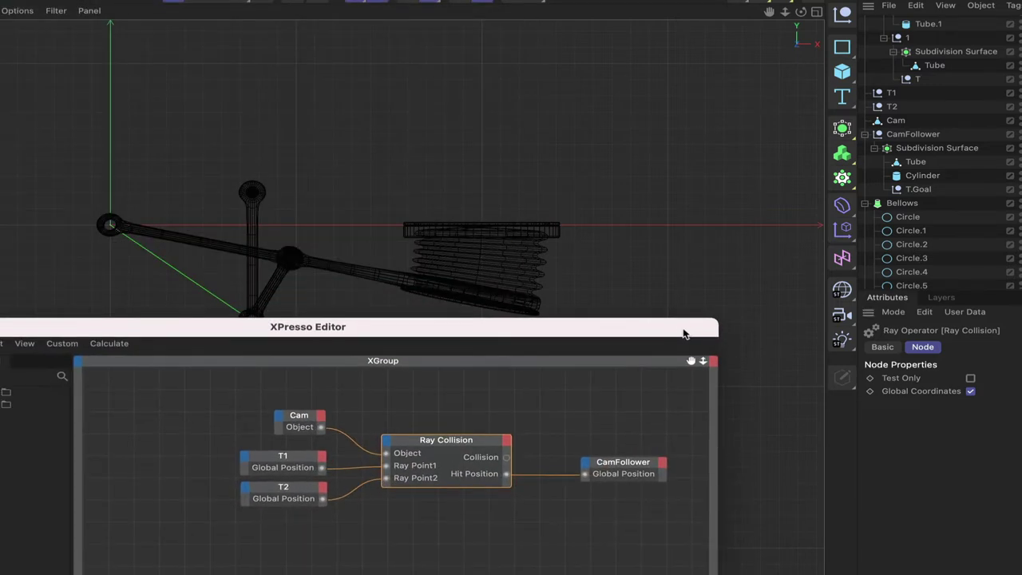
pyautogui.click(684, 332)
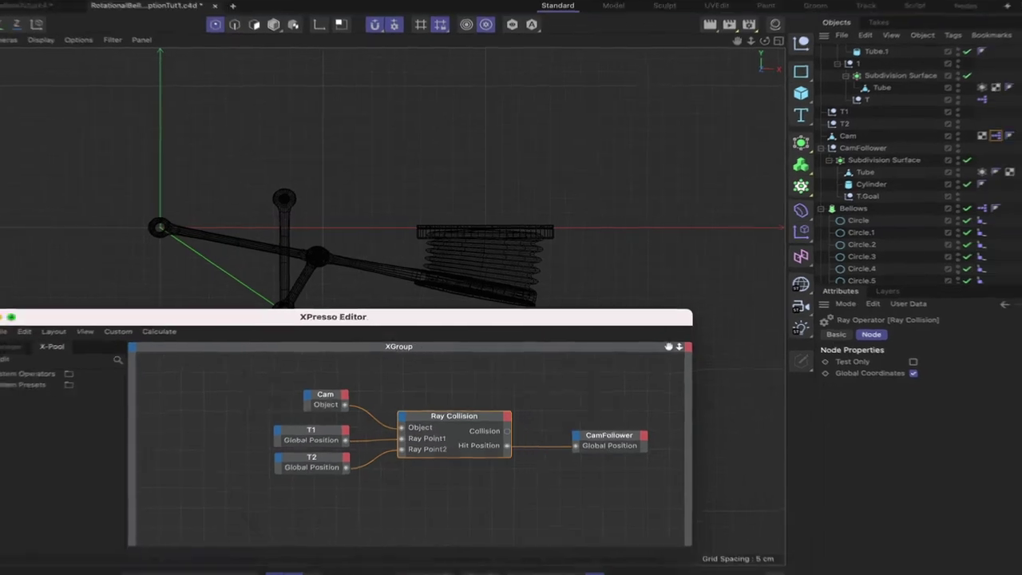
pyautogui.click(62, 304)
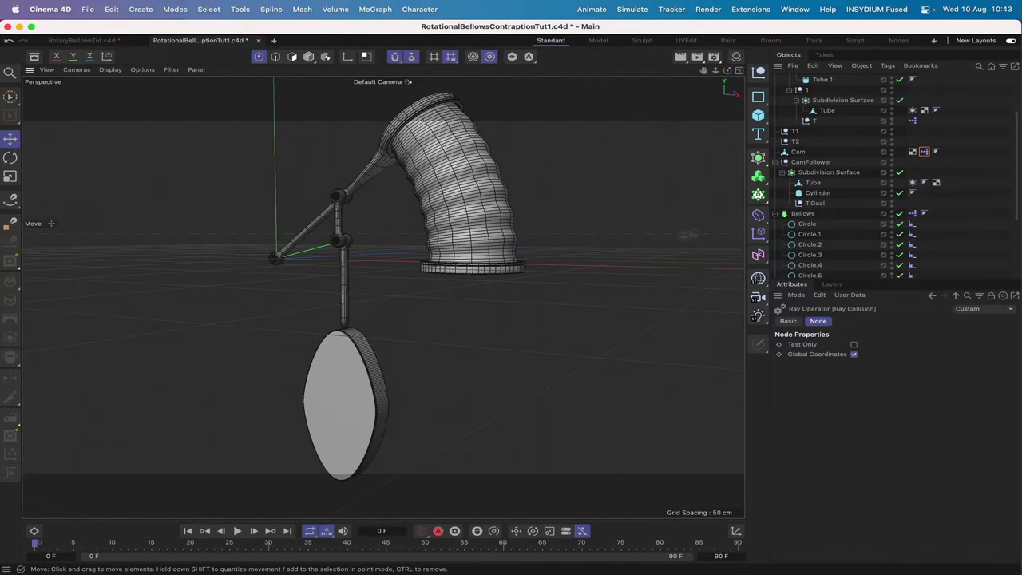
# Switch the viewport to Isoparms display and rotate Cam to R.B 747.9547°, flexing the bellows.
pyautogui.click(111, 70)
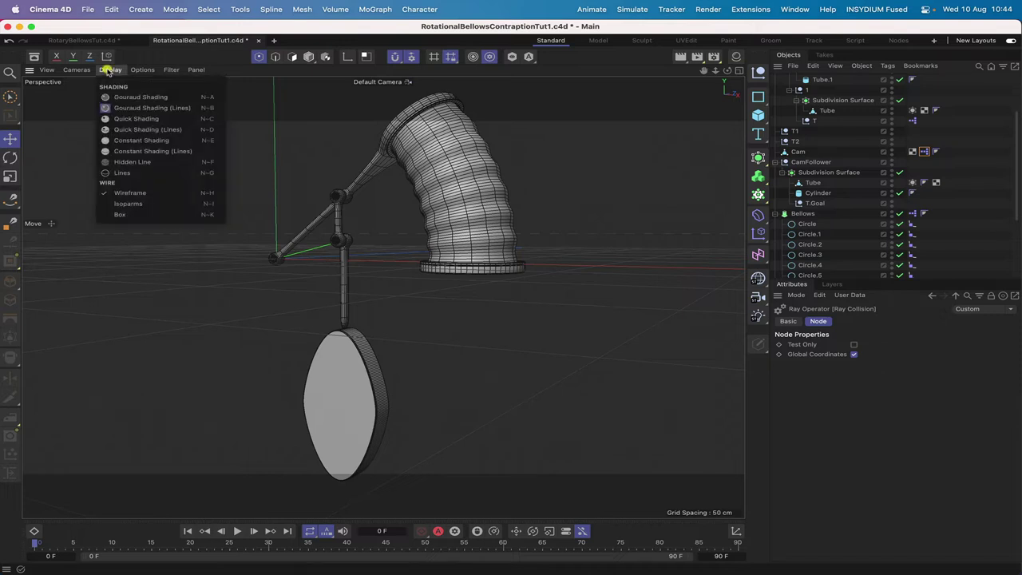
pyautogui.click(121, 204)
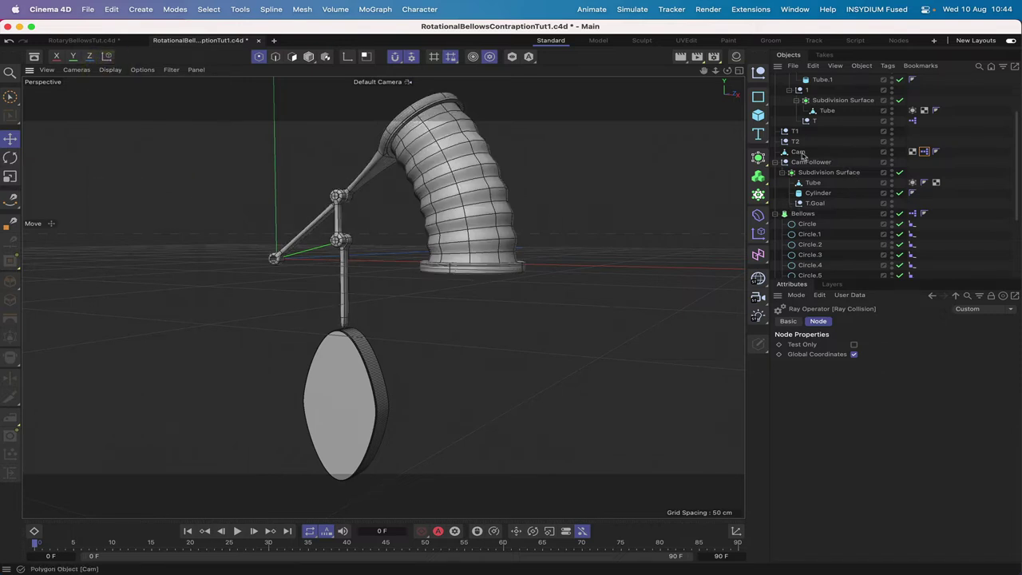
pyautogui.click(799, 153)
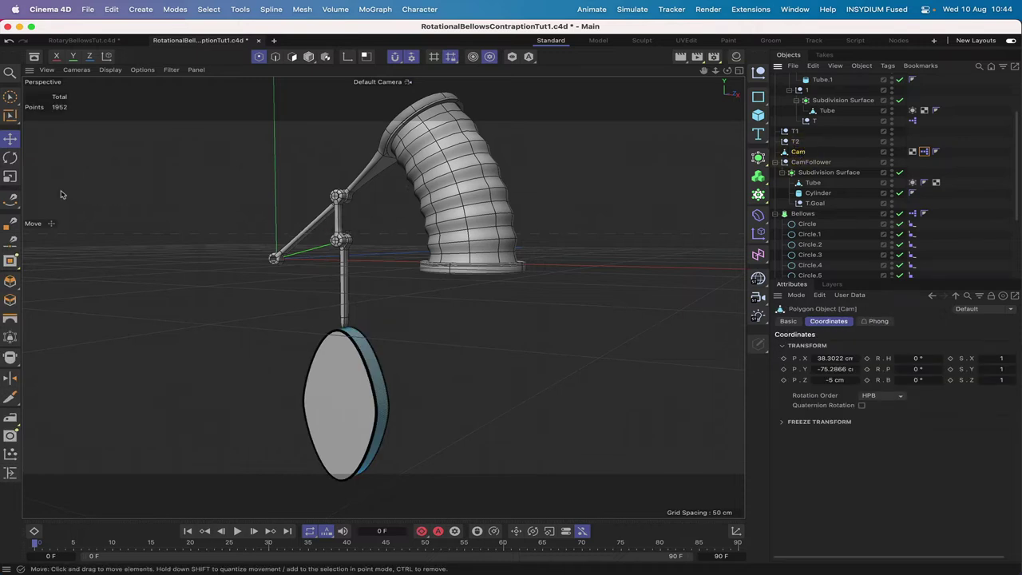
pyautogui.click(9, 158)
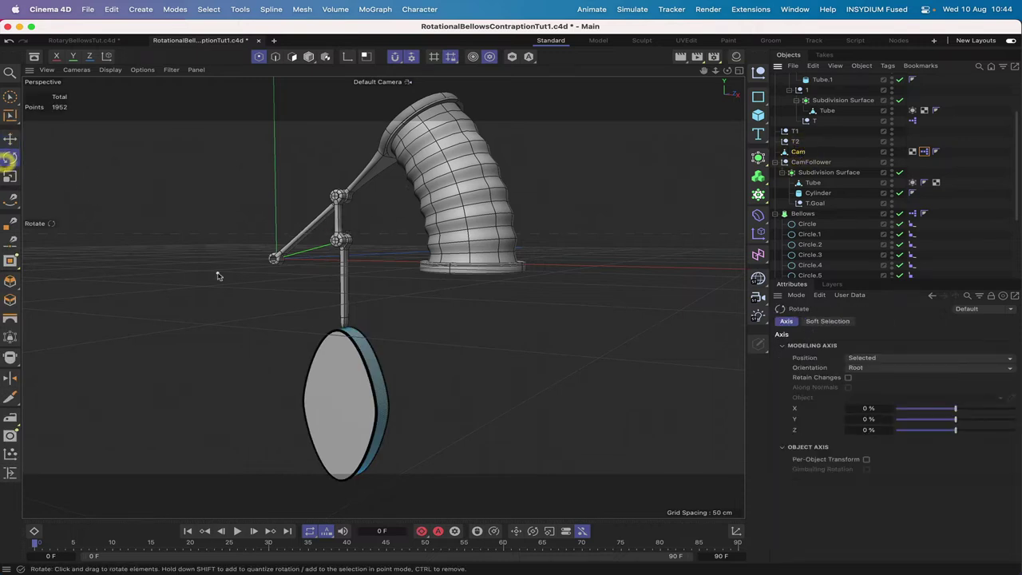
pyautogui.click(308, 57)
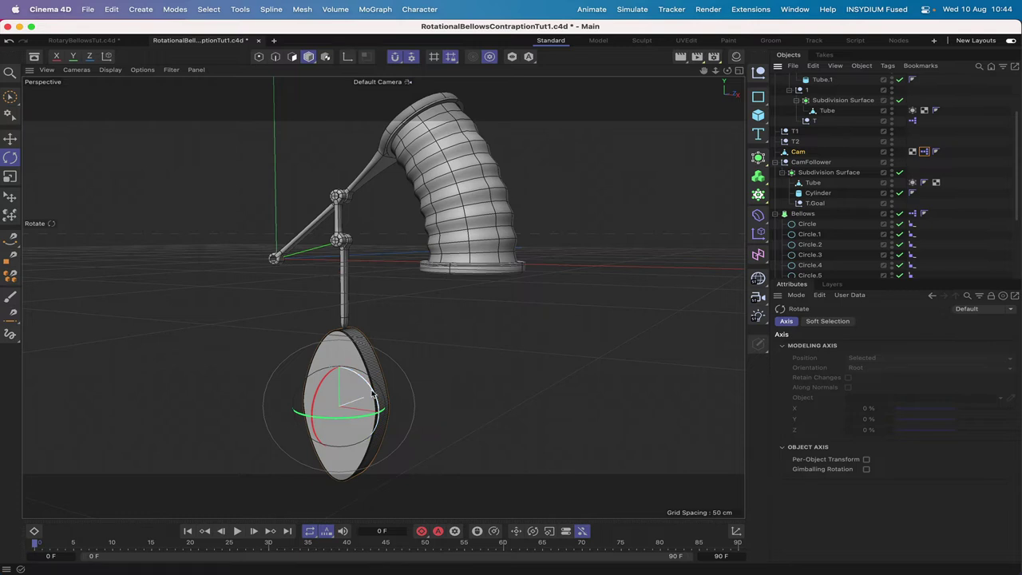
pyautogui.moveTo(372, 393)
pyautogui.mouseDown()
pyautogui.moveTo(378, 416)
pyautogui.moveTo(361, 444)
pyautogui.moveTo(327, 437)
pyautogui.moveTo(312, 403)
pyautogui.moveTo(339, 375)
pyautogui.moveTo(371, 399)
pyautogui.moveTo(345, 407)
pyautogui.moveTo(360, 427)
pyautogui.moveTo(335, 443)
pyautogui.moveTo(315, 431)
pyautogui.moveTo(314, 413)
pyautogui.moveTo(358, 417)
pyautogui.moveTo(335, 425)
pyautogui.moveTo(347, 425)
pyautogui.moveTo(358, 402)
pyautogui.mouseUp()
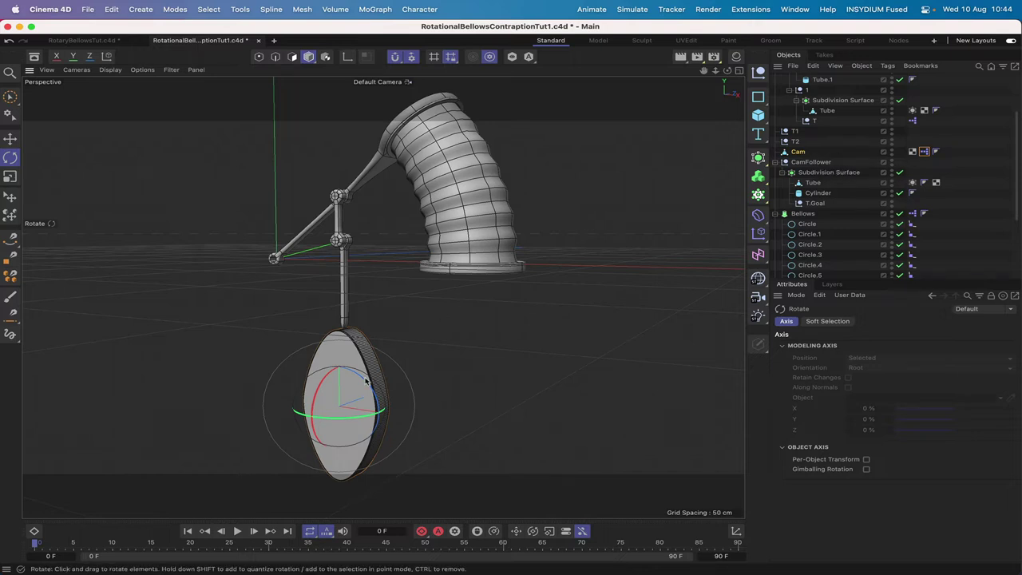
pyautogui.moveTo(365, 385); pyautogui.dragTo(375, 404)
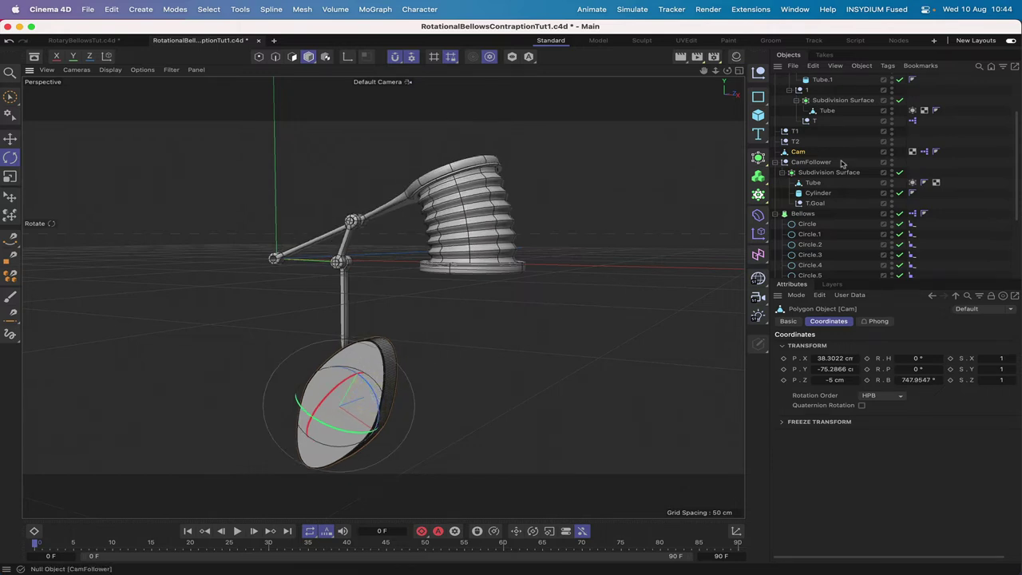
# Move Cam, T1, T2 and CamFollower to the top level of the hierarchy above Pump.
pyautogui.scroll(2, 830, 148)
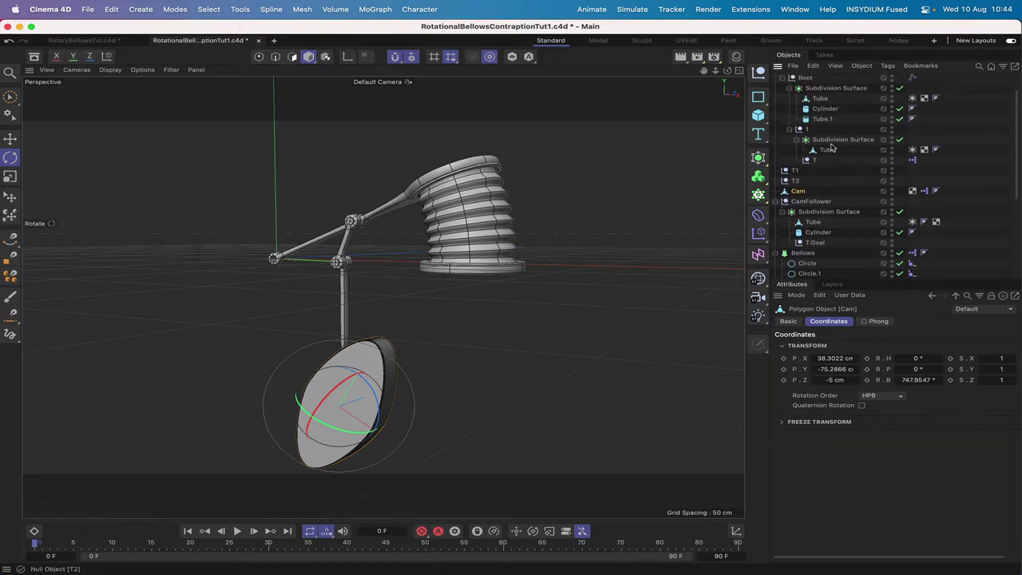
pyautogui.scroll(2, 830, 143)
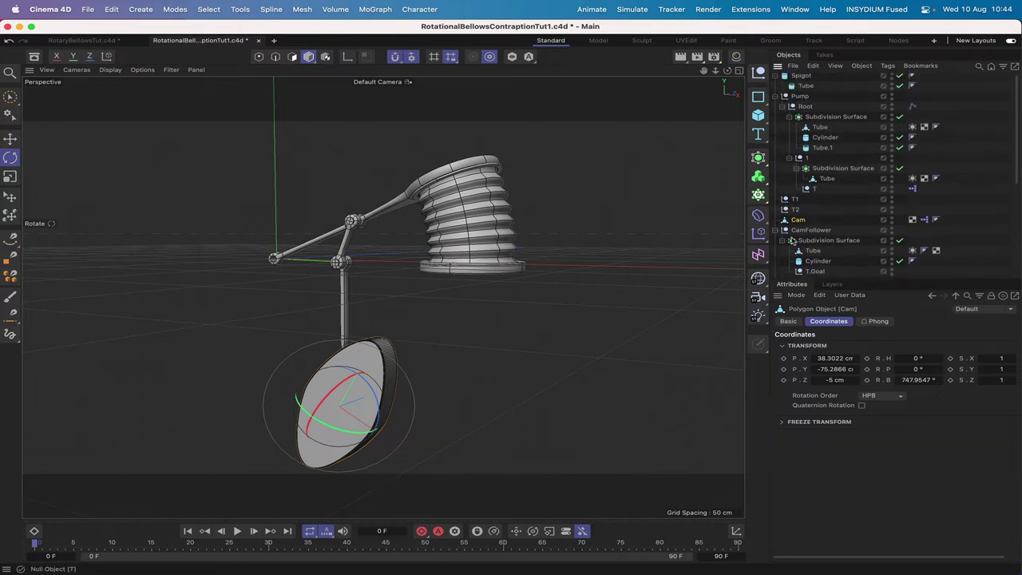
pyautogui.moveTo(797, 221); pyautogui.dragTo(775, 91)
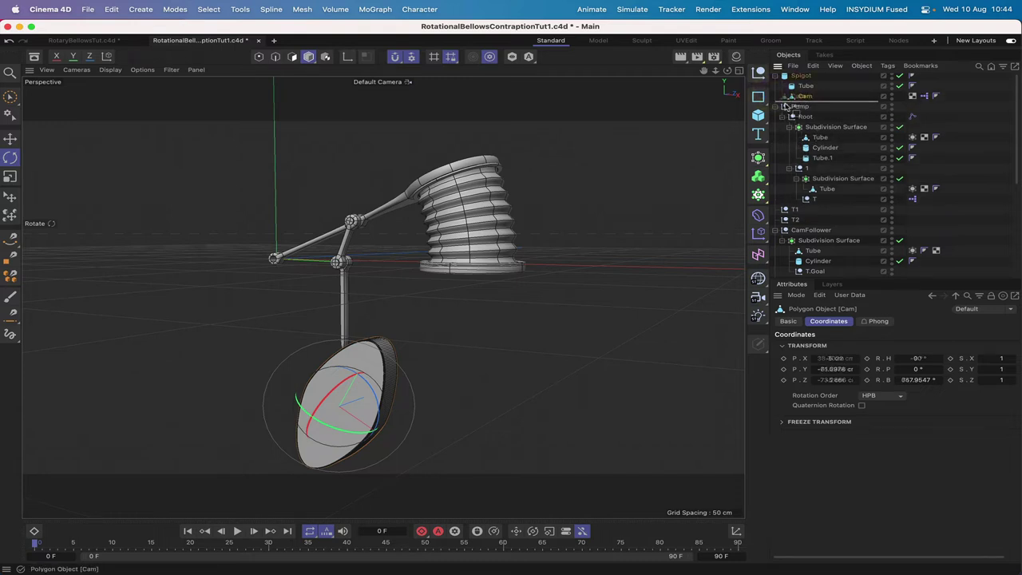
pyautogui.moveTo(801, 96); pyautogui.dragTo(783, 100)
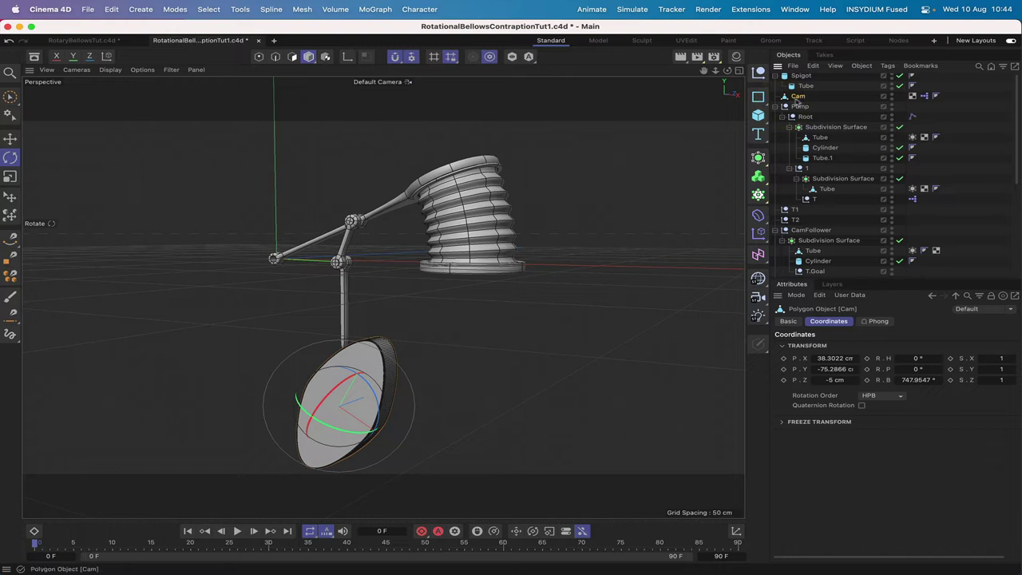
pyautogui.click(794, 209)
pyautogui.keyDown('shift'); pyautogui.click(795, 220); pyautogui.keyUp('shift')
pyautogui.moveTo(794, 219); pyautogui.dragTo(781, 96)
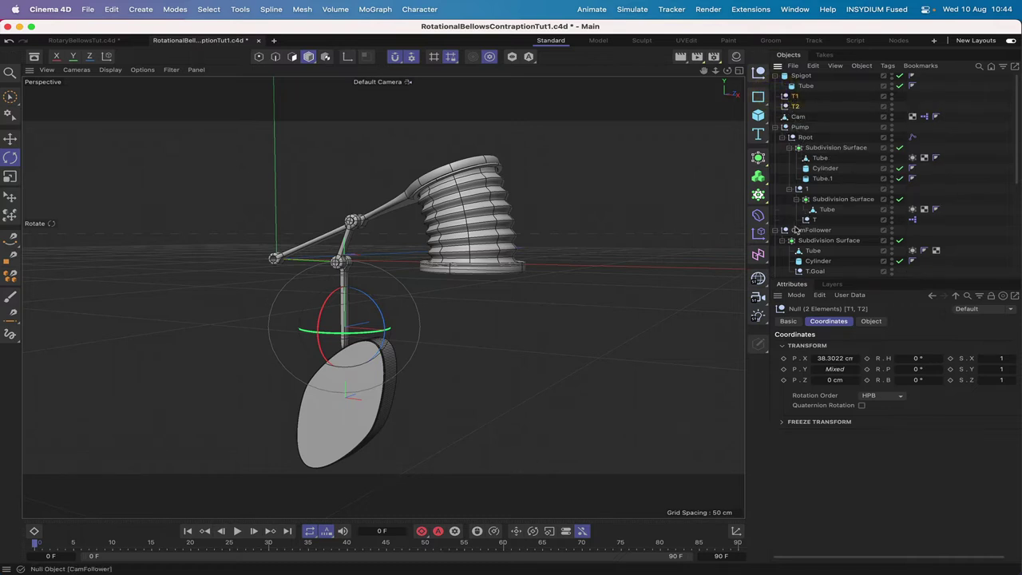
pyautogui.moveTo(795, 231); pyautogui.dragTo(778, 125)
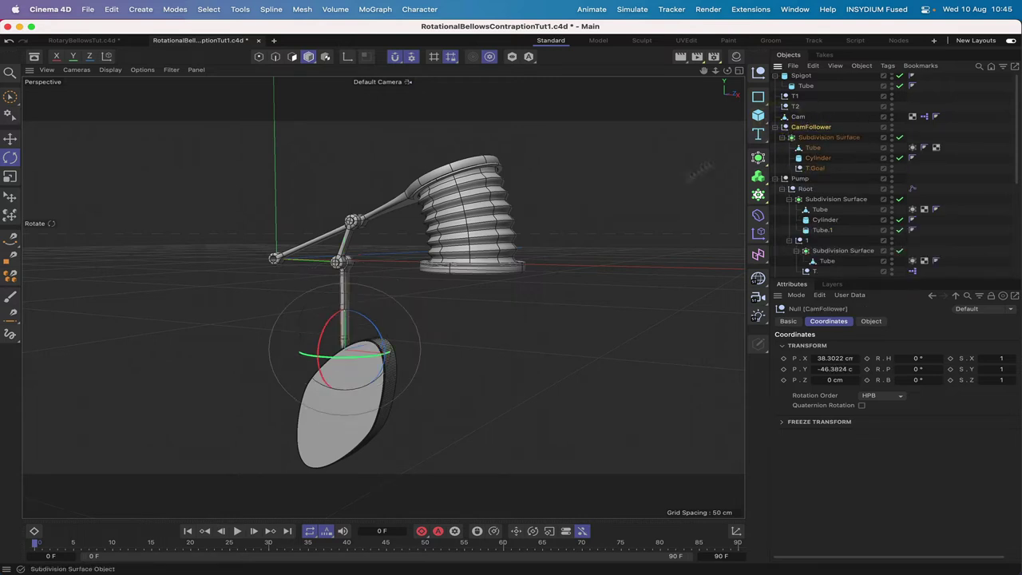
# Rotate Cam to R.B 720.4829° to test that the bellows follow.
pyautogui.click(801, 117)
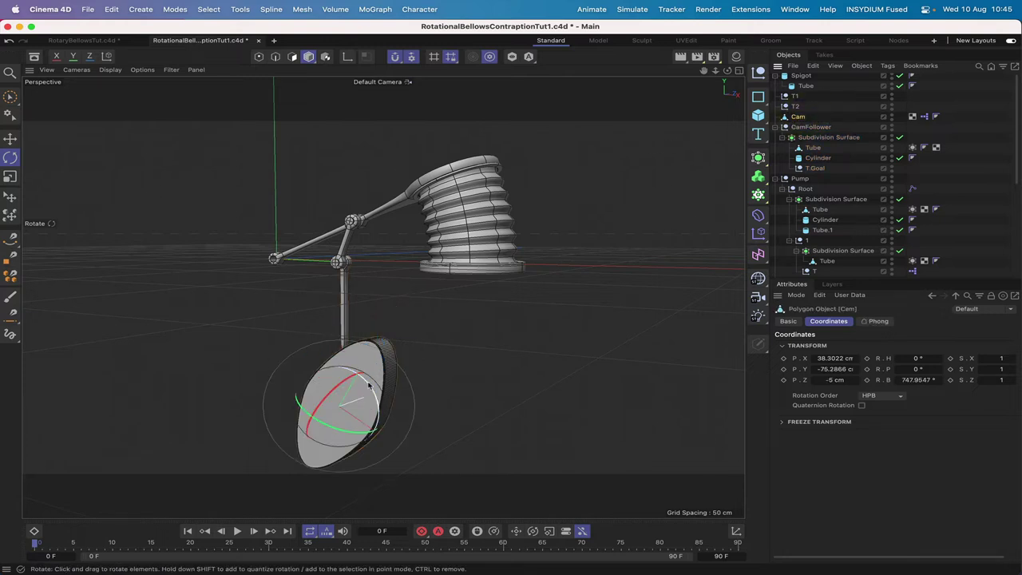
pyautogui.moveTo(377, 401); pyautogui.dragTo(345, 388)
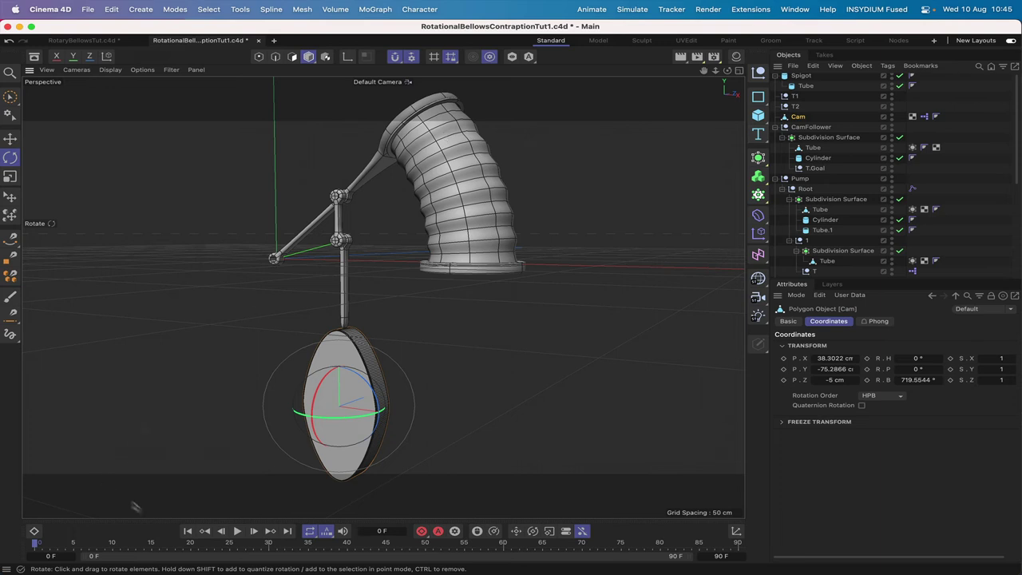
pyautogui.click(188, 532)
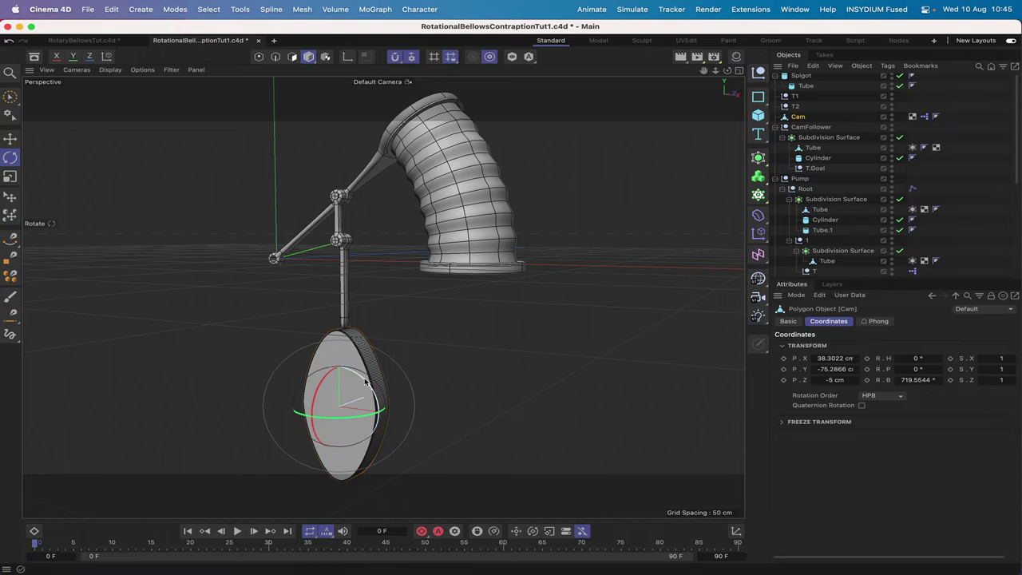
pyautogui.moveTo(365, 381); pyautogui.dragTo(352, 403)
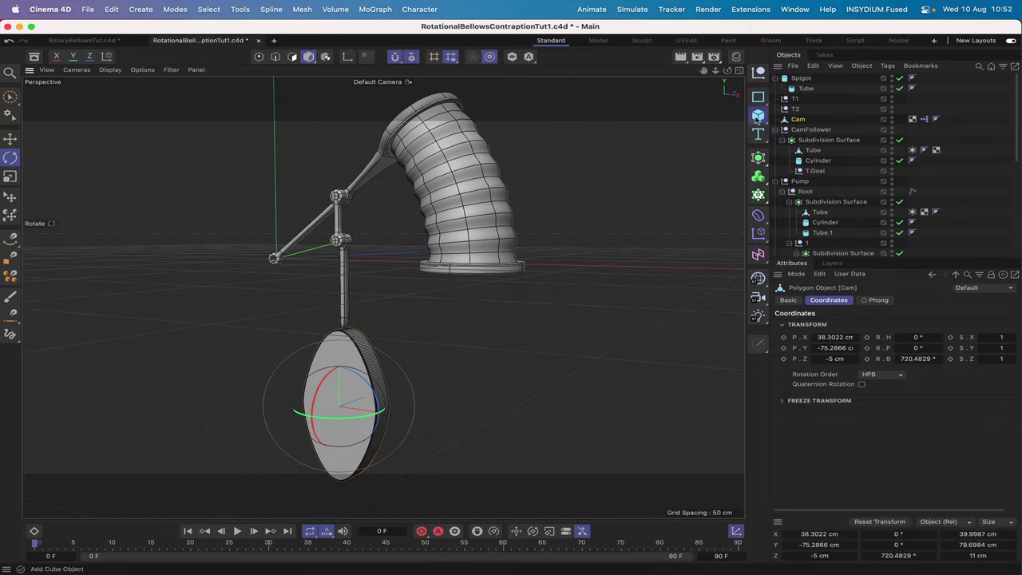
# Add a Cone oriented -Y with 2 cm top radius, 18 cm bottom radius and 25 cm height.
pyautogui.moveTo(757, 118); pyautogui.dragTo(875, 186)
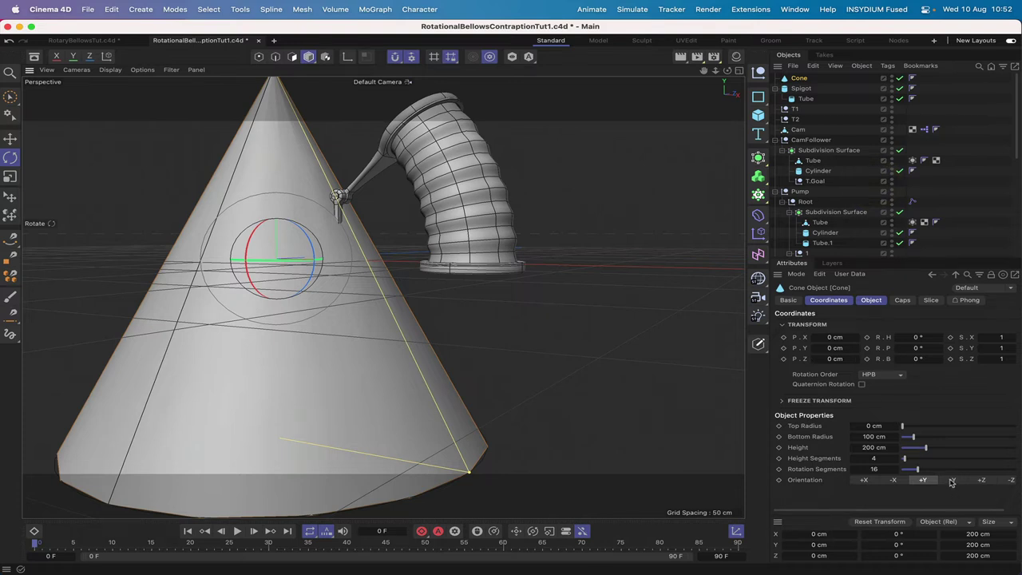
pyautogui.click(952, 480)
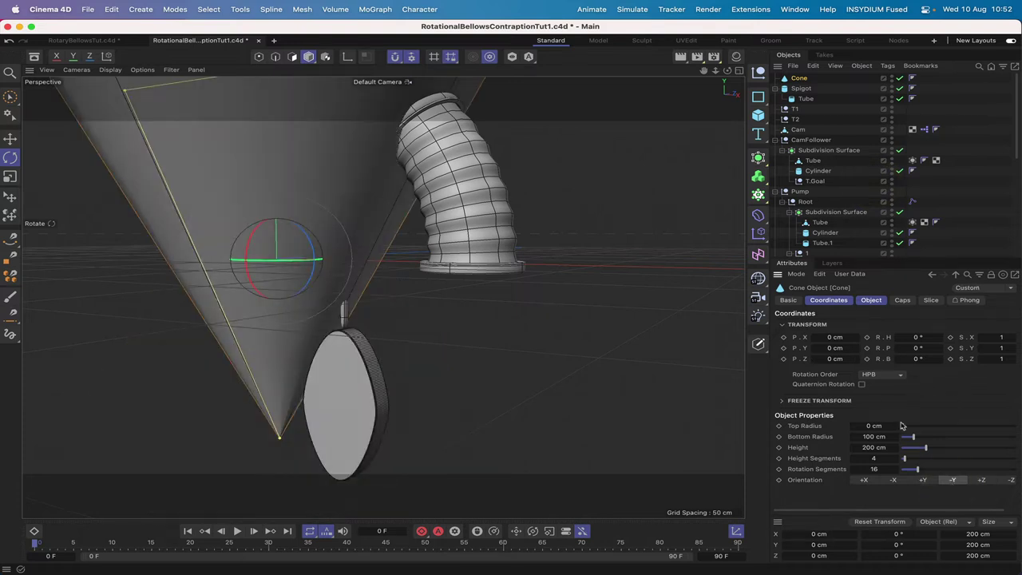
pyautogui.click(874, 427)
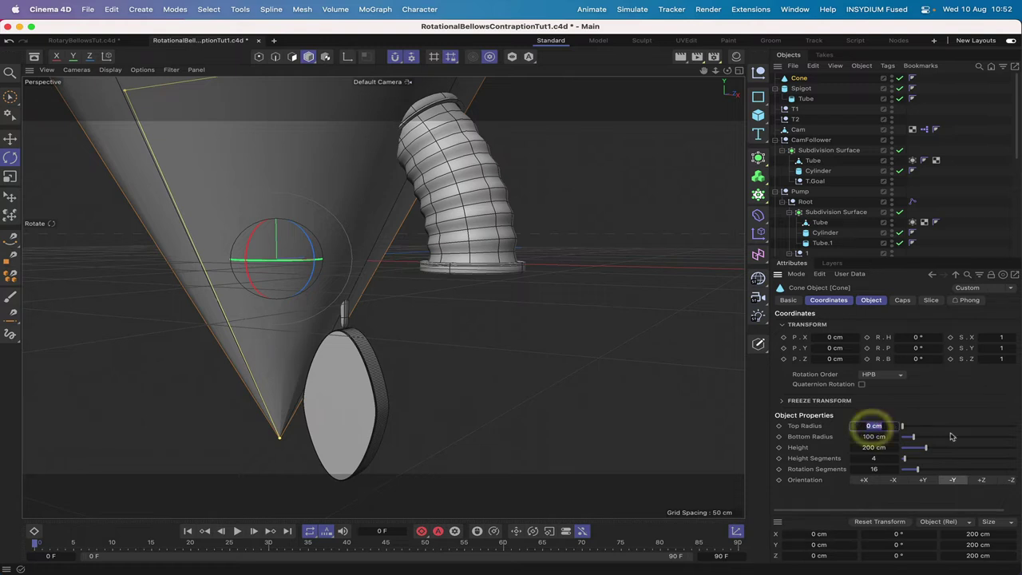
pyautogui.write('2')
pyautogui.press('Return')
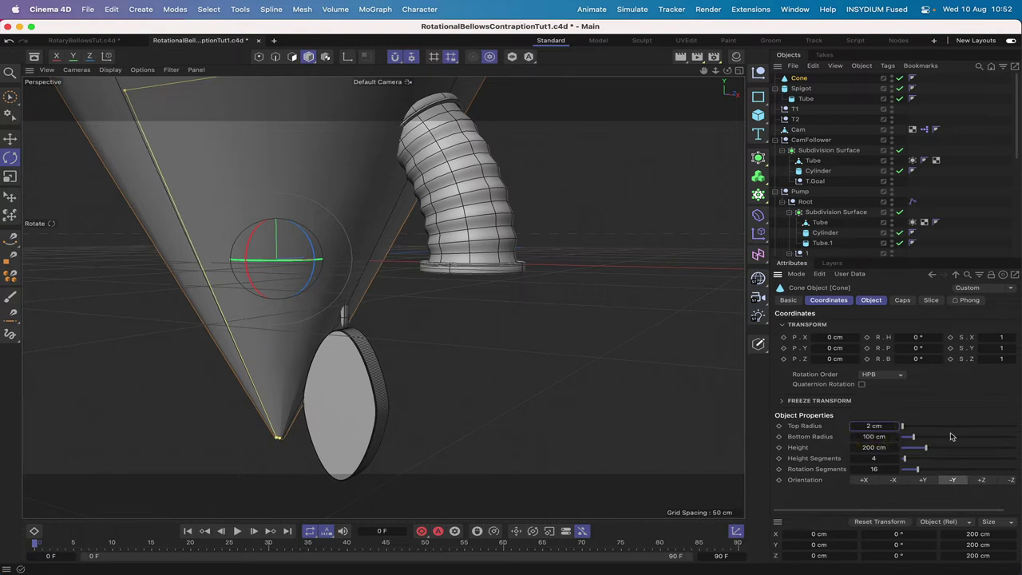
pyautogui.click(868, 437)
pyautogui.write('18')
pyautogui.press('Return')
pyautogui.click(878, 447)
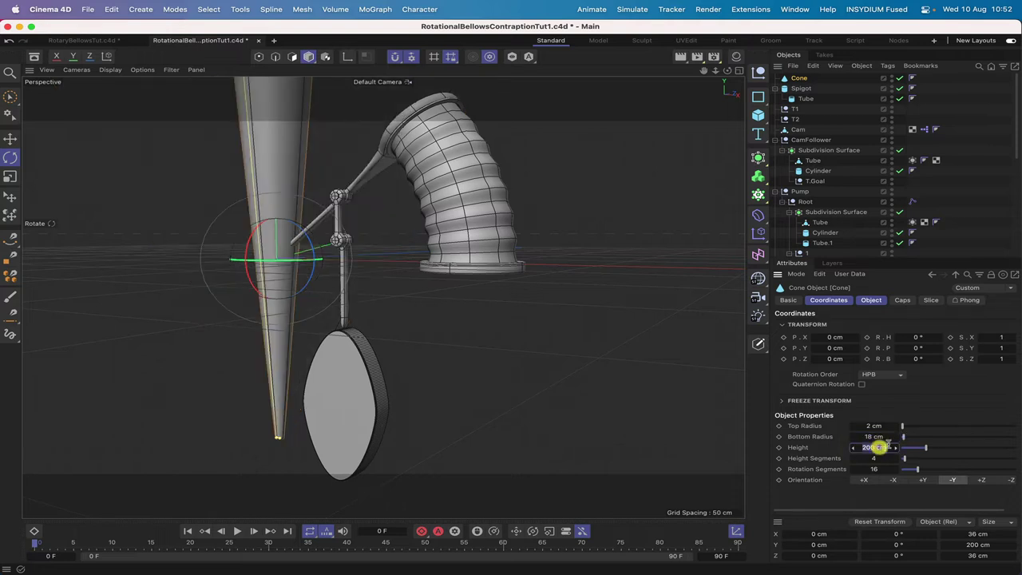
pyautogui.write('25')
pyautogui.press('Return')
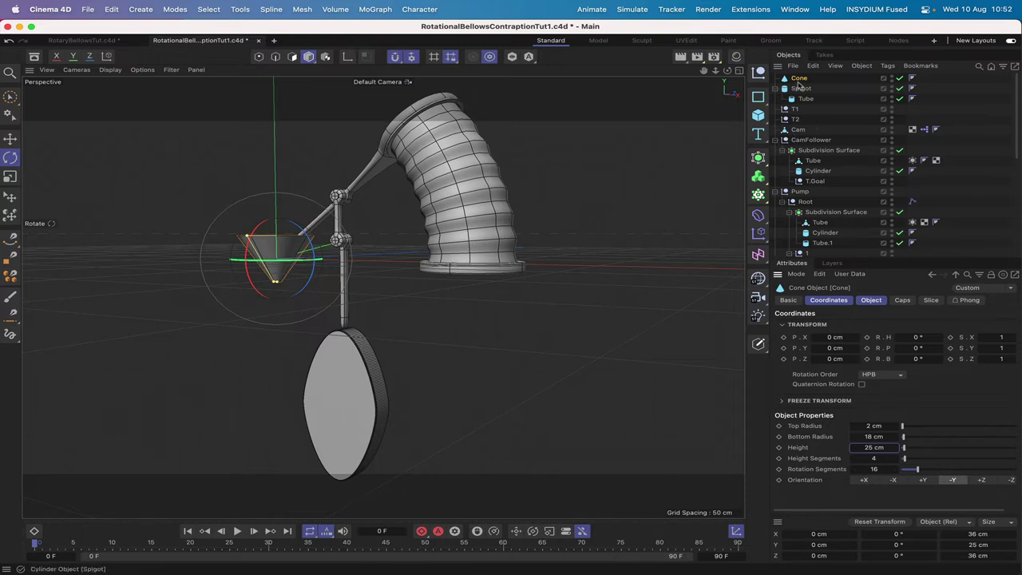
# Put the Cone inside the Spigot group and zero its Y and Z positions.
pyautogui.moveTo(799, 78); pyautogui.dragTo(806, 88)
pyautogui.doubleClick(834, 348)
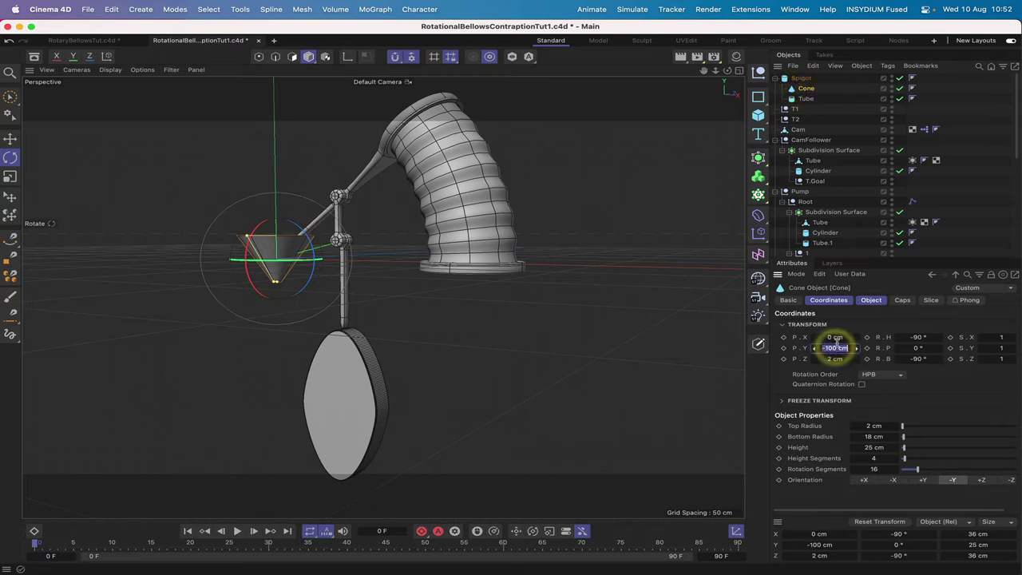
pyautogui.write('0')
pyautogui.press('Return')
pyautogui.doubleClick(834, 359)
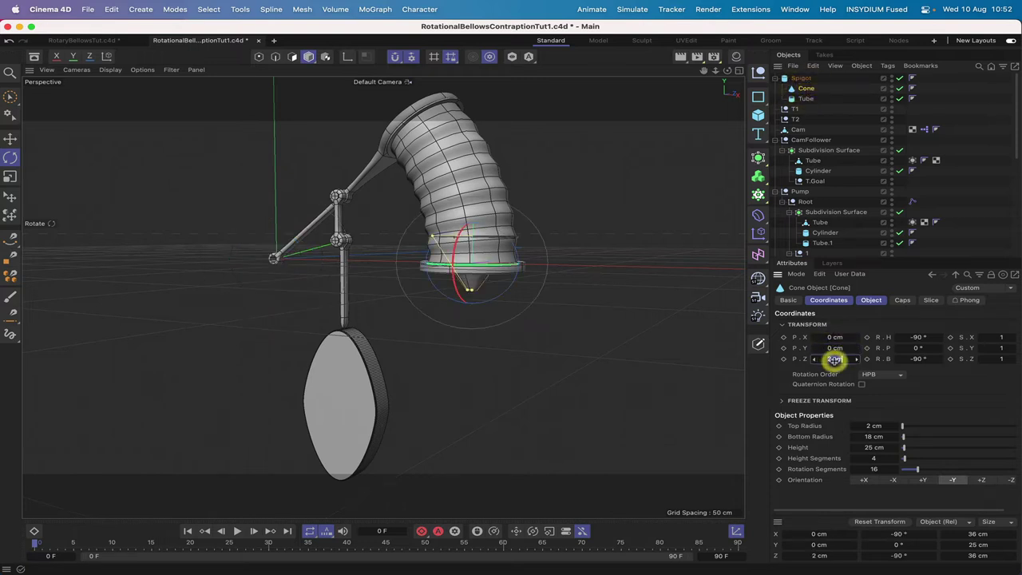
pyautogui.write('0')
pyautogui.press('Return')
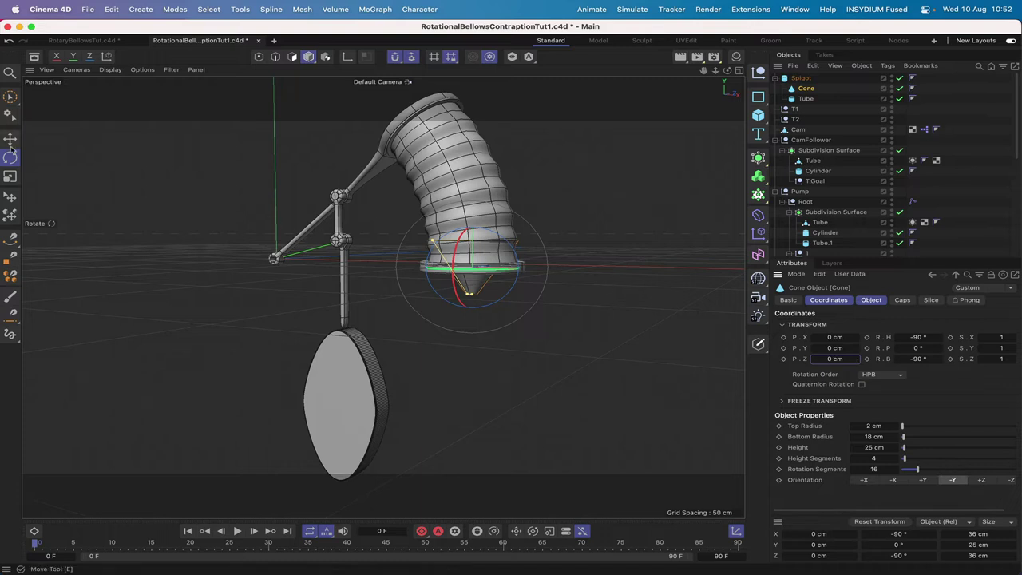
# Lower the Cone beneath the flange, snapping it to Z -14.5 cm in Front view.
pyautogui.press('e')
pyautogui.moveTo(478, 209); pyautogui.dragTo(475, 236)
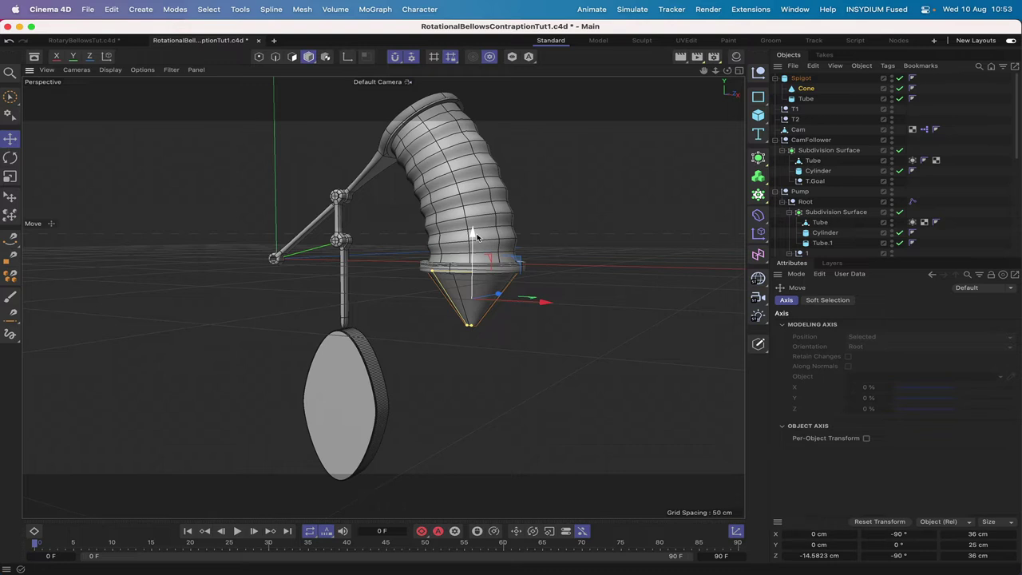
pyautogui.press('F4')
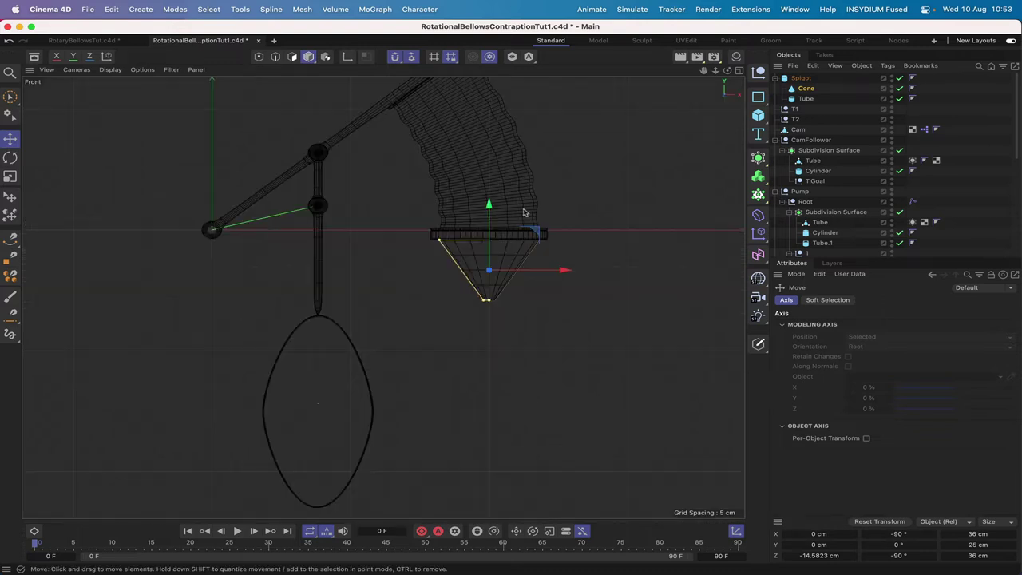
pyautogui.press('o')
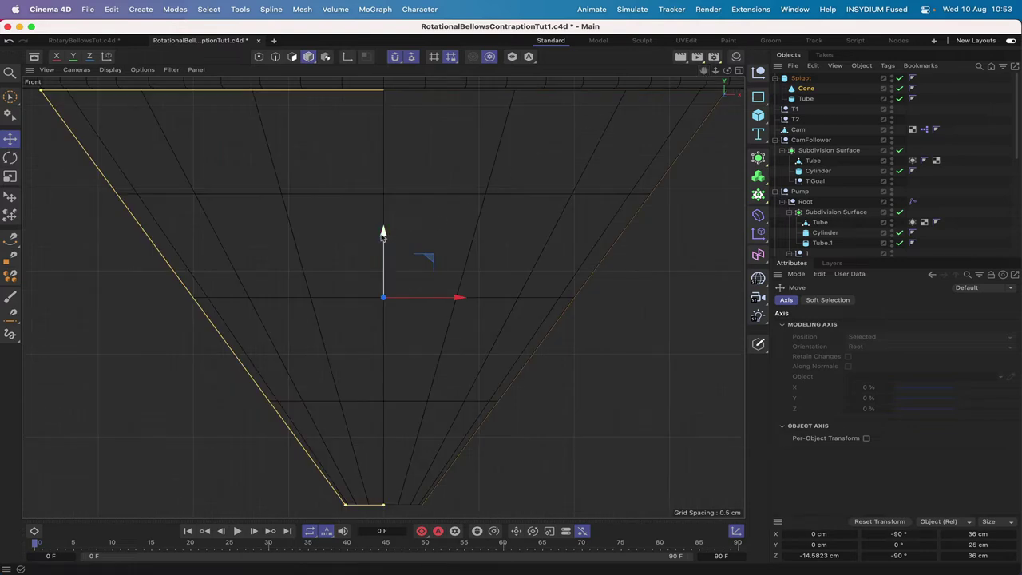
pyautogui.moveTo(383, 232); pyautogui.dragTo(383, 230)
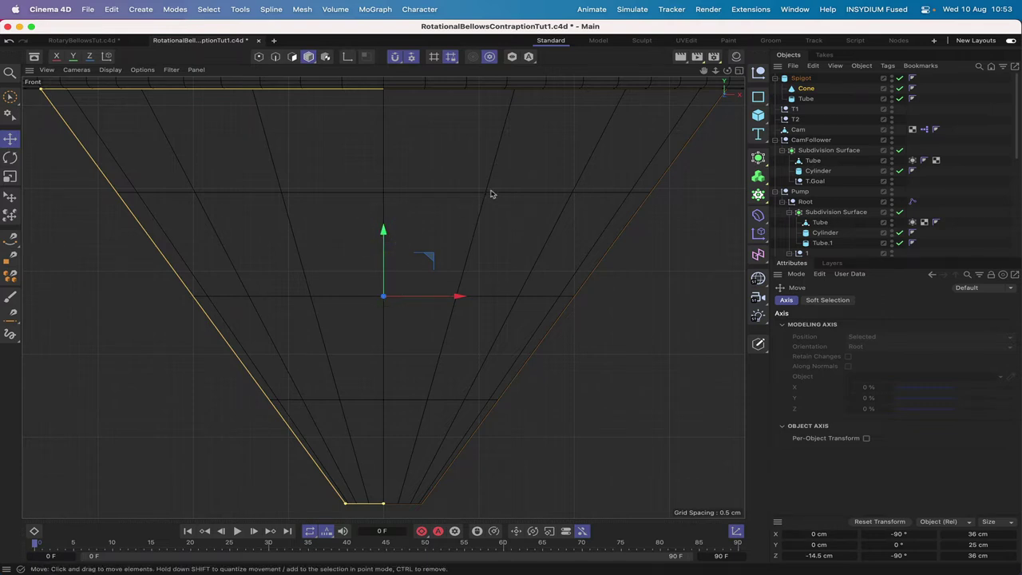
pyautogui.press('F1')
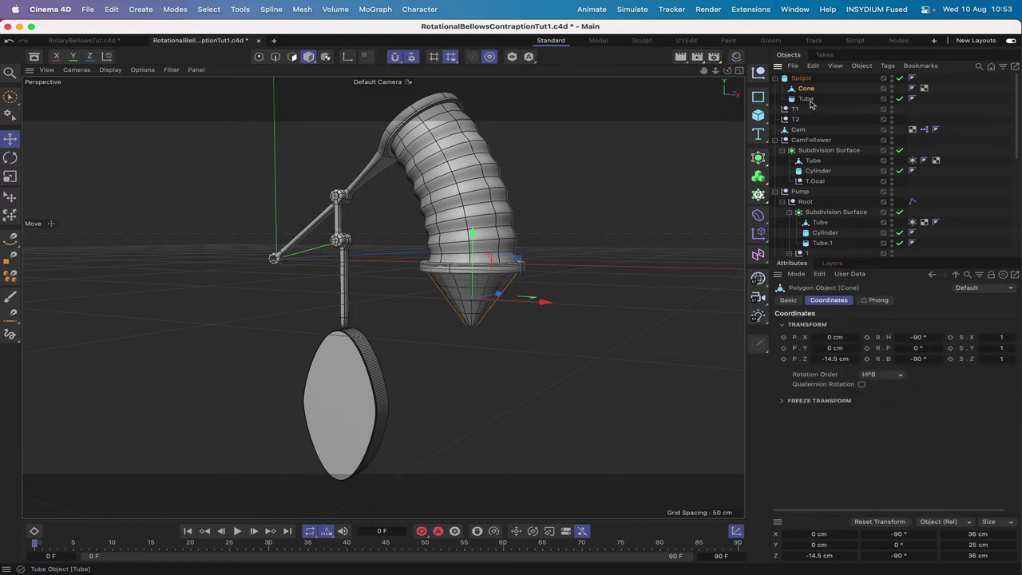
# Place the Cone below Tube in Spigot, then loop-select the edge ring near its tip and scale it down.
pyautogui.moveTo(806, 88); pyautogui.dragTo(808, 104)
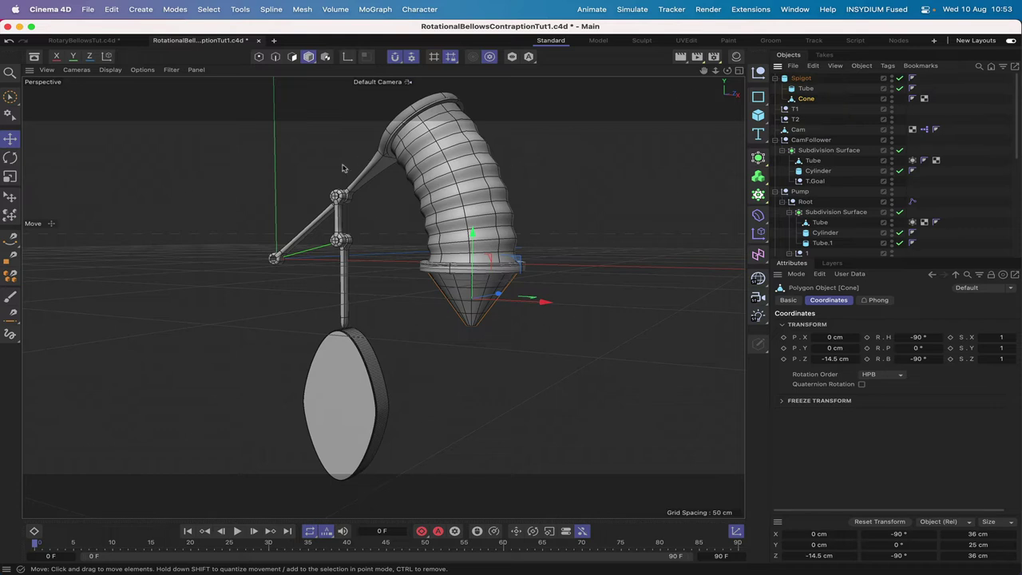
pyautogui.click(274, 57)
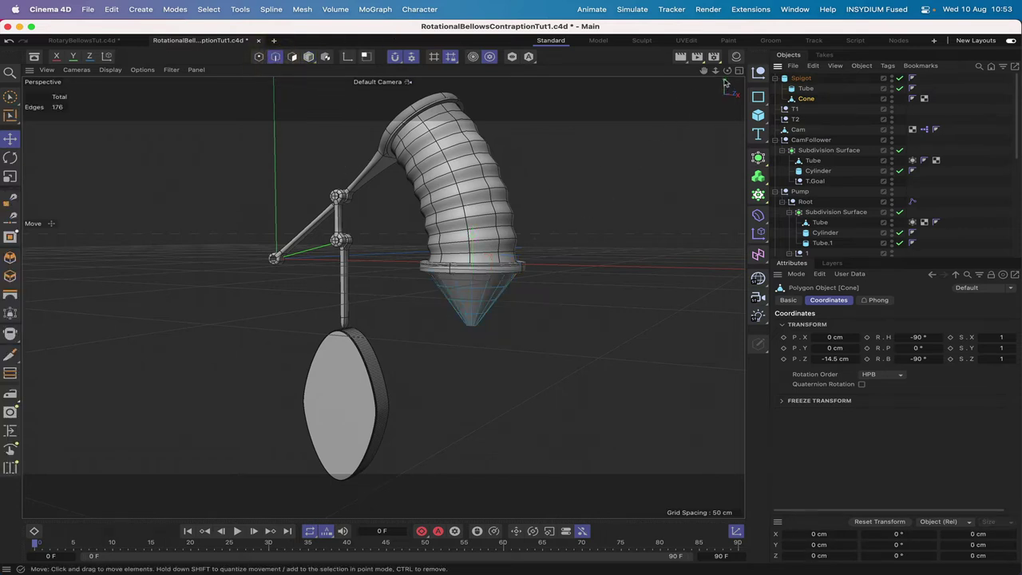
pyautogui.moveTo(726, 72); pyautogui.dragTo(705, 74)
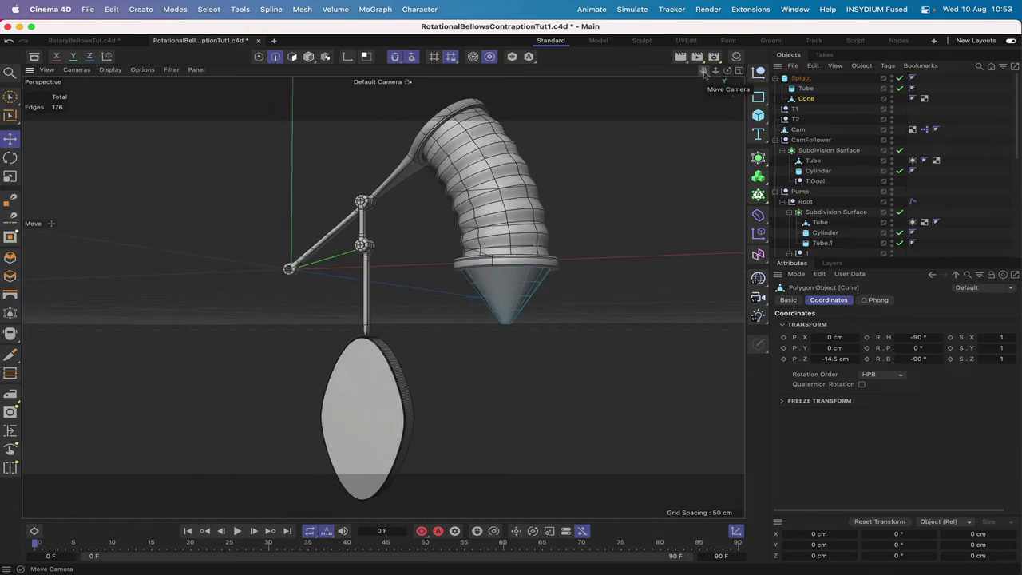
pyautogui.press('u')
pyautogui.press('l')
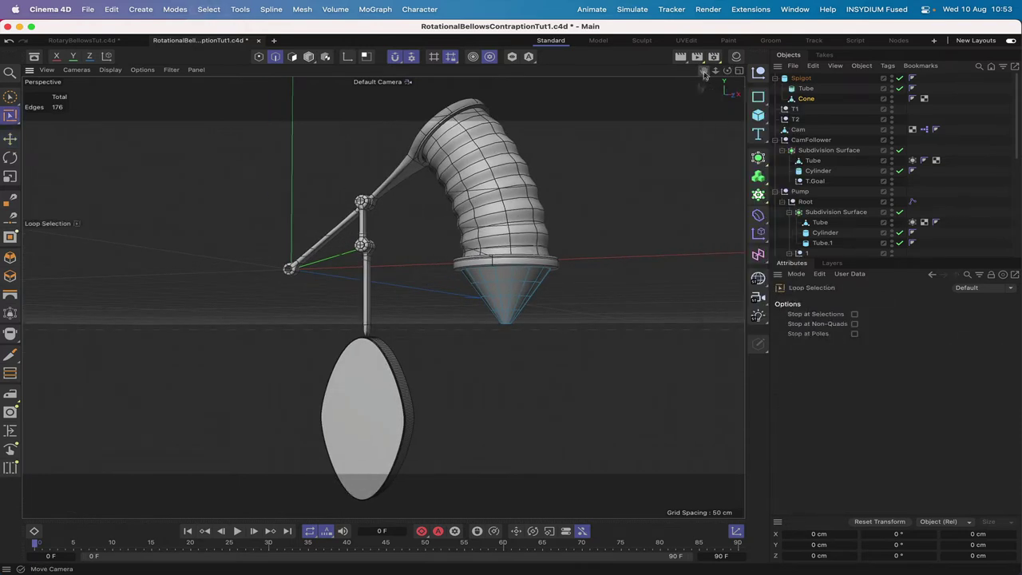
pyautogui.click(507, 312)
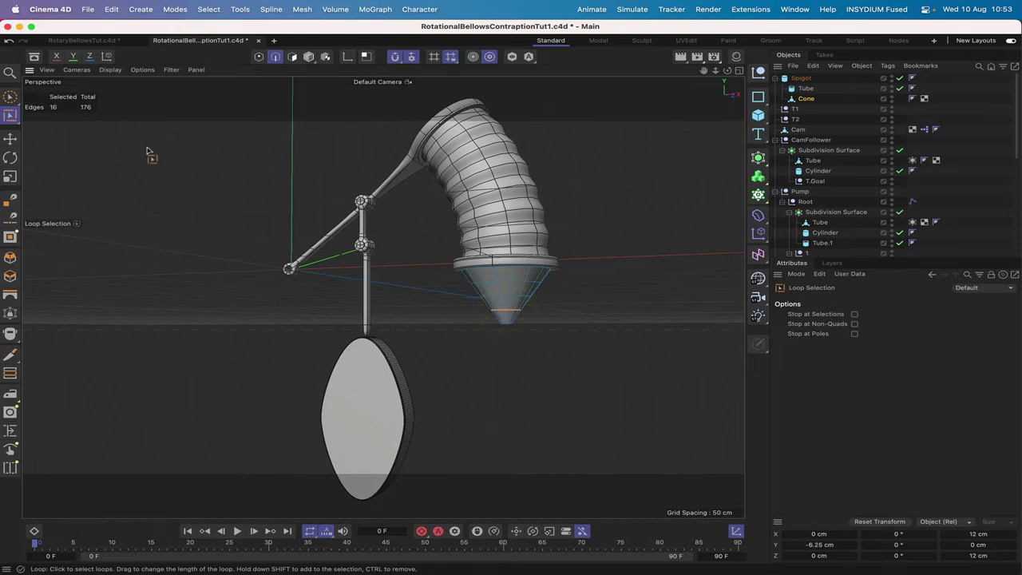
pyautogui.press('F4')
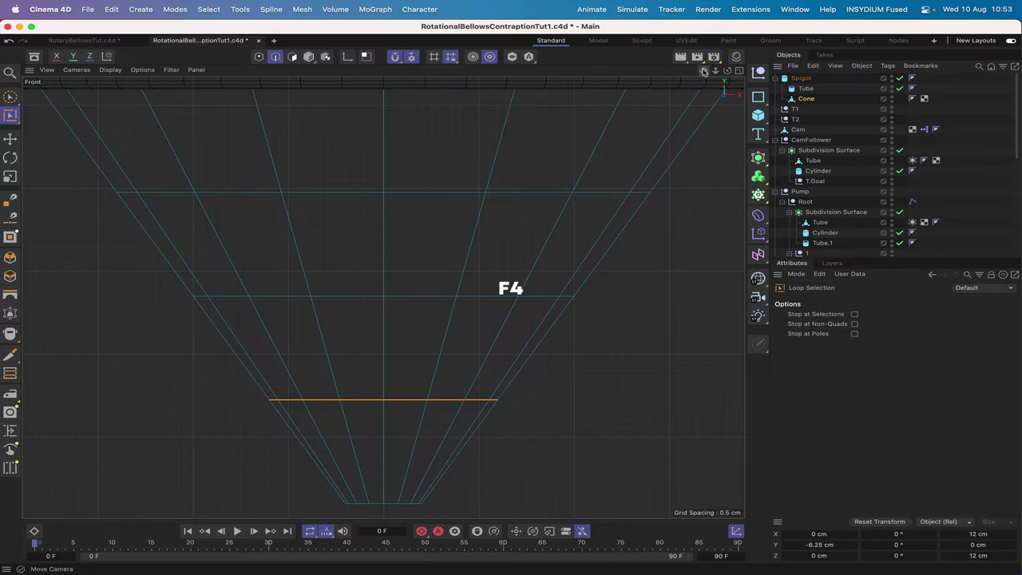
pyautogui.scroll(-3, 383, 296)
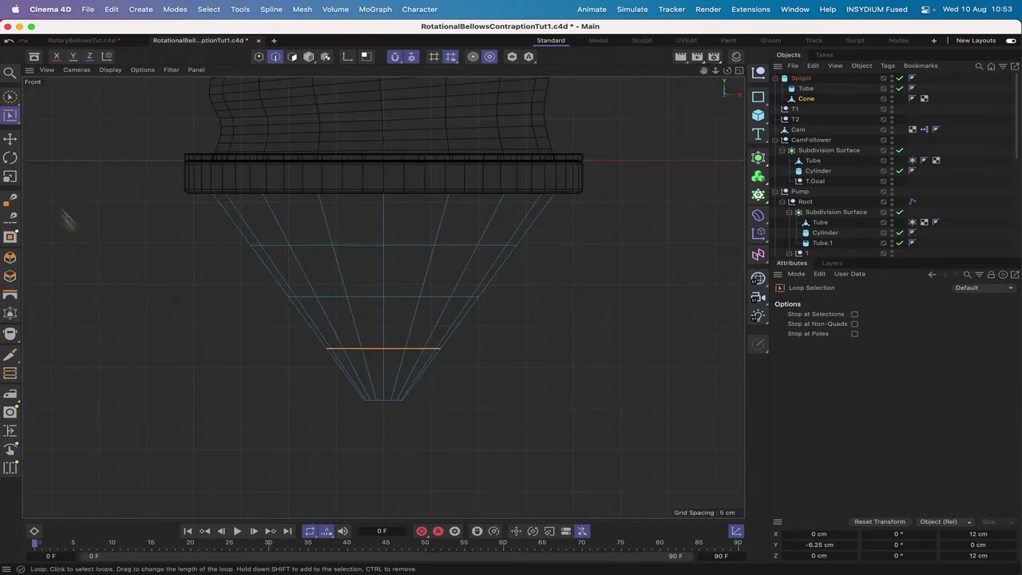
pyautogui.click(9, 176)
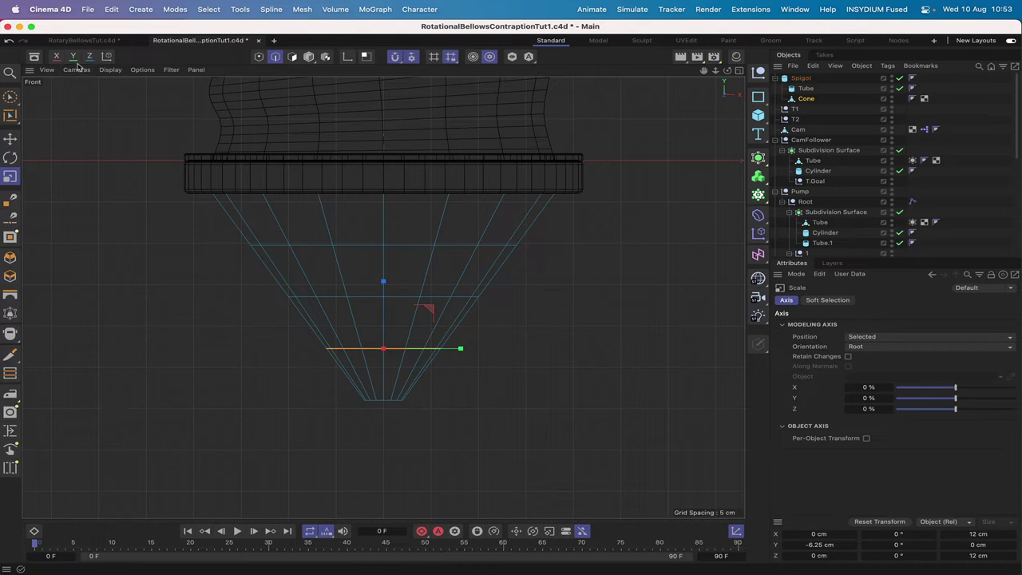
pyautogui.moveTo(591, 292); pyautogui.dragTo(509, 306)
# Loop-select the next edge ring up and scale it to about 88%.
pyautogui.press('u')
pyautogui.press('l')
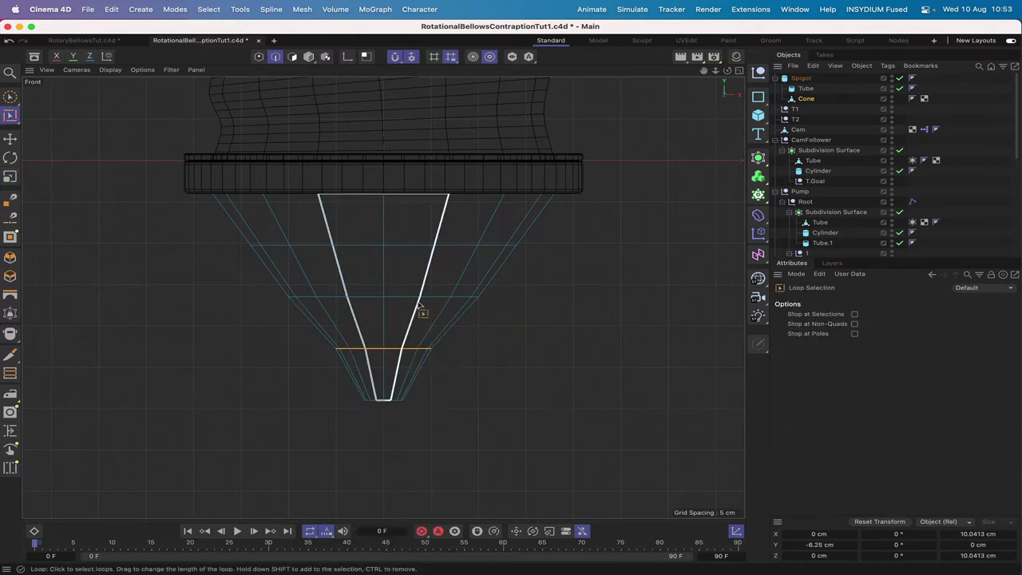
pyautogui.click(406, 297)
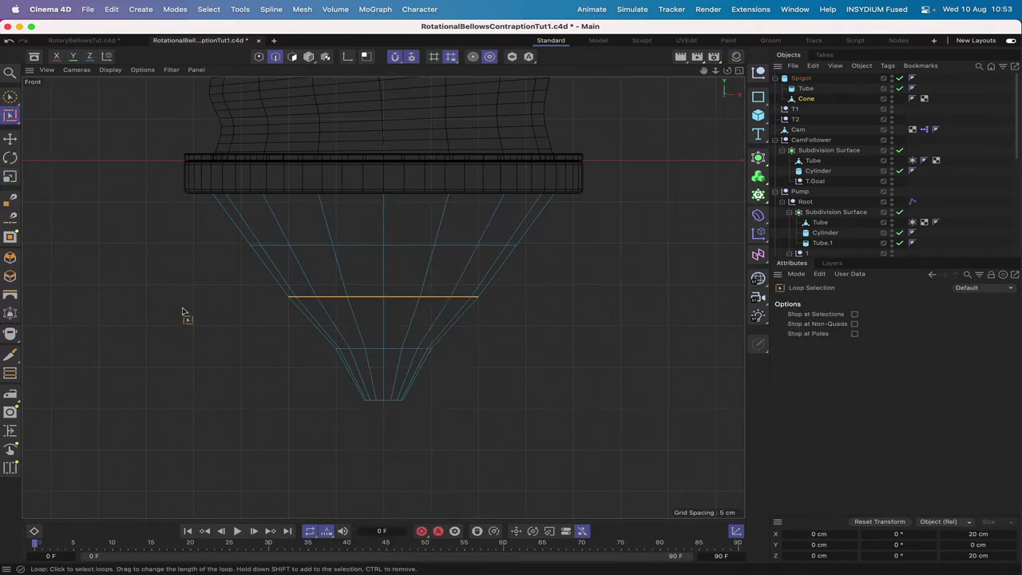
pyautogui.press('t')
pyautogui.moveTo(589, 307); pyautogui.dragTo(523, 315)
# Scale the cone's upper edge ring to about 91%, then check the shape in Perspective and deselect.
pyautogui.press('u')
pyautogui.press('l')
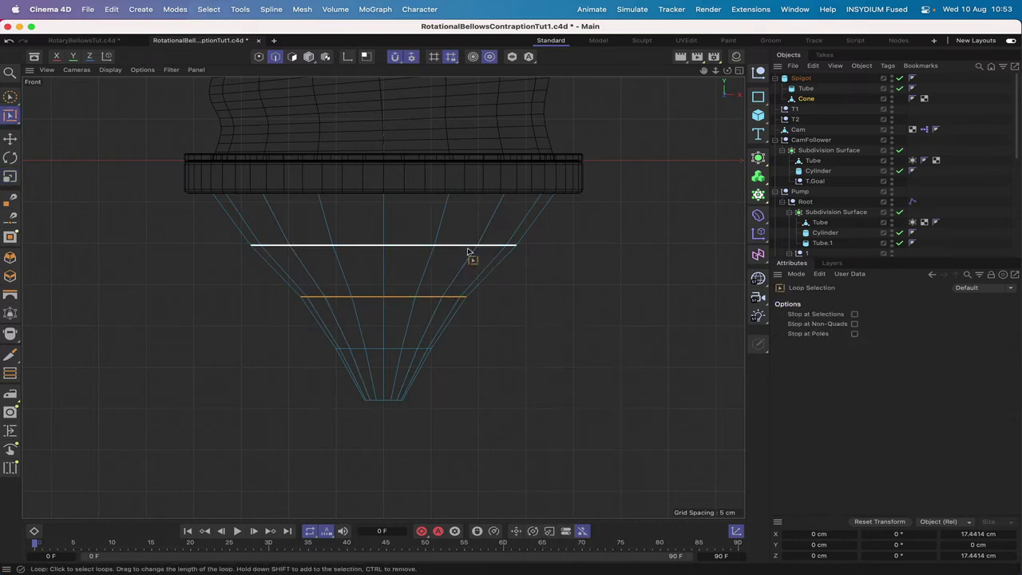
pyautogui.click(467, 256)
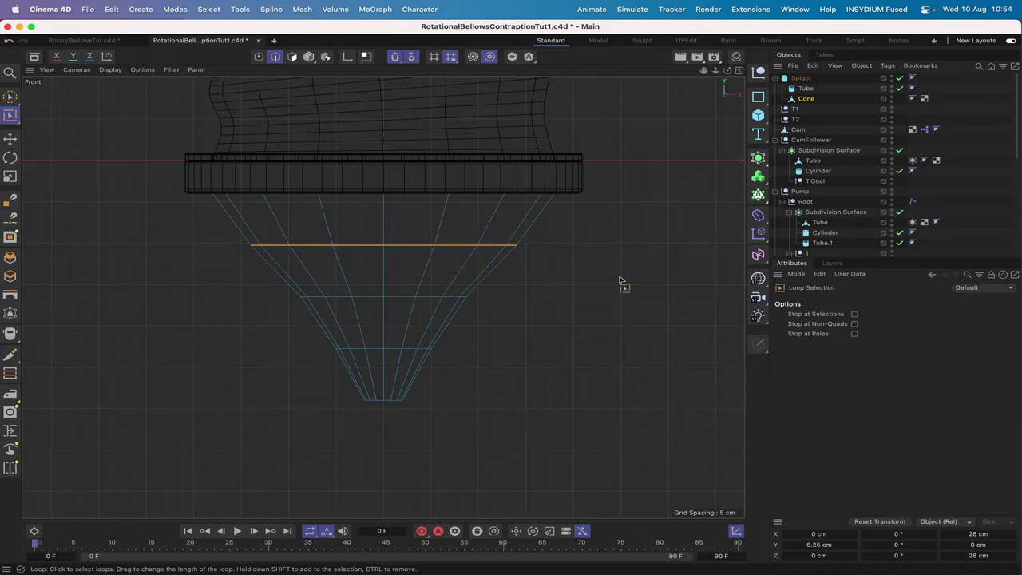
pyautogui.press('t')
pyautogui.moveTo(620, 280); pyautogui.dragTo(581, 289)
pyautogui.press('F1')
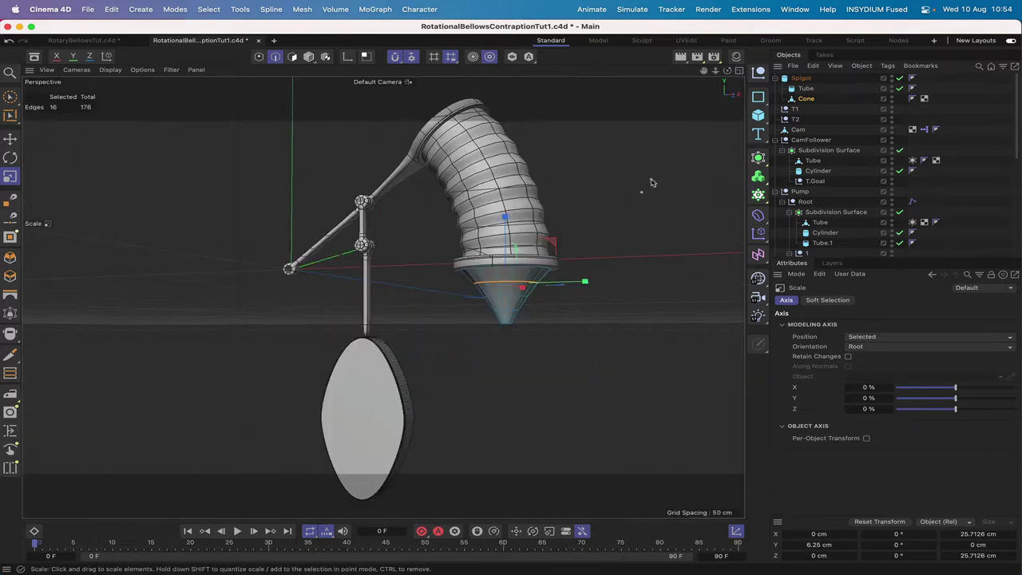
pyautogui.moveTo(727, 71); pyautogui.dragTo(706, 73)
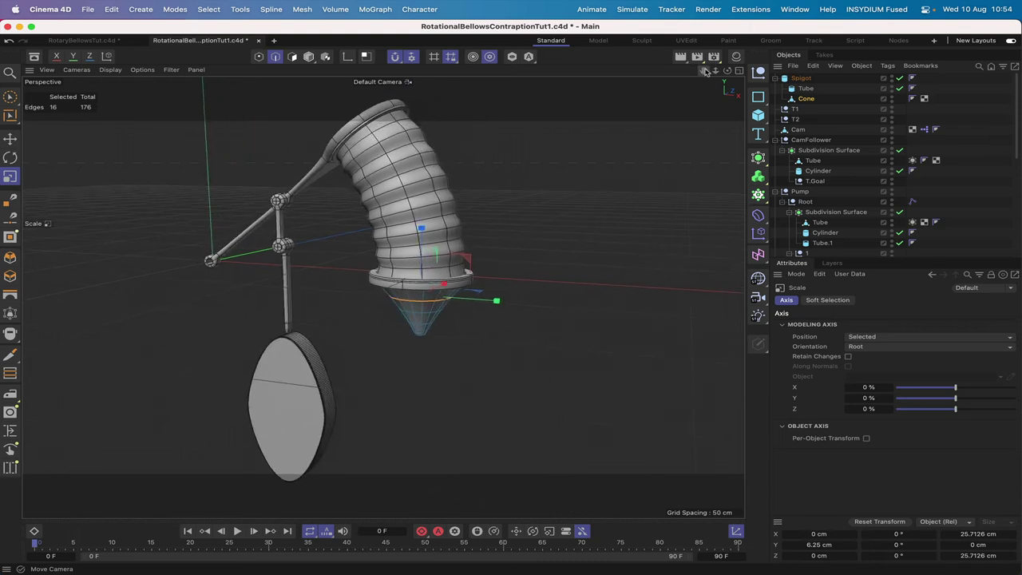
pyautogui.click(851, 83)
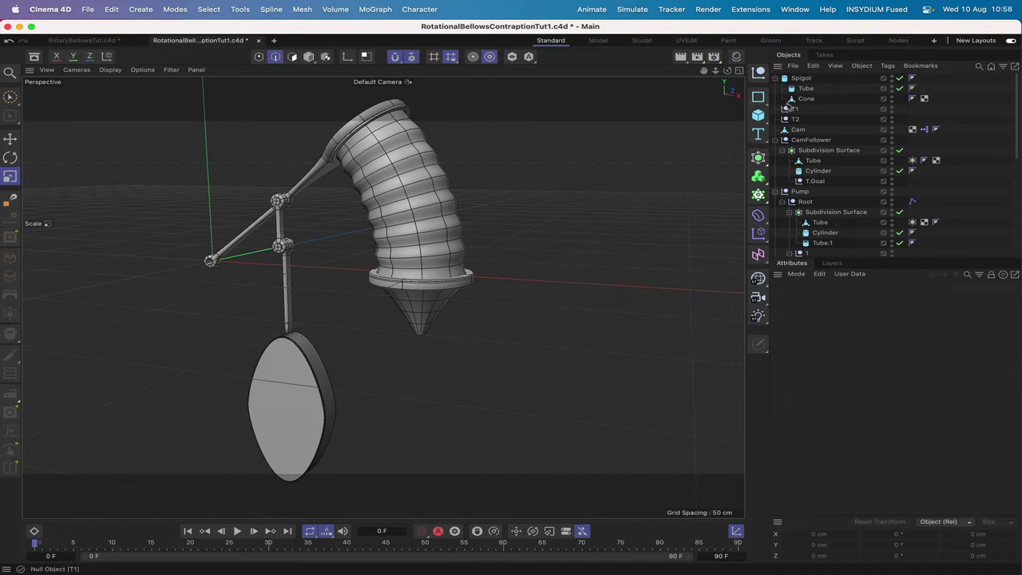
# Add a Helix spline with 20 cm start and end radius, -180° start angle and 60 cm height.
pyautogui.moveTo(757, 96); pyautogui.dragTo(798, 133)
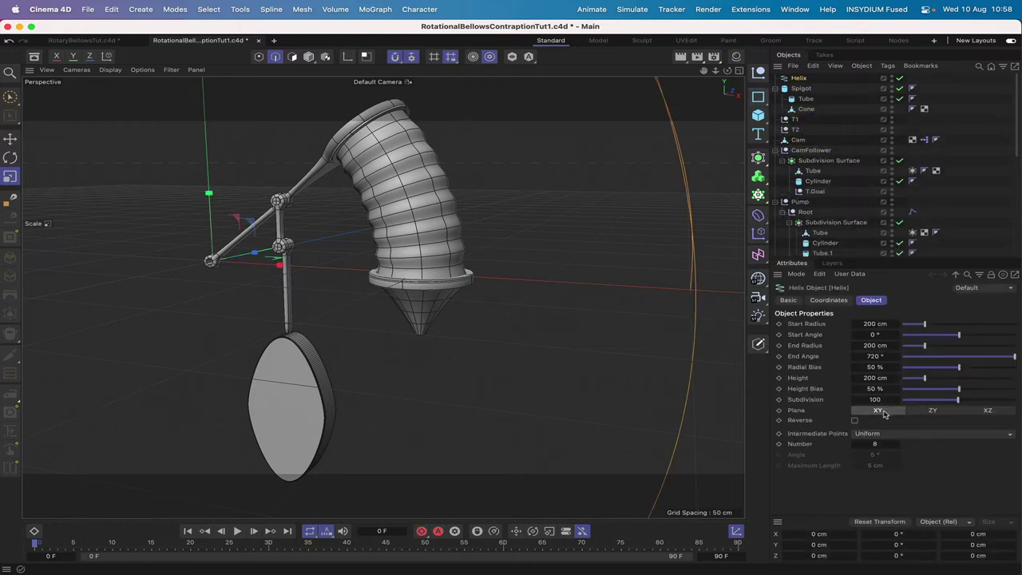
pyautogui.doubleClick(874, 323)
pyautogui.write('20')
pyautogui.press('Return')
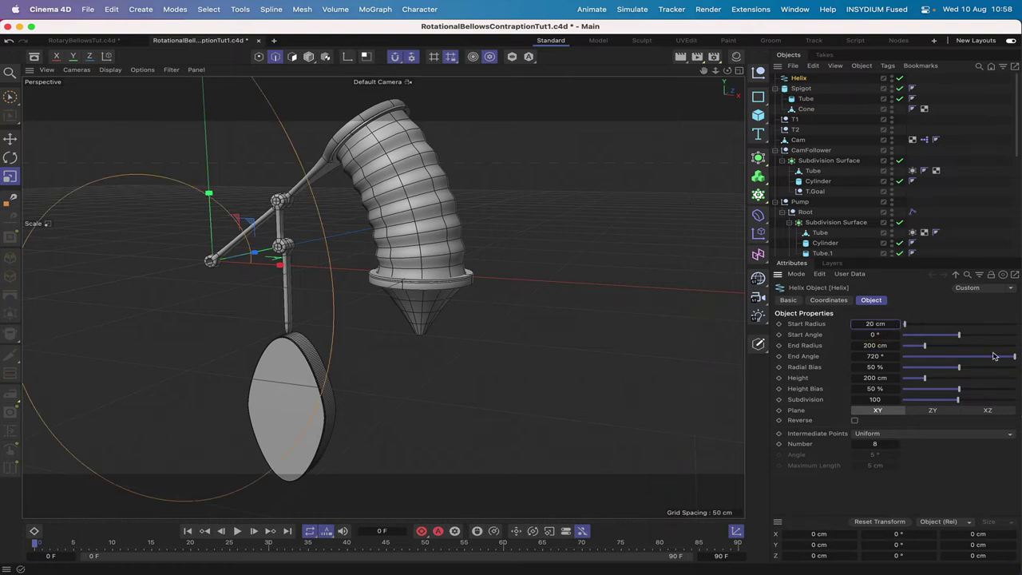
pyautogui.doubleClick(870, 345)
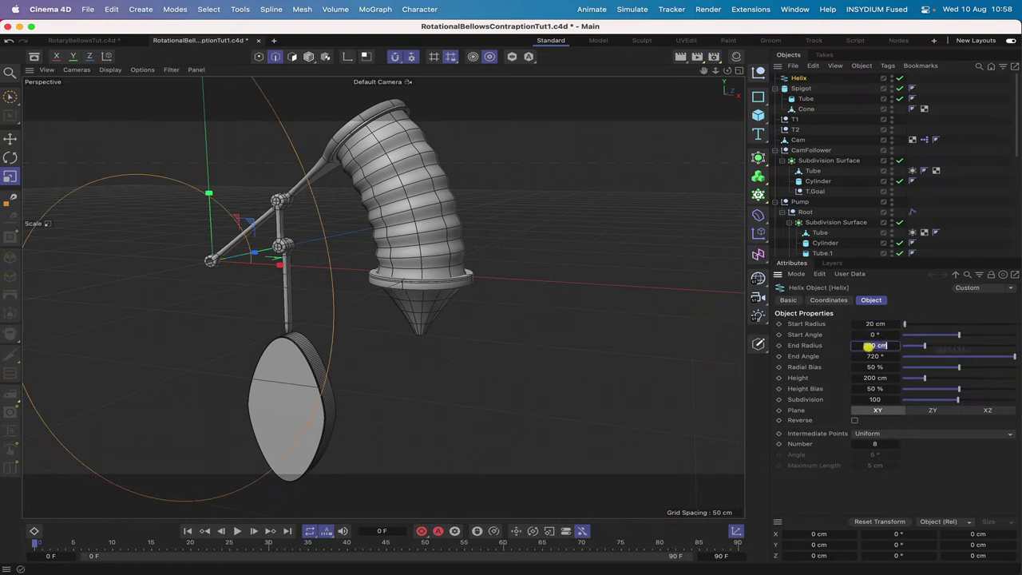
pyautogui.write('20')
pyautogui.press('Return')
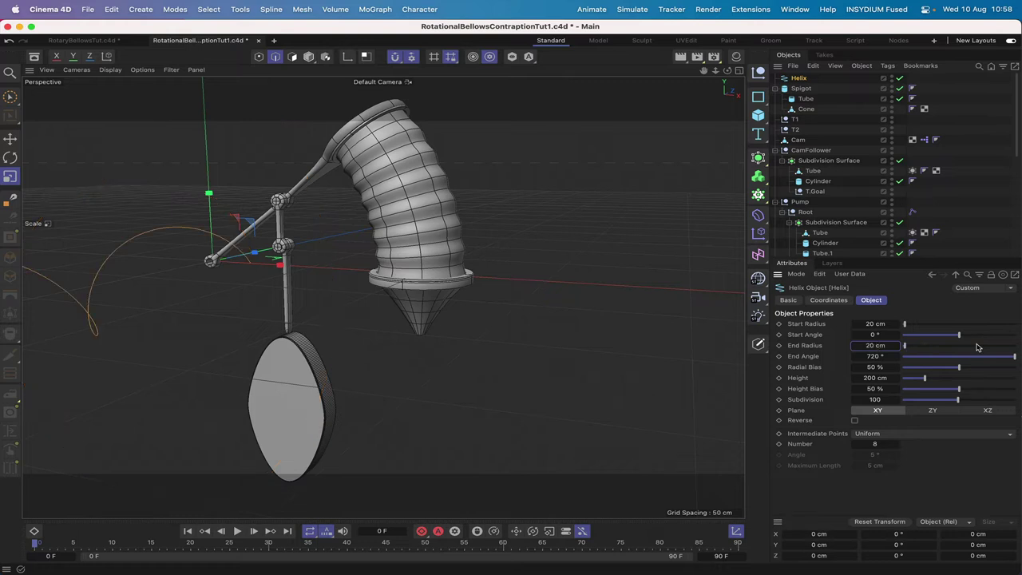
pyautogui.doubleClick(869, 335)
pyautogui.write('-180')
pyautogui.press('Return')
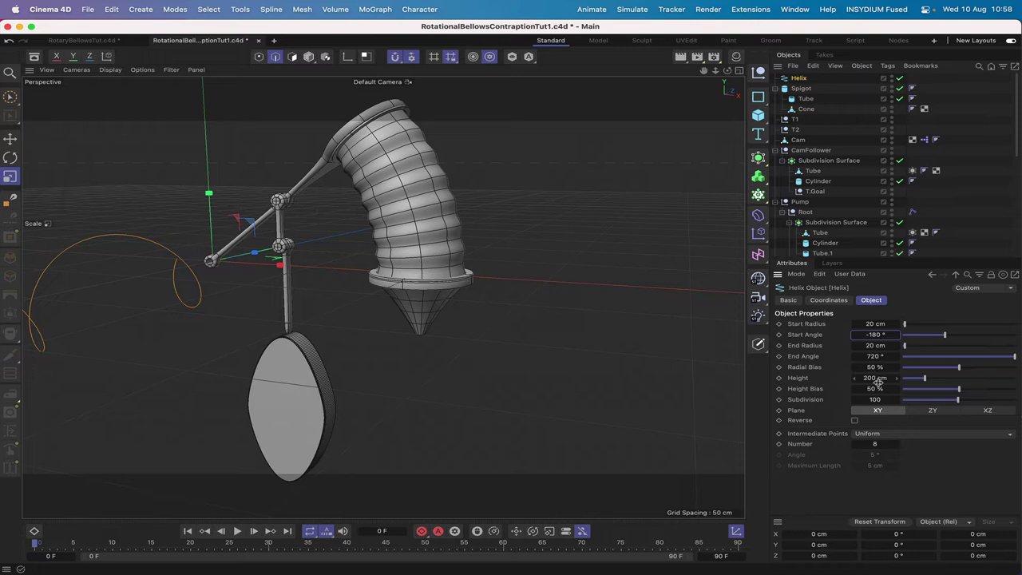
pyautogui.doubleClick(875, 377)
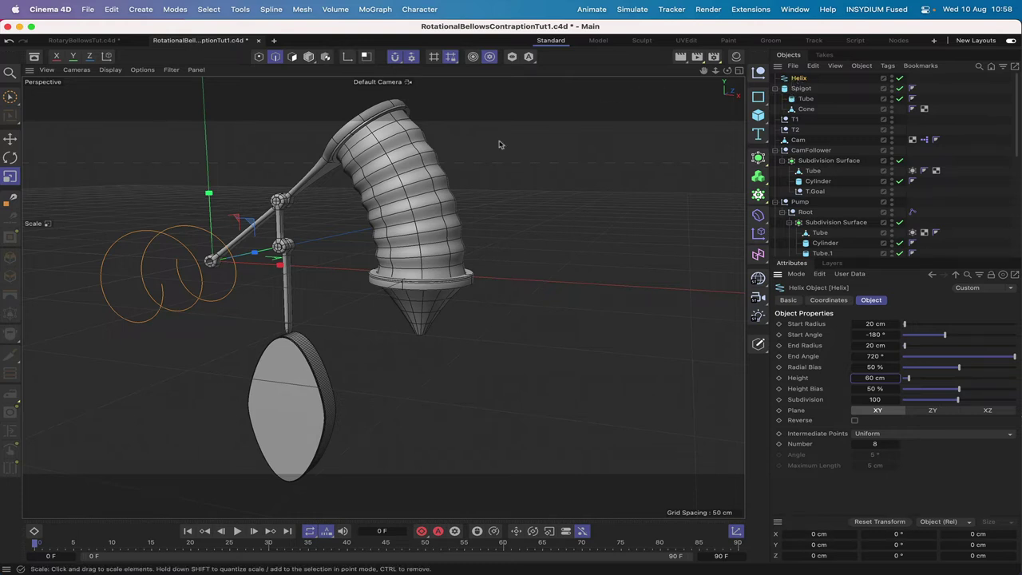
# Move the helix beside the bellows cone and down to the cone's bottom in Front view.
pyautogui.click(10, 138)
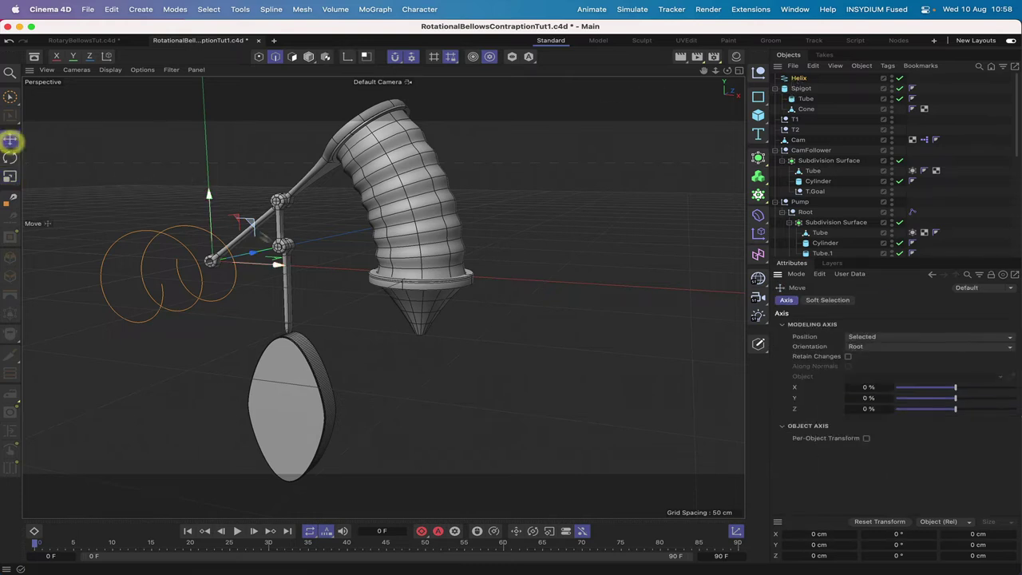
pyautogui.moveTo(278, 266); pyautogui.dragTo(508, 297)
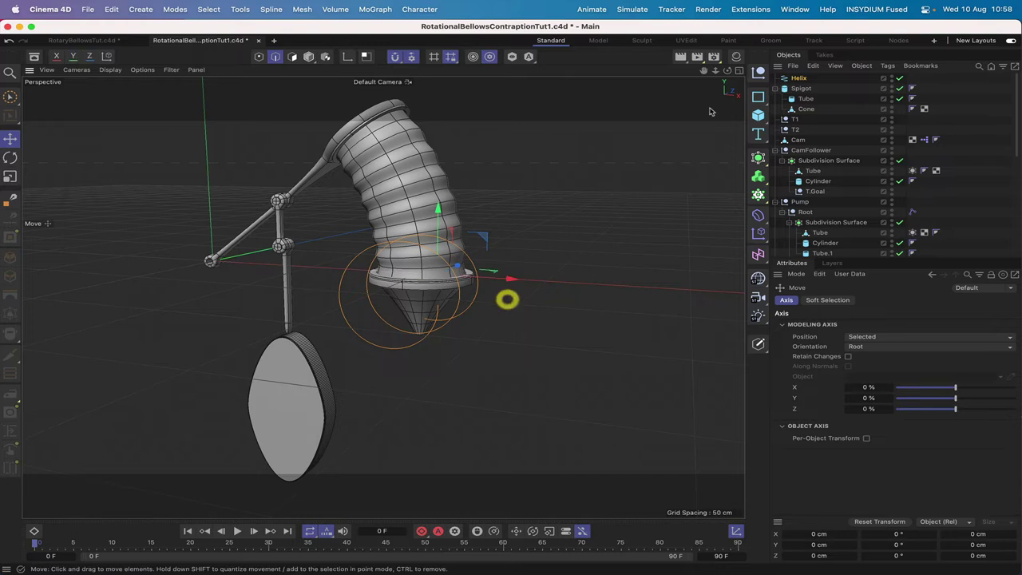
pyautogui.moveTo(727, 71); pyautogui.dragTo(675, 74)
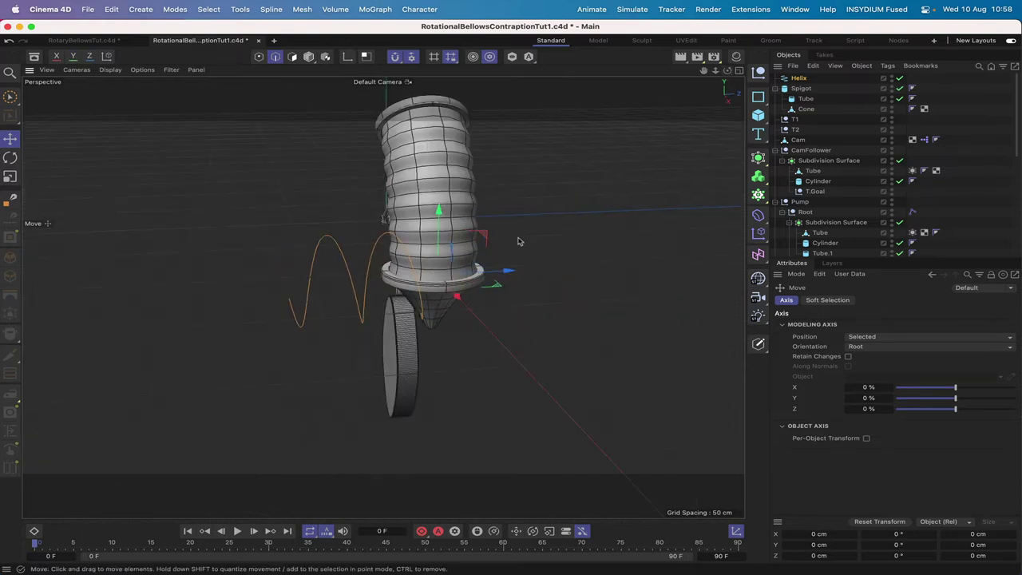
pyautogui.moveTo(509, 273); pyautogui.dragTo(628, 257)
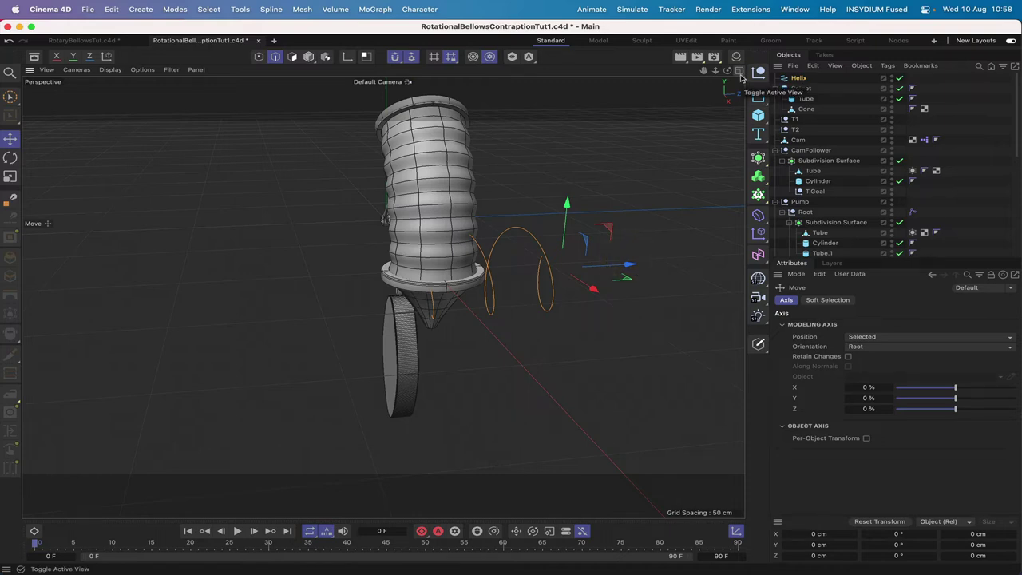
pyautogui.click(740, 74)
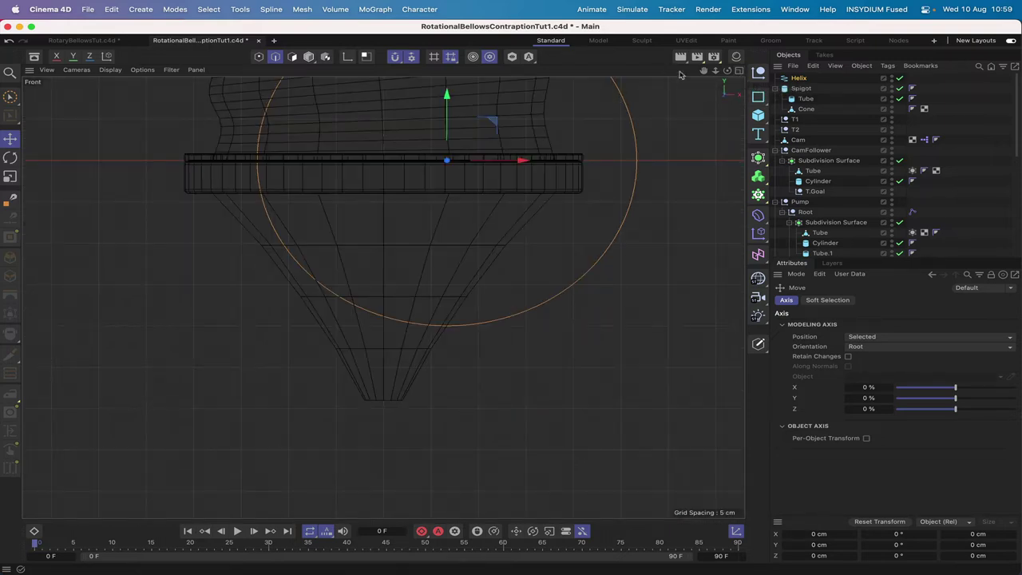
pyautogui.moveTo(487, 125); pyautogui.dragTo(239, 422)
# Check the helix from Perspective and Right views and slide it sideways along X.
pyautogui.press('F1')
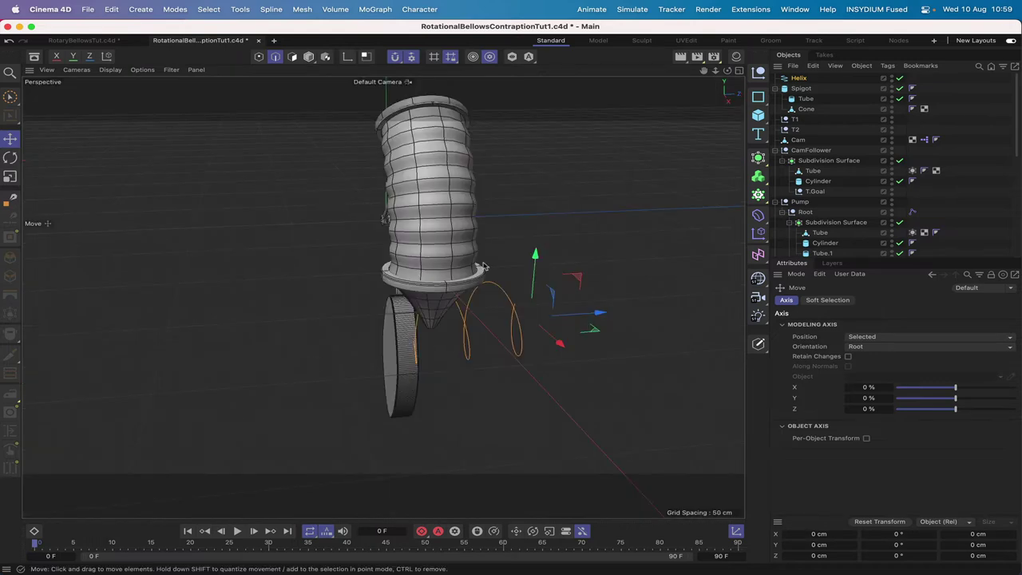
pyautogui.keyDown('alt'); pyautogui.moveTo(483, 266); pyautogui.dragTo(529, 317); pyautogui.keyUp('alt')
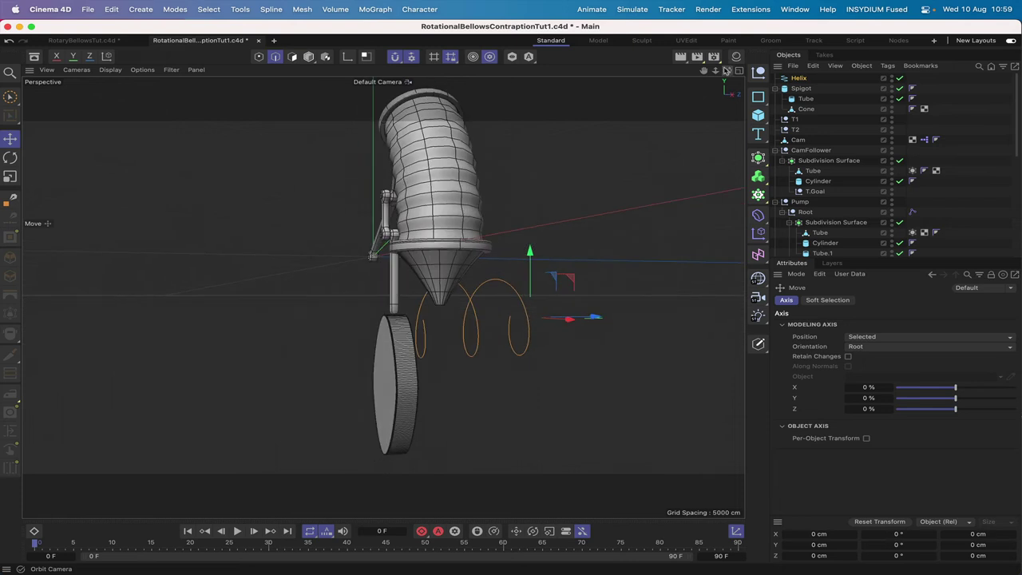
pyautogui.press('F3')
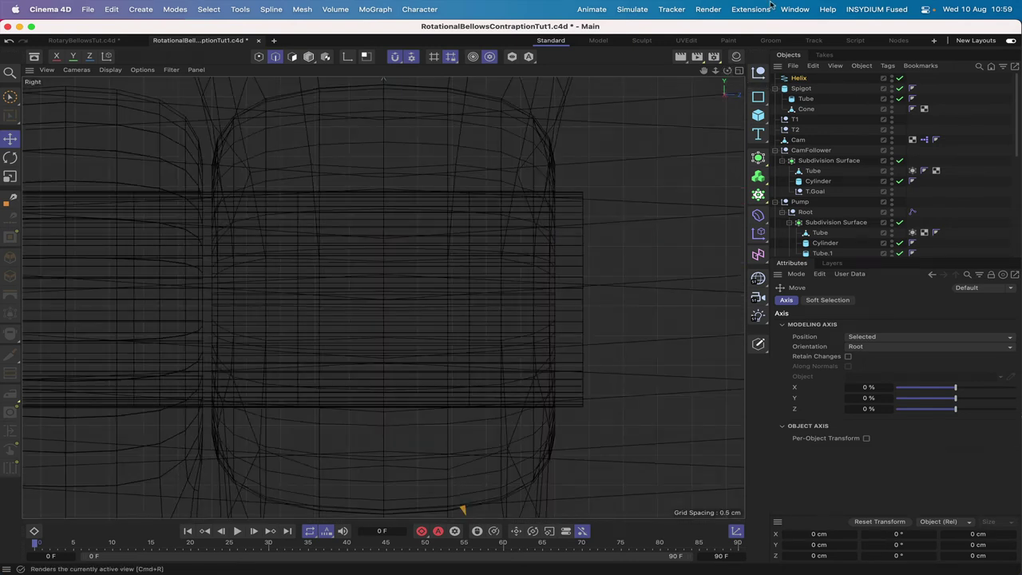
pyautogui.press('F3')
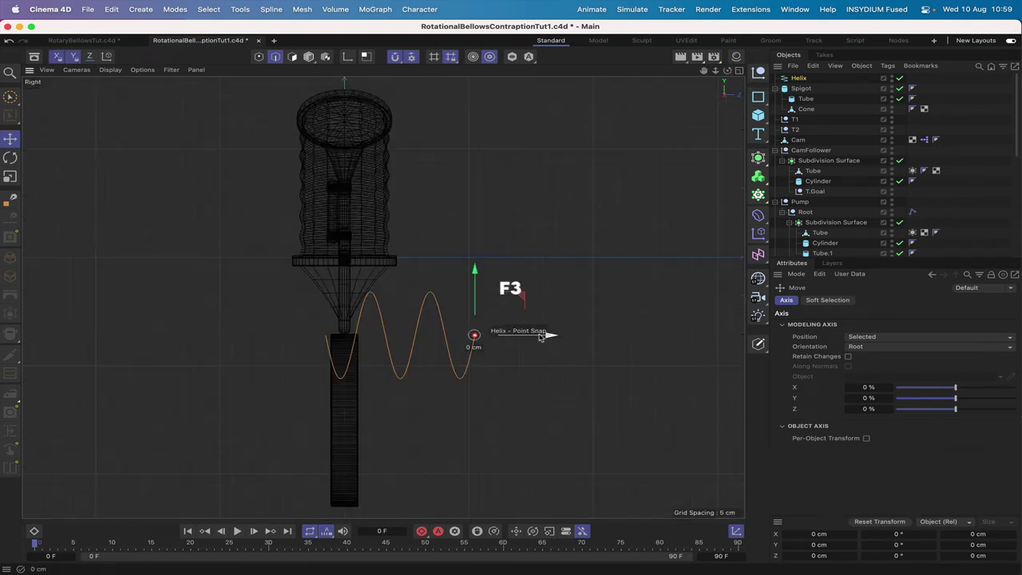
pyautogui.moveTo(535, 335); pyautogui.dragTo(558, 335)
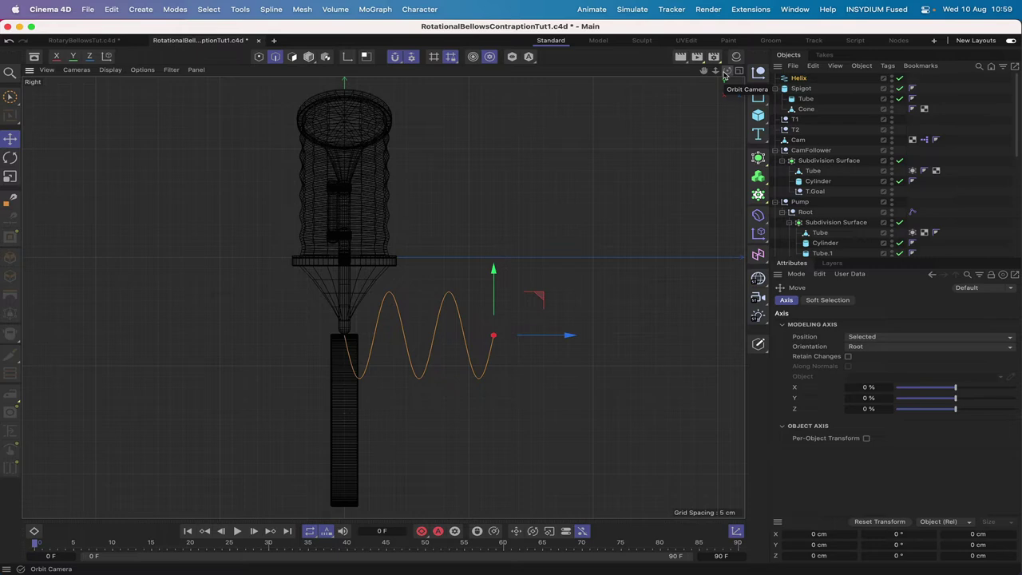
# Inspect from Top view, lower the helix a little further, then select the Helix object.
pyautogui.press('F1')
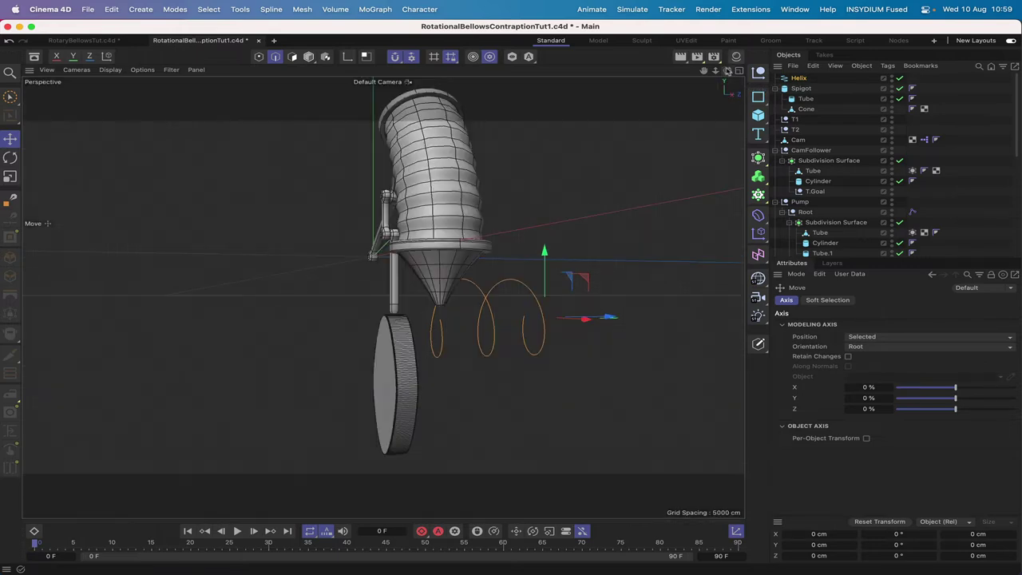
pyautogui.moveTo(726, 70); pyautogui.dragTo(639, 76)
pyautogui.press('F2')
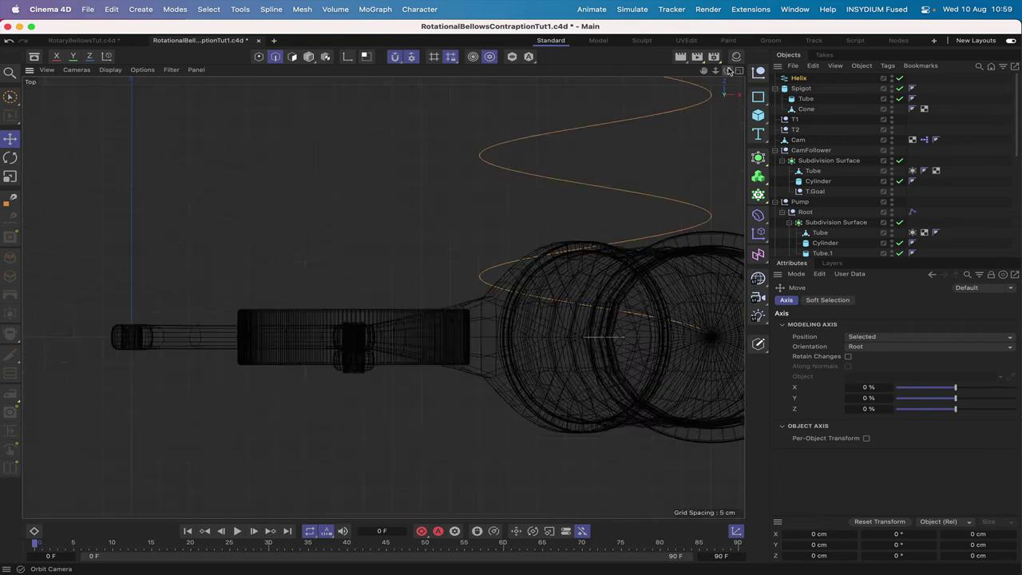
pyautogui.moveTo(703, 72)
pyautogui.mouseDown()
pyautogui.moveTo(655, 72)
pyautogui.moveTo(383, 296)
pyautogui.moveTo(506, 296)
pyautogui.moveTo(383, 297)
pyautogui.moveTo(703, 74)
pyautogui.mouseUp()
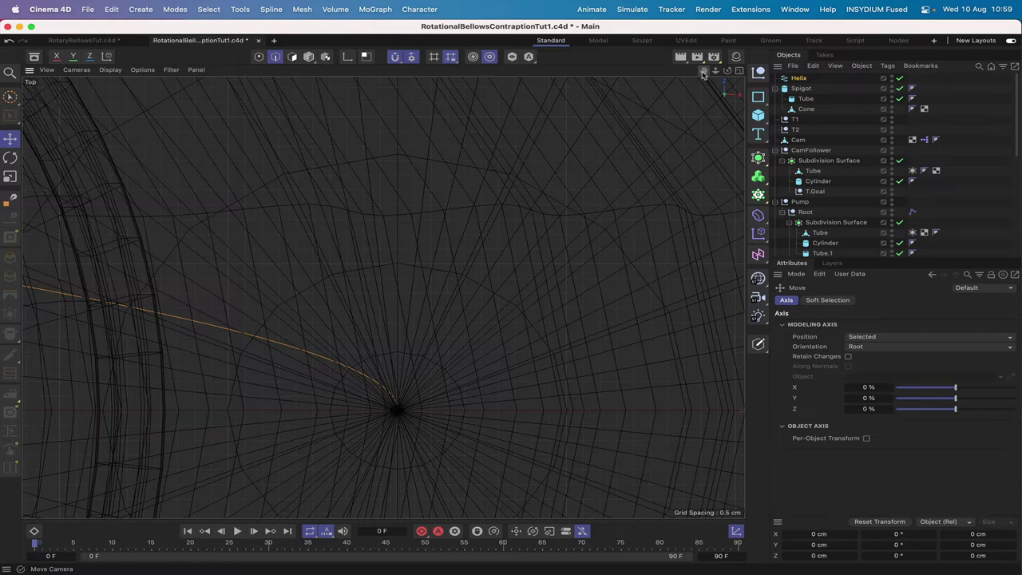
pyautogui.press('F1')
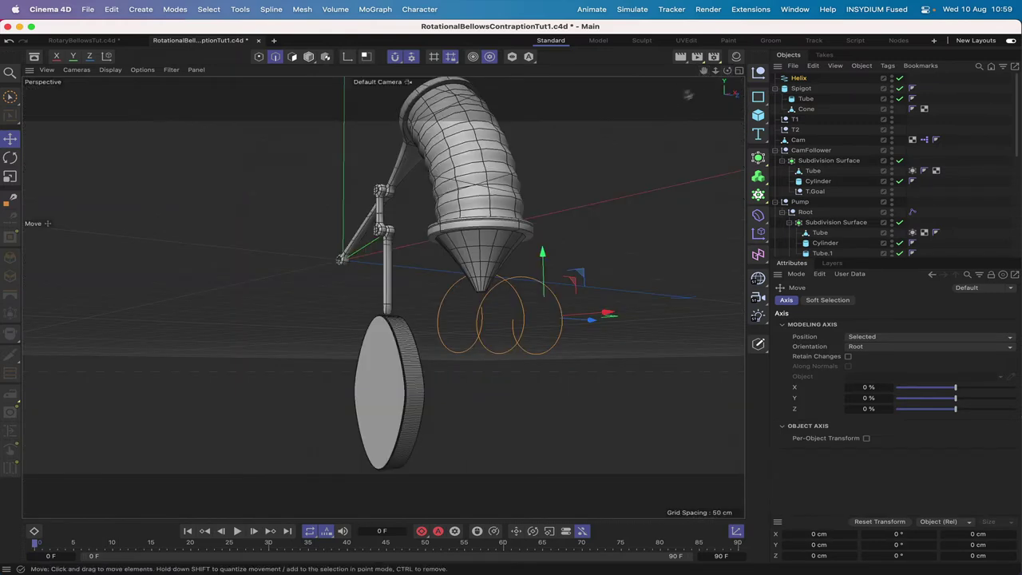
pyautogui.moveTo(727, 72); pyautogui.dragTo(674, 77)
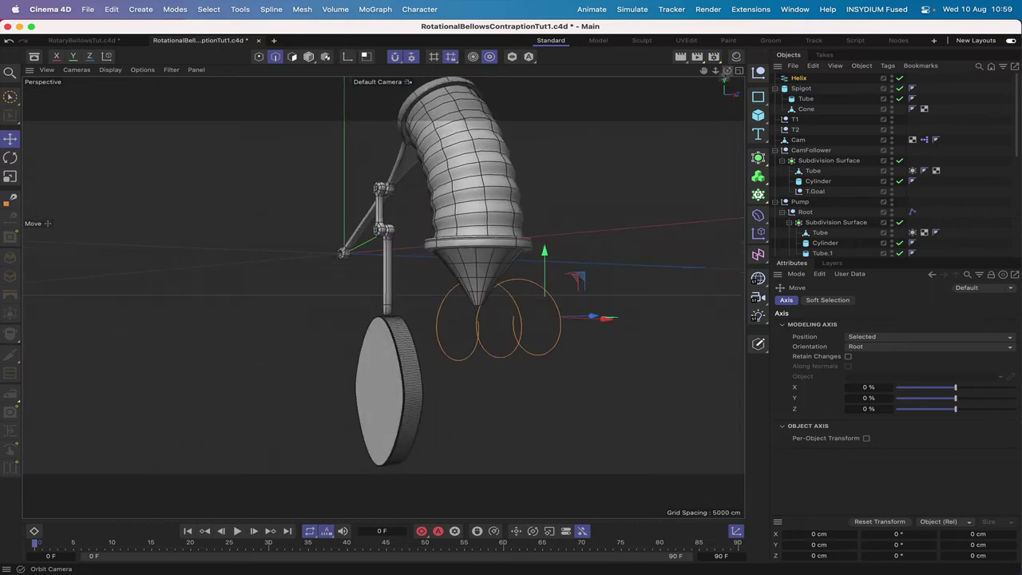
pyautogui.moveTo(544, 252); pyautogui.dragTo(544, 275)
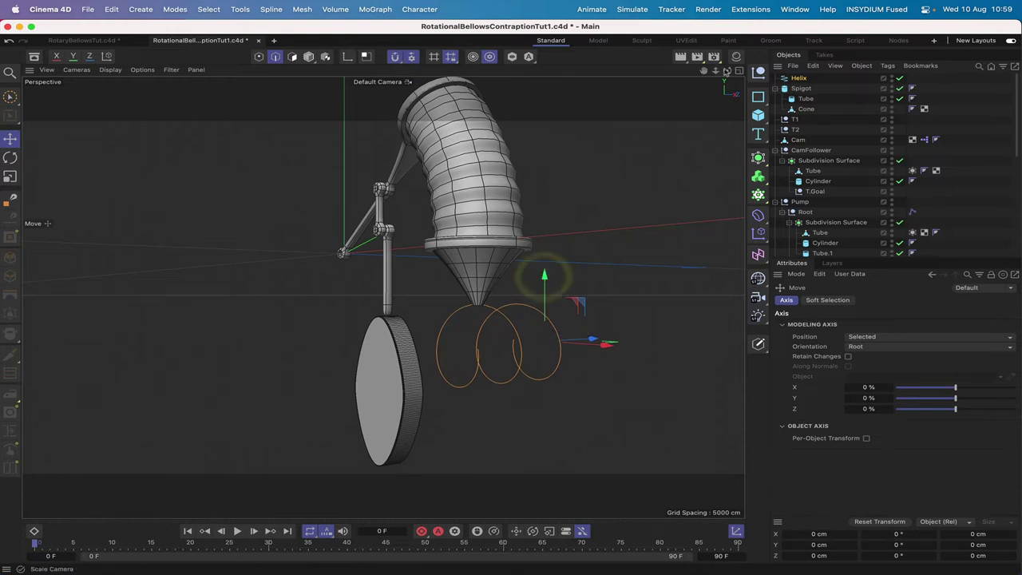
pyautogui.moveTo(726, 70); pyautogui.dragTo(670, 76)
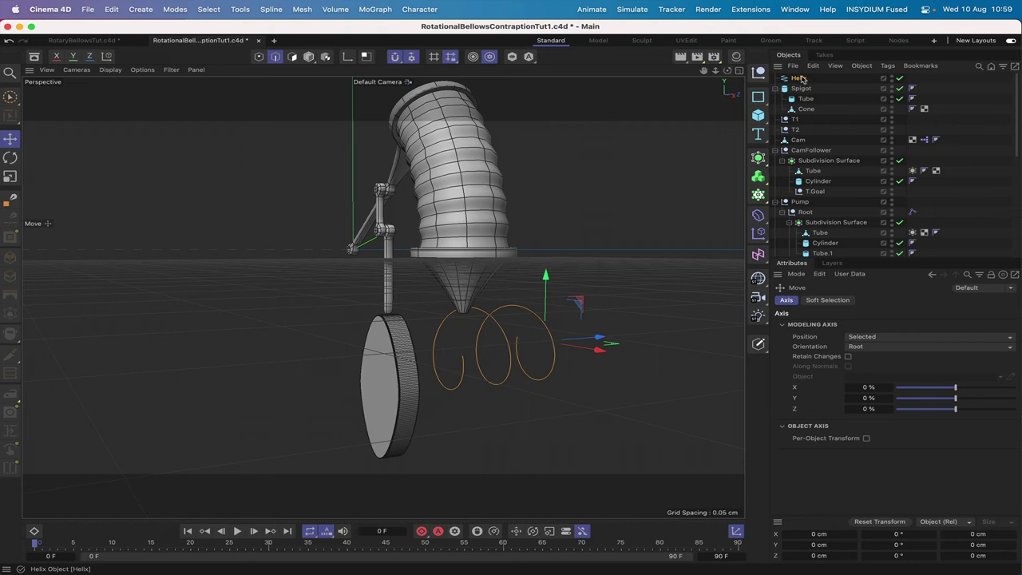
pyautogui.click(798, 78)
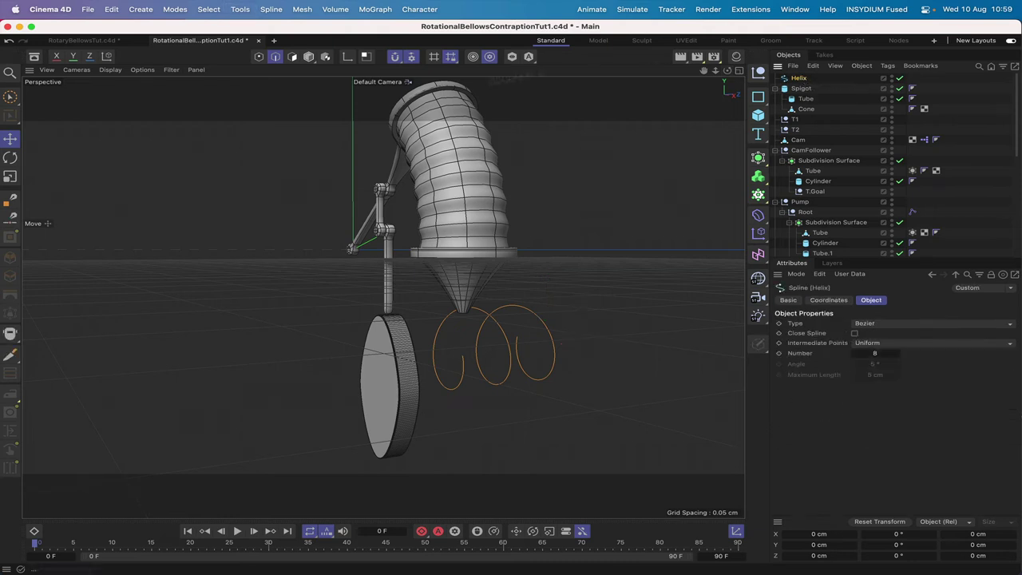
# In the Right view, extend the helix's start with a curved Spline Pen point.
pyautogui.click(259, 57)
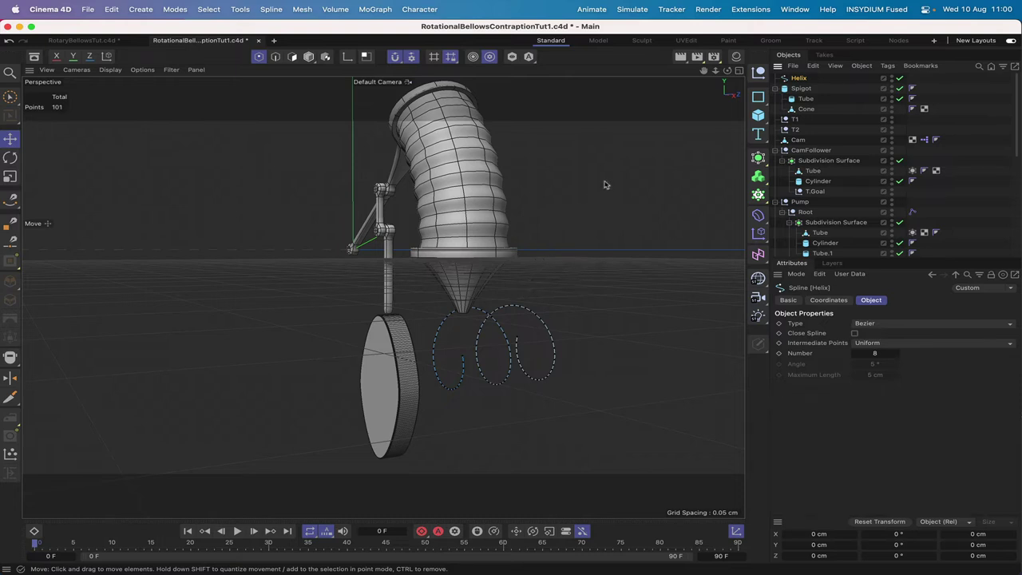
pyautogui.click(272, 9)
pyautogui.click(296, 54)
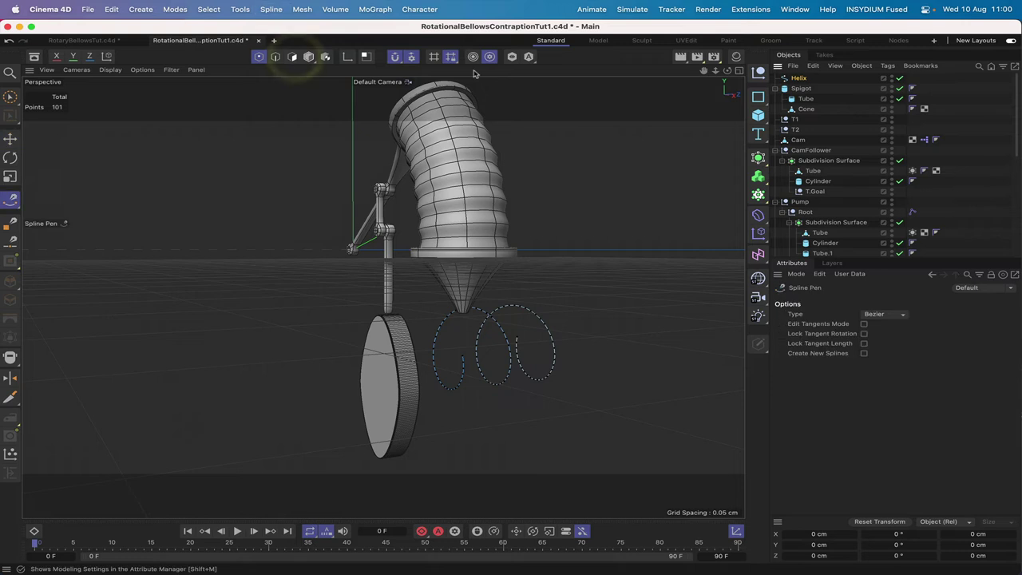
pyautogui.press('F4')
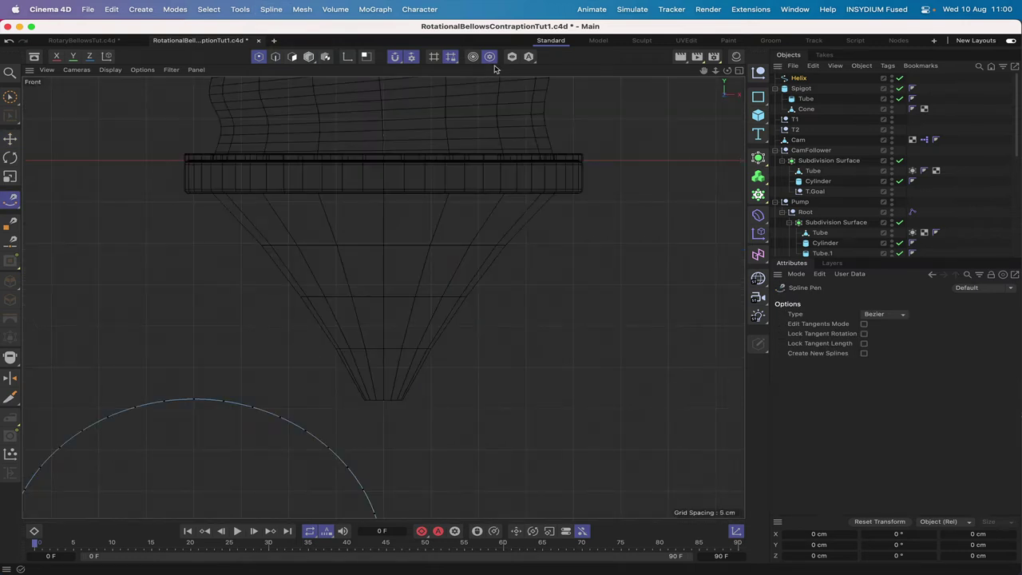
pyautogui.press('F3')
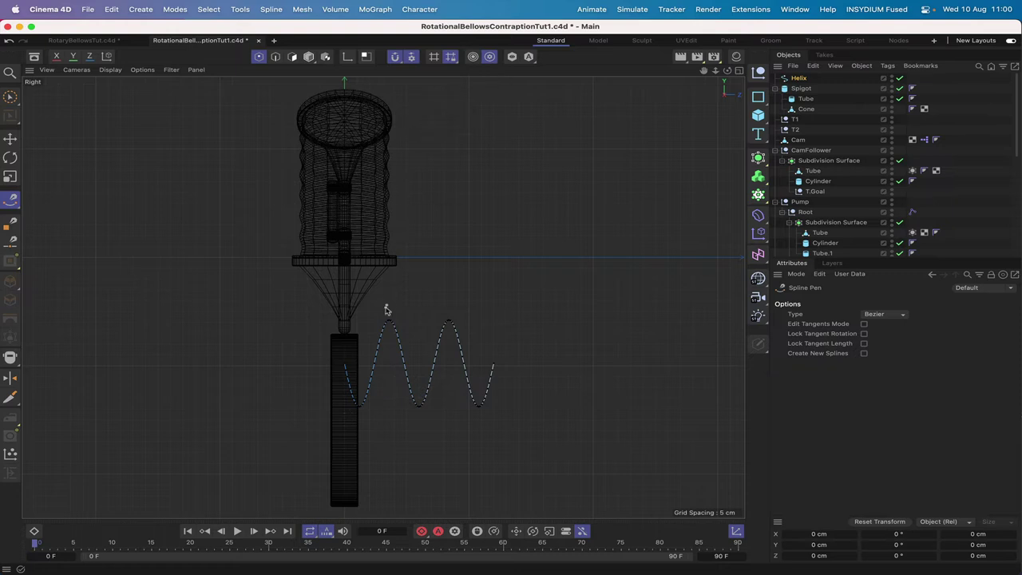
pyautogui.click(344, 364)
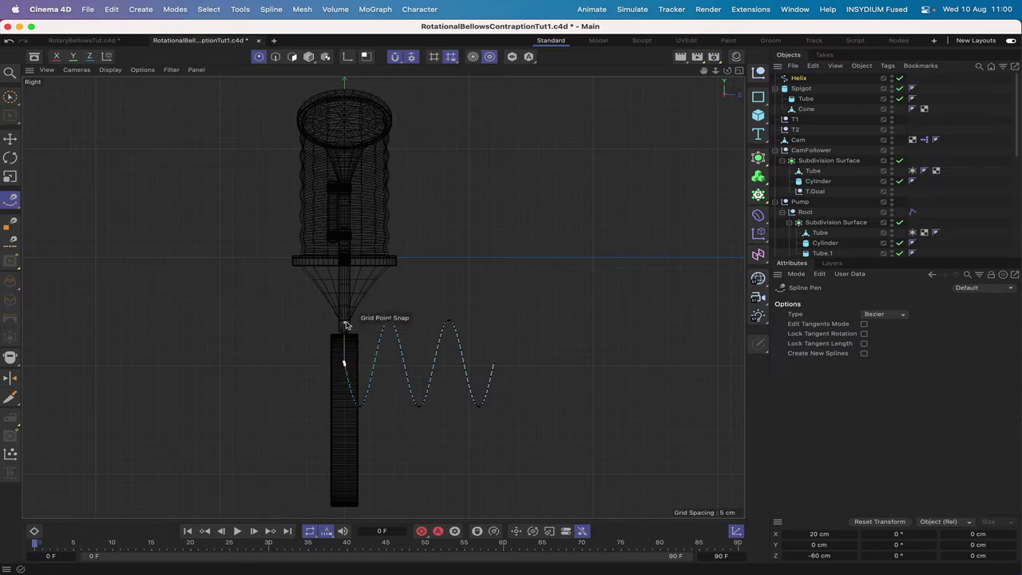
pyautogui.moveTo(344, 322); pyautogui.dragTo(351, 332)
pyautogui.press('Escape')
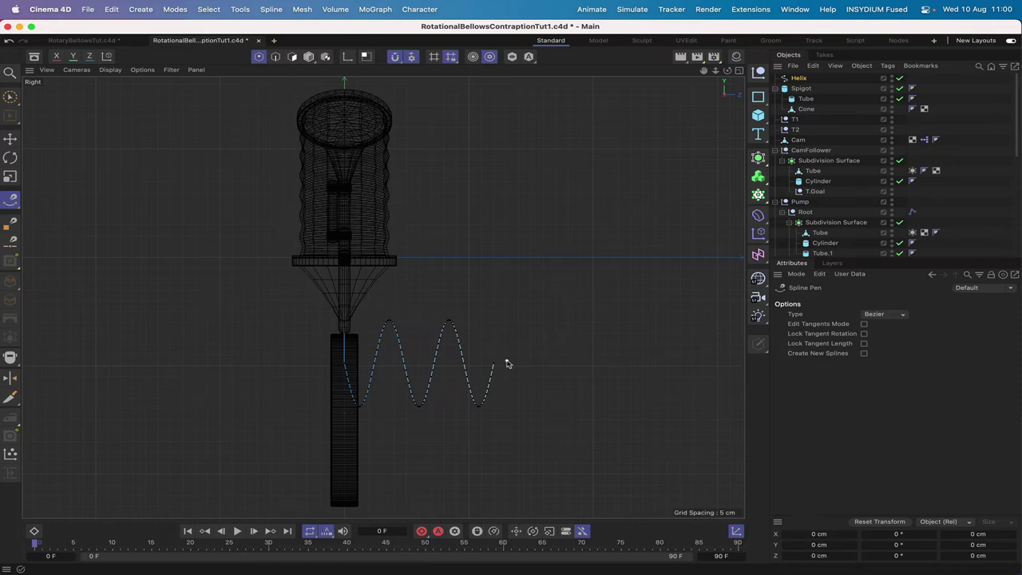
# Add a vertical segment rising from the helix's far end, bringing it to 103 points.
pyautogui.click(492, 363)
pyautogui.click(492, 322)
pyautogui.press('Escape')
pyautogui.press('F1')
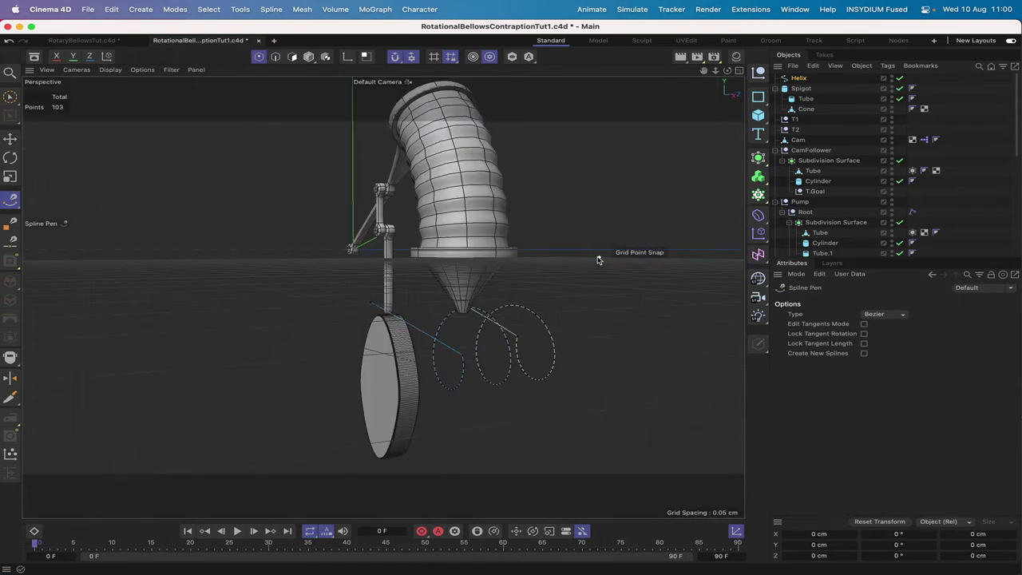
pyautogui.click(371, 303)
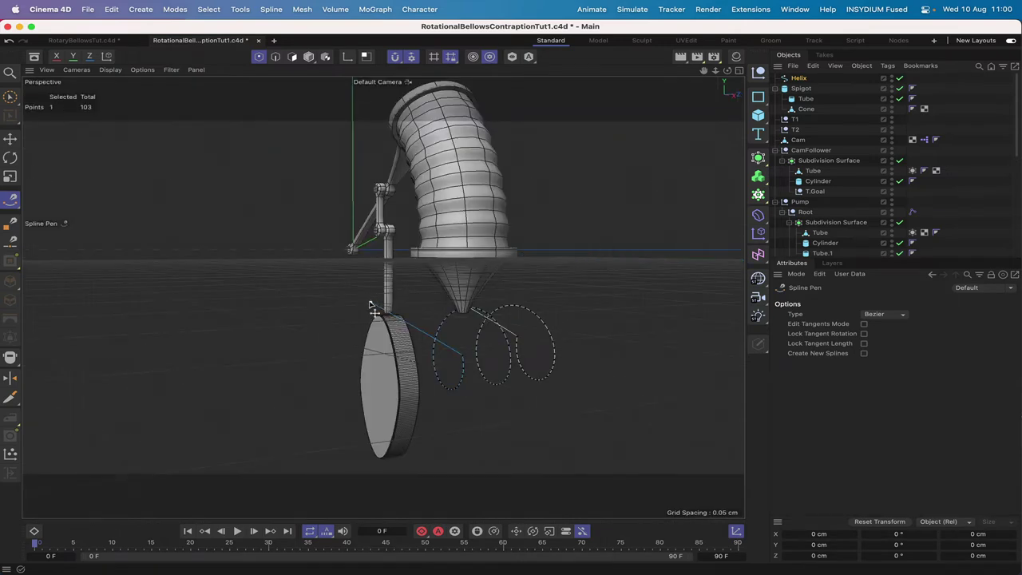
pyautogui.click(441, 292)
# Select the helix end points and shift them to the right along X.
pyautogui.click(9, 99)
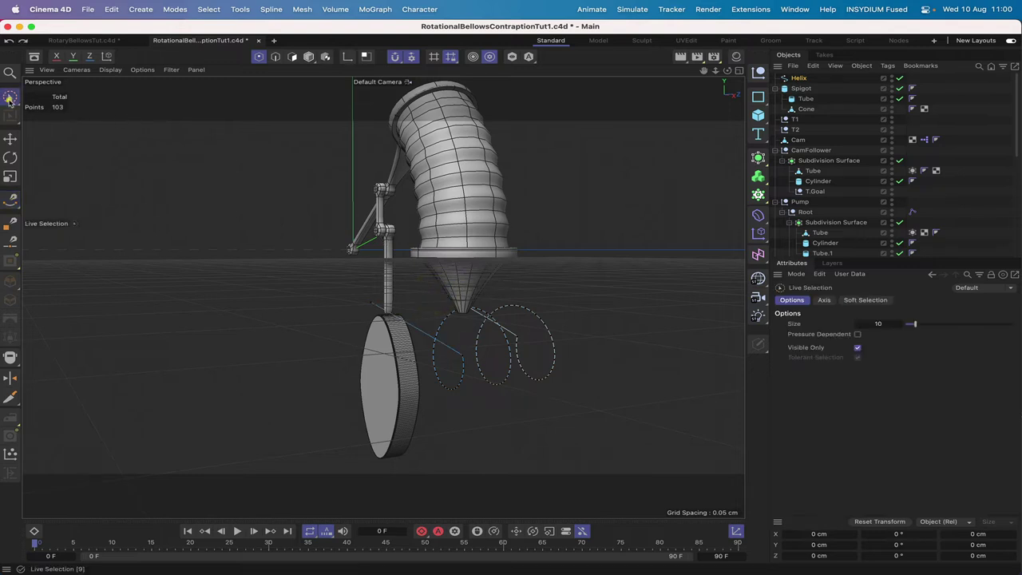
pyautogui.moveTo(727, 71); pyautogui.dragTo(375, 274)
pyautogui.click(369, 305)
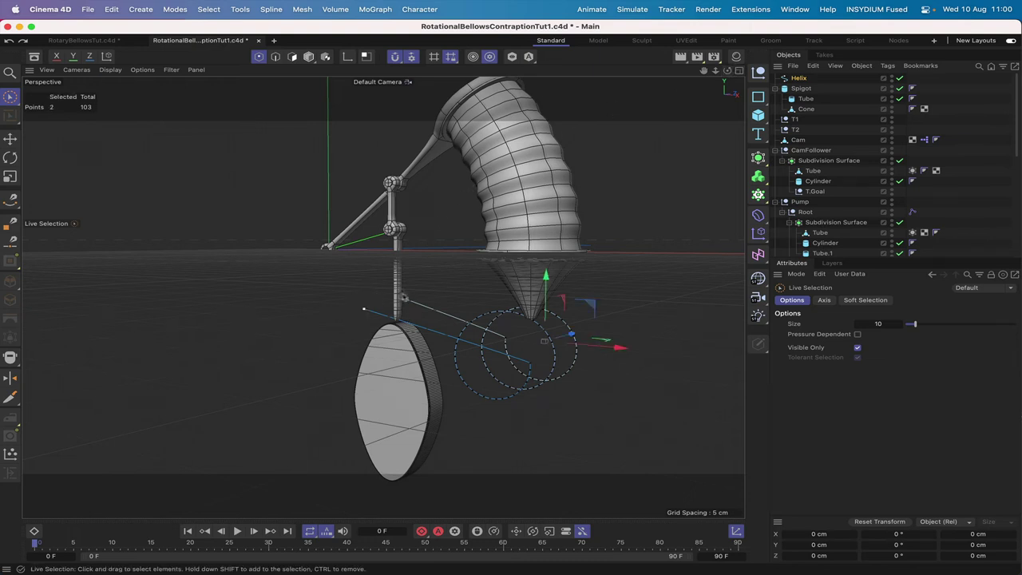
pyautogui.moveTo(408, 295); pyautogui.dragTo(593, 334)
pyautogui.moveTo(592, 333); pyautogui.dragTo(611, 343)
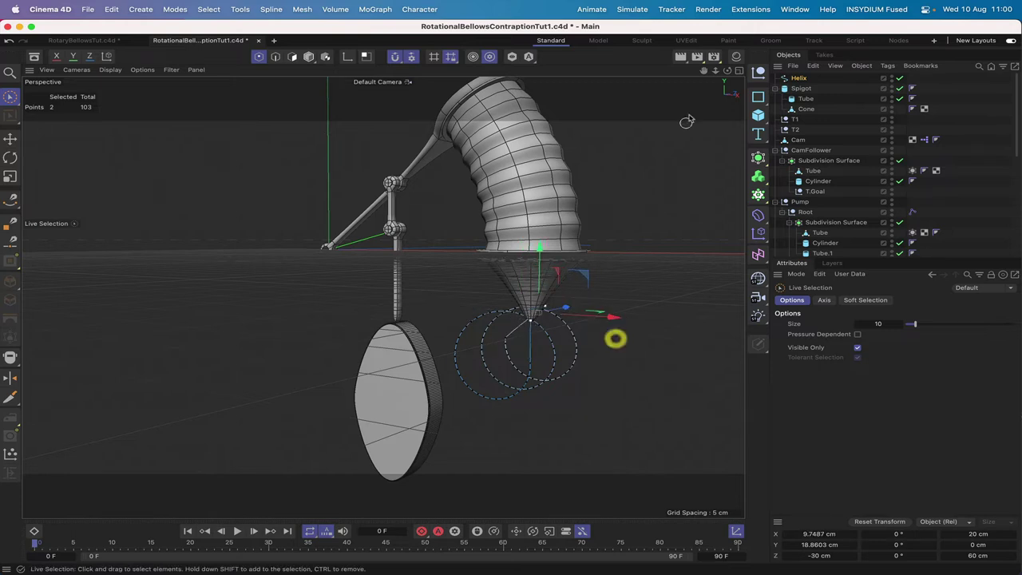
pyautogui.keyDown('alt'); pyautogui.moveTo(544, 306); pyautogui.dragTo(495, 263); pyautogui.keyUp('alt')
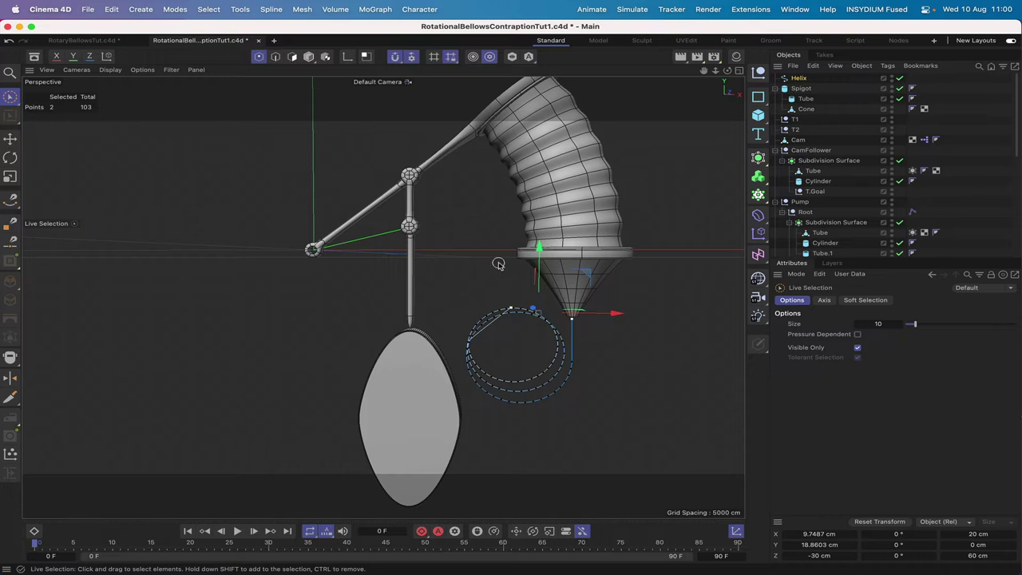
pyautogui.keyDown('alt'); pyautogui.moveTo(503, 319); pyautogui.dragTo(517, 277); pyautogui.keyUp('alt')
# In the front view, move the helix end point left to -20 cm.
pyautogui.click(514, 288)
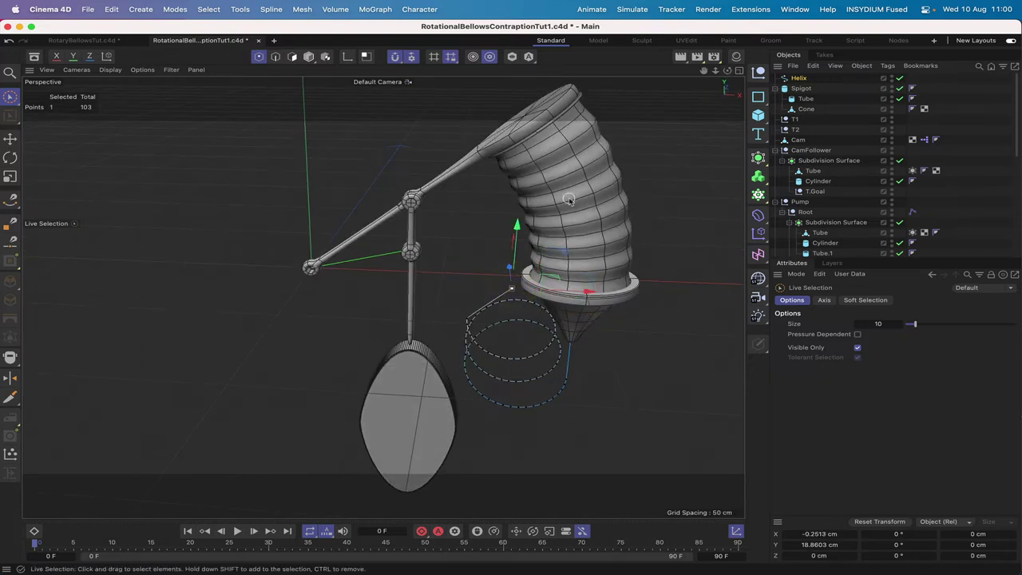
pyautogui.press('F4')
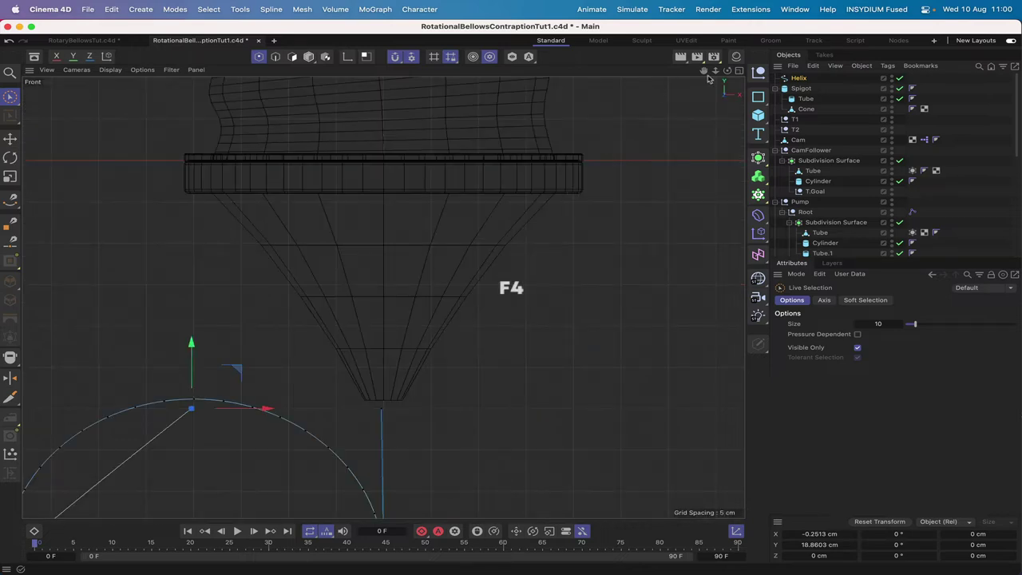
pyautogui.keyDown('alt'); pyautogui.moveTo(366, 292); pyautogui.dragTo(632, 177, button='middle'); pyautogui.keyUp('alt')
pyautogui.moveTo(530, 287); pyautogui.dragTo(348, 286)
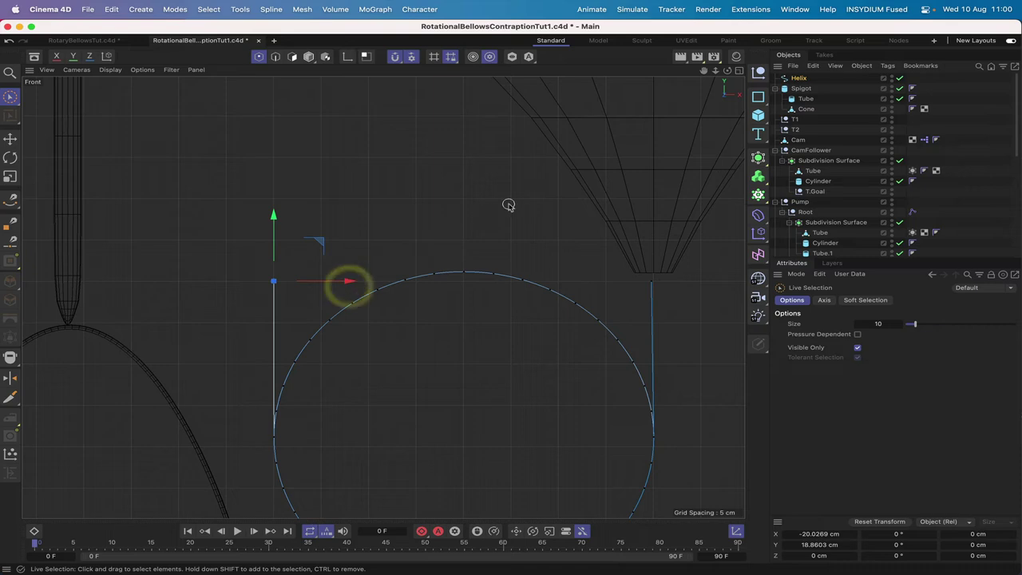
pyautogui.press('F1')
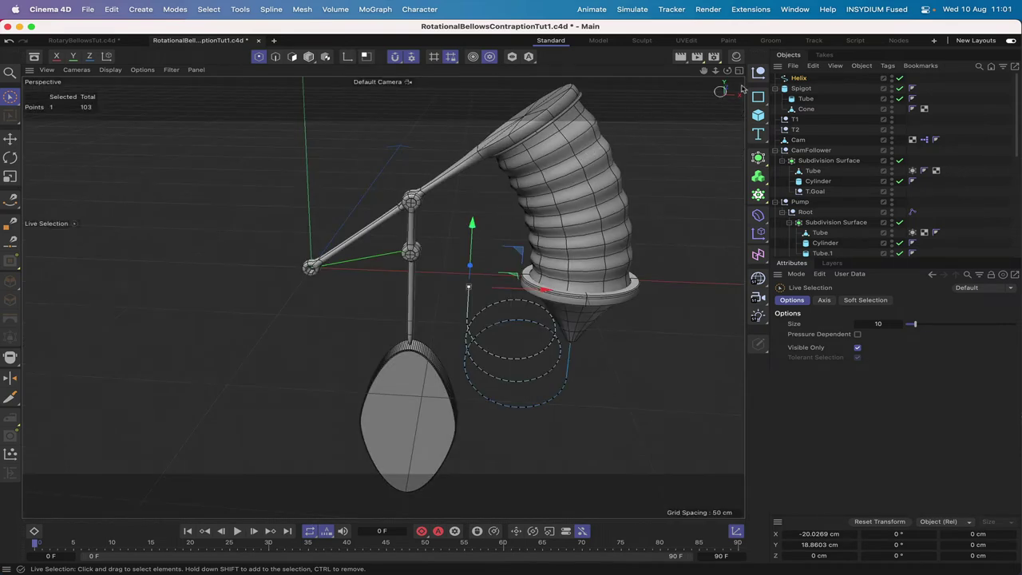
pyautogui.scroll(5, 726, 71)
pyautogui.moveTo(727, 70); pyautogui.dragTo(675, 76)
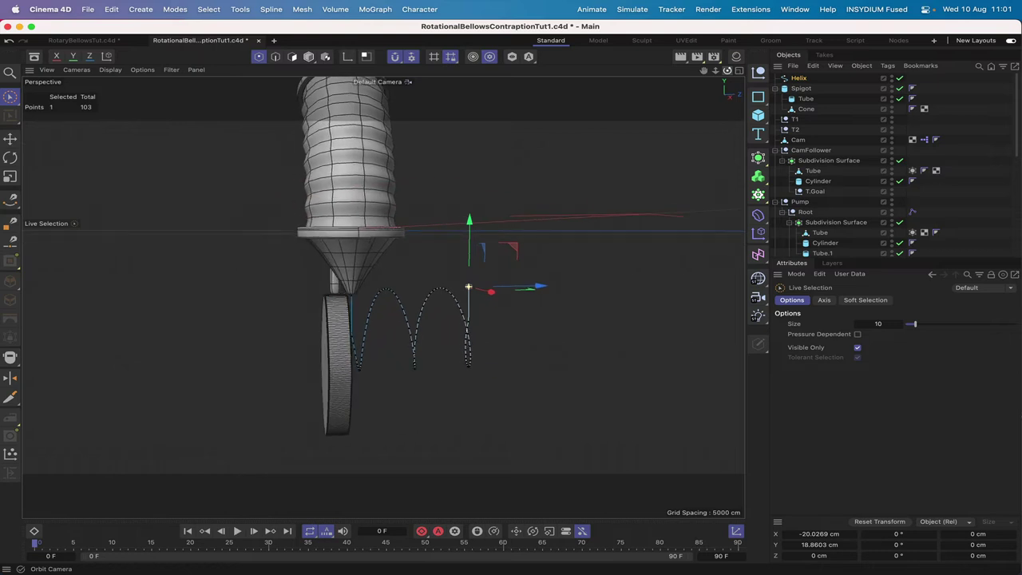
# Raise the helix end point near the pump slightly and tilt its direction with snapping off.
pyautogui.click(351, 335)
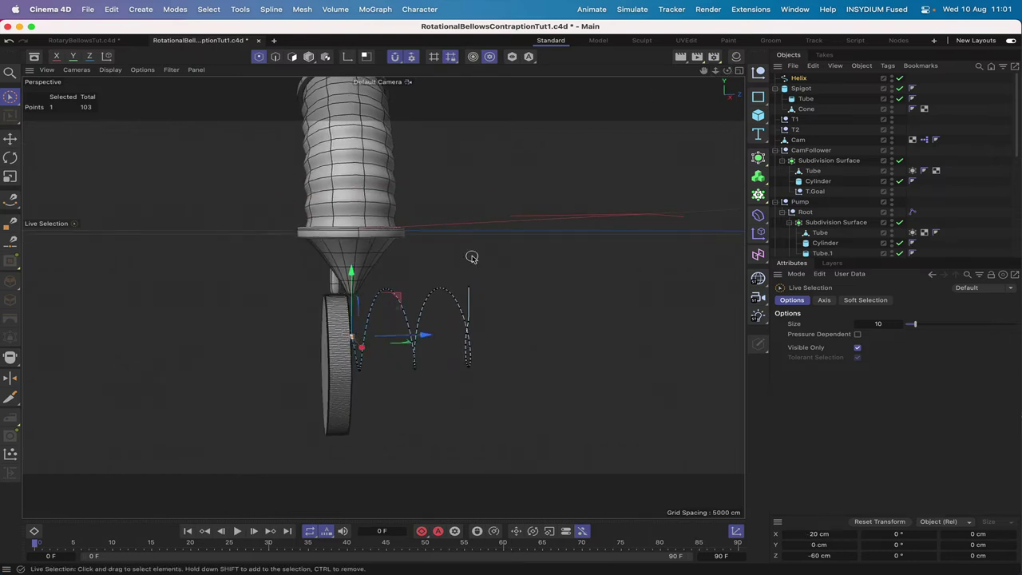
pyautogui.press('F4')
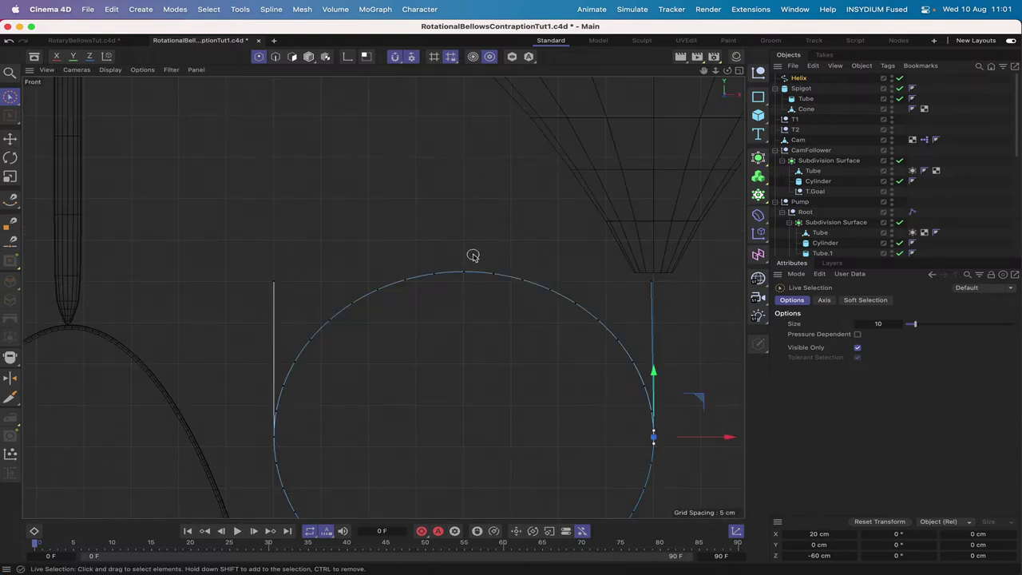
pyautogui.press('F3')
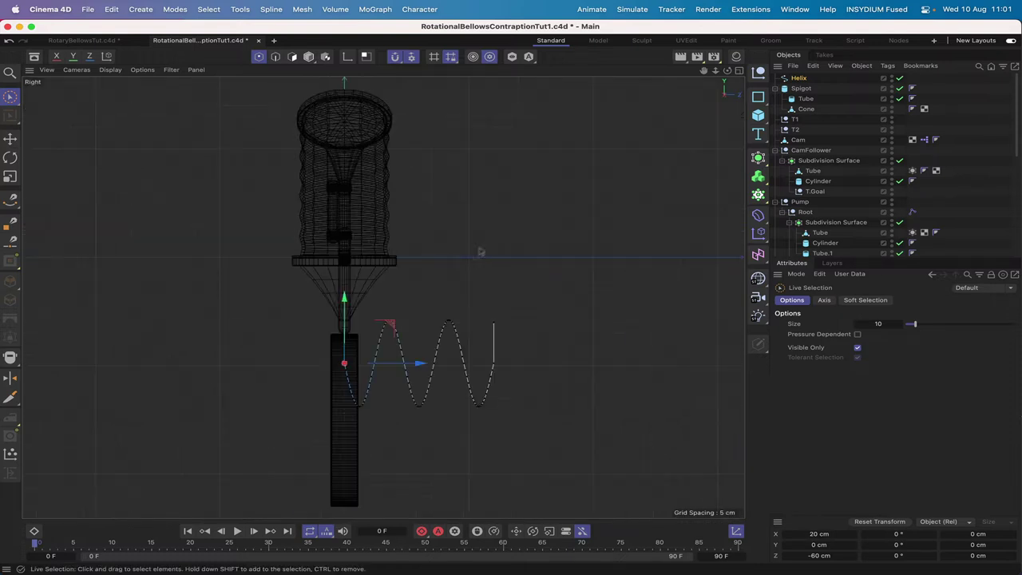
pyautogui.moveTo(706, 73); pyautogui.dragTo(705, 73)
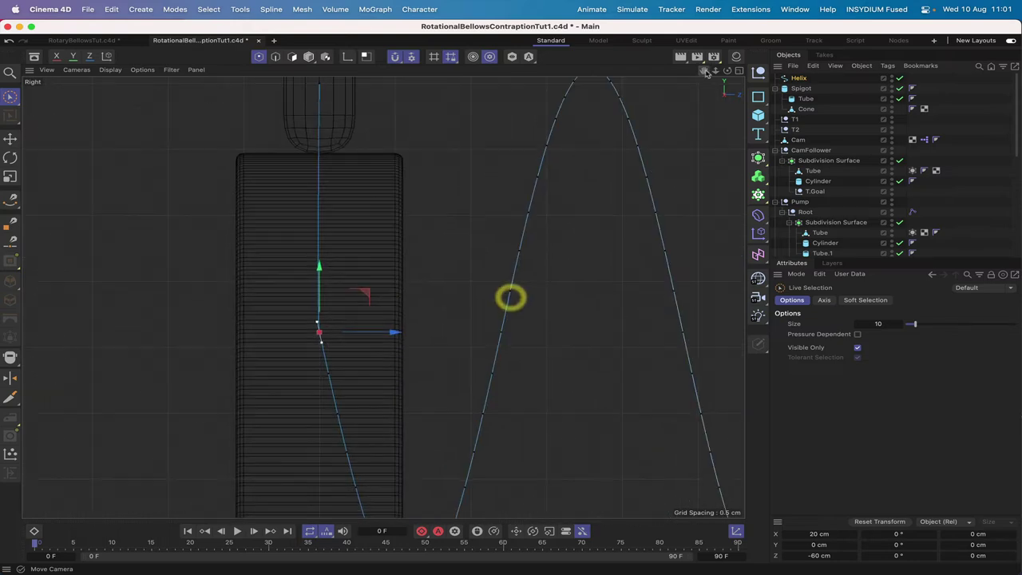
pyautogui.moveTo(363, 294); pyautogui.dragTo(359, 251)
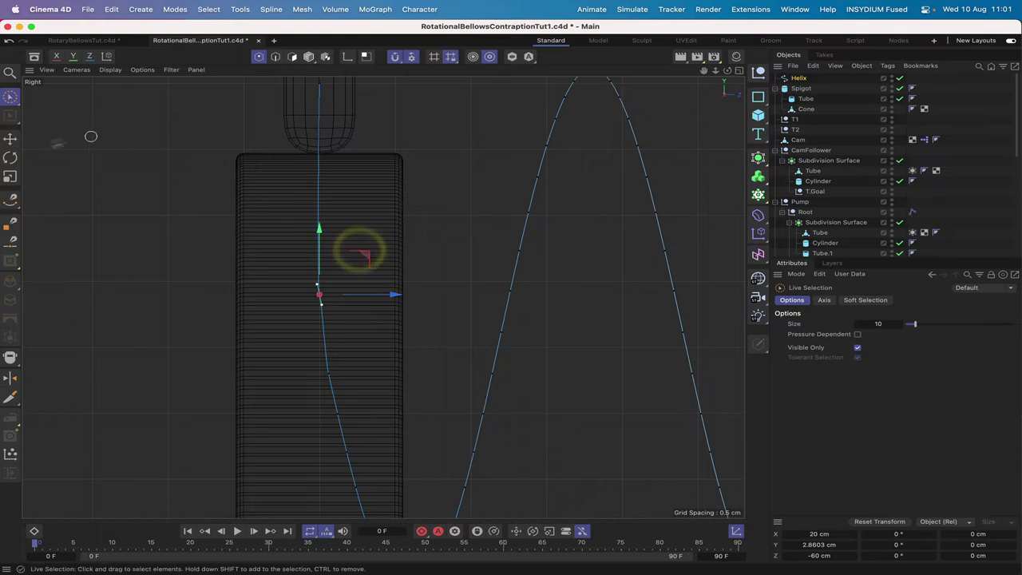
pyautogui.press('r')
pyautogui.moveTo(365, 291); pyautogui.dragTo(365, 293)
pyautogui.click(394, 56)
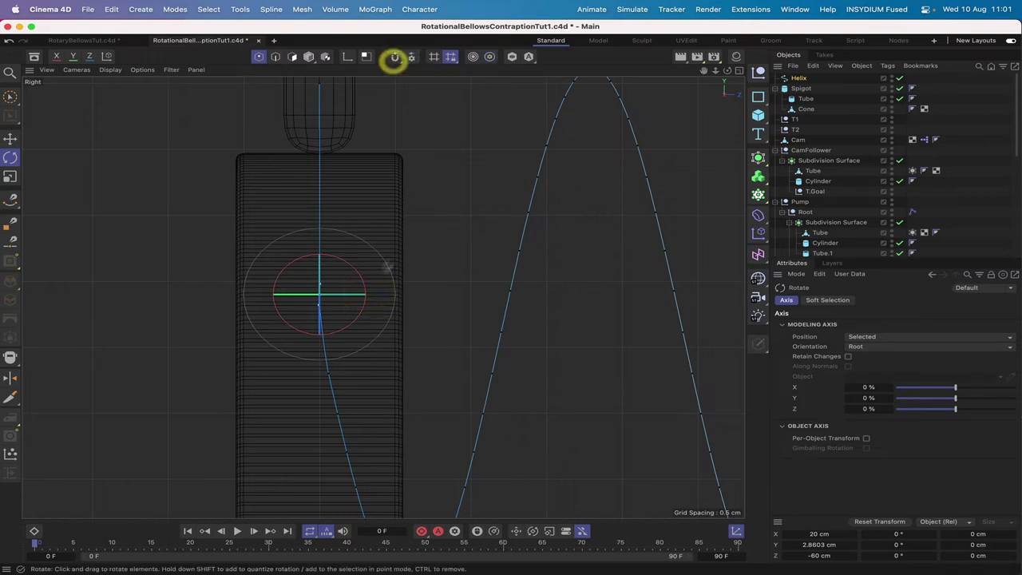
pyautogui.moveTo(364, 286); pyautogui.dragTo(354, 285)
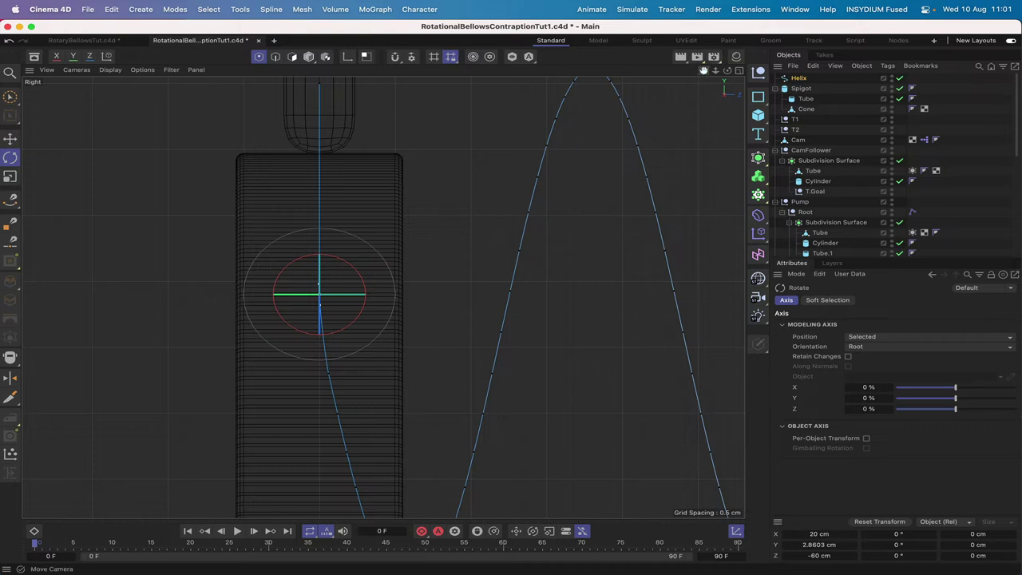
pyautogui.moveTo(703, 70); pyautogui.dragTo(580, 334)
# Undo the rotation and lift the vertical extension's start point to Y 2.4493 cm.
pyautogui.click(542, 362)
pyautogui.press('super+z')
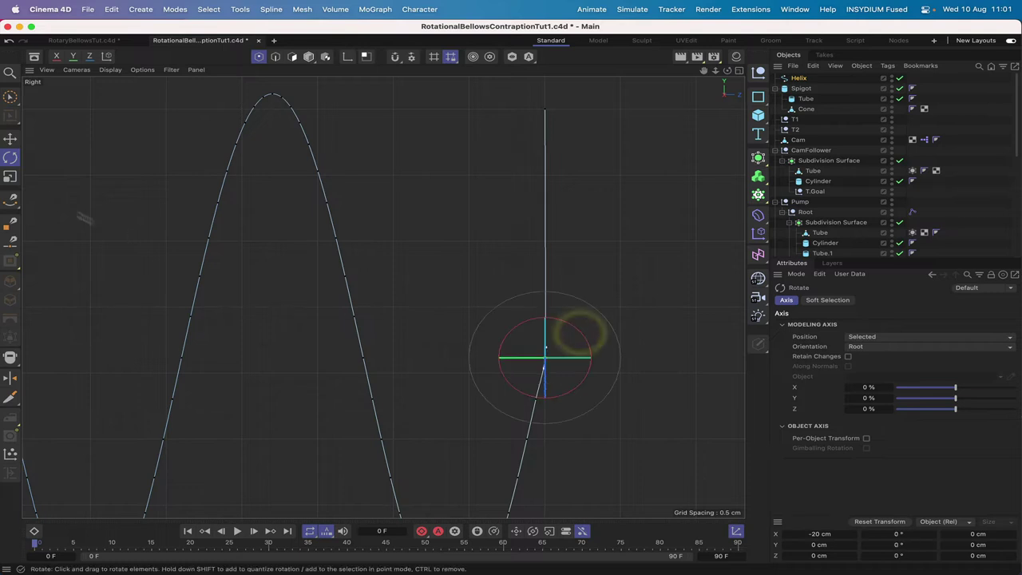
pyautogui.click(10, 139)
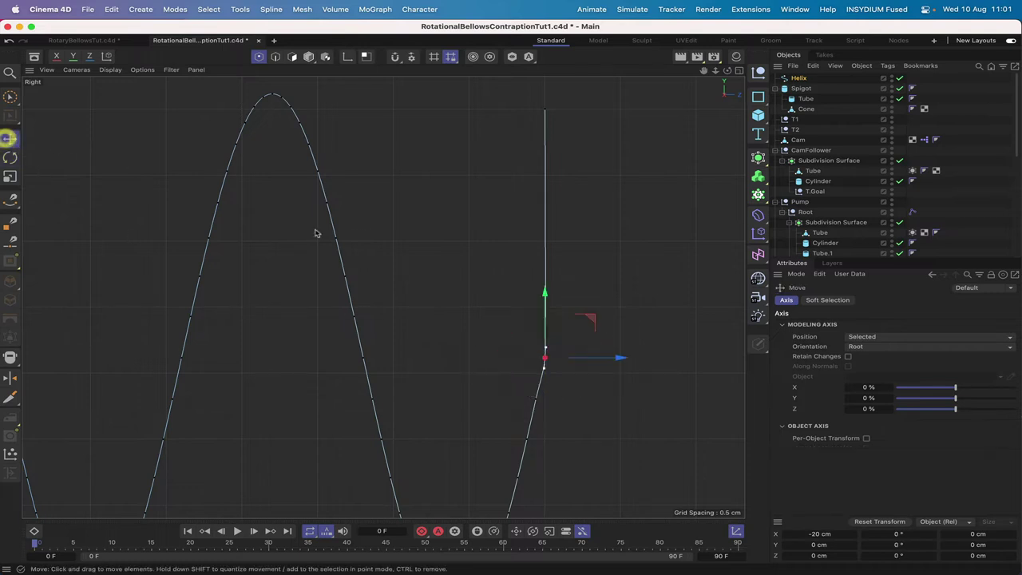
pyautogui.moveTo(543, 293); pyautogui.dragTo(543, 263)
pyautogui.click(542, 263)
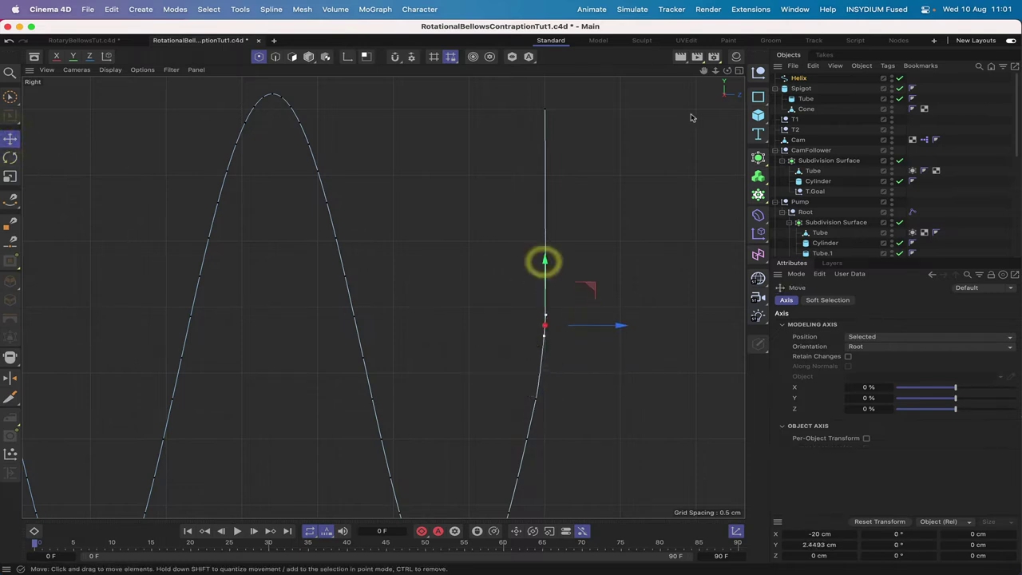
pyautogui.press('F1')
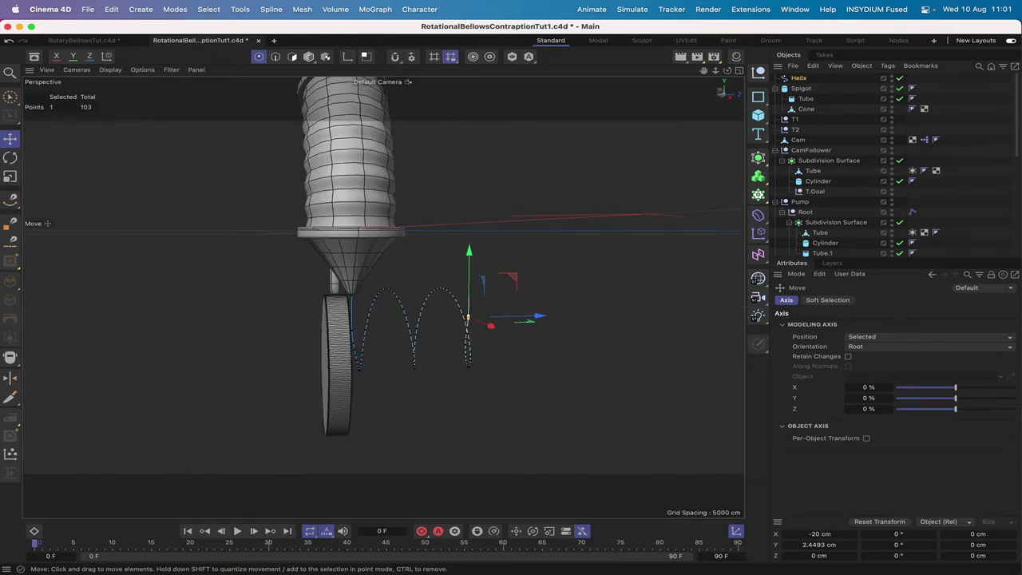
pyautogui.moveTo(727, 70); pyautogui.dragTo(746, 80)
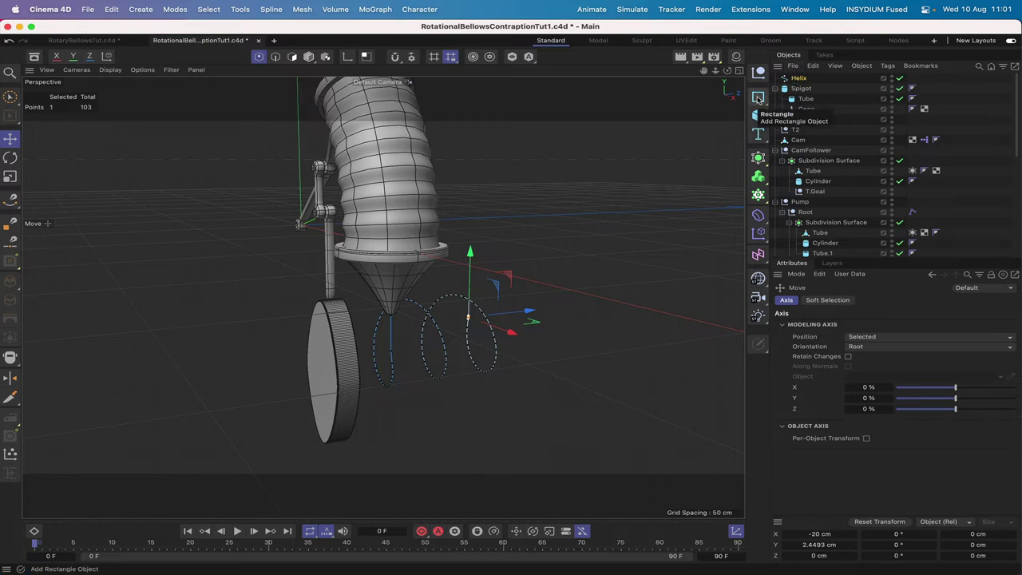
# Add a 2 cm radius Circle spline and sweep it along the Helix.
pyautogui.moveTo(758, 97); pyautogui.dragTo(856, 116)
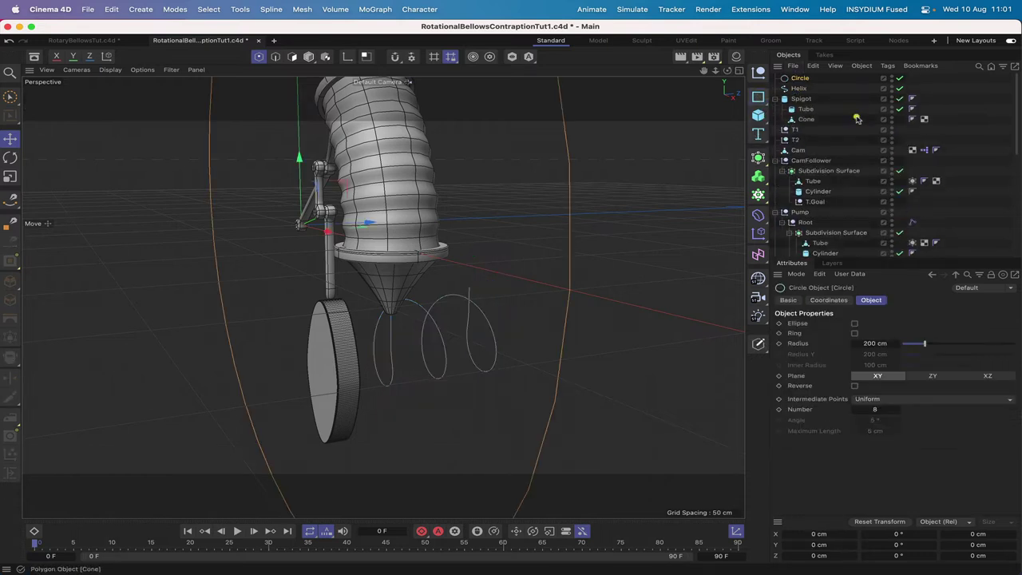
pyautogui.click(878, 343)
pyautogui.write('2')
pyautogui.press('Return')
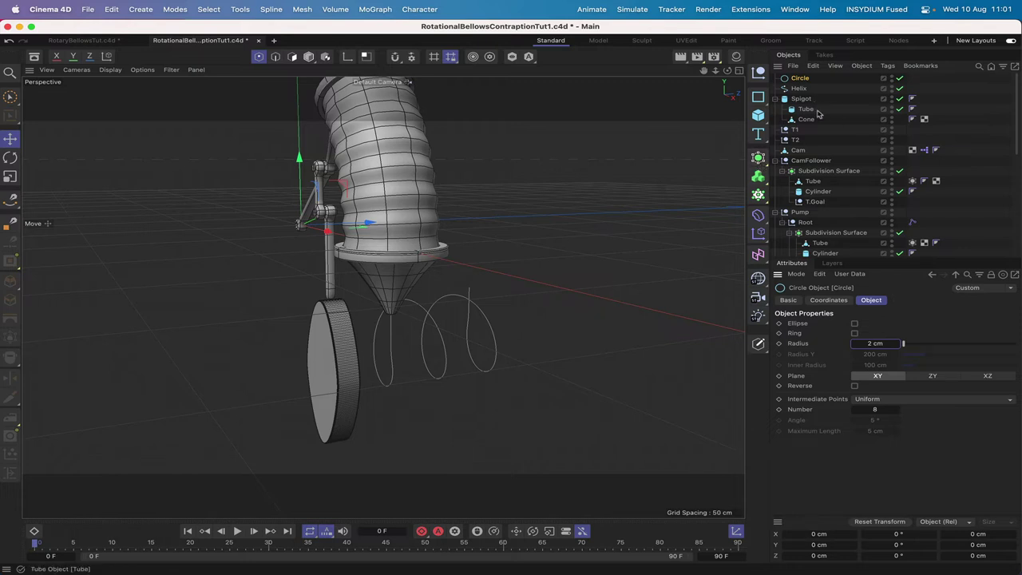
pyautogui.keyDown('shift'); pyautogui.click(799, 86); pyautogui.keyUp('shift')
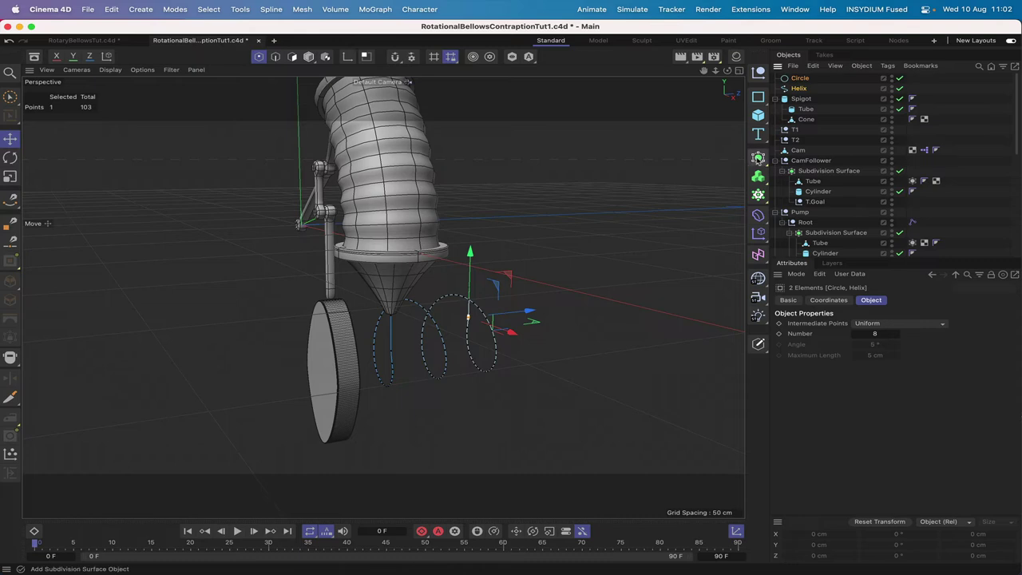
pyautogui.click(758, 157)
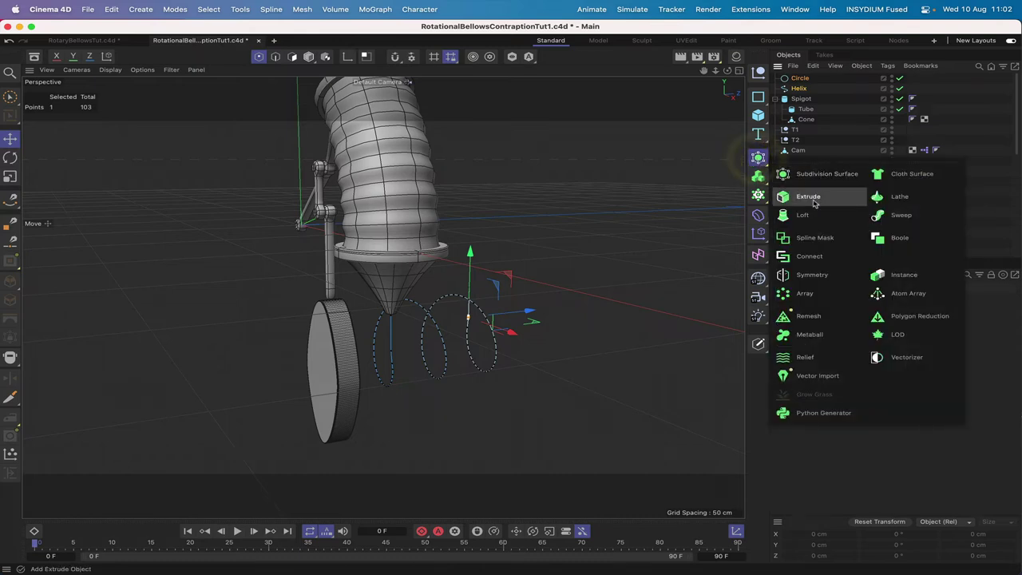
pyautogui.keyDown('alt'); pyautogui.click(892, 215); pyautogui.keyUp('alt')
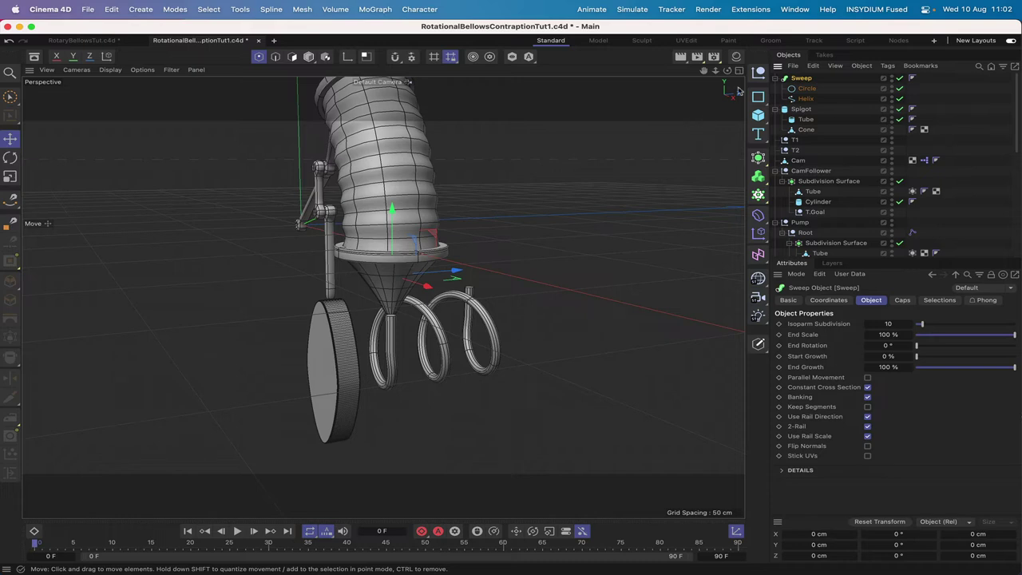
pyautogui.moveTo(727, 70); pyautogui.dragTo(391, 275)
# Snap the Helix's end point onto the spigot tube top and nudge it along X.
pyautogui.keyDown('alt'); pyautogui.moveTo(527, 193); pyautogui.dragTo(515, 226); pyautogui.keyUp('alt')
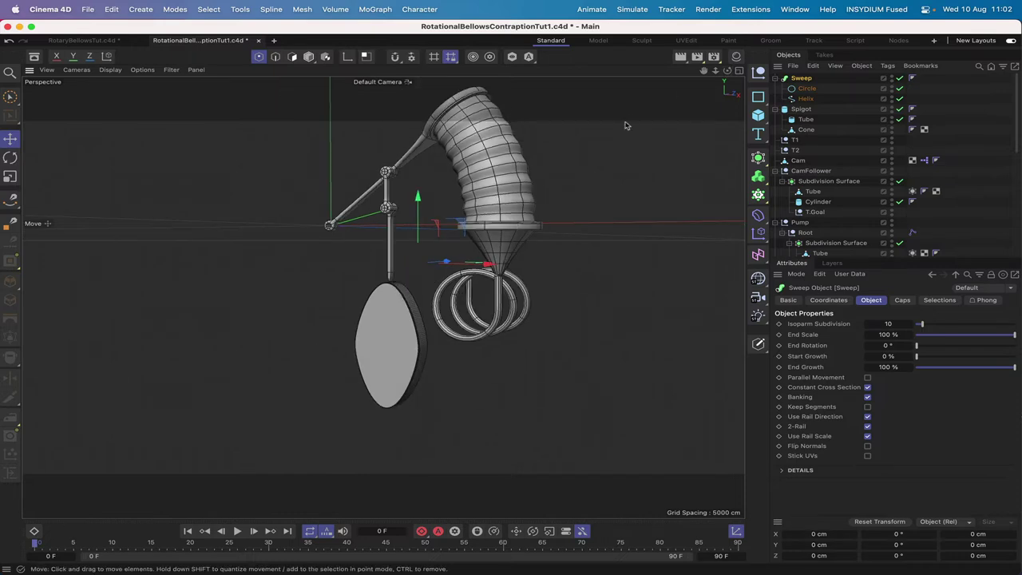
pyautogui.moveTo(706, 75); pyautogui.dragTo(690, 131)
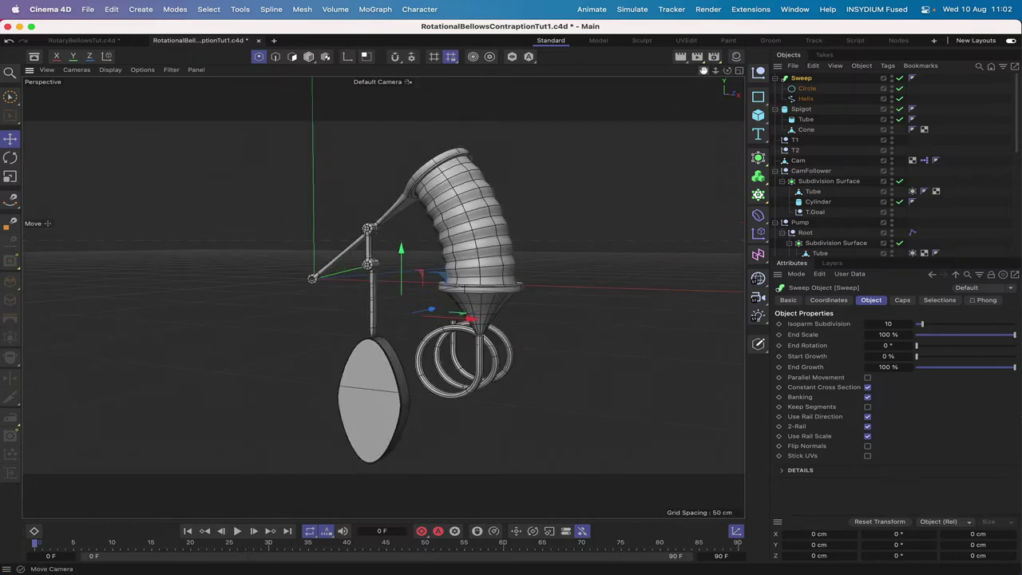
pyautogui.scroll(10, 383, 297)
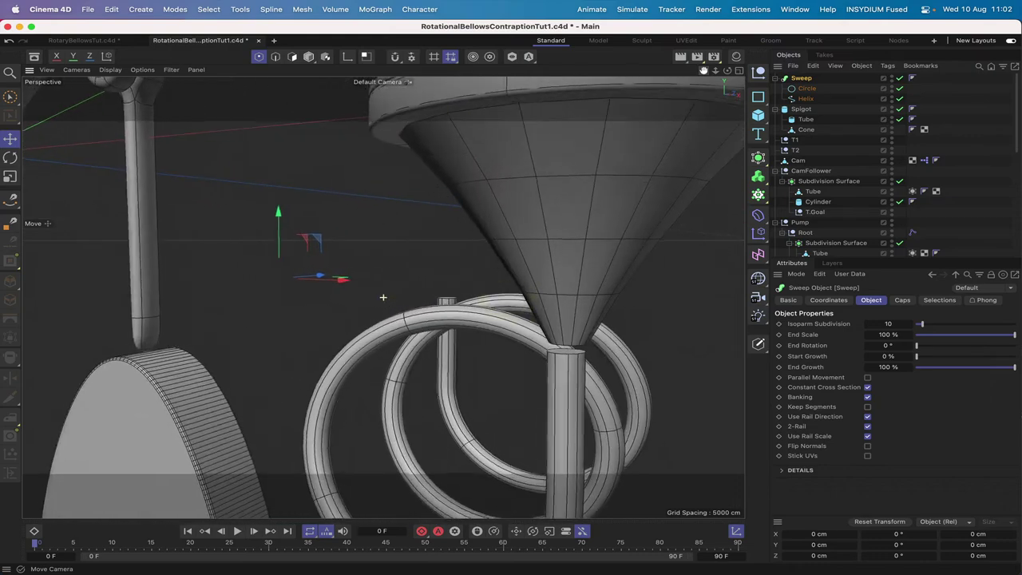
pyautogui.scroll(1, 383, 297)
pyautogui.moveTo(729, 71); pyautogui.dragTo(738, 48)
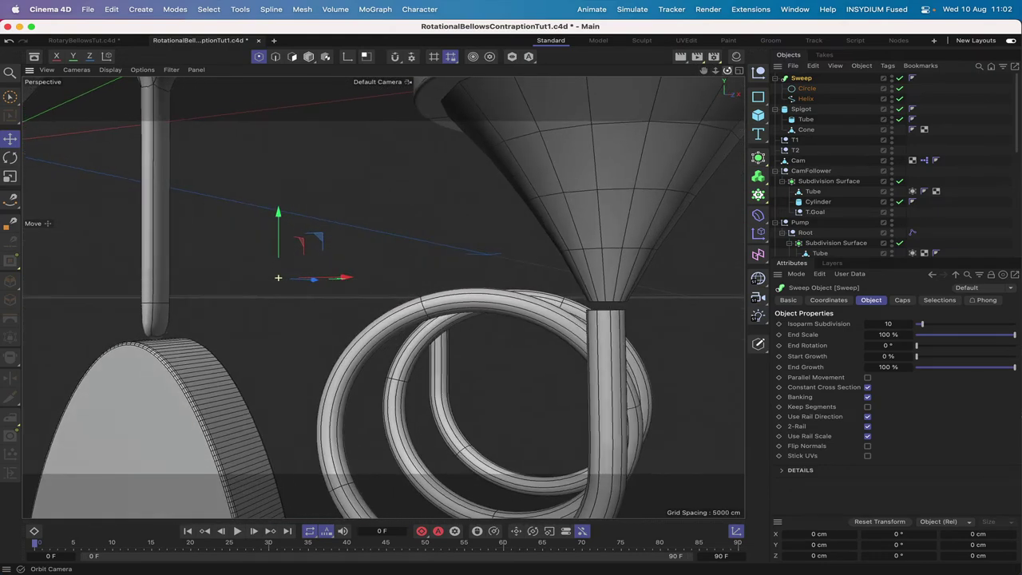
pyautogui.click(806, 99)
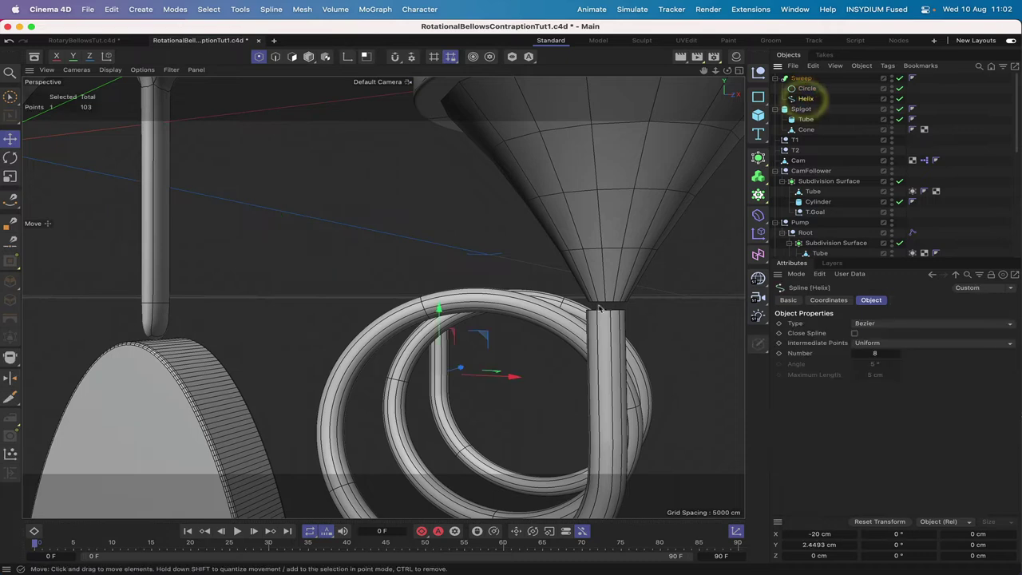
pyautogui.click(11, 96)
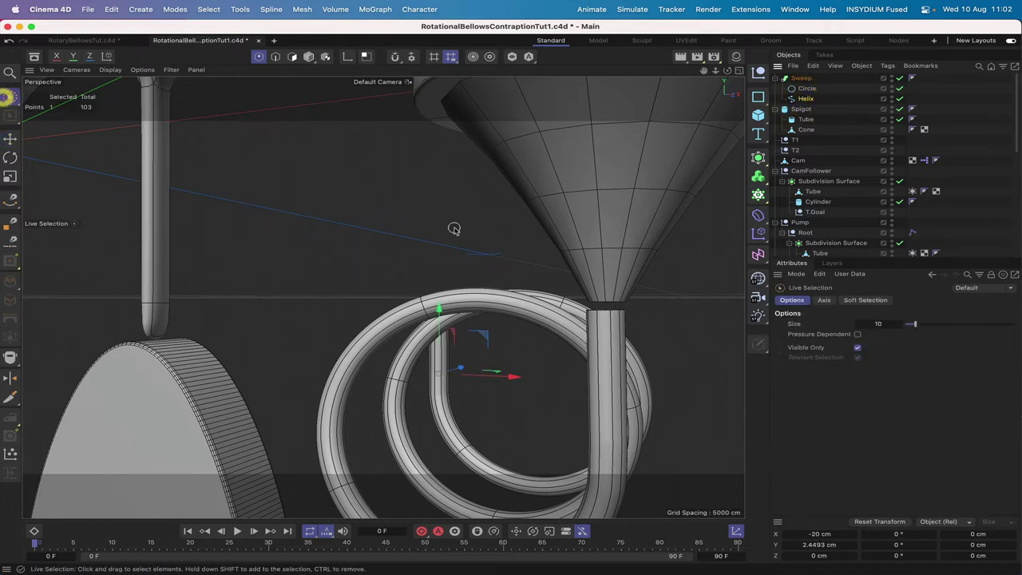
pyautogui.moveTo(606, 311); pyautogui.dragTo(601, 234)
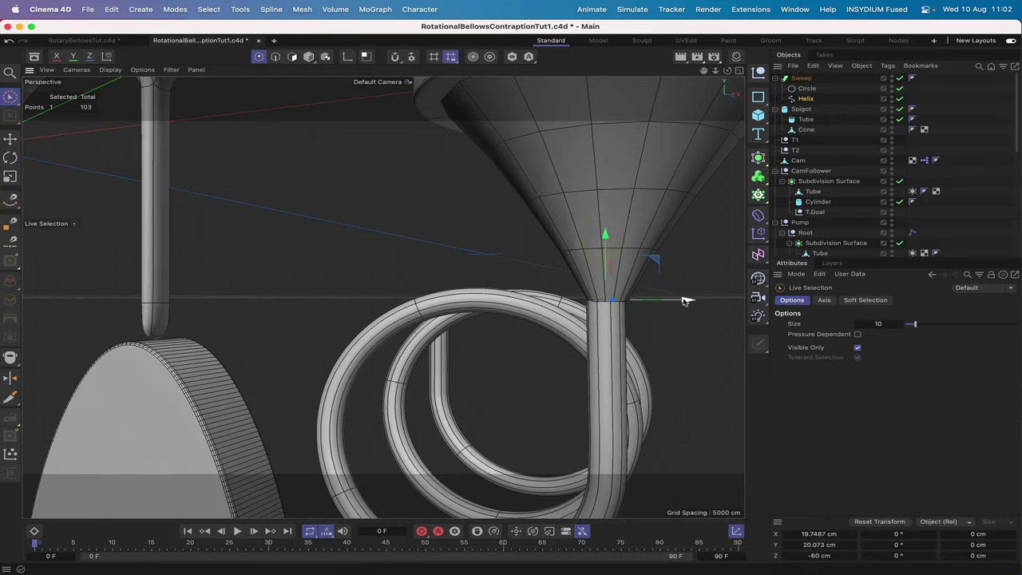
pyautogui.moveTo(684, 296); pyautogui.dragTo(686, 301)
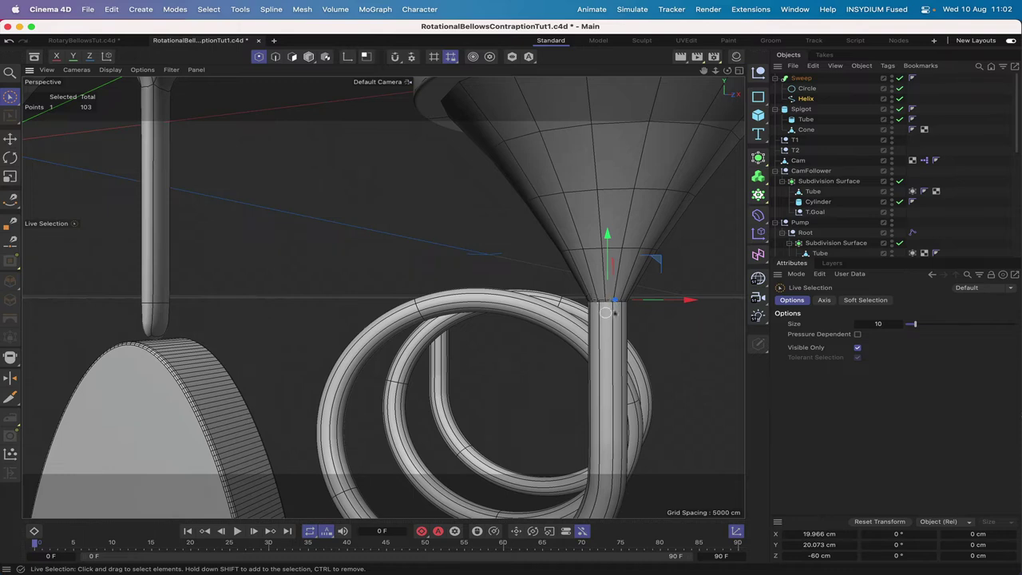
# Orbit around the funnel tip and the whole rig to inspect the tubing joint.
pyautogui.moveTo(726, 70); pyautogui.dragTo(659, 74)
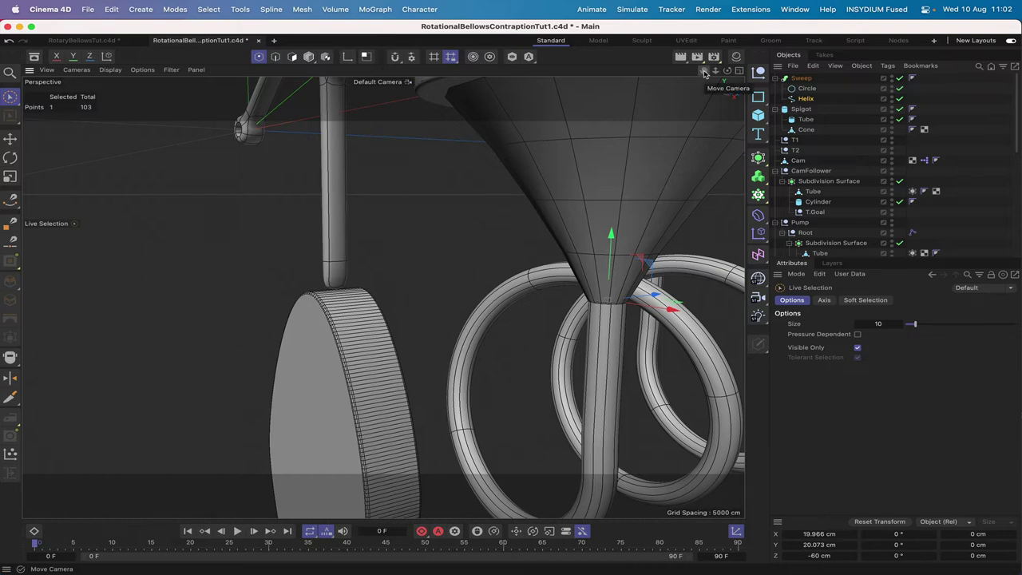
pyautogui.moveTo(705, 73); pyautogui.dragTo(513, 296)
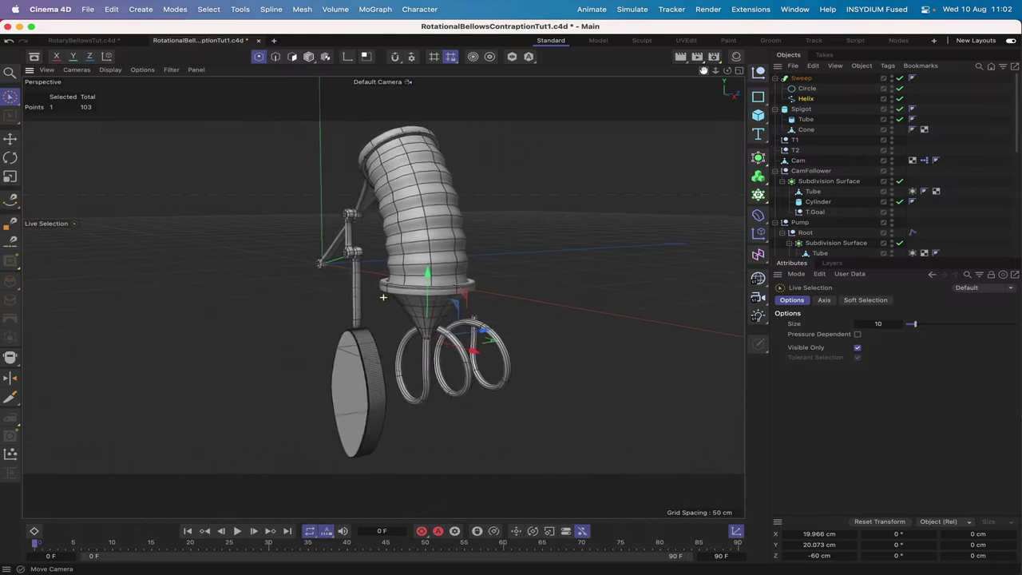
pyautogui.moveTo(727, 70); pyautogui.dragTo(660, 72)
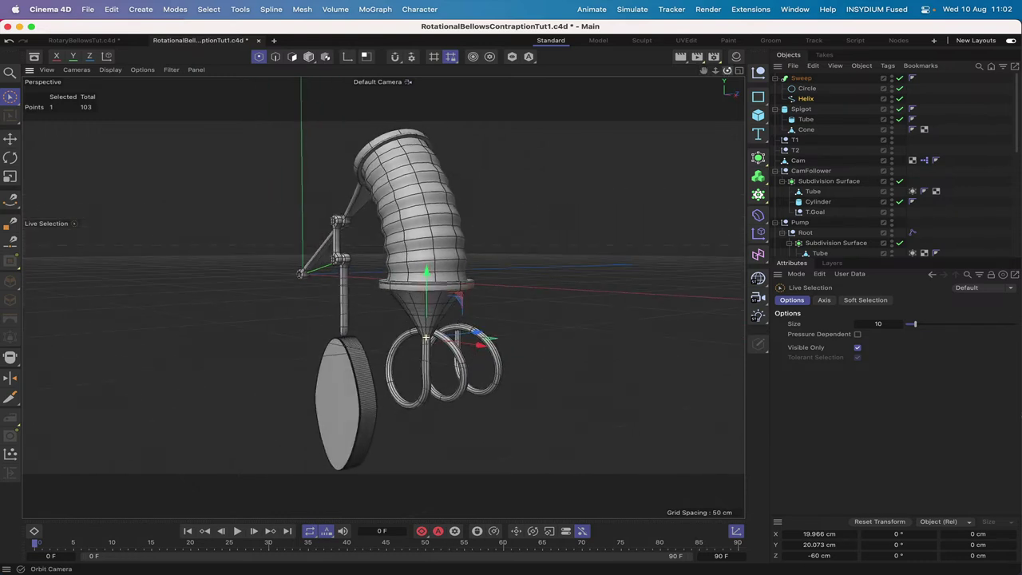
# Rename the Sweep to Tubing, collapse Tubing and Spigot, and place Tubing below Spigot.
pyautogui.doubleClick(803, 79)
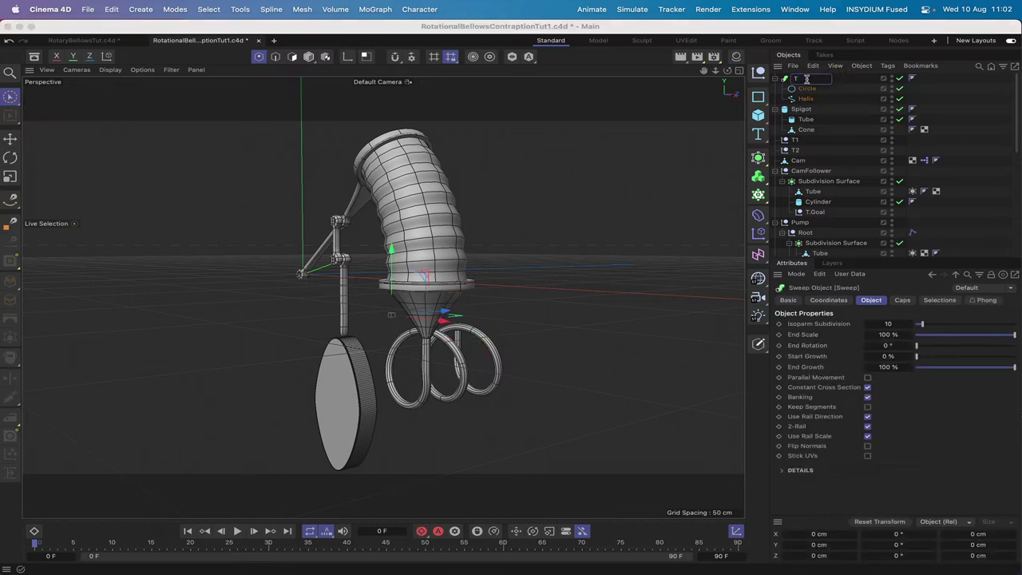
pyautogui.press('Return')
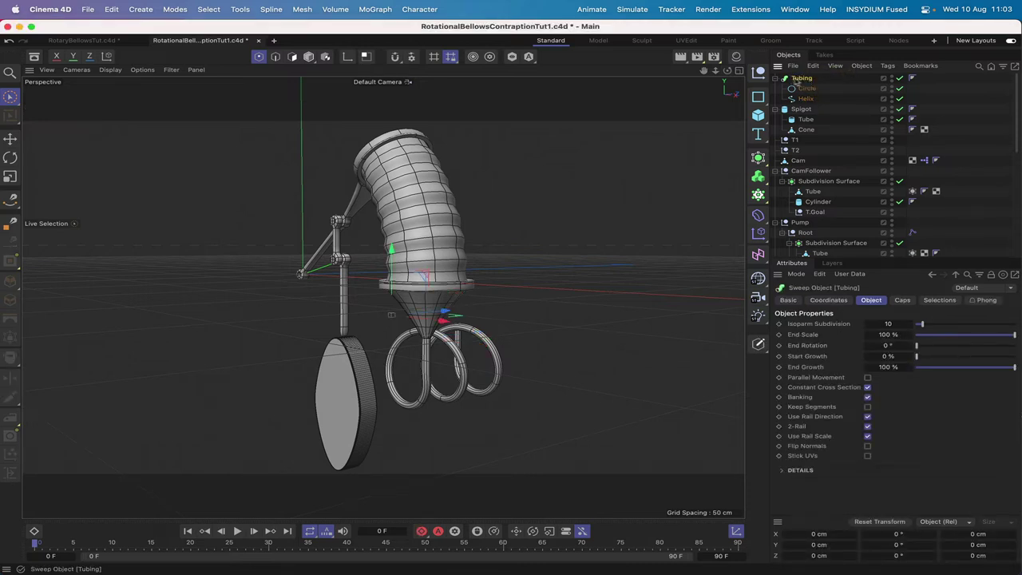
pyautogui.click(774, 78)
pyautogui.click(775, 89)
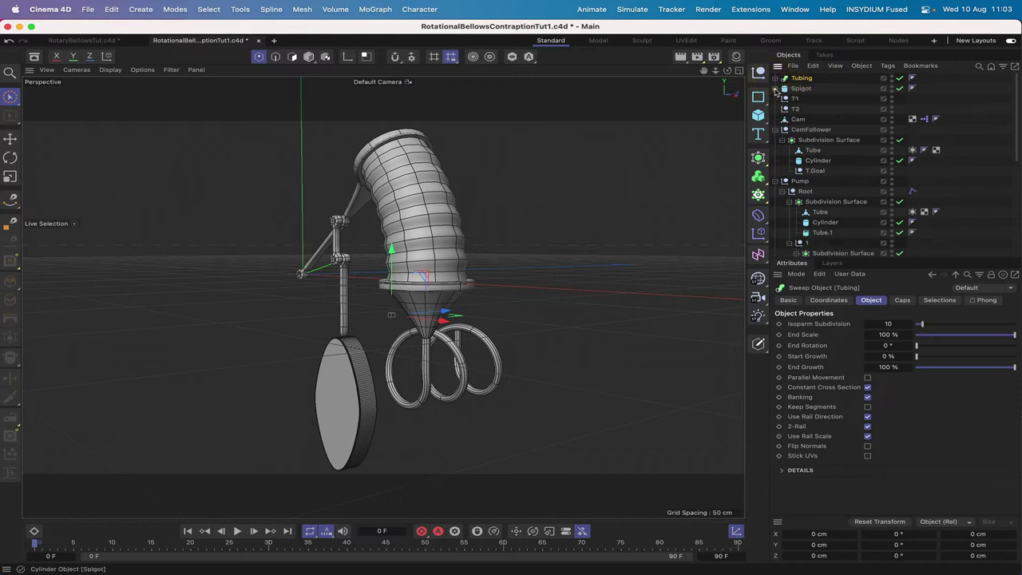
pyautogui.moveTo(805, 79); pyautogui.dragTo(810, 93)
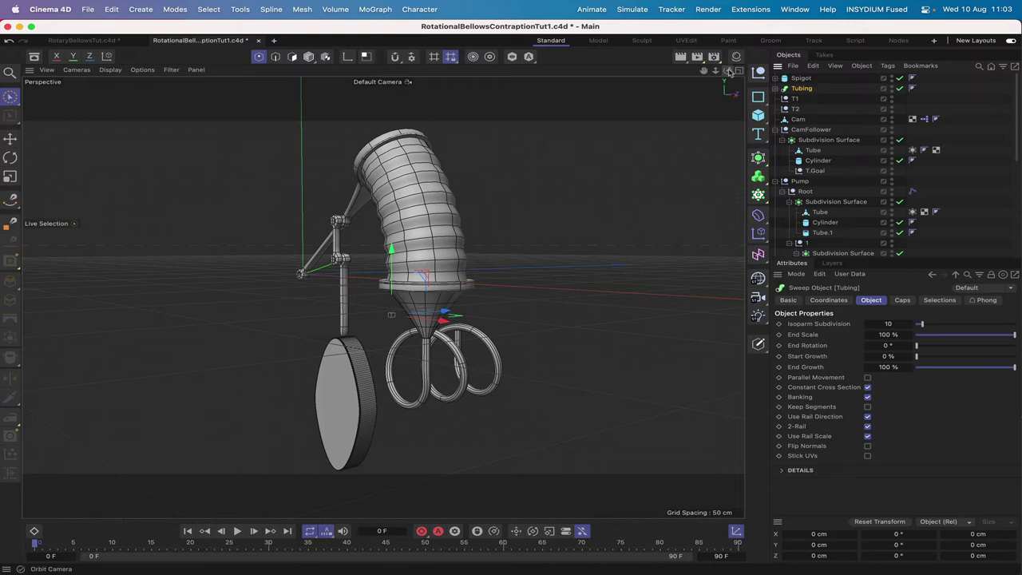
pyautogui.moveTo(727, 70); pyautogui.dragTo(686, 73)
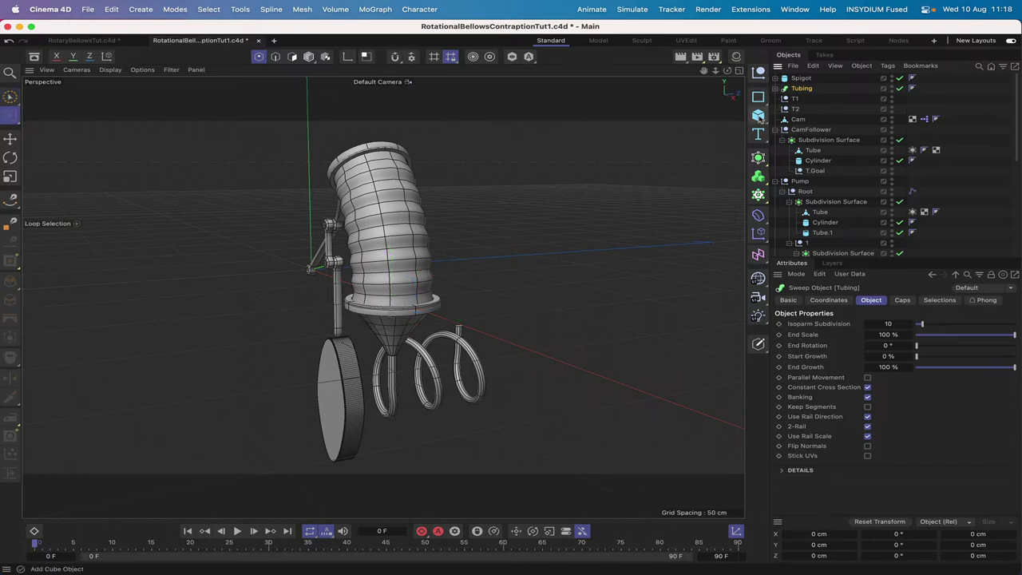
pyautogui.click(758, 115)
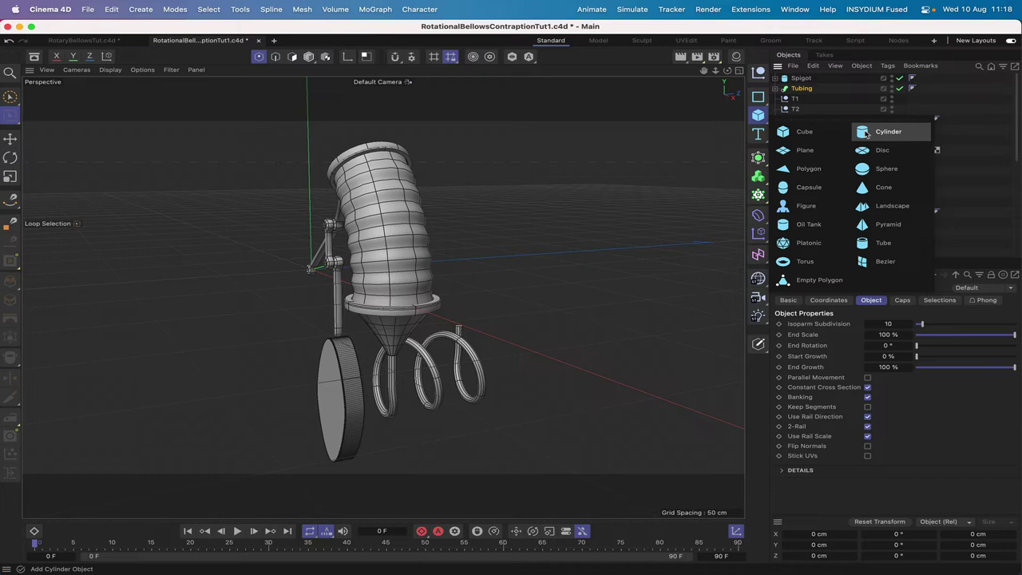
# Add a Cylinder with 10 cm radius, 20 cm height and 1 height segment.
pyautogui.click(865, 131)
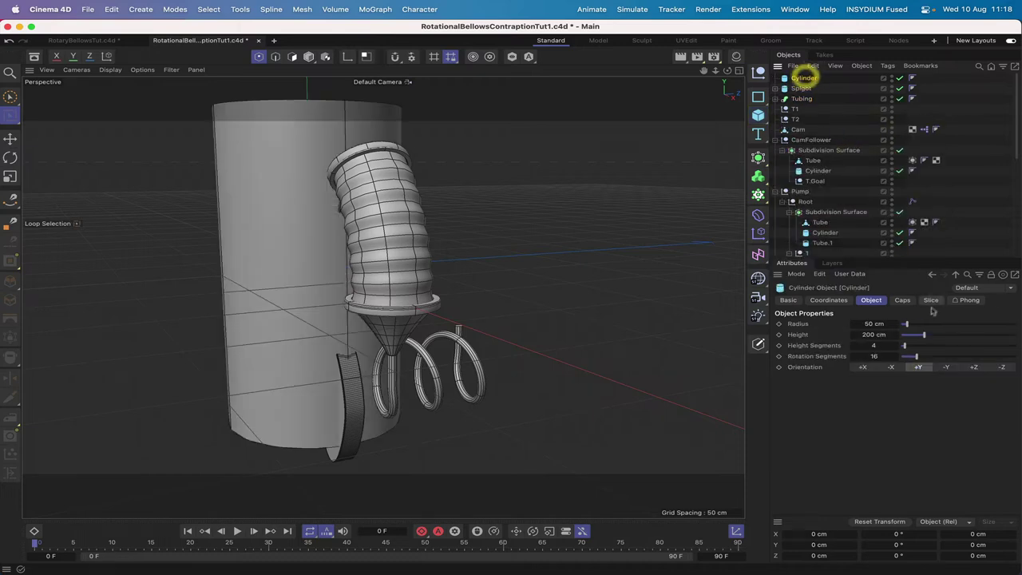
pyautogui.doubleClick(868, 323)
pyautogui.write('10')
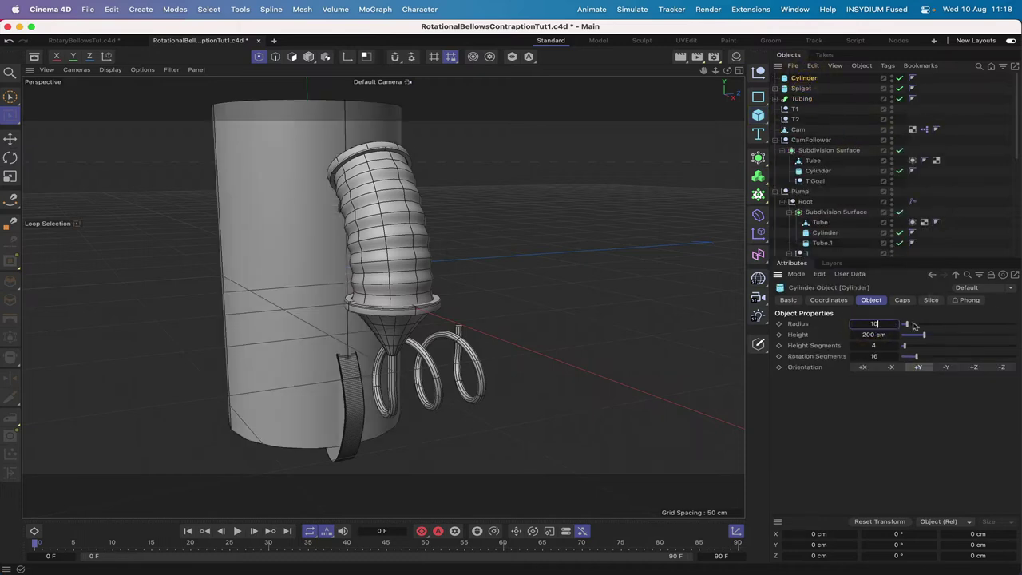
pyautogui.press('Return')
pyautogui.doubleClick(868, 335)
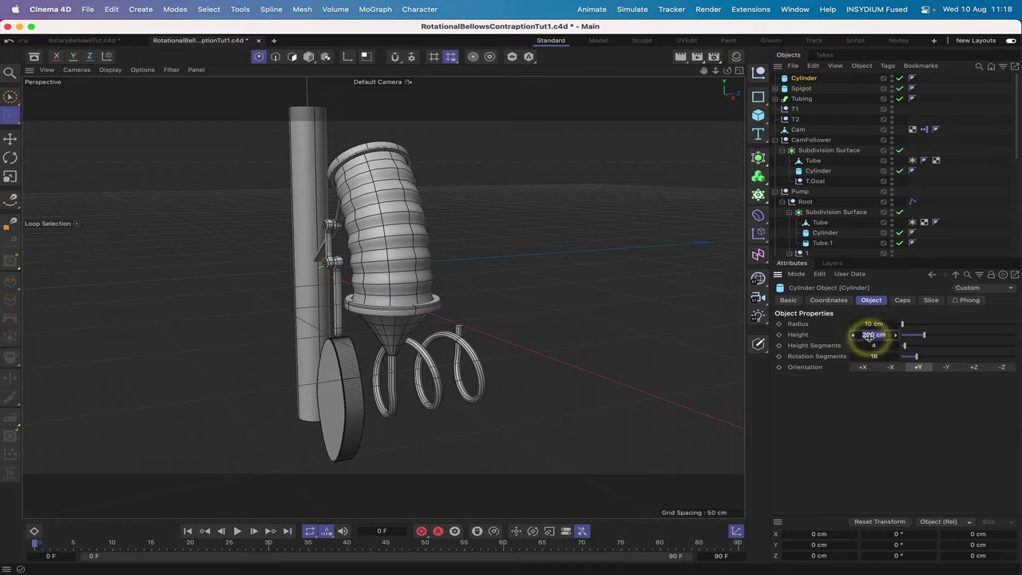
pyautogui.write('20')
pyautogui.press('Return')
pyautogui.doubleClick(869, 345)
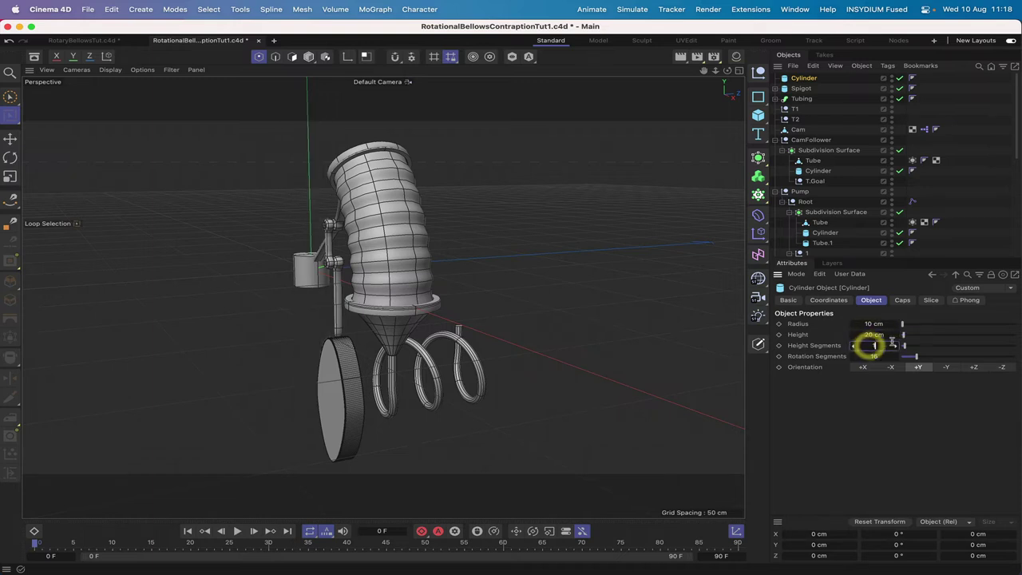
pyautogui.write('1')
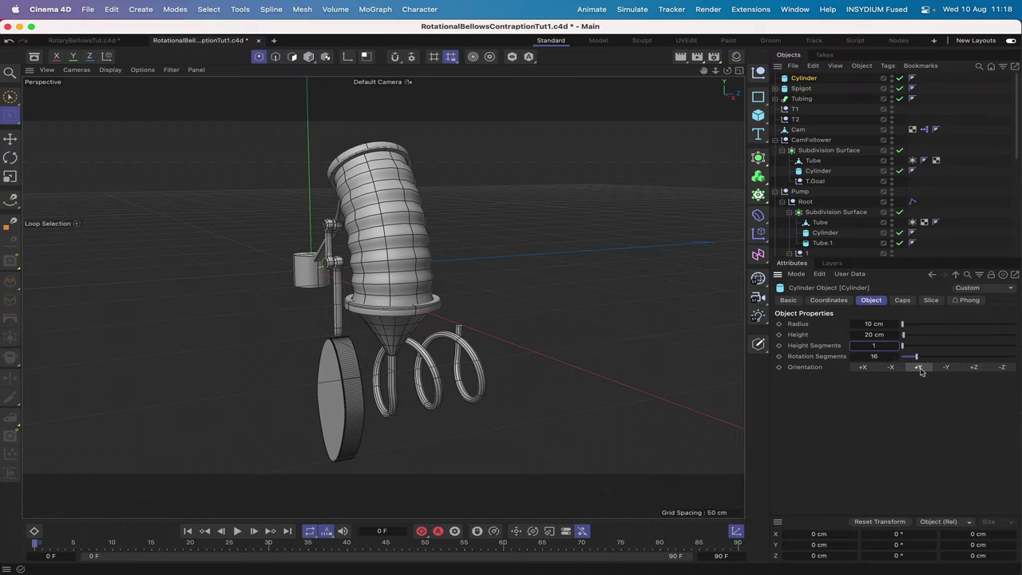
# Move the cylinder sideways and about 70 cm up, then make it editable.
pyautogui.click(805, 79)
pyautogui.click(10, 139)
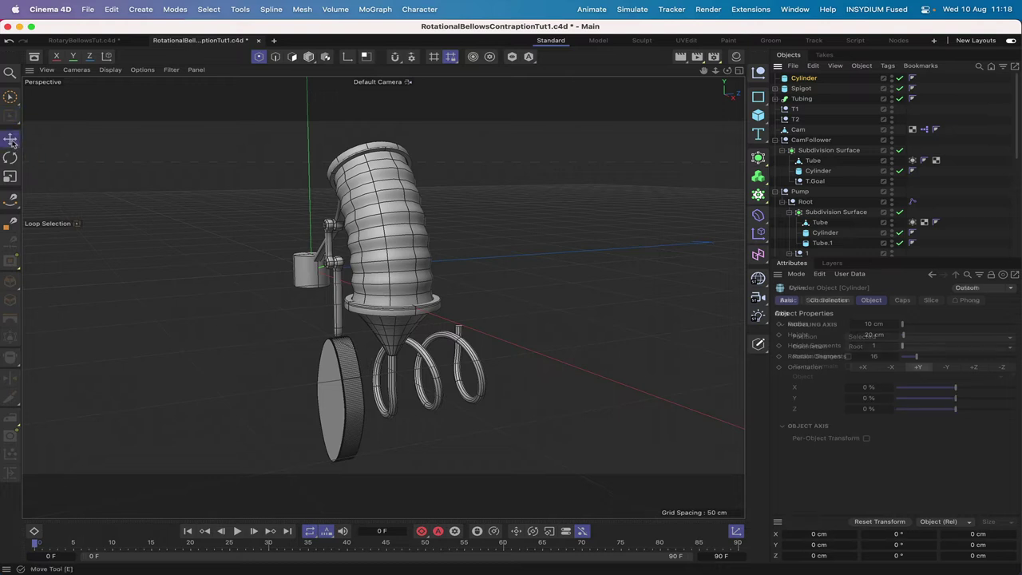
pyautogui.moveTo(382, 266); pyautogui.dragTo(525, 264)
pyautogui.moveTo(462, 193); pyautogui.dragTo(461, 89)
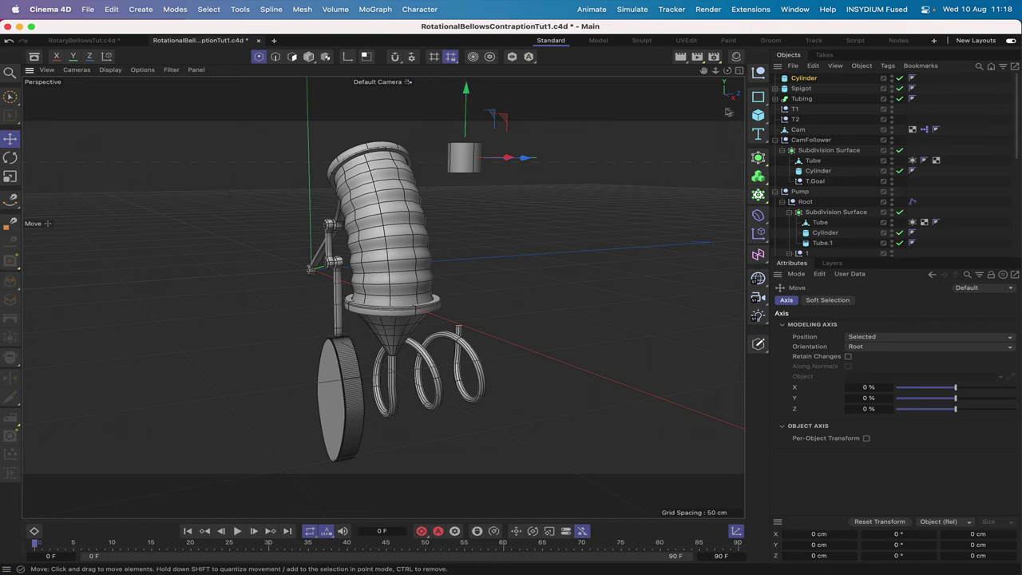
pyautogui.press('c')
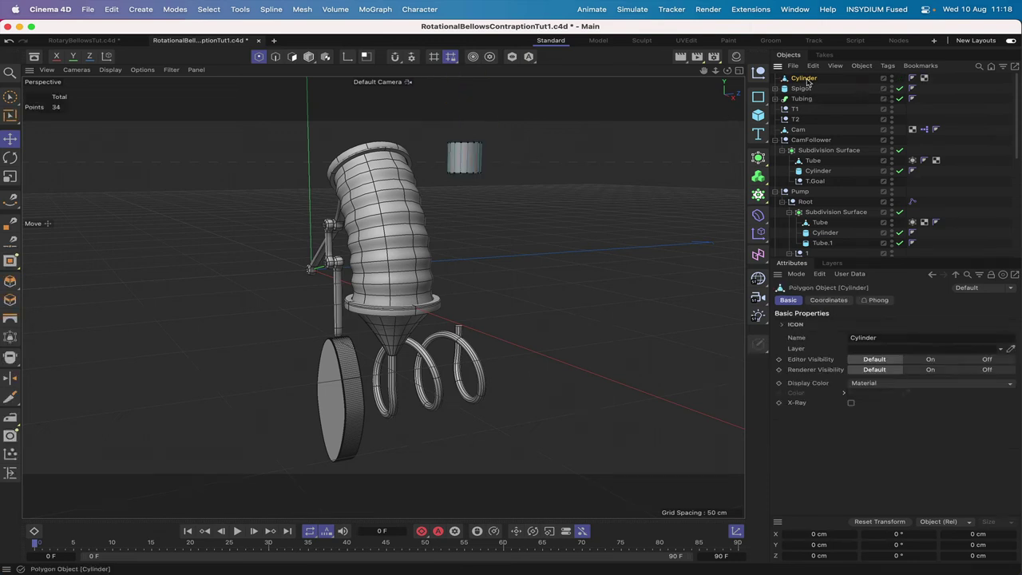
# In Polygon mode, frame the cylinder and loop-select its bottom cap.
pyautogui.click(309, 57)
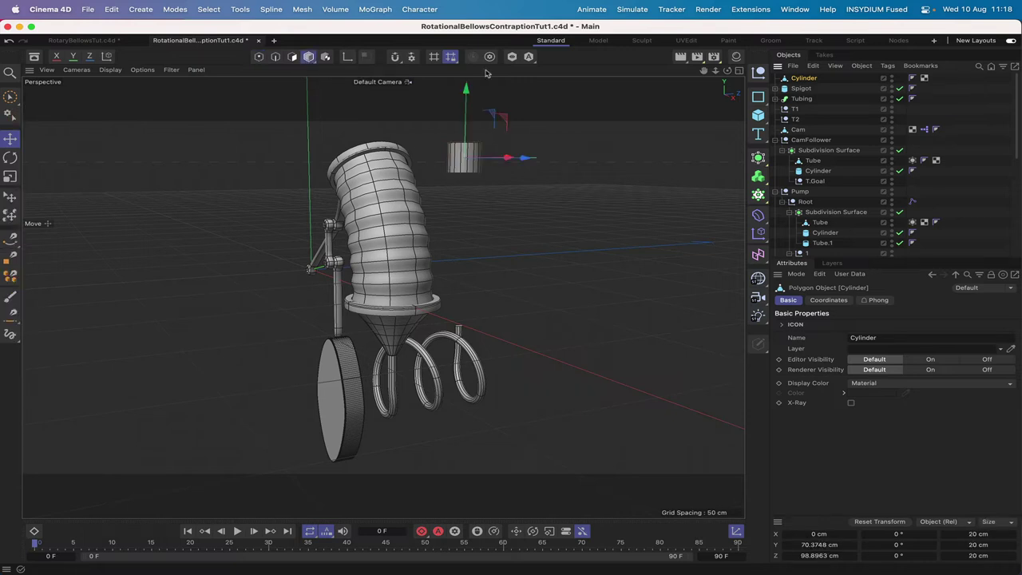
pyautogui.click(293, 58)
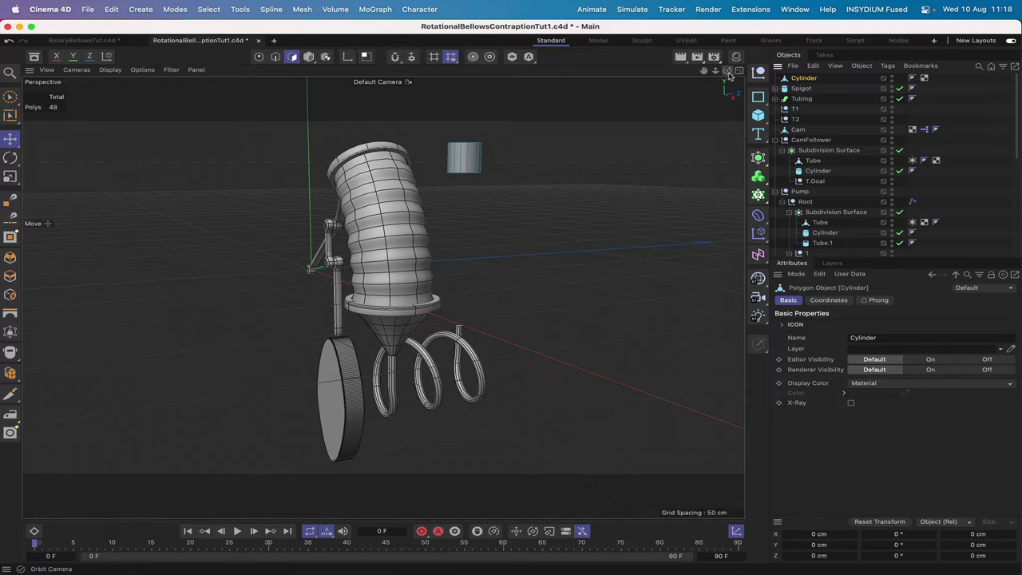
pyautogui.press('s')
pyautogui.moveTo(511, 300); pyautogui.dragTo(375, 297)
pyautogui.moveTo(703, 70); pyautogui.dragTo(701, 75)
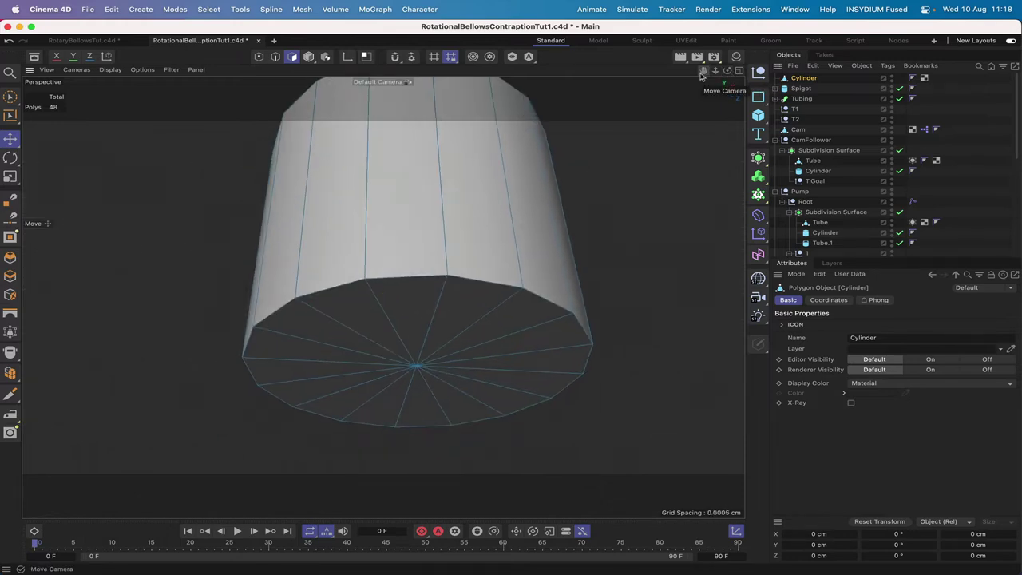
pyautogui.press('u')
pyautogui.press('l')
pyautogui.click(478, 318)
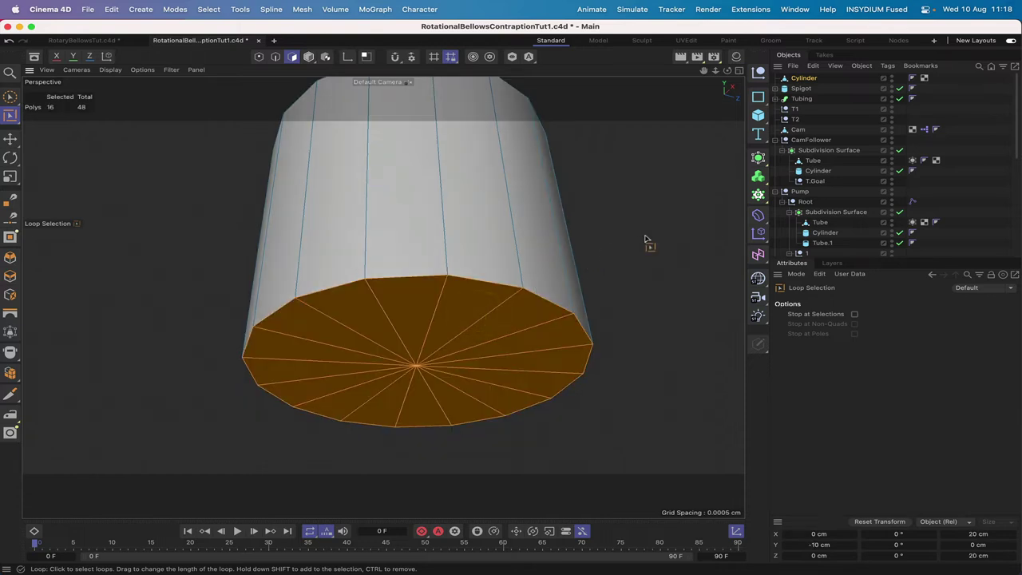
# Extrude the bottom cap with a 2 cm offset.
pyautogui.press('d')
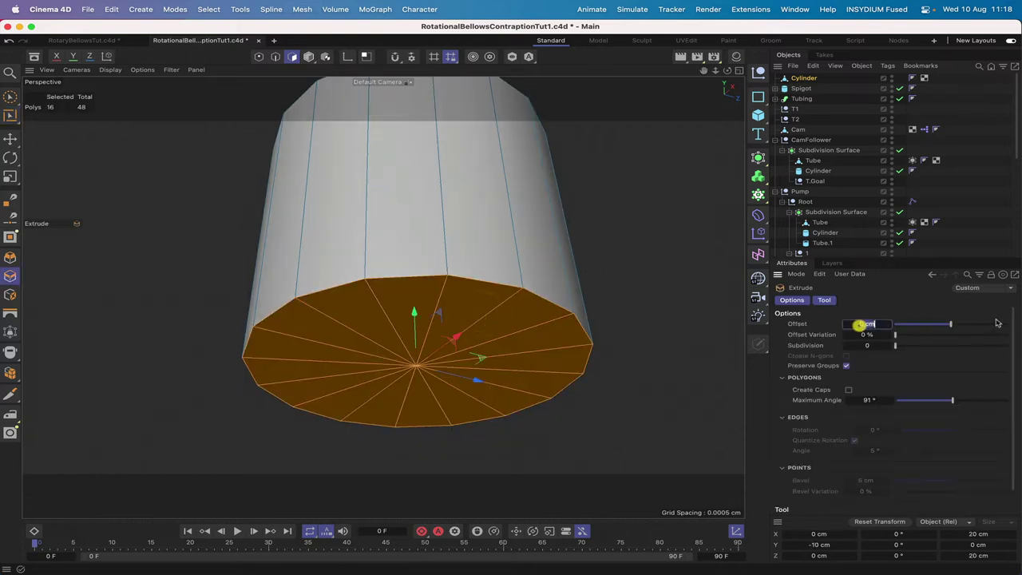
pyautogui.doubleClick(858, 324)
pyautogui.write('2')
pyautogui.press('Return')
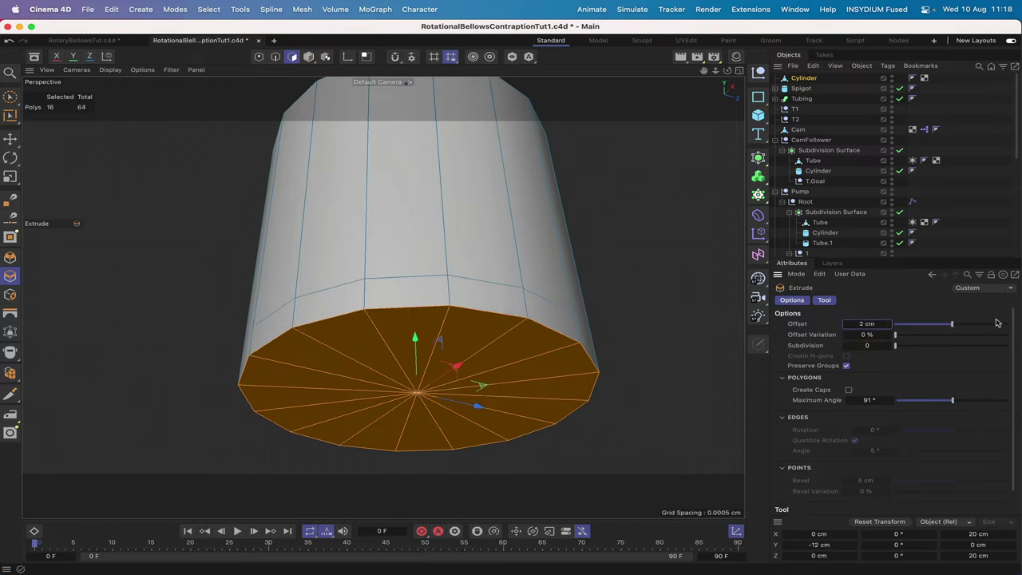
pyautogui.press('u')
pyautogui.press('l')
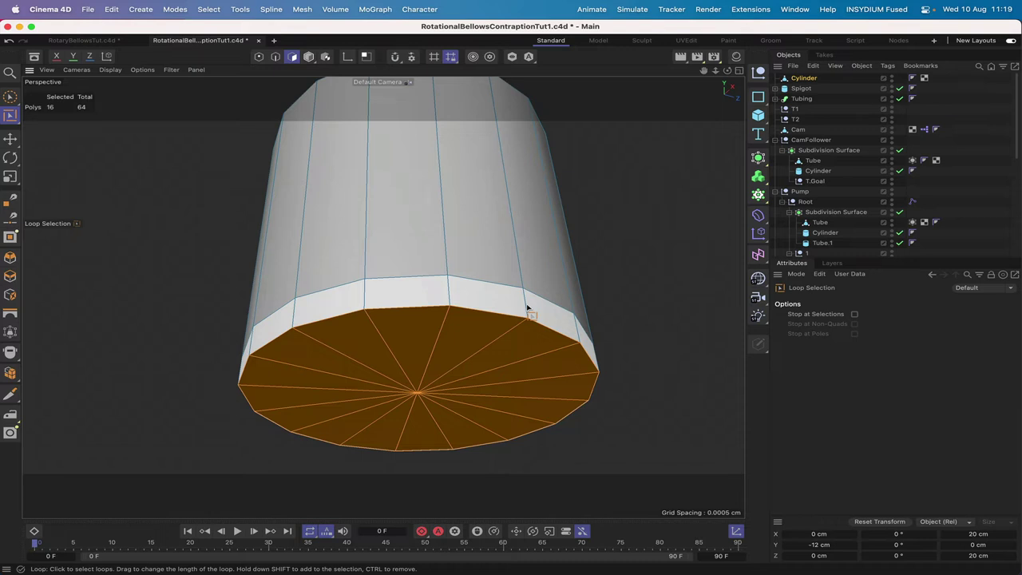
# Loop-select the base ring of side faces and extrude it outward into a wider lip.
pyautogui.click(527, 308)
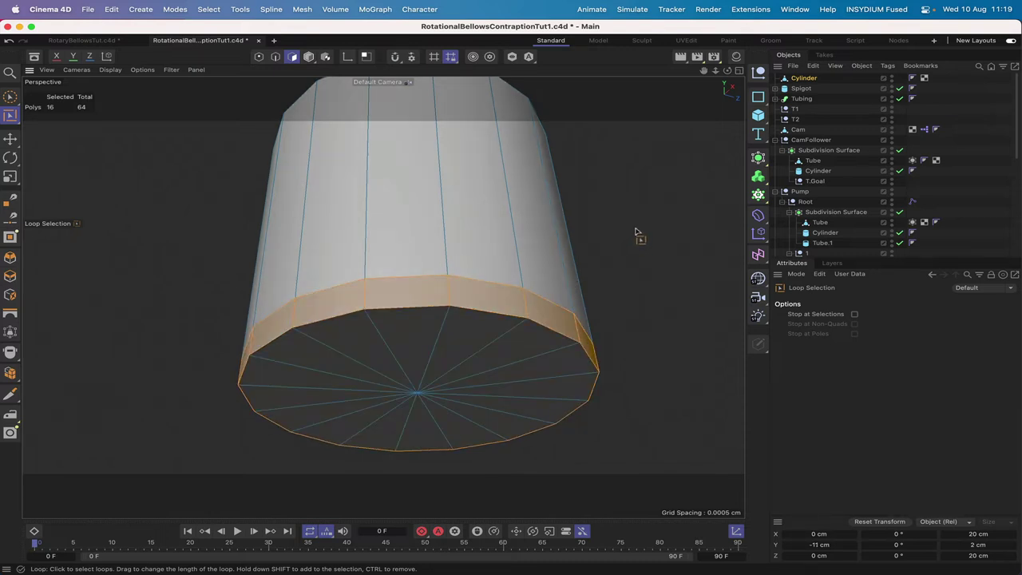
pyautogui.press('d')
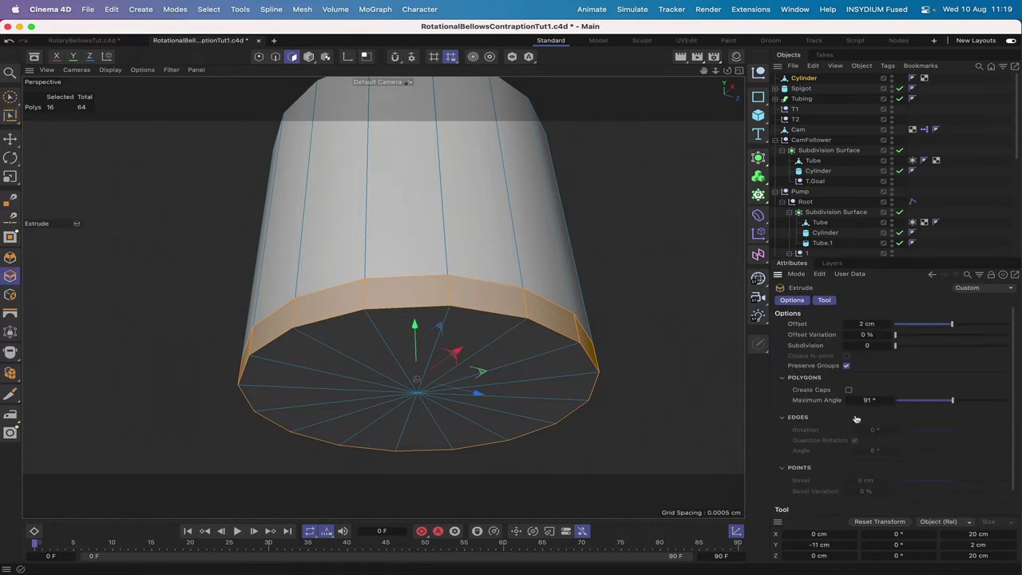
pyautogui.scroll(-2, 856, 418)
pyautogui.click(816, 505)
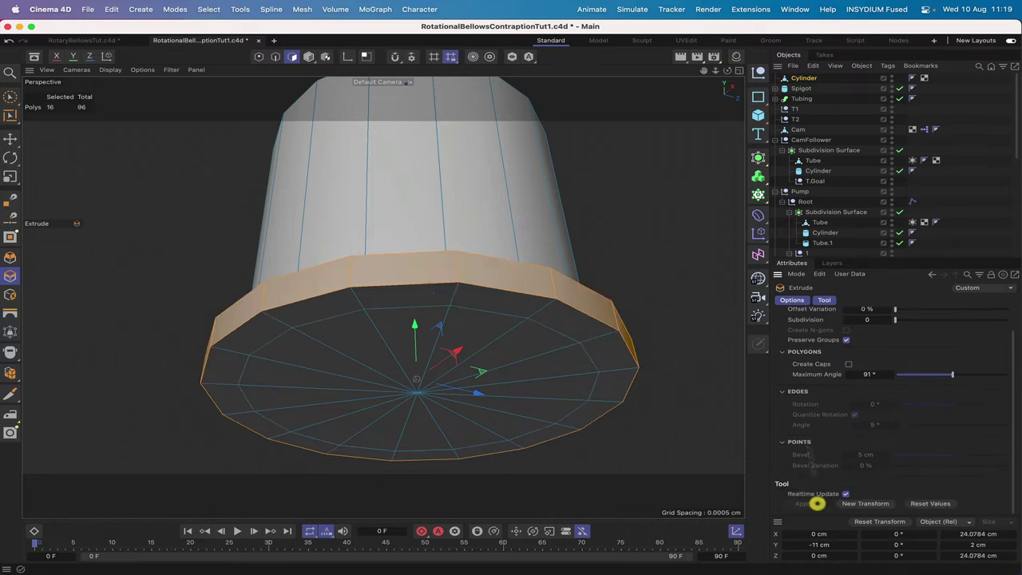
pyautogui.moveTo(727, 71); pyautogui.dragTo(511, 296)
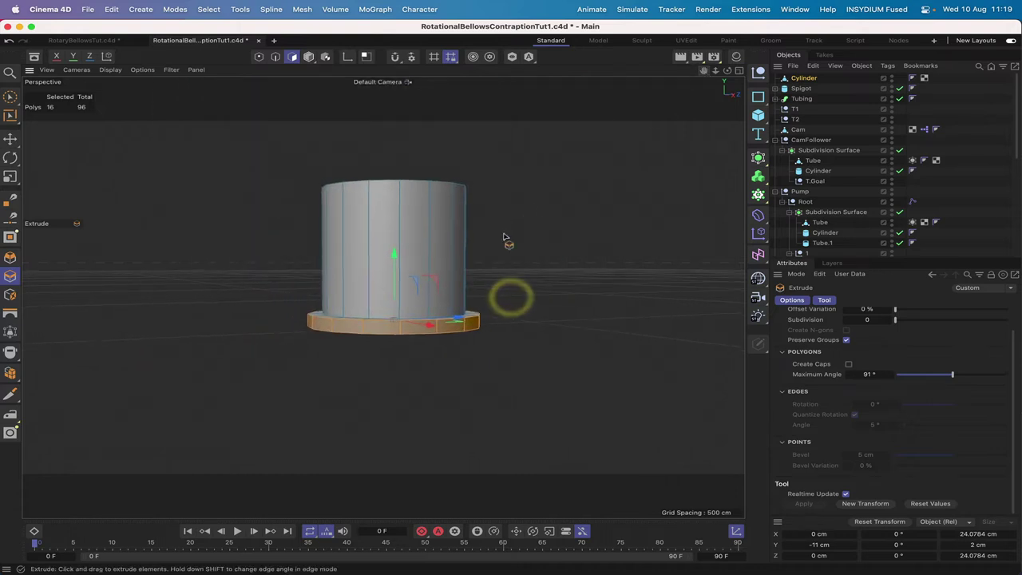
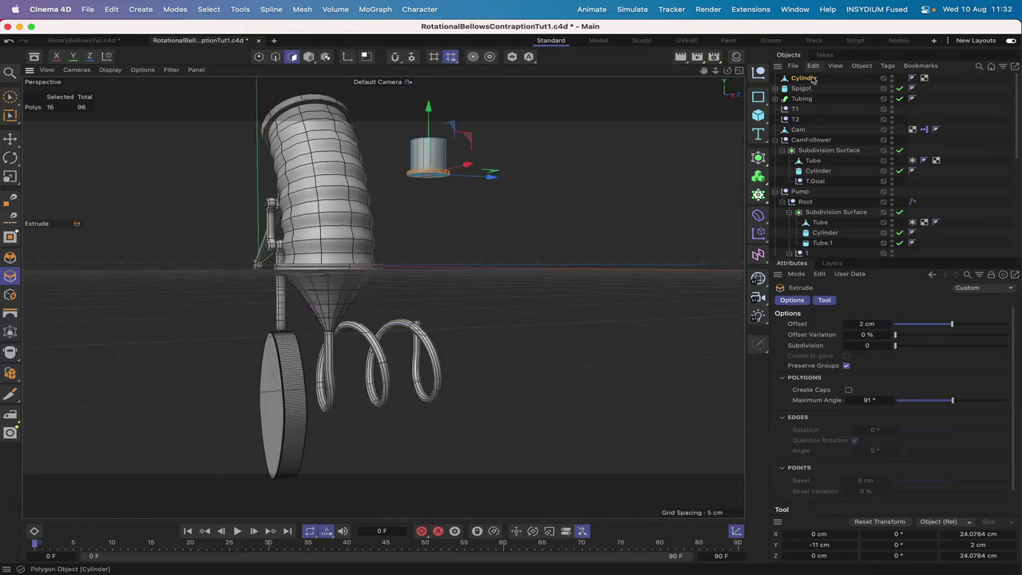
# Rename the extruded Cylinder object to 'Messenger'.
pyautogui.doubleClick(805, 78)
pyautogui.write('Messenger')
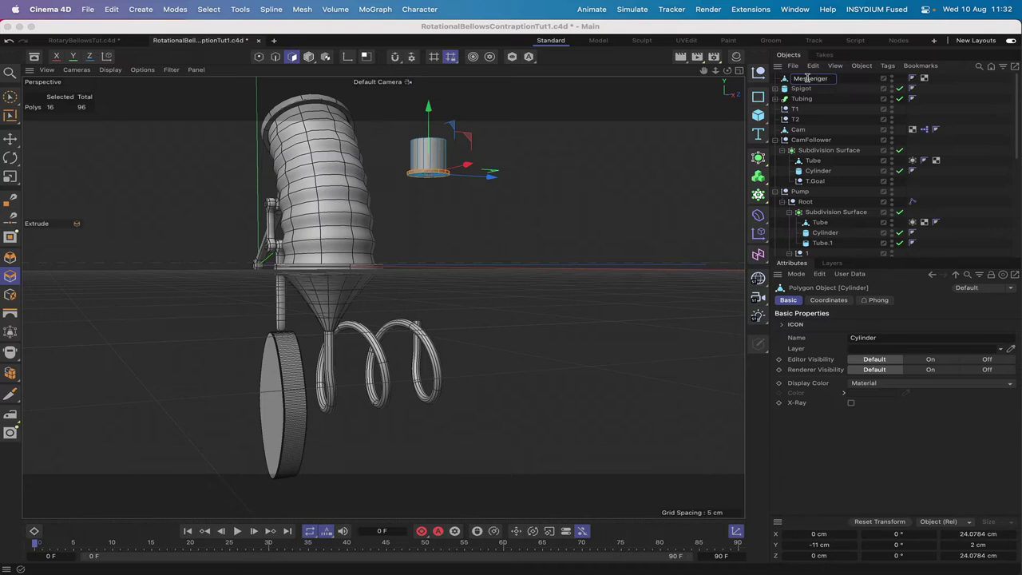
pyautogui.press('Return')
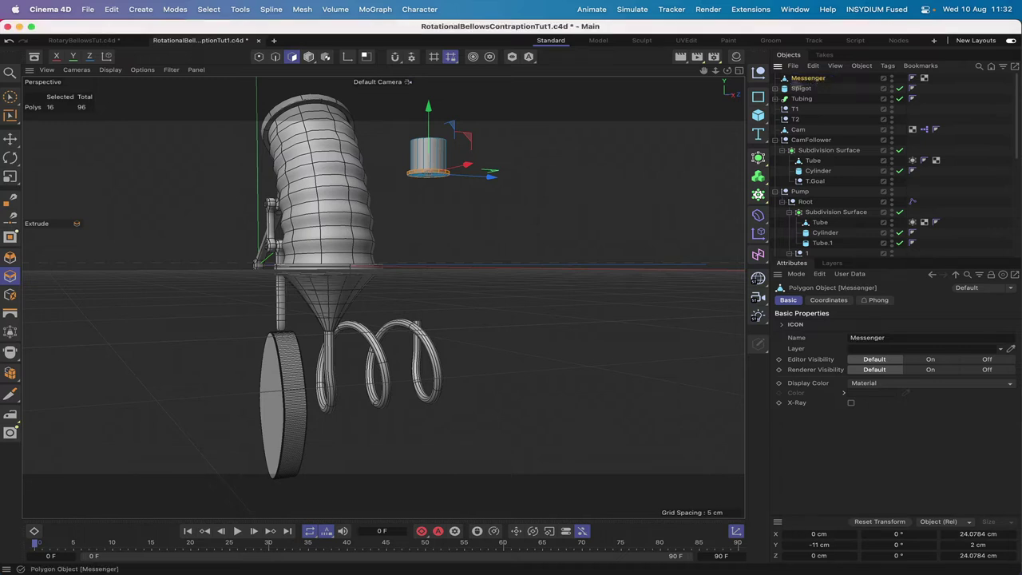
# Add a Cylinder with 14 cm radius and 80 cm height, parented under Messenger.
pyautogui.click(759, 116)
pyautogui.click(861, 136)
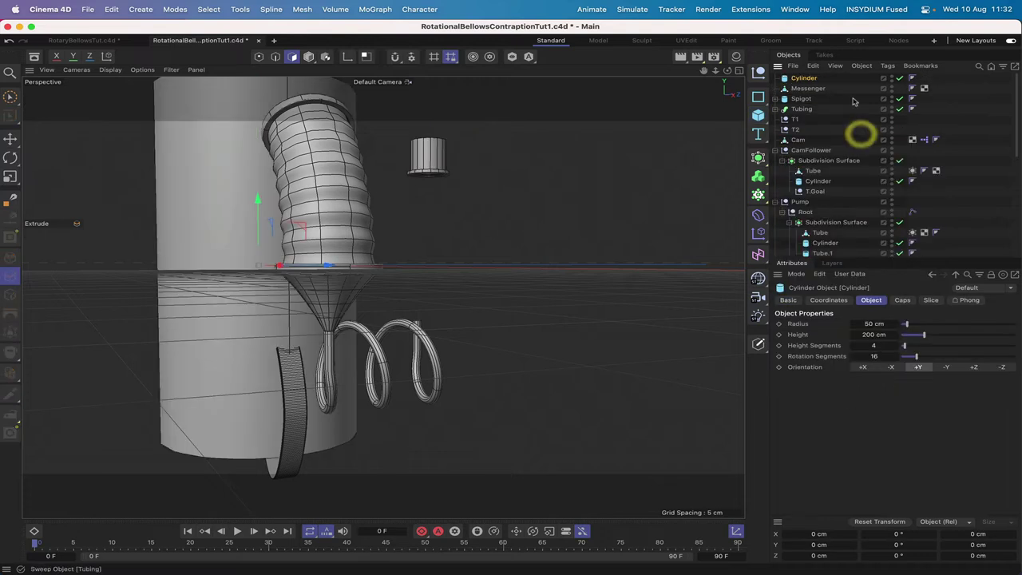
pyautogui.click(806, 79)
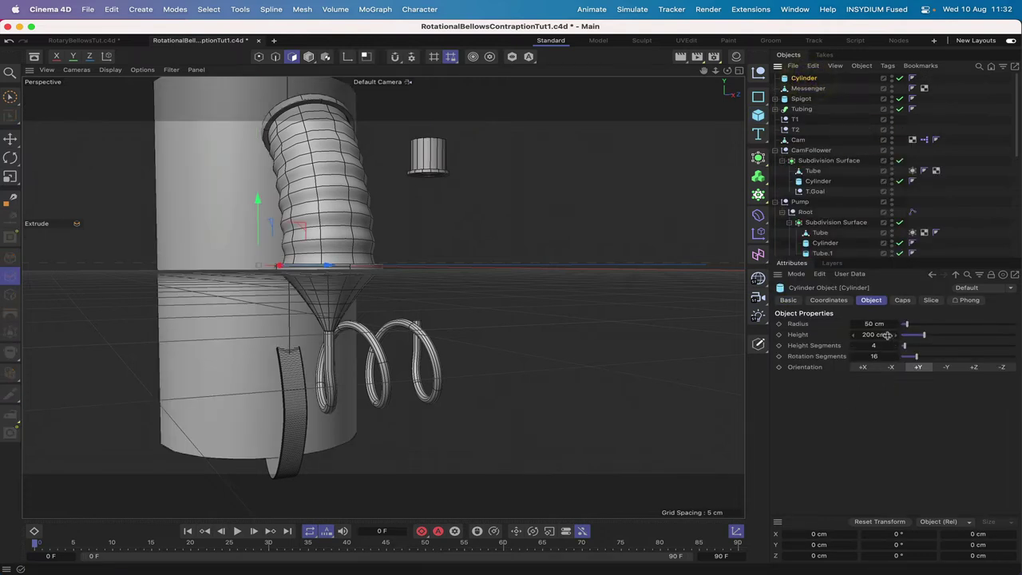
pyautogui.doubleClick(872, 324)
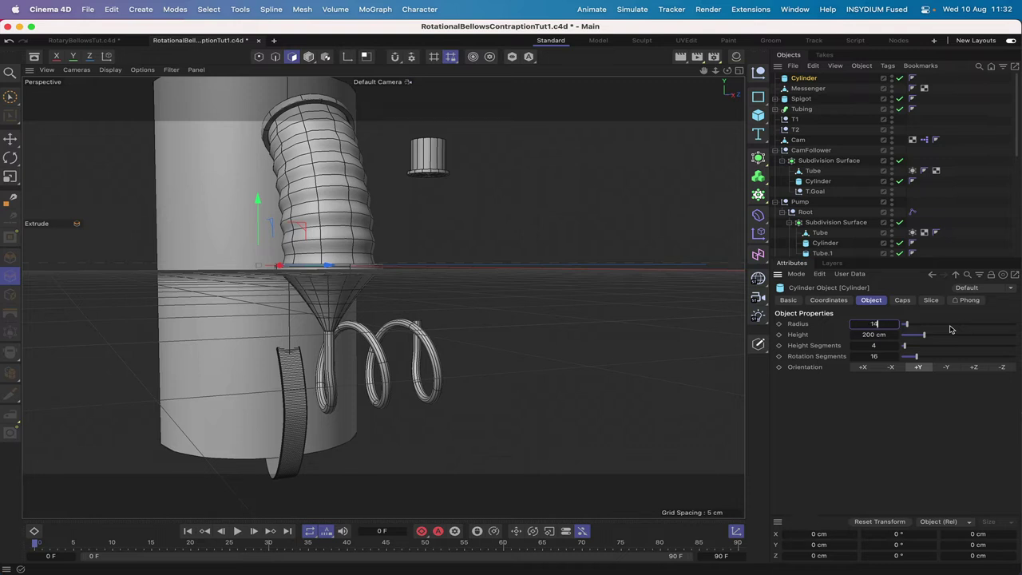
pyautogui.press('Return')
pyautogui.doubleClick(872, 335)
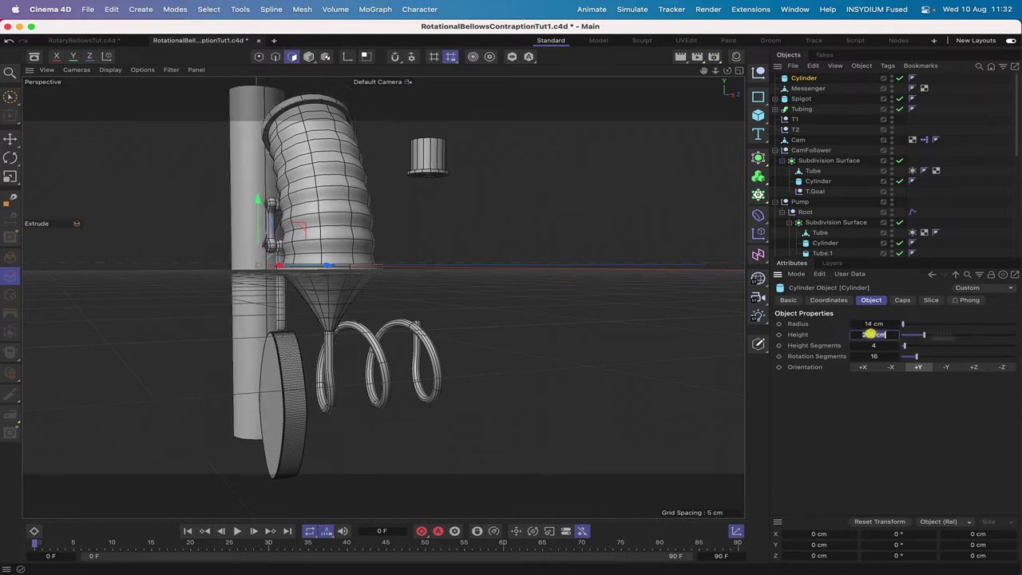
pyautogui.write('8')
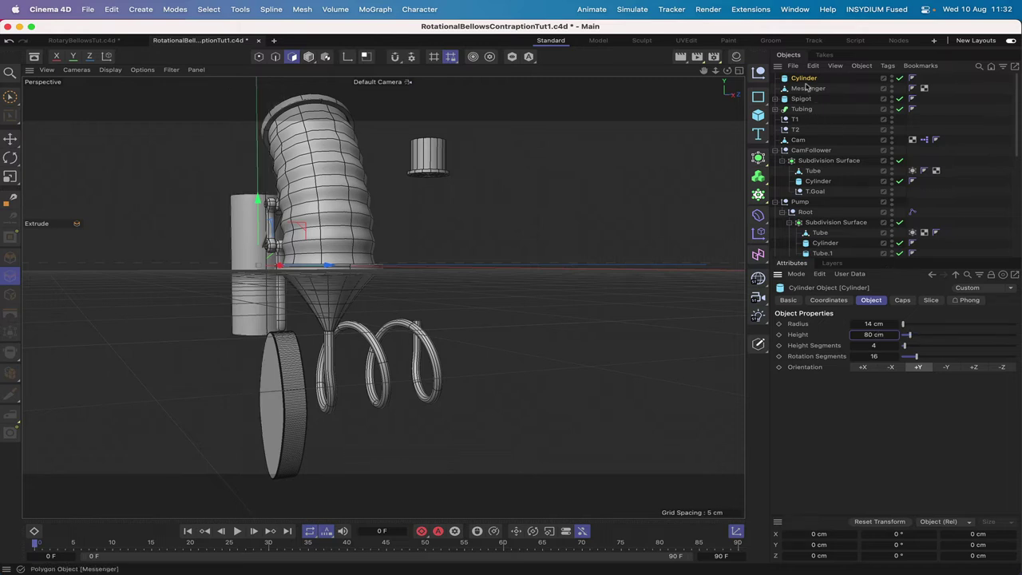
pyautogui.moveTo(804, 79); pyautogui.dragTo(808, 88)
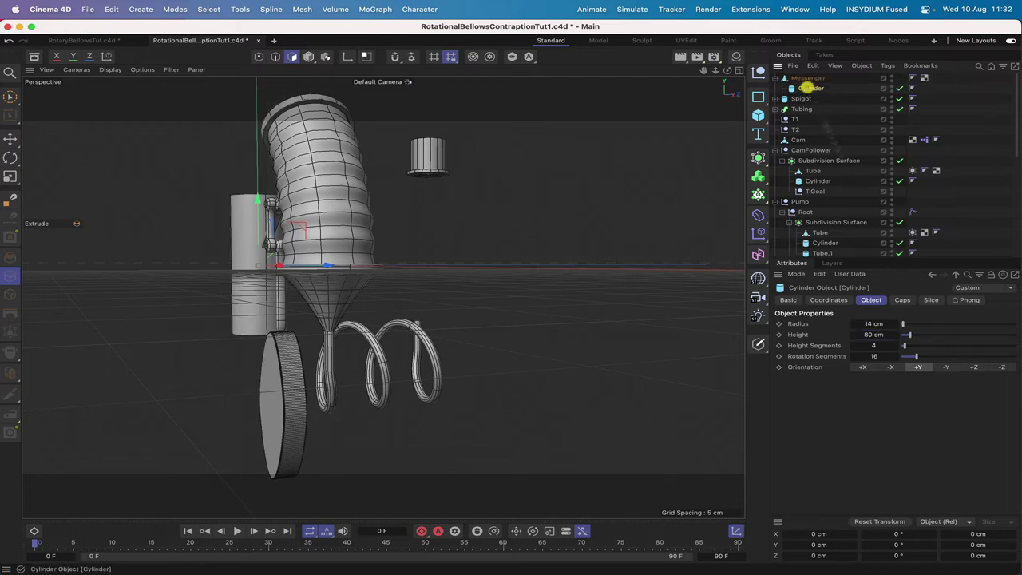
# Zero the new cylinder's Y and Z positions and unparent it from Messenger.
pyautogui.click(828, 299)
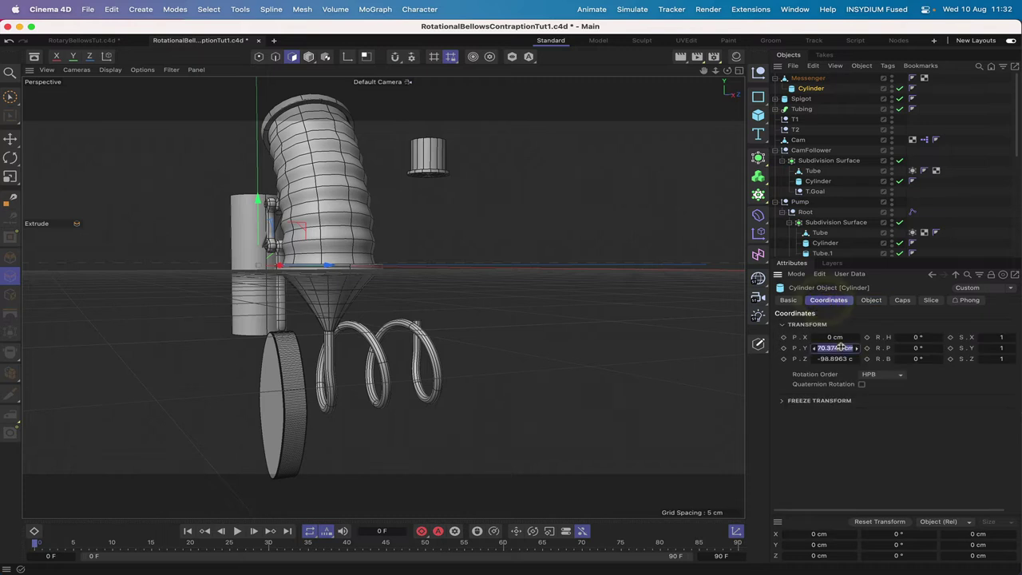
pyautogui.click(839, 348)
pyautogui.click(836, 359)
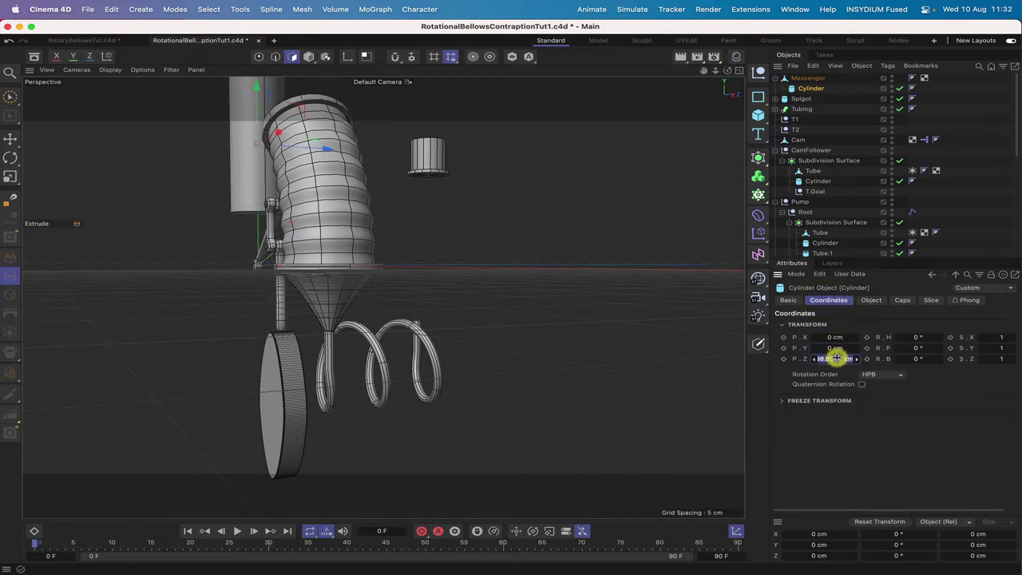
pyautogui.moveTo(812, 88); pyautogui.dragTo(798, 73)
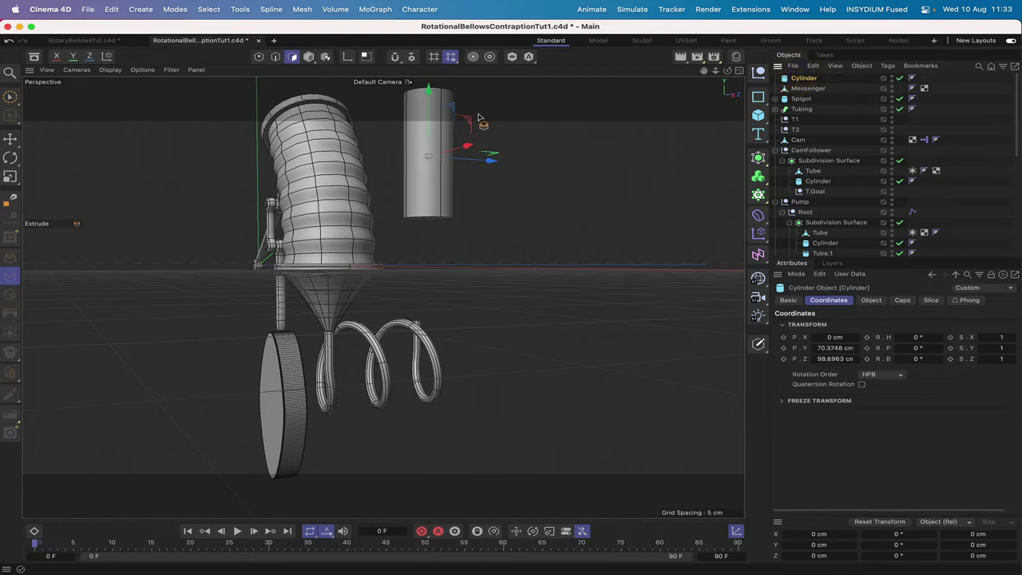
# Lower the cylinder along Y to 18.0237 cm in the Front view.
pyautogui.press('F4')
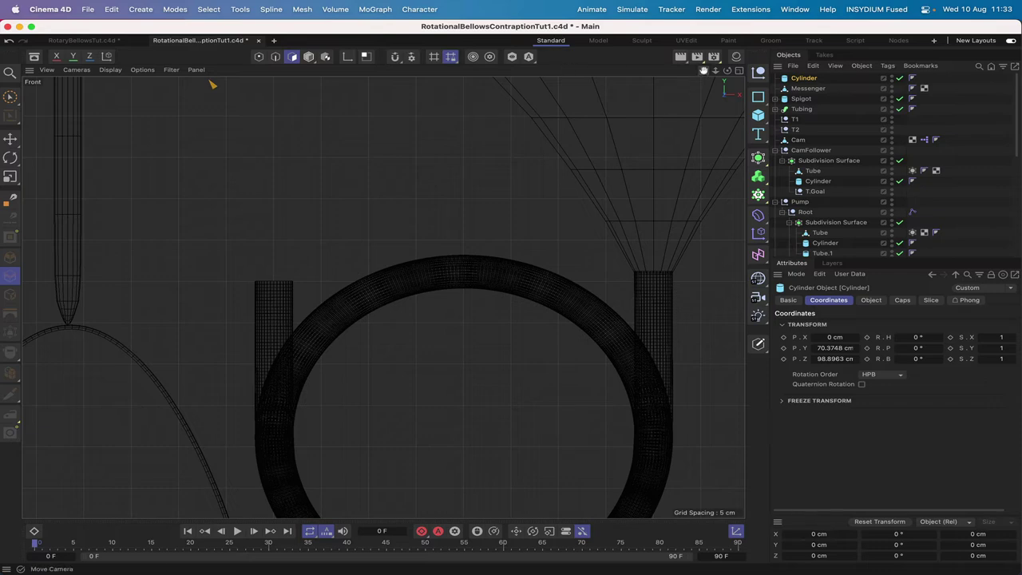
pyautogui.scroll(-5, 213, 84)
pyautogui.moveTo(705, 70); pyautogui.dragTo(472, 149)
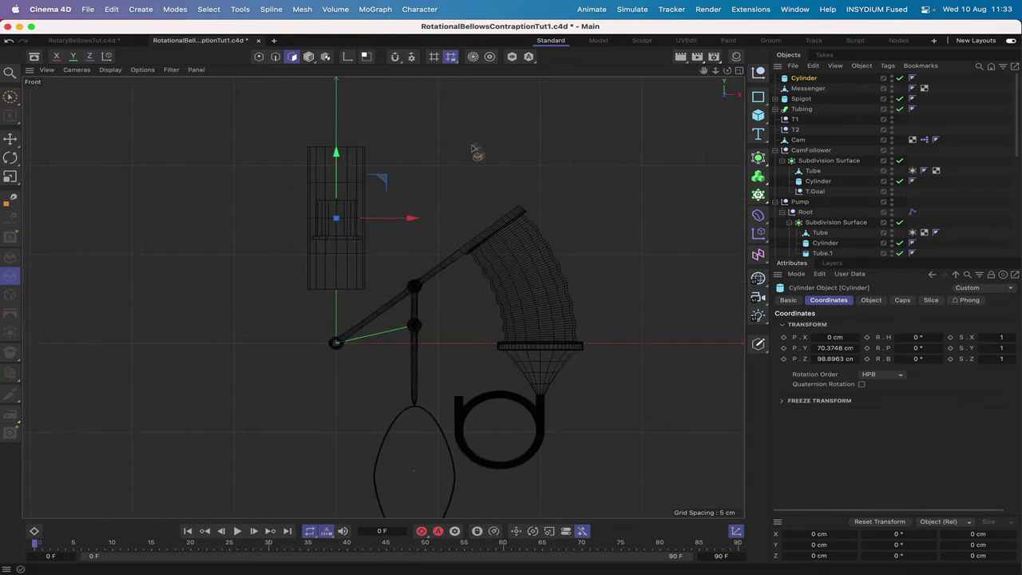
pyautogui.moveTo(705, 70); pyautogui.dragTo(383, 297)
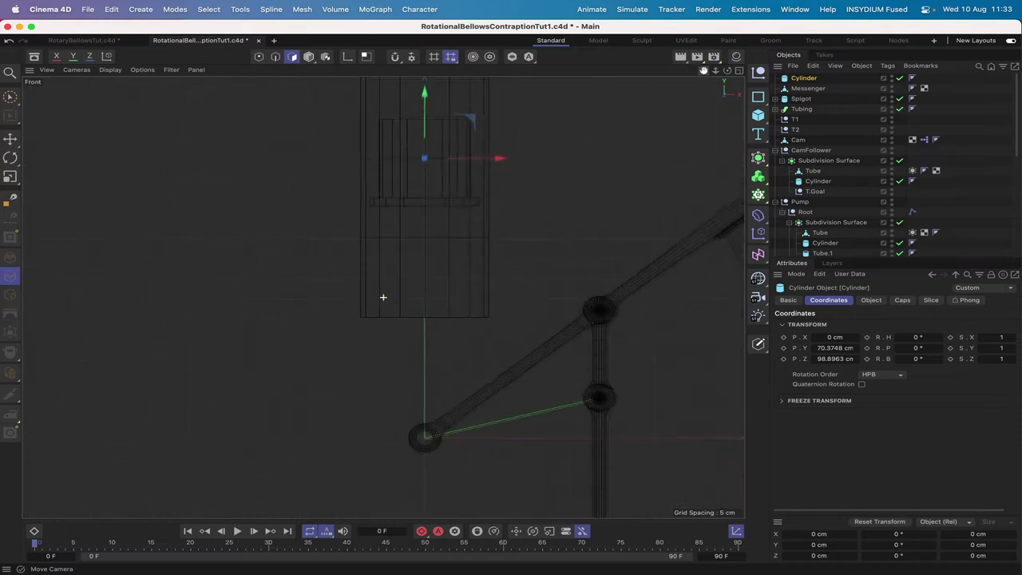
pyautogui.scroll(1, 384, 297)
pyautogui.moveTo(428, 108); pyautogui.dragTo(436, 311)
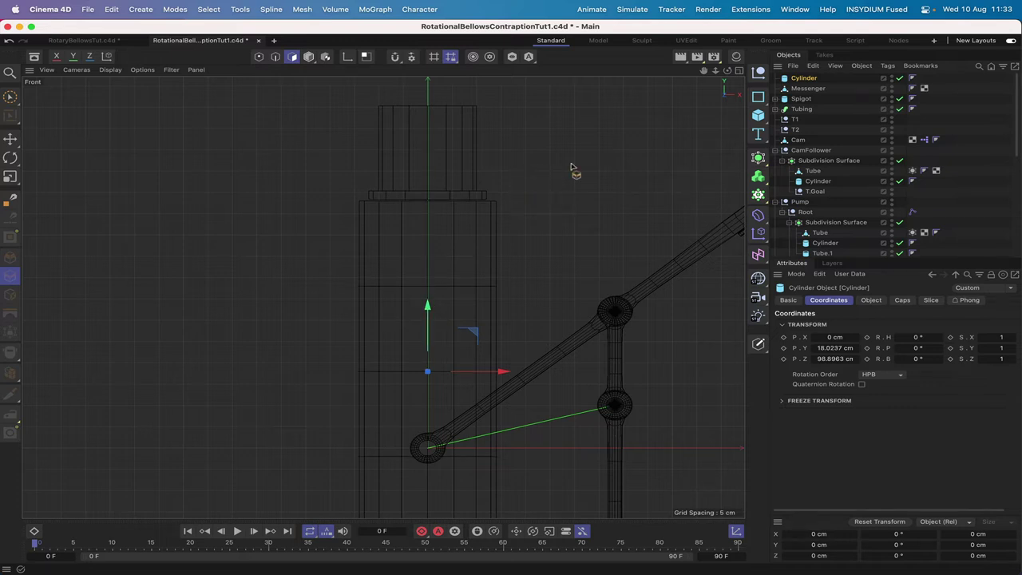
pyautogui.press('F1')
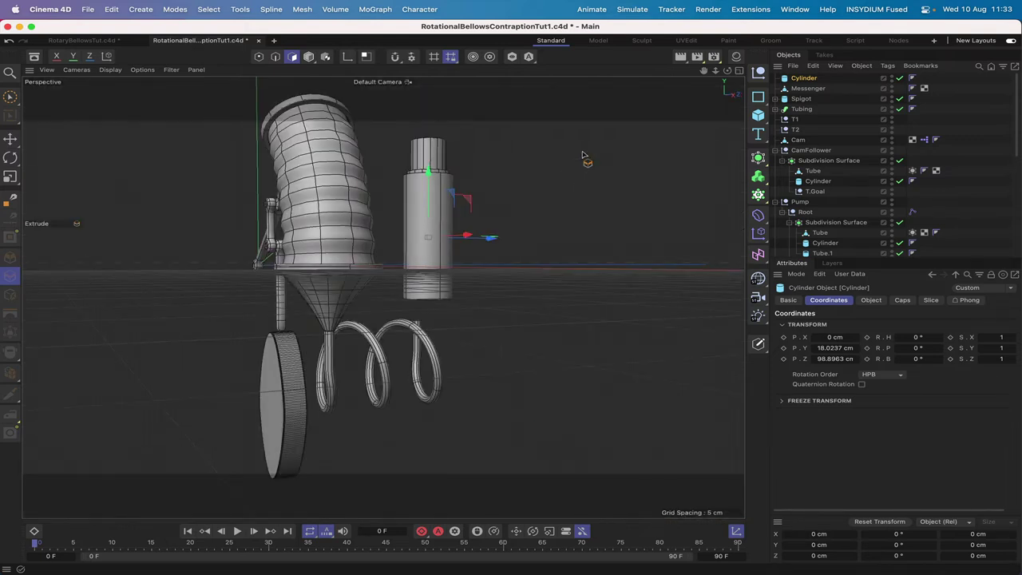
# Set cap Segments to 2 and Height Segments to 1, then make the cylinder editable.
pyautogui.press('o')
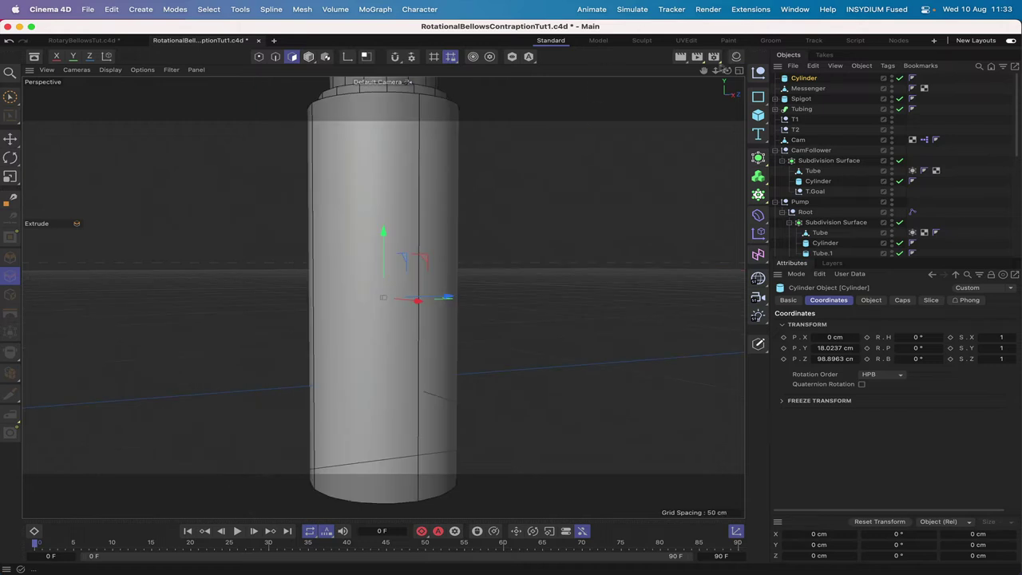
pyautogui.moveTo(703, 73); pyautogui.dragTo(704, 90)
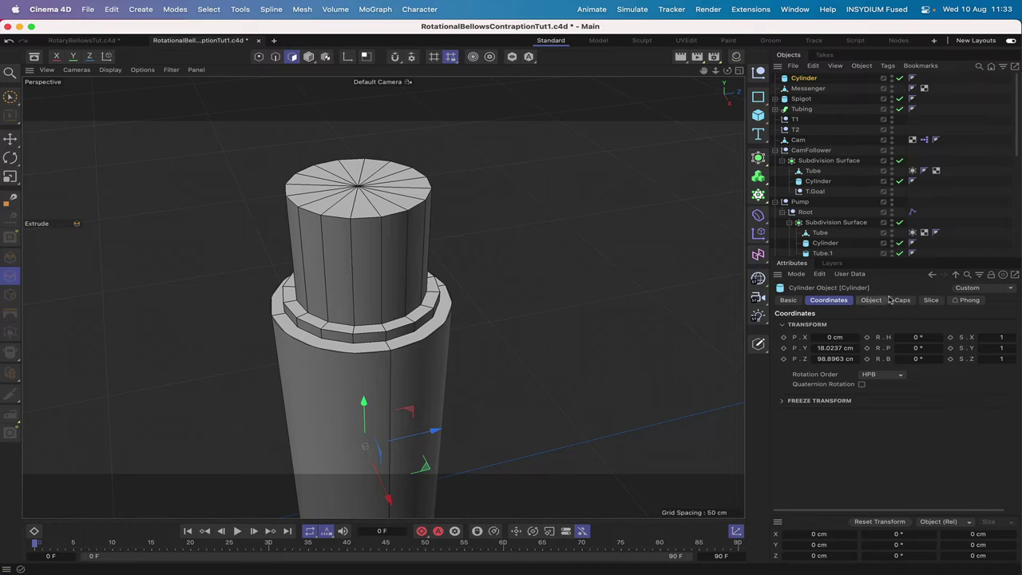
pyautogui.click(900, 300)
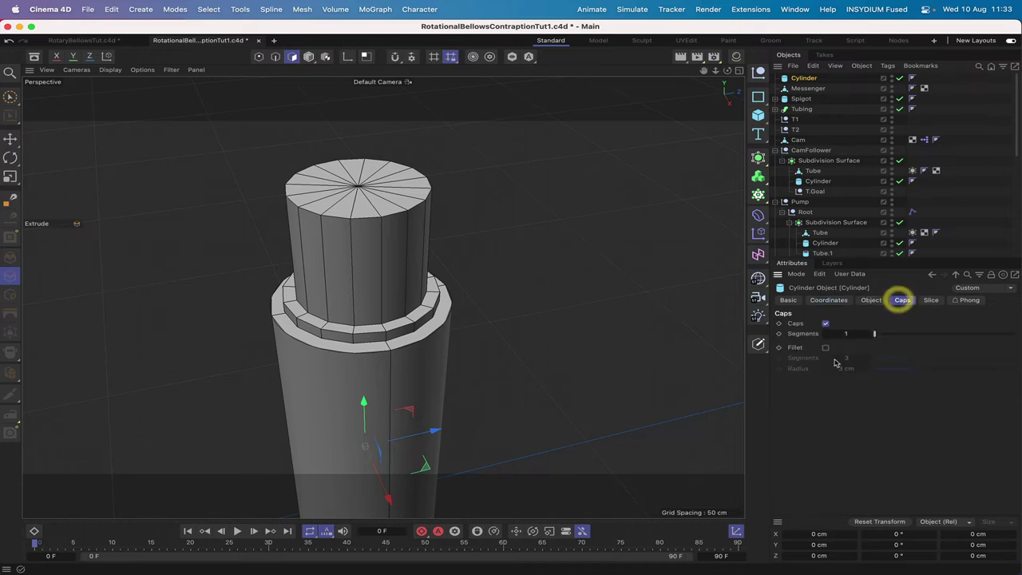
pyautogui.click(869, 336)
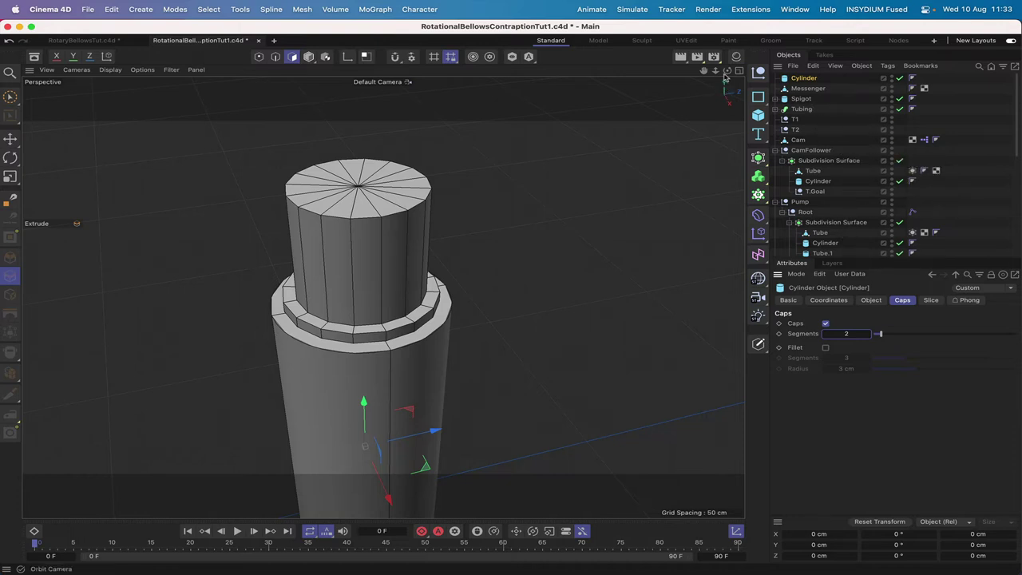
pyautogui.click(871, 300)
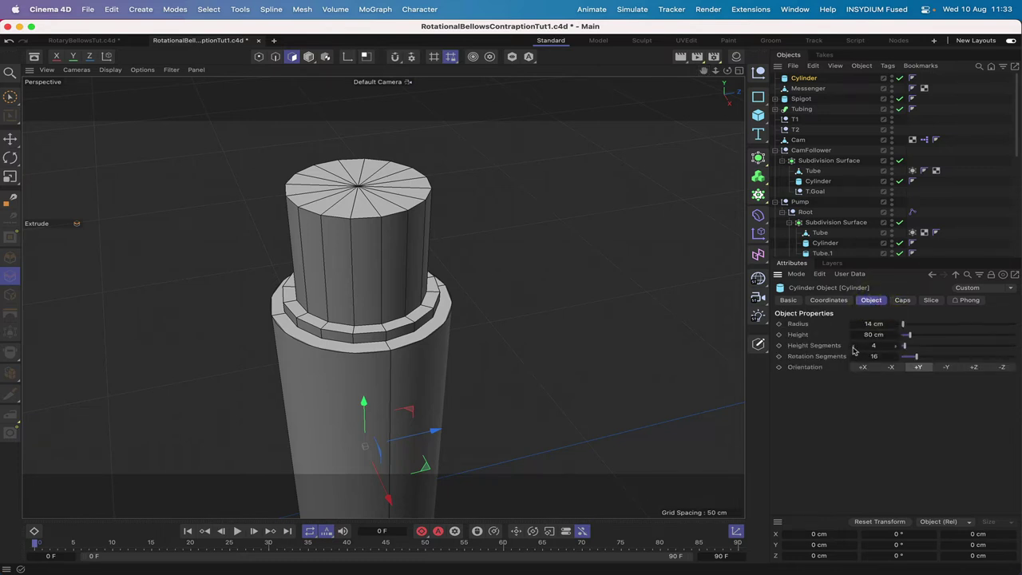
pyautogui.moveTo(853, 349); pyautogui.dragTo(862, 346)
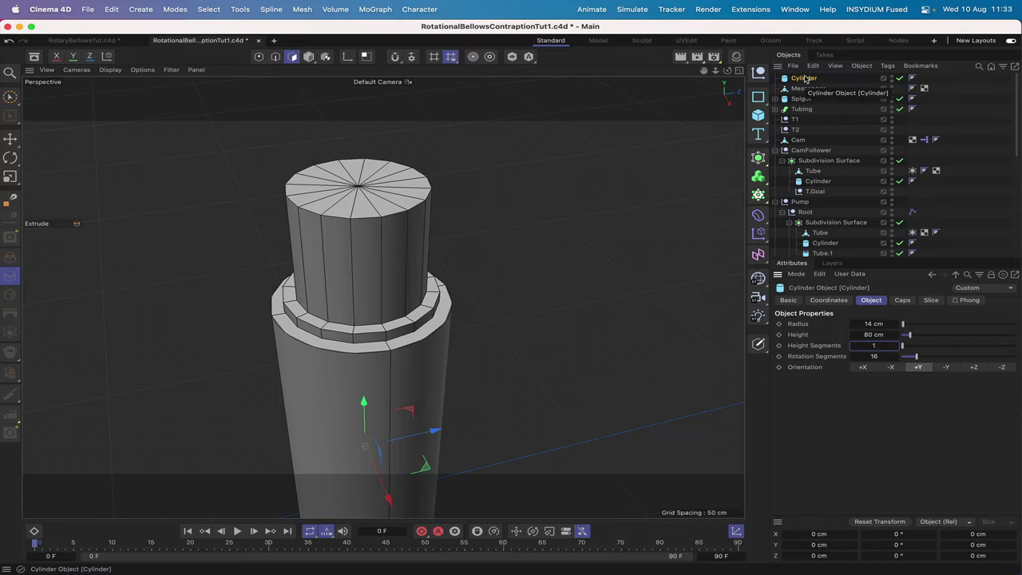
pyautogui.press('c')
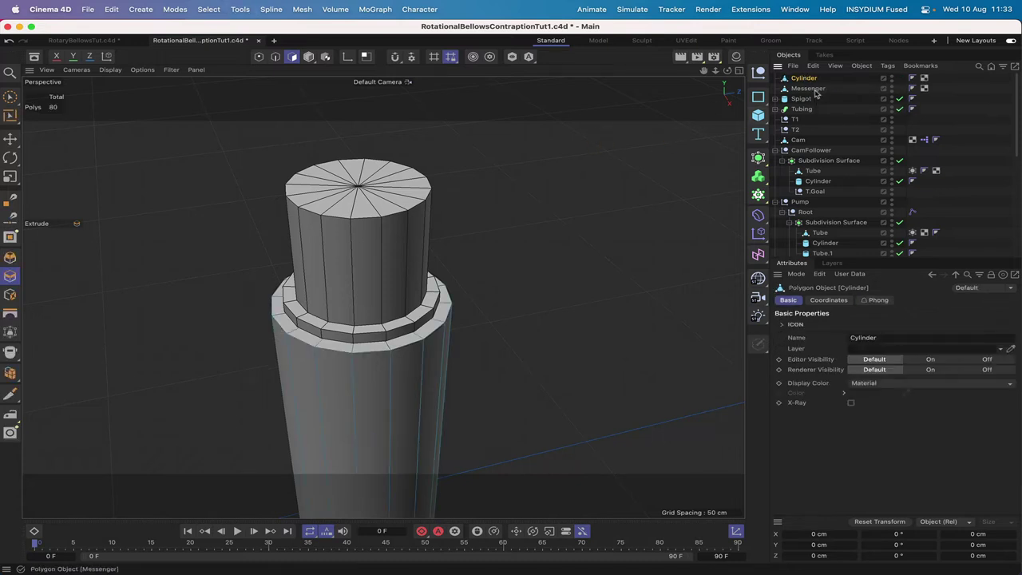
# With Messenger hidden, loop-select the cap's inner edge ring and scale it outward.
pyautogui.click(892, 88)
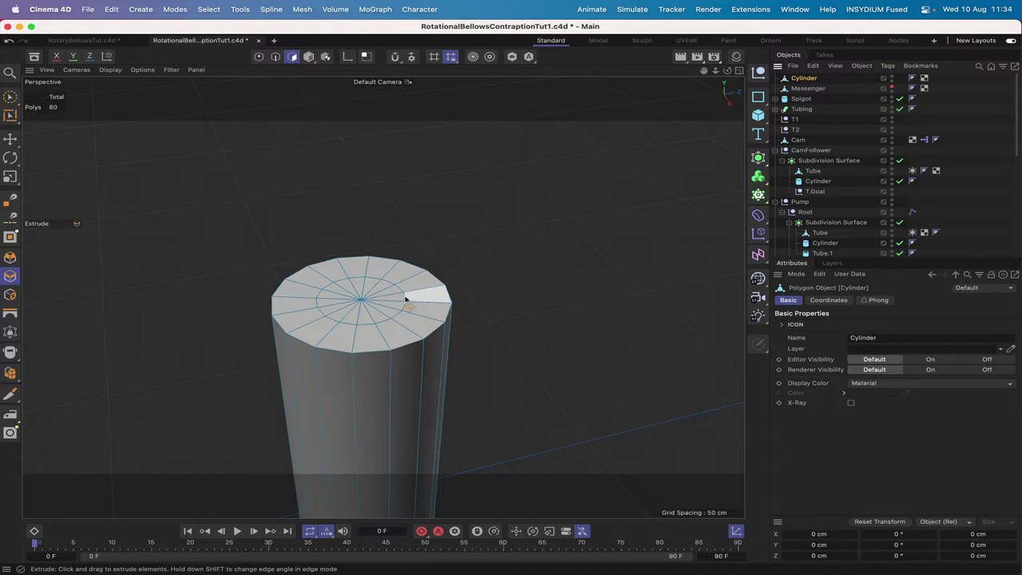
pyautogui.press('u')
pyautogui.press('l')
pyautogui.click(275, 57)
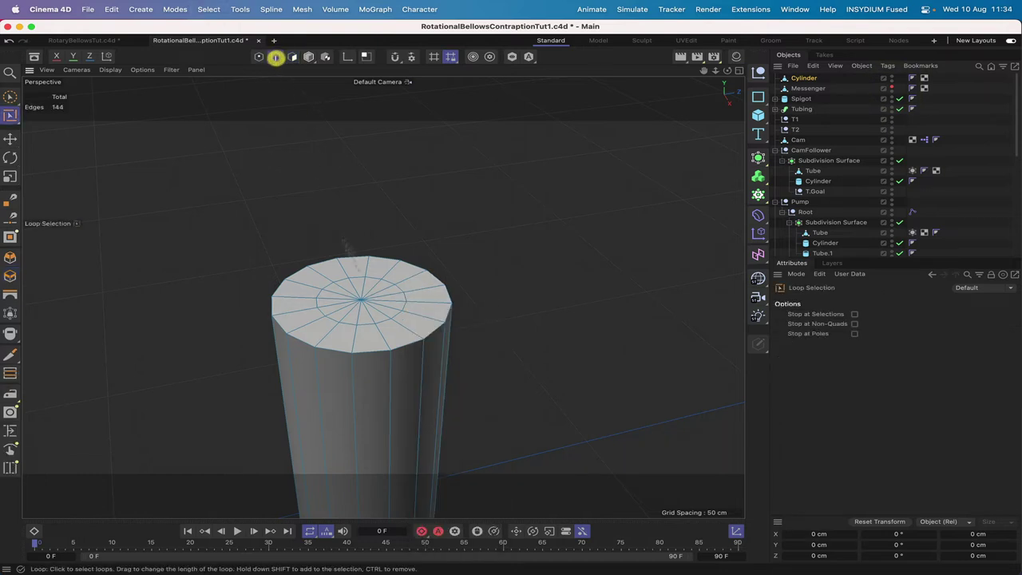
pyautogui.click(401, 296)
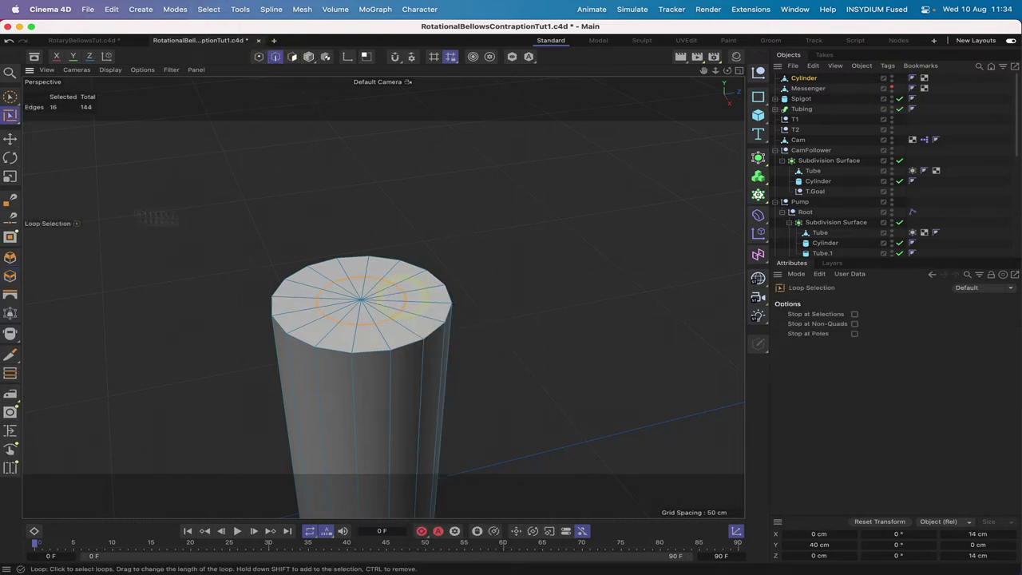
pyautogui.click(10, 176)
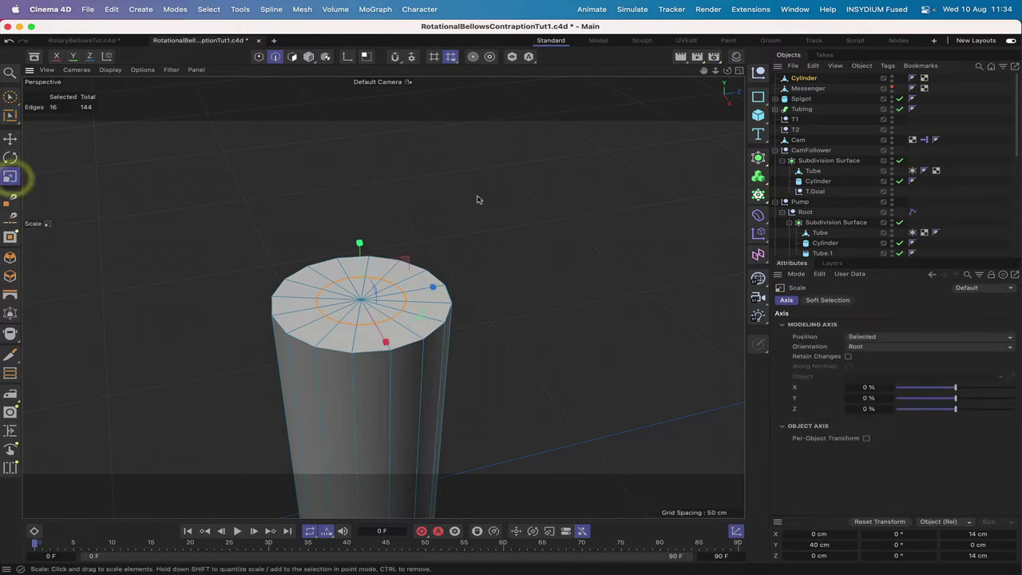
pyautogui.moveTo(477, 199); pyautogui.dragTo(583, 199)
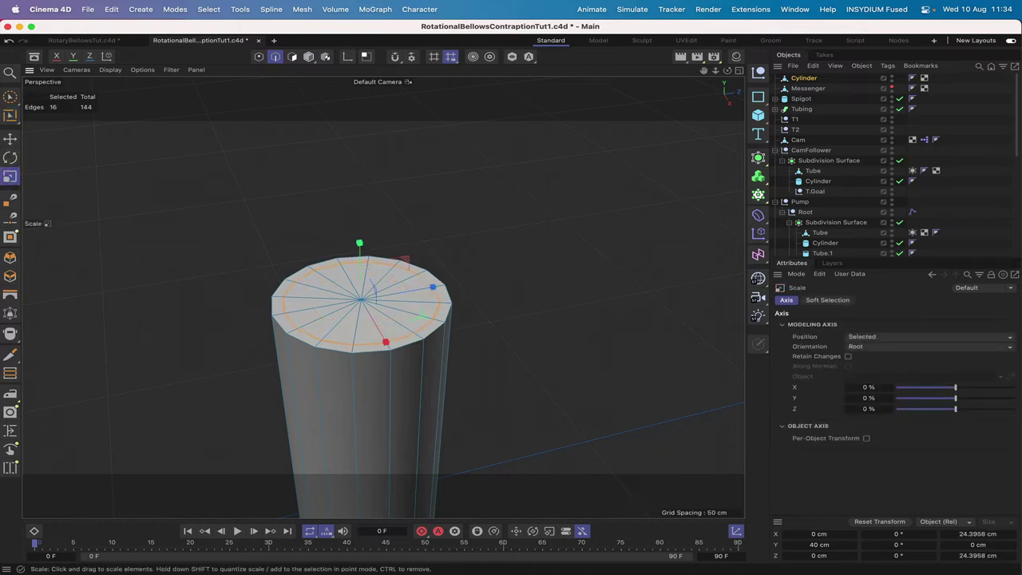
# Unhide Messenger, enlarge the edge ring to 24.96 cm to fit it, and enter Polygons mode.
pyautogui.click(892, 88)
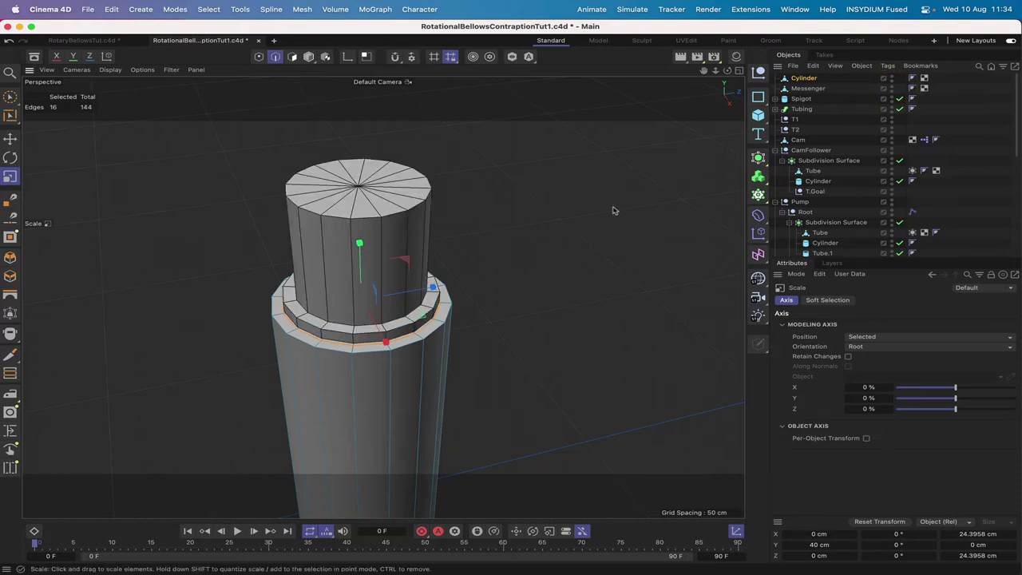
pyautogui.moveTo(613, 211); pyautogui.dragTo(624, 210)
pyautogui.click(309, 58)
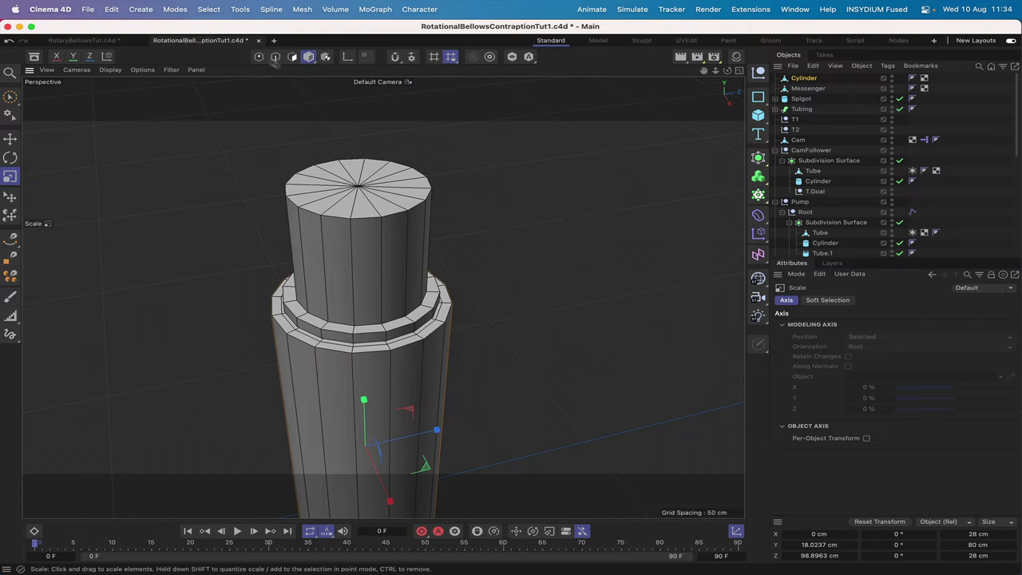
pyautogui.click(292, 57)
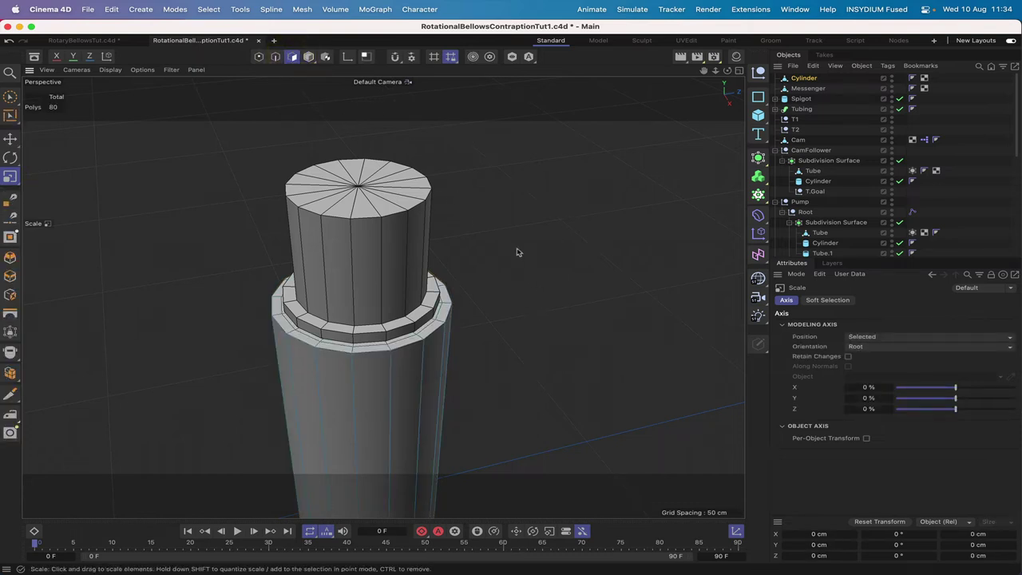
# Loop-select the shoulder face ring and extrude it with a 22 cm offset.
pyautogui.press('u')
pyautogui.press('l')
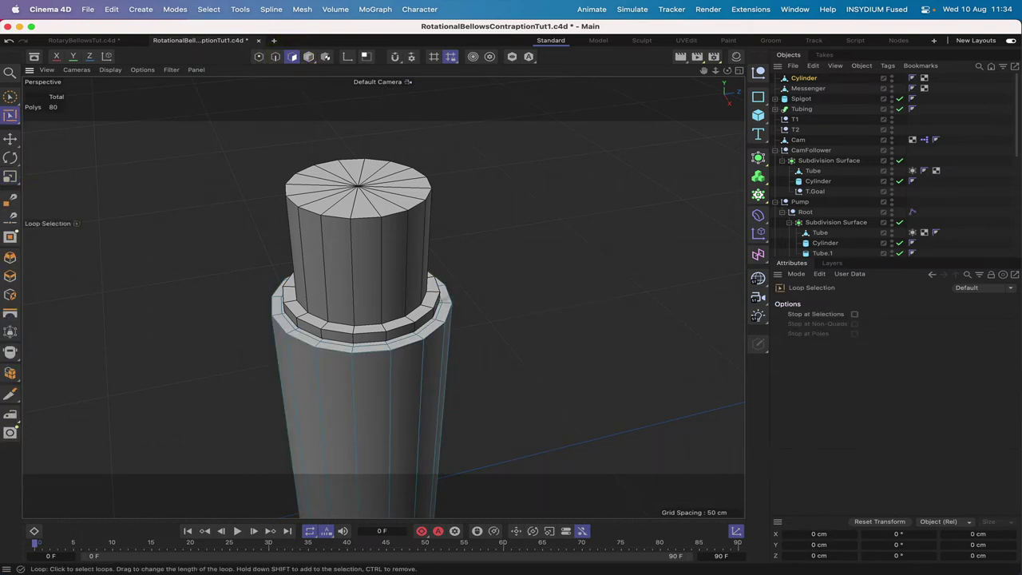
pyautogui.click(438, 318)
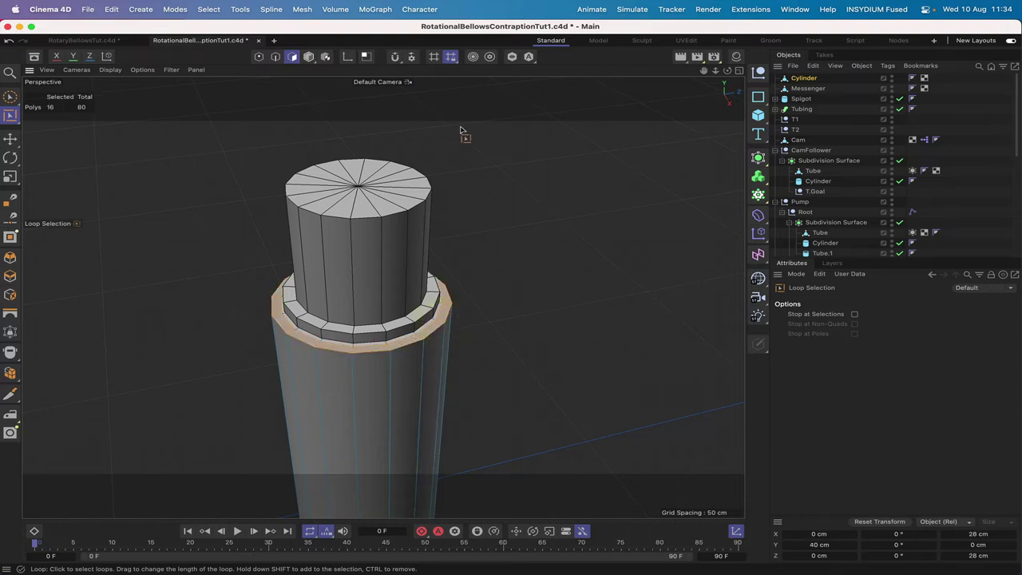
pyautogui.press('d')
pyautogui.click(866, 323)
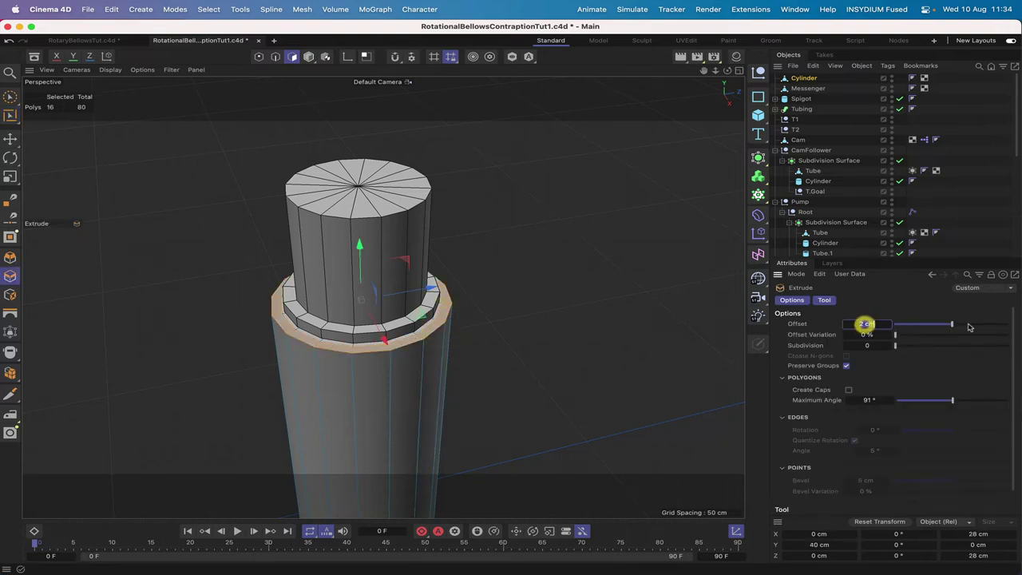
pyautogui.write('20')
pyautogui.press('Return')
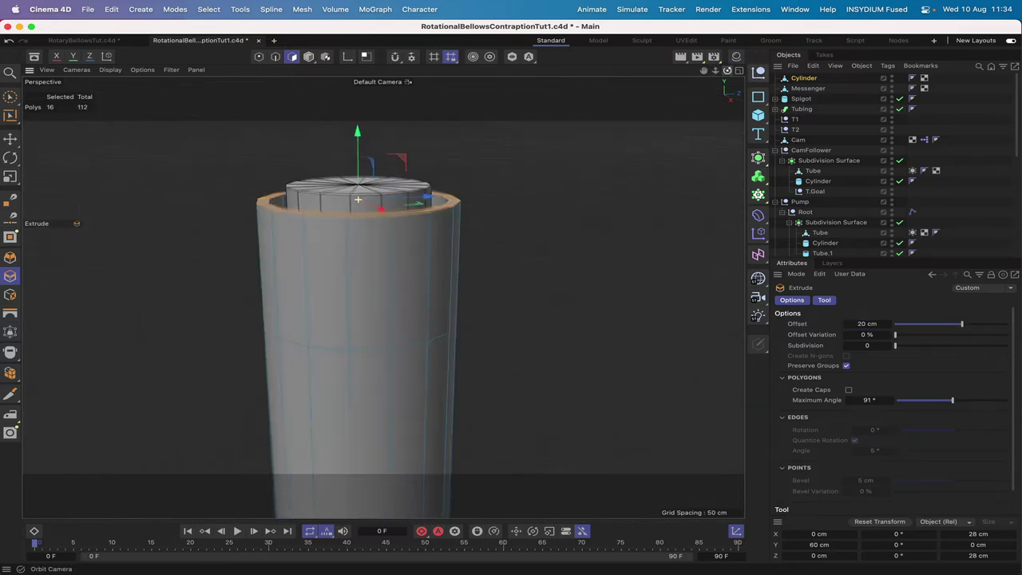
pyautogui.click(864, 323)
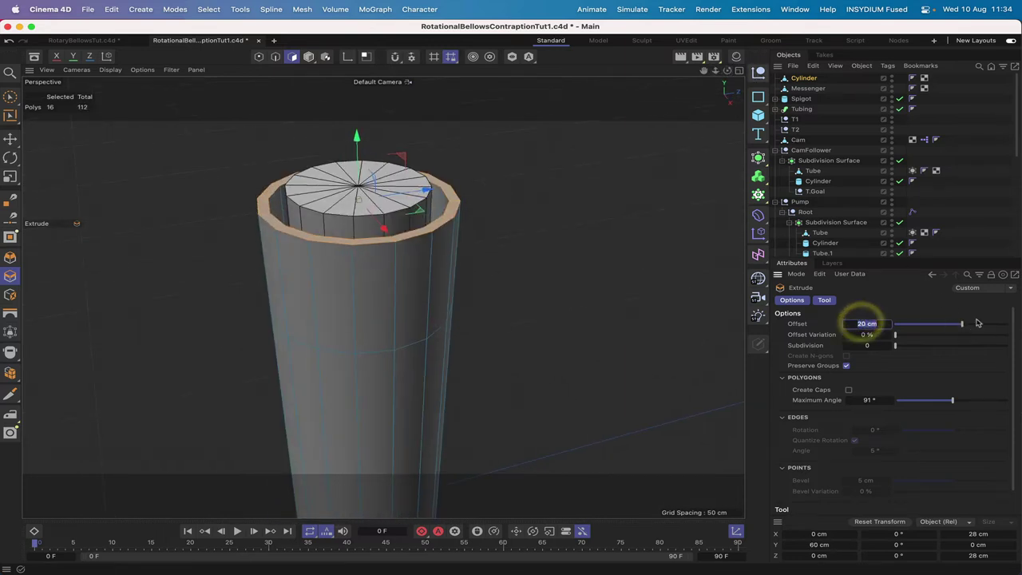
pyautogui.write('22')
pyautogui.press('Return')
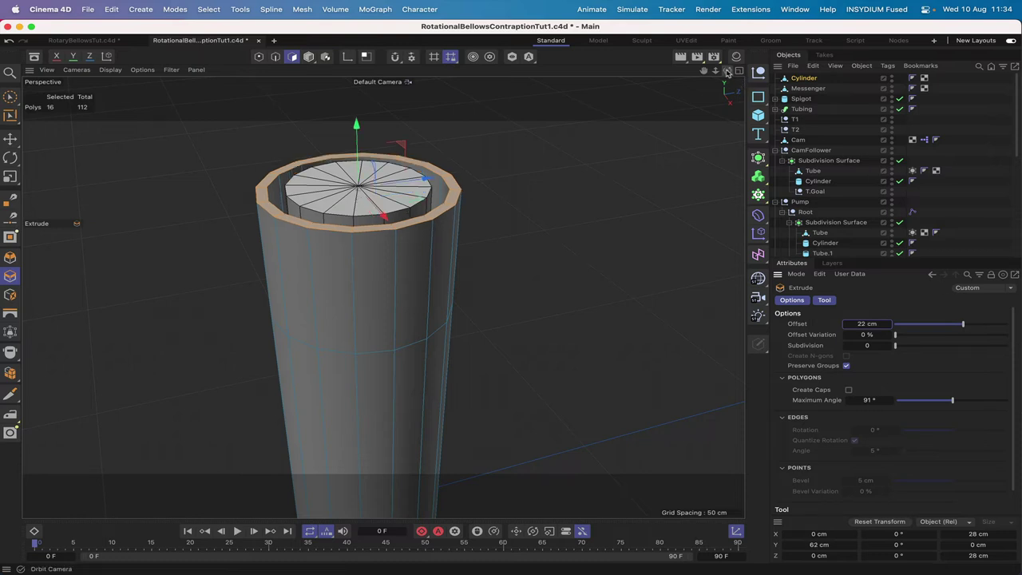
pyautogui.moveTo(726, 70)
pyautogui.mouseDown()
pyautogui.moveTo(728, 58)
pyautogui.moveTo(727, 79)
pyautogui.mouseUp()
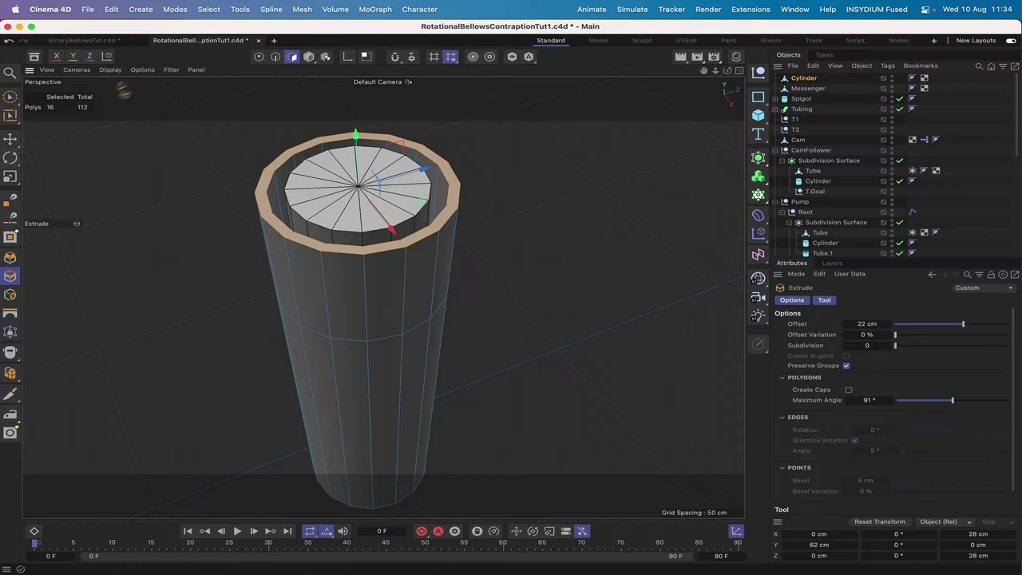
# Loop-select the sleeve's band of faces and hide it with Select > Hide Selected.
pyautogui.press('u')
pyautogui.press('l')
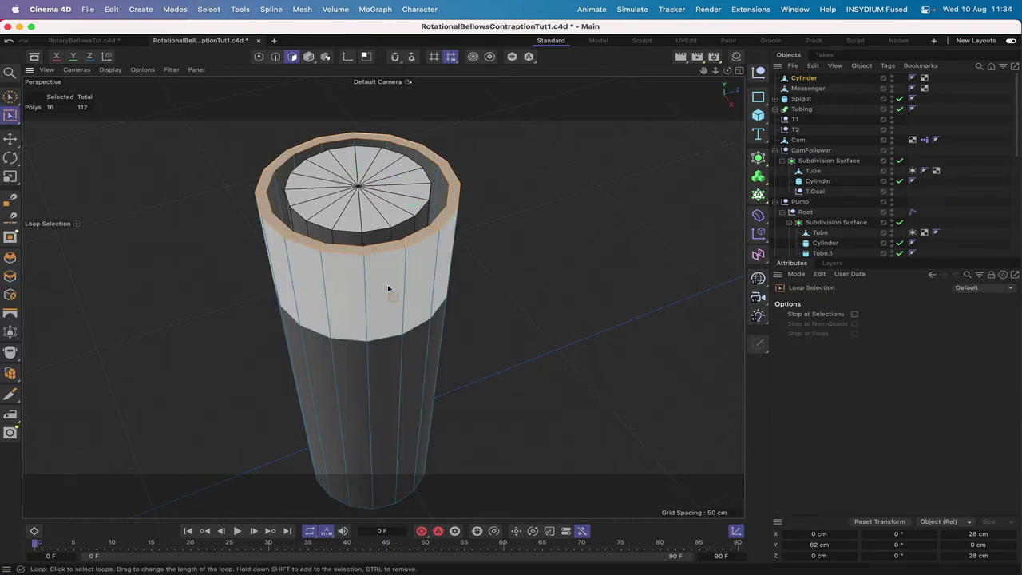
pyautogui.click(389, 286)
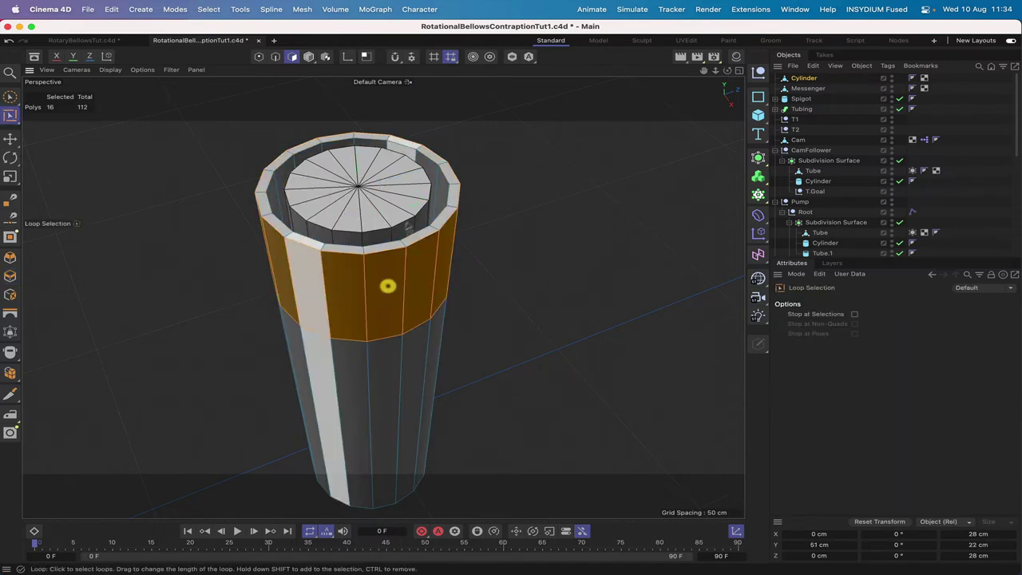
pyautogui.click(209, 9)
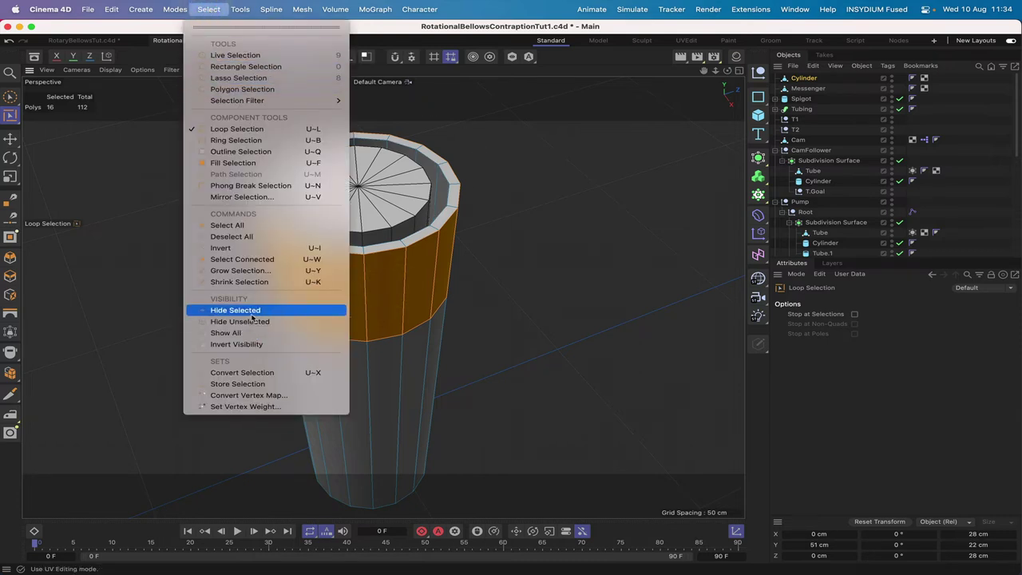
pyautogui.click(250, 311)
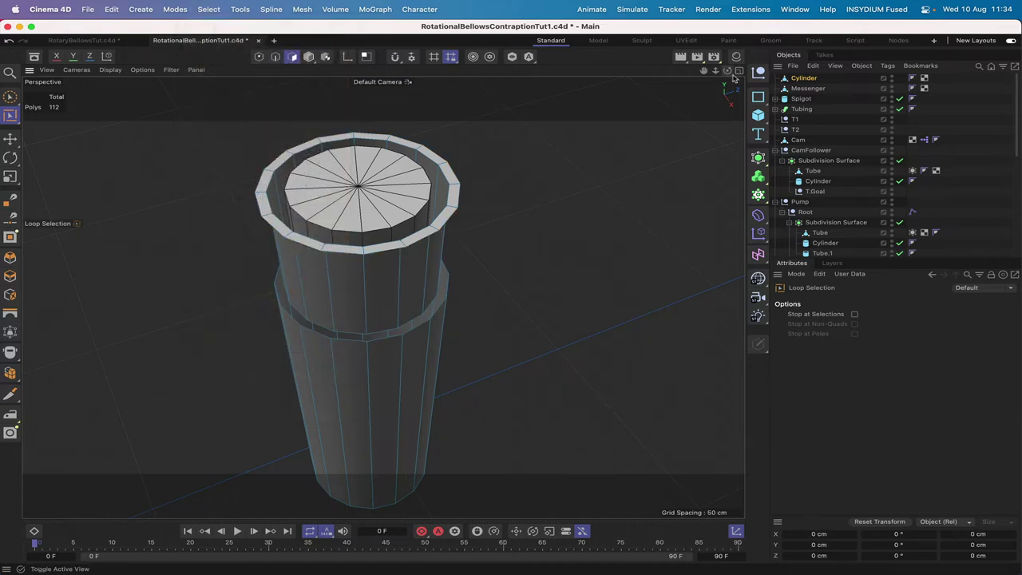
# Add a loop cut near the top of the inner cylinder with the Loop Cut tool.
pyautogui.moveTo(727, 71); pyautogui.dragTo(527, 141)
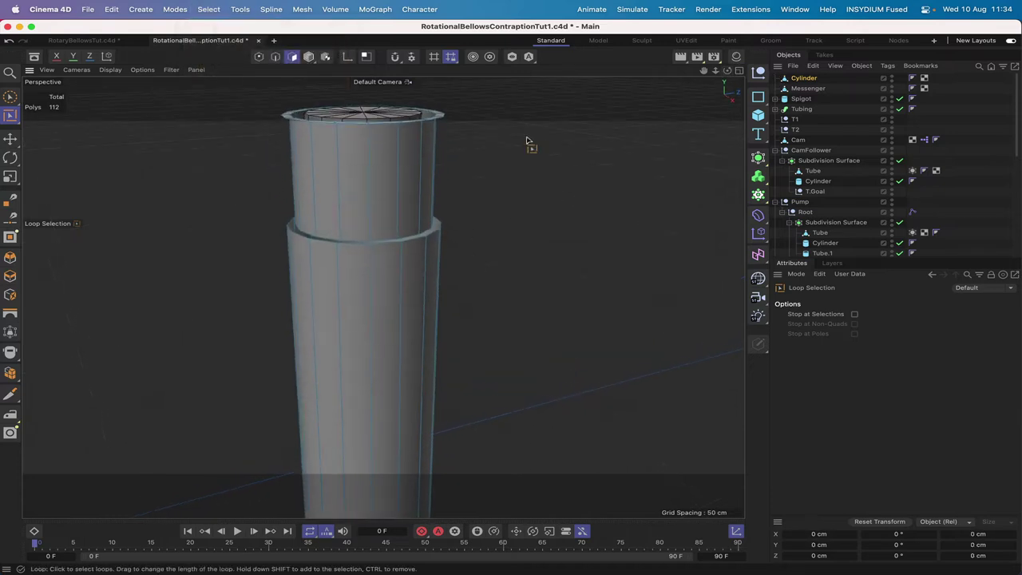
pyautogui.press('k')
pyautogui.press('l')
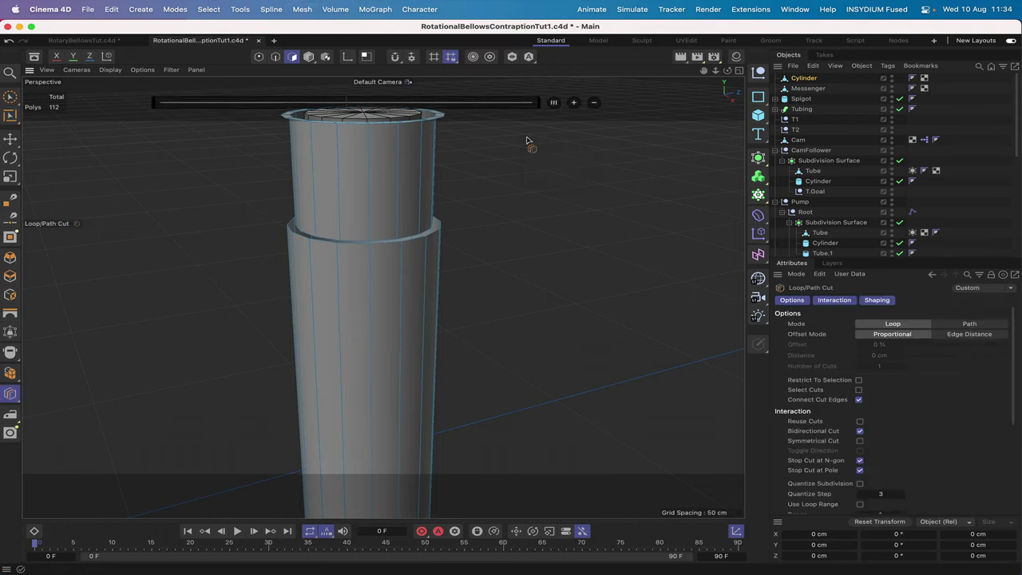
pyautogui.click(401, 140)
pyautogui.click(10, 97)
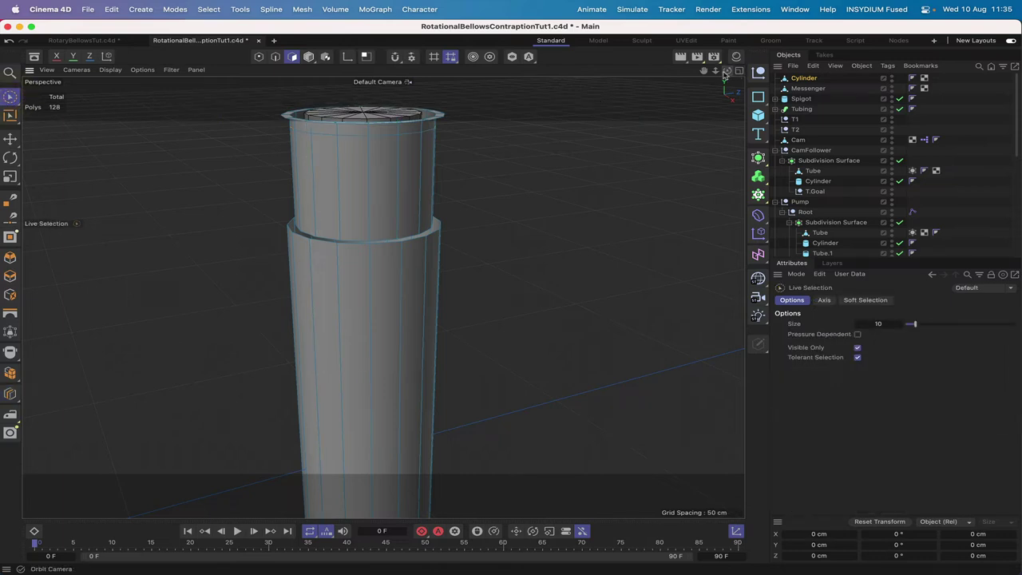
pyautogui.moveTo(728, 70); pyautogui.dragTo(366, 388)
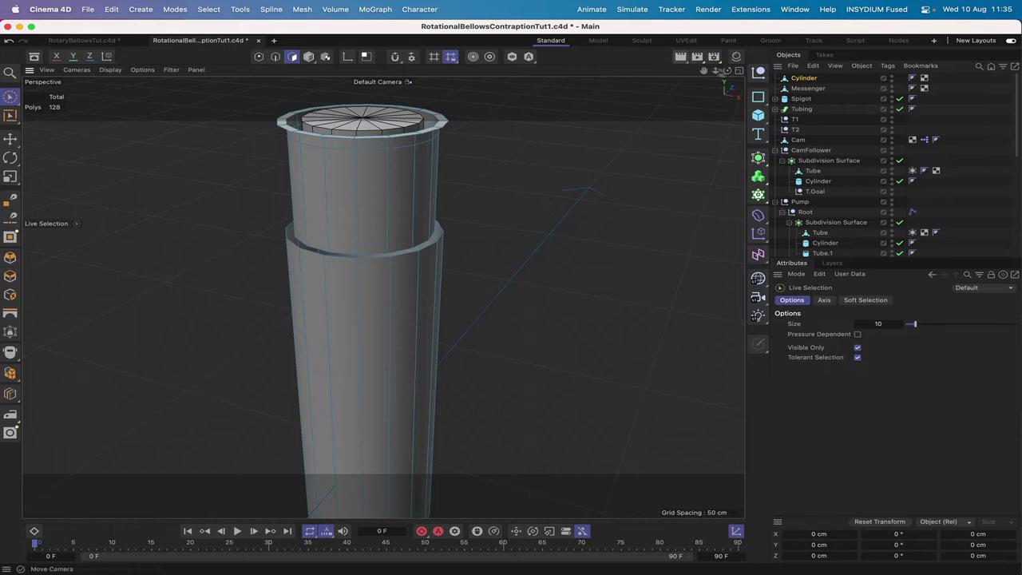
pyautogui.keyDown('alt'); pyautogui.moveTo(343, 399); pyautogui.dragTo(364, 388); pyautogui.keyUp('alt')
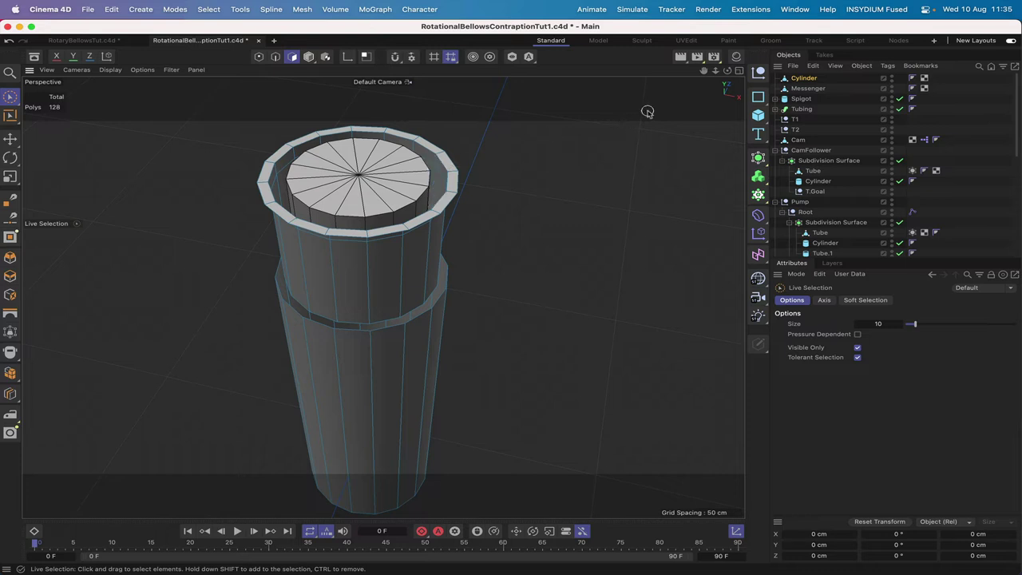
pyautogui.moveTo(727, 70)
pyautogui.mouseDown()
pyautogui.moveTo(727, 88)
pyautogui.moveTo(727, 72)
pyautogui.mouseUp()
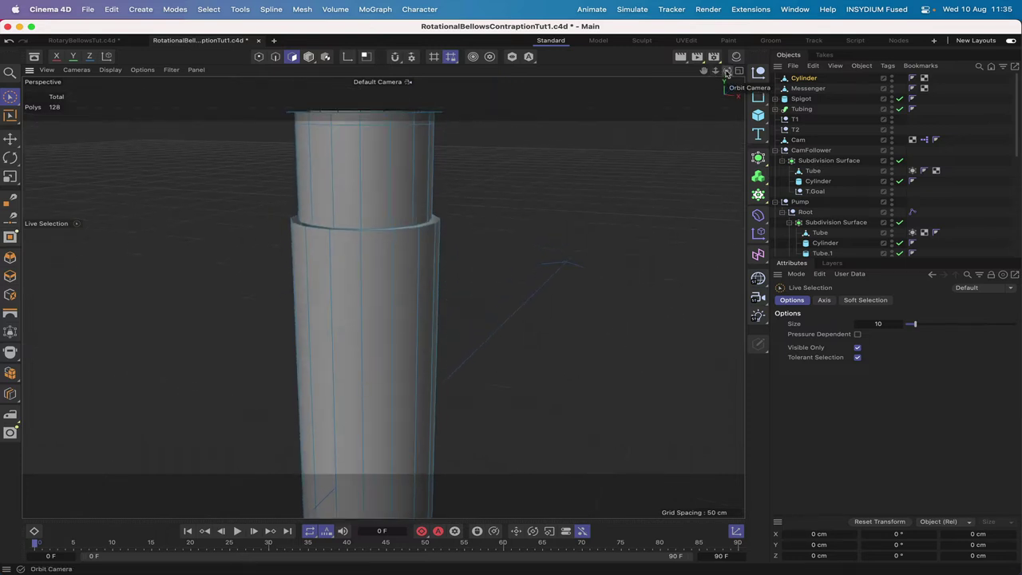
pyautogui.press('F3')
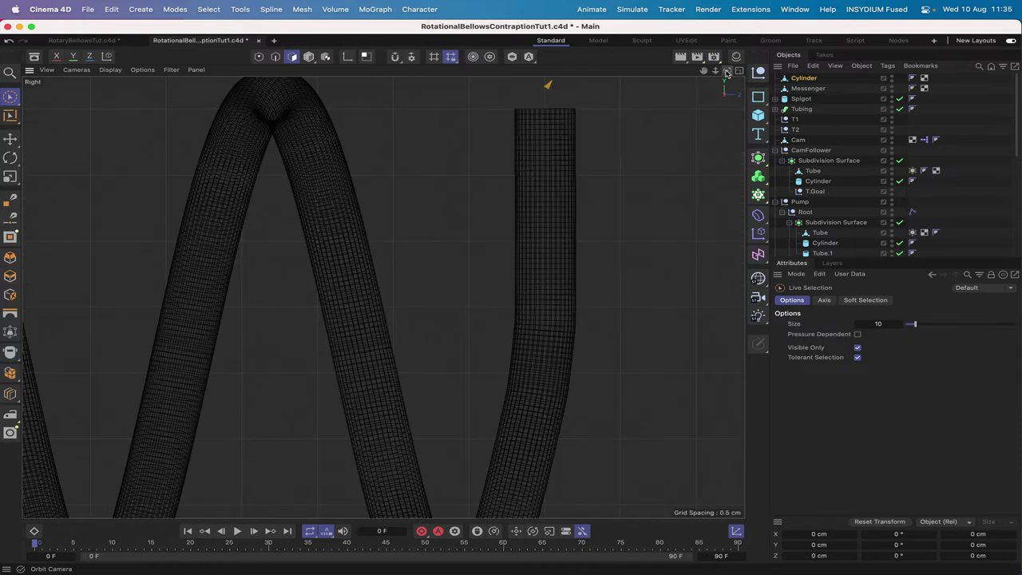
pyautogui.press('o')
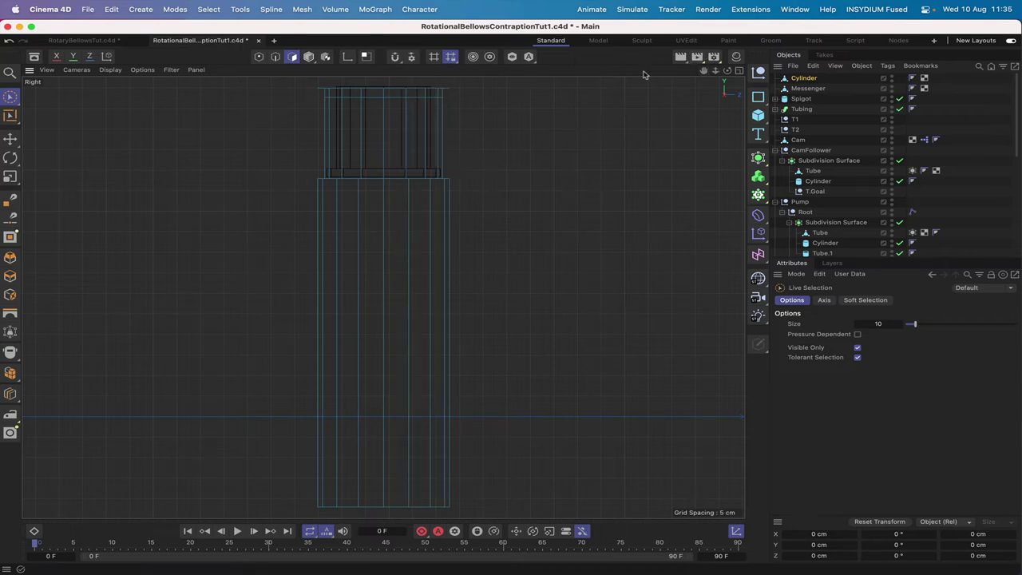
pyautogui.press('F1')
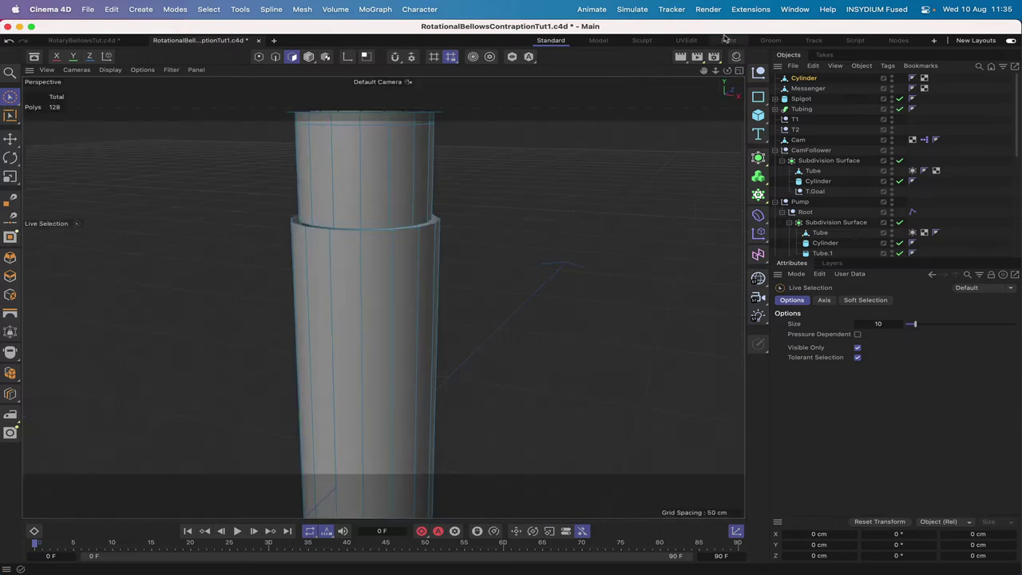
pyautogui.moveTo(726, 70)
pyautogui.mouseDown()
pyautogui.moveTo(727, 87)
pyautogui.moveTo(727, 75)
pyautogui.mouseUp()
# Loop-select the top rim face ring and extrude it with a 1.6 cm offset.
pyautogui.press('u')
pyautogui.press('l')
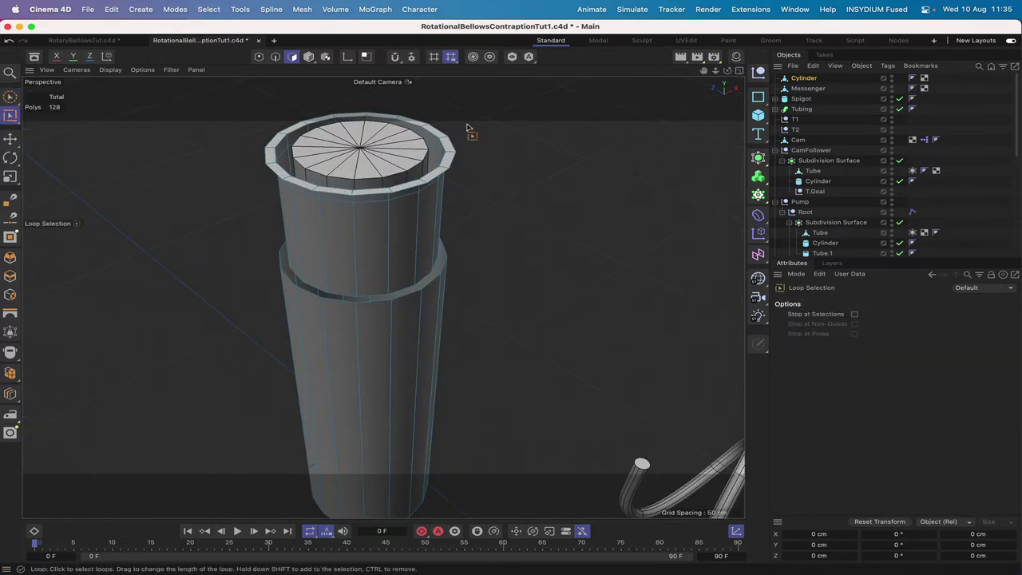
pyautogui.click(435, 143)
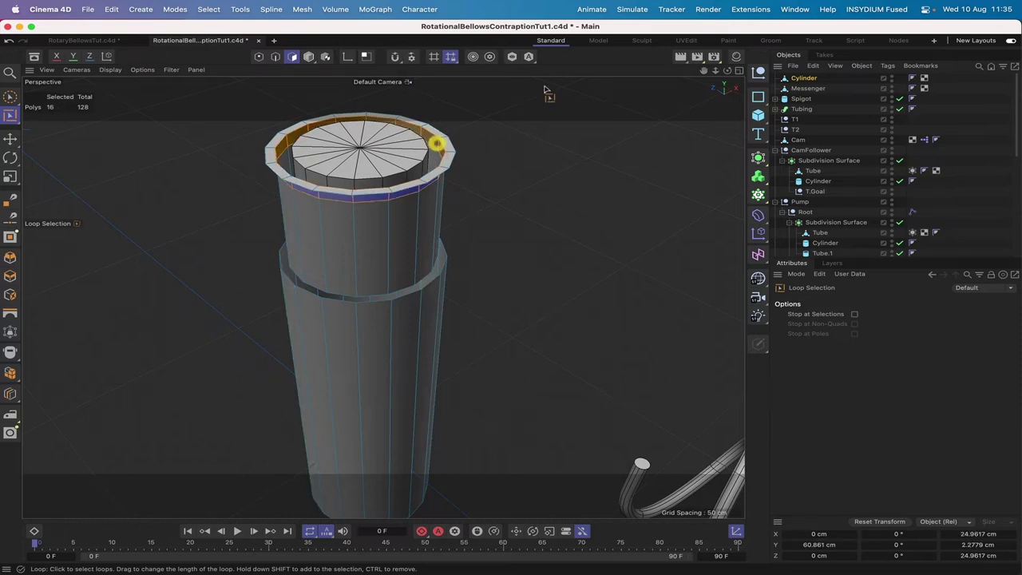
pyautogui.press('d')
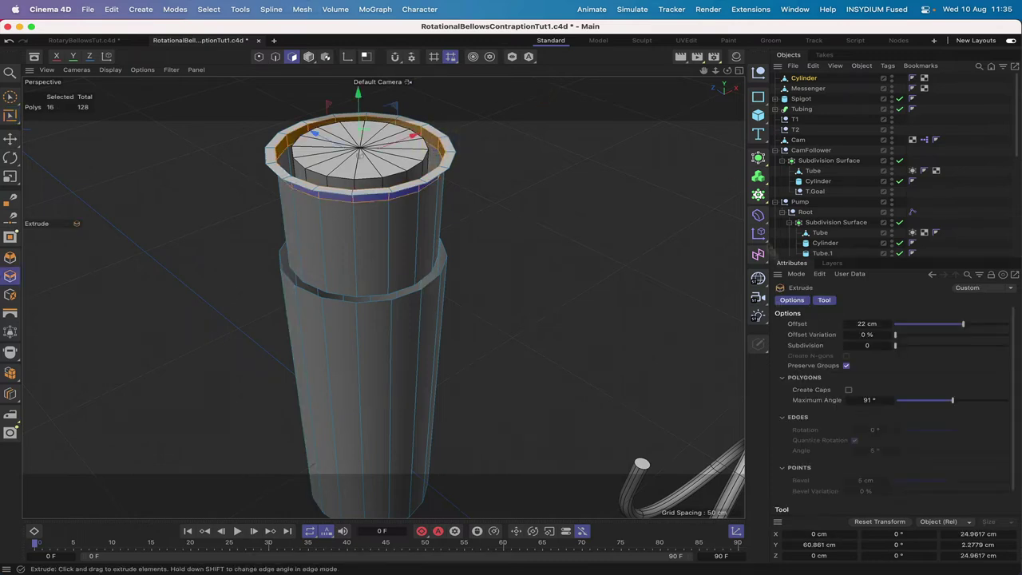
pyautogui.click(864, 323)
pyautogui.write('22')
pyautogui.press('Return')
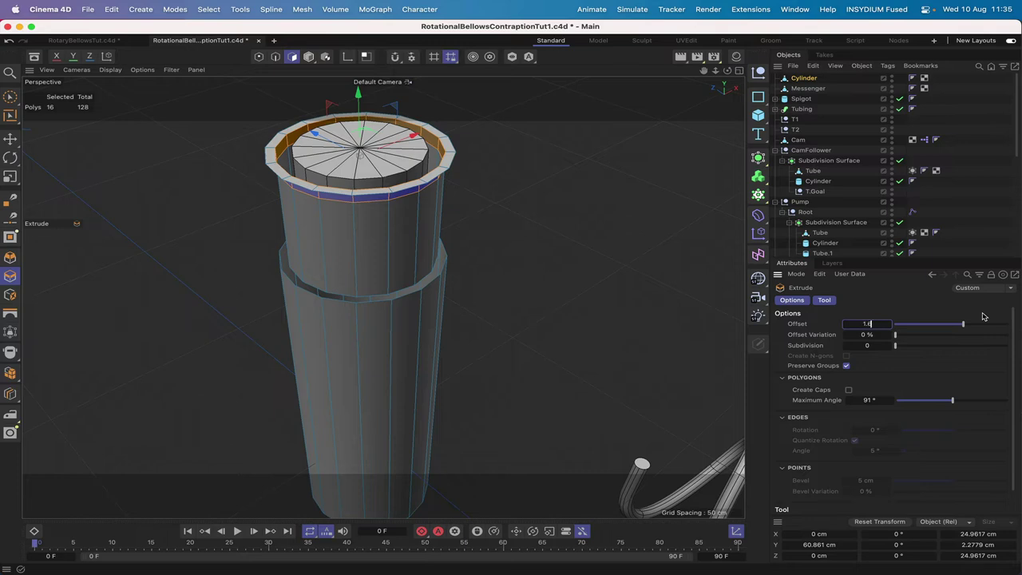
pyautogui.press('Return')
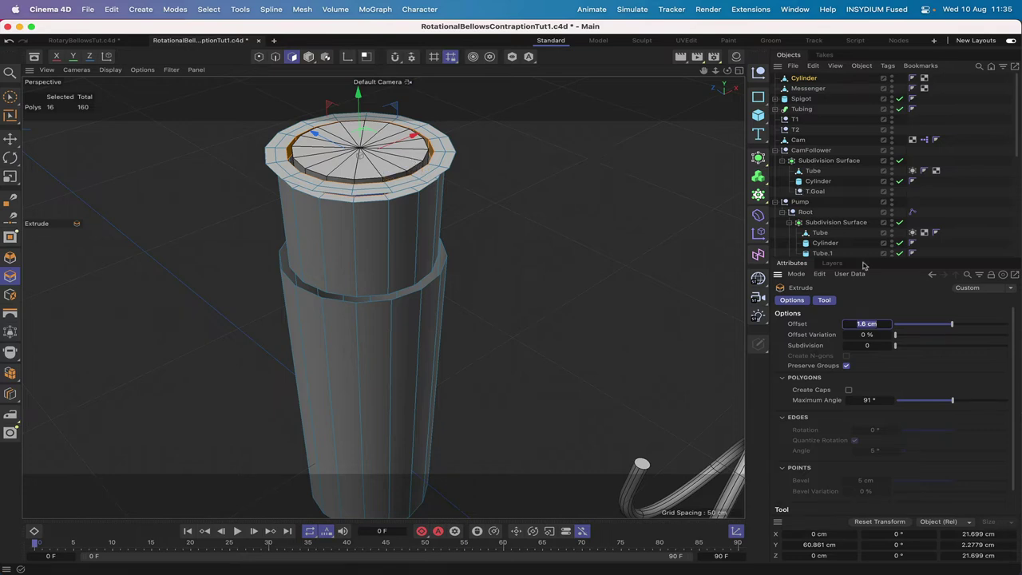
pyautogui.click(870, 323)
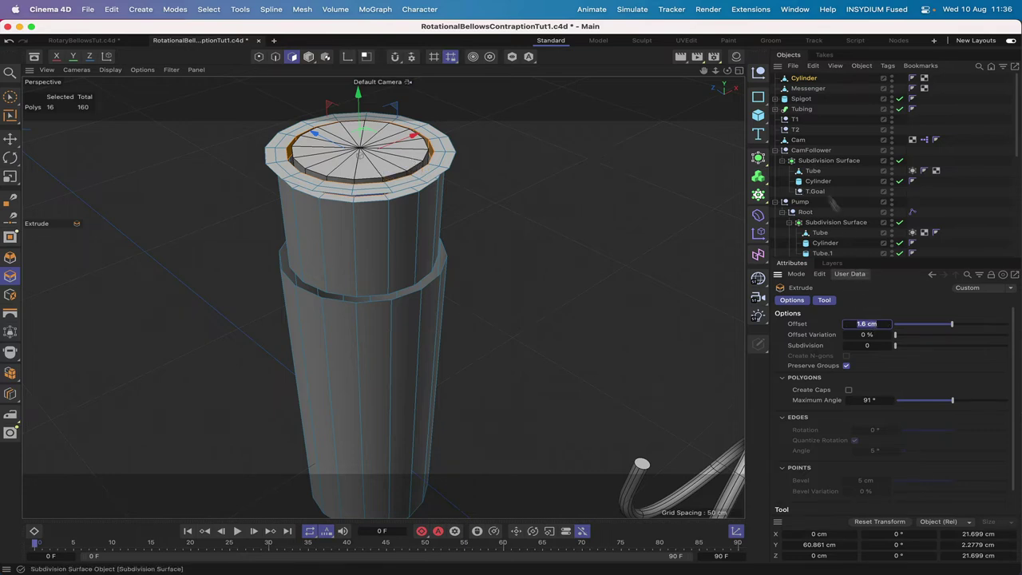
# Reveal the hidden sleeve faces with Select > Show All and inspect the cylinder's underside.
pyautogui.click(207, 9)
pyautogui.click(226, 334)
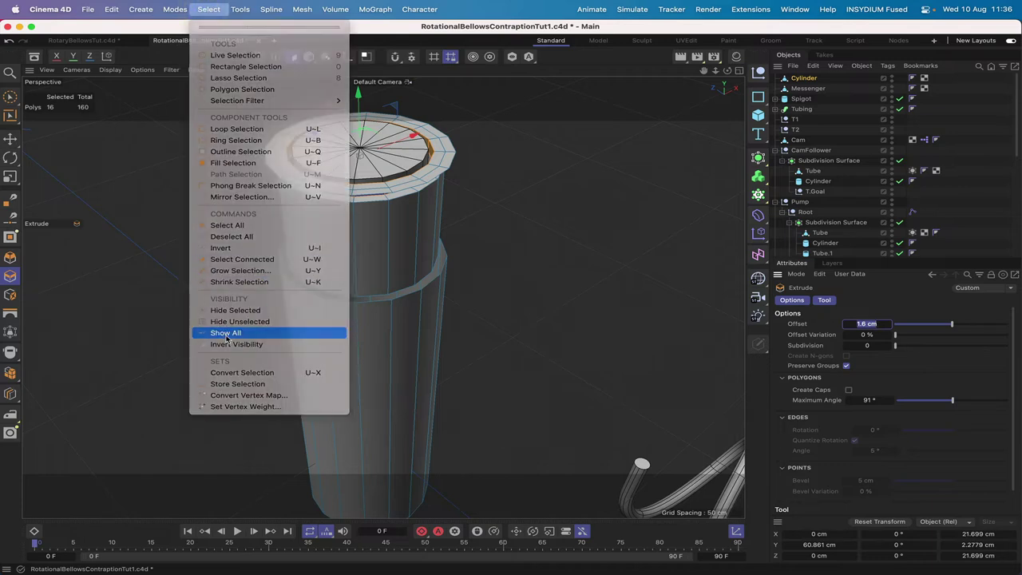
pyautogui.moveTo(726, 70); pyautogui.dragTo(447, 276)
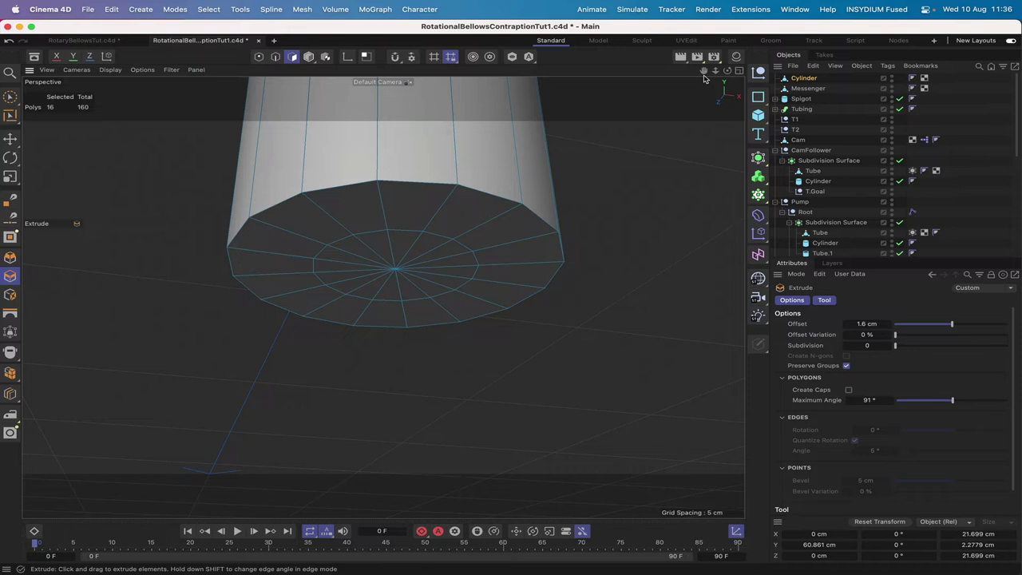
# In the Right view, select both Cylinder and Messenger and activate the Move tool.
pyautogui.press('F3')
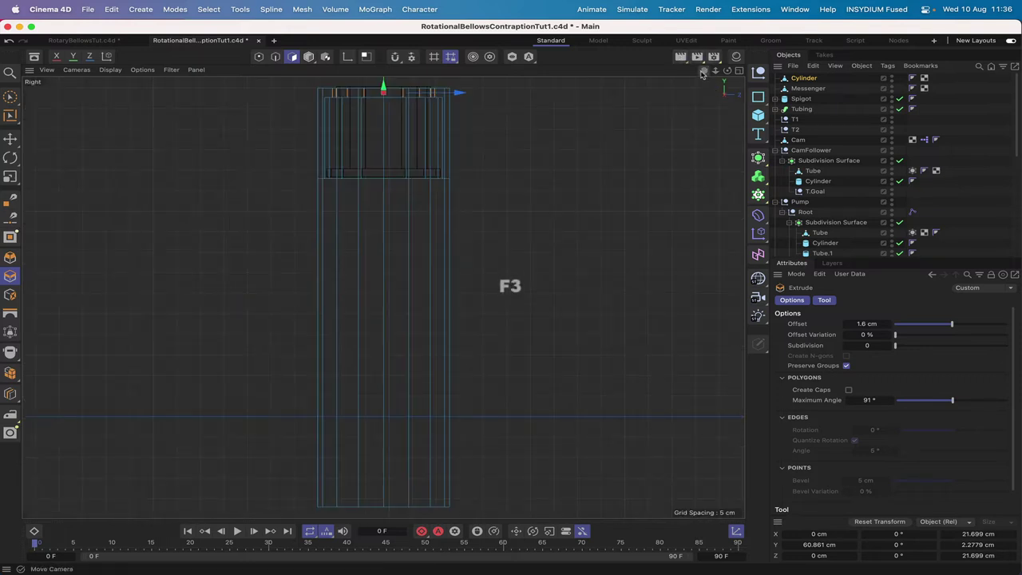
pyautogui.keyDown('shift'); pyautogui.click(808, 88); pyautogui.keyUp('shift')
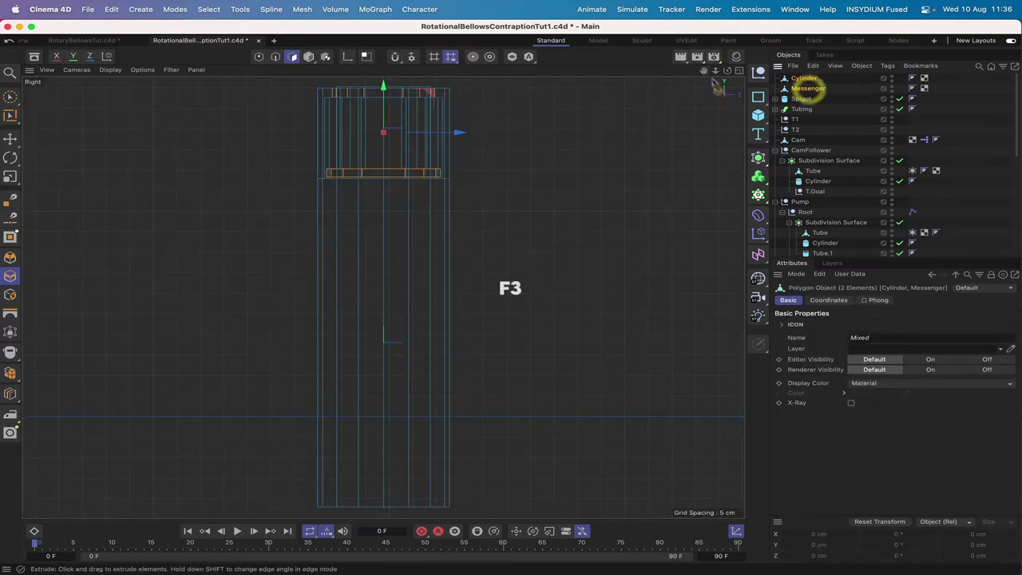
pyautogui.keyDown('alt'); pyautogui.moveTo(395, 409); pyautogui.dragTo(382, 297, button='middle'); pyautogui.keyUp('alt')
pyautogui.scroll(5, 382, 296)
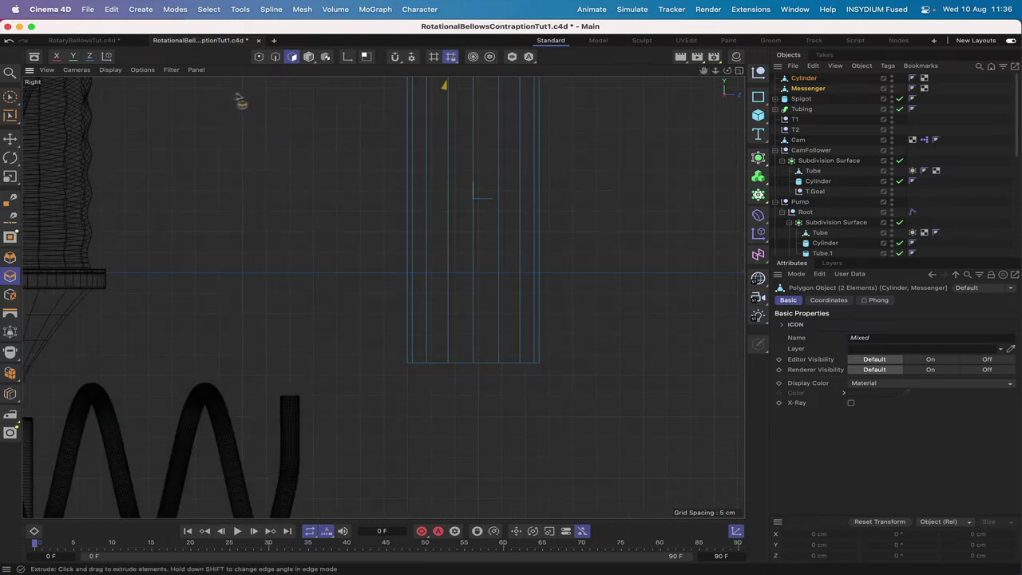
pyautogui.click(10, 138)
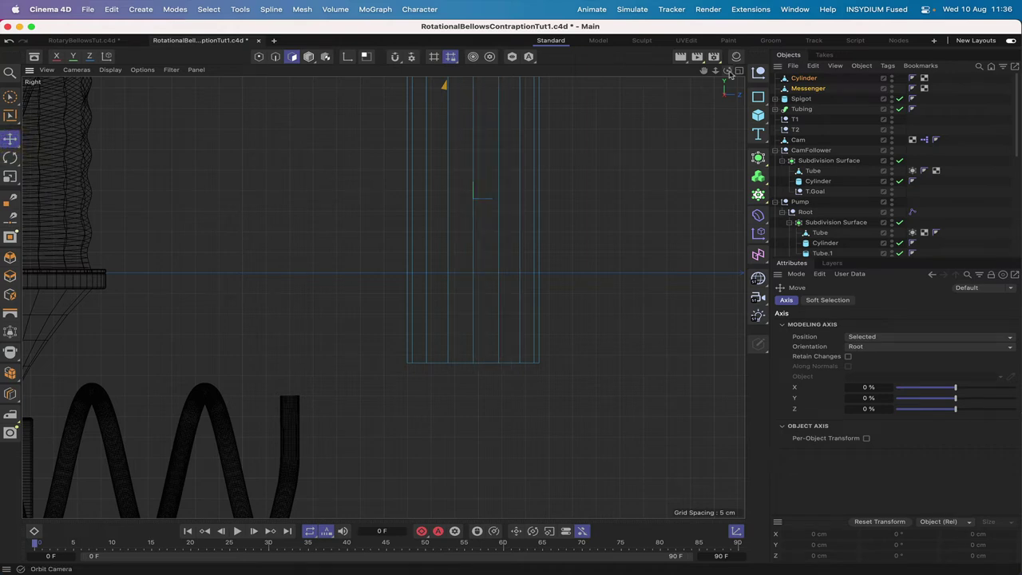
pyautogui.press('h')
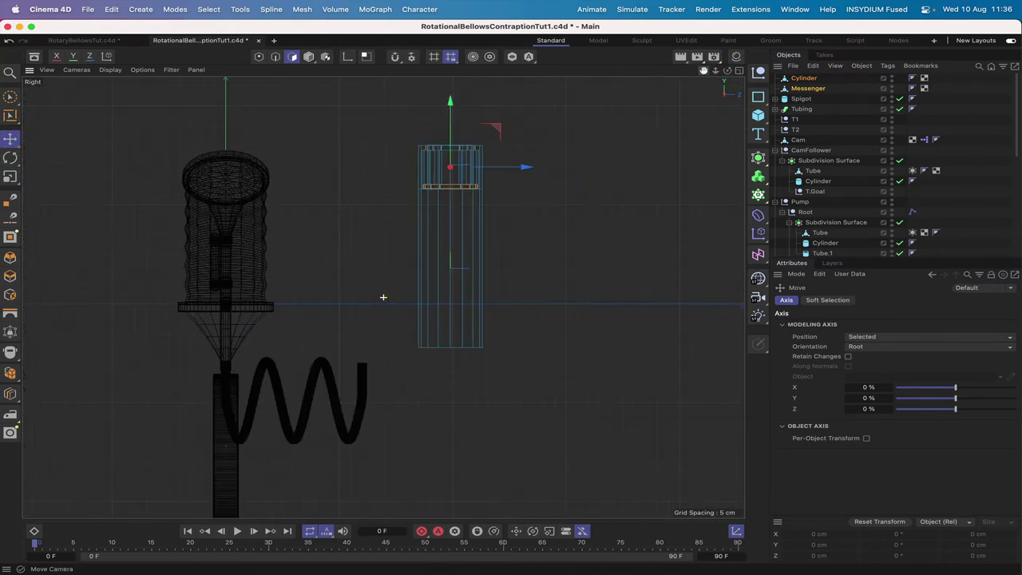
pyautogui.moveTo(527, 171); pyautogui.dragTo(472, 171)
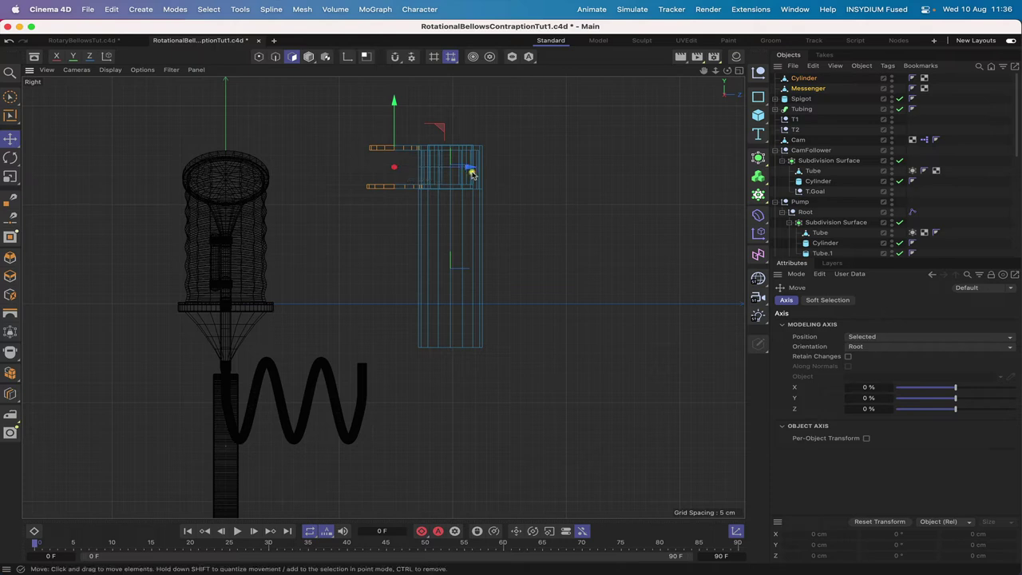
pyautogui.press('super+z')
# In Model mode, move the pair about 38.7 cm along Z and lower it to Y 41.9426 cm.
pyautogui.click(309, 56)
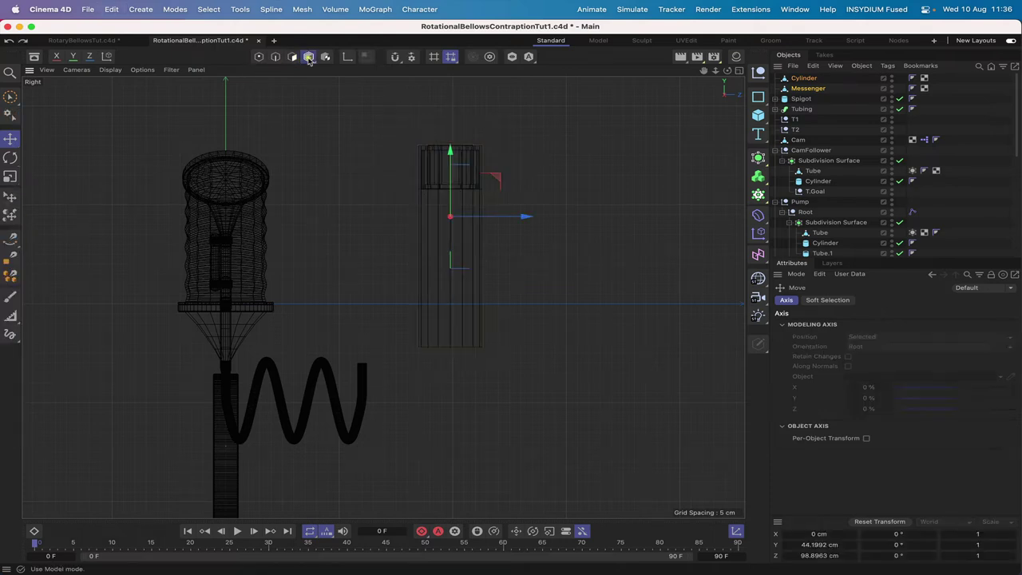
pyautogui.moveTo(524, 221); pyautogui.dragTo(434, 228)
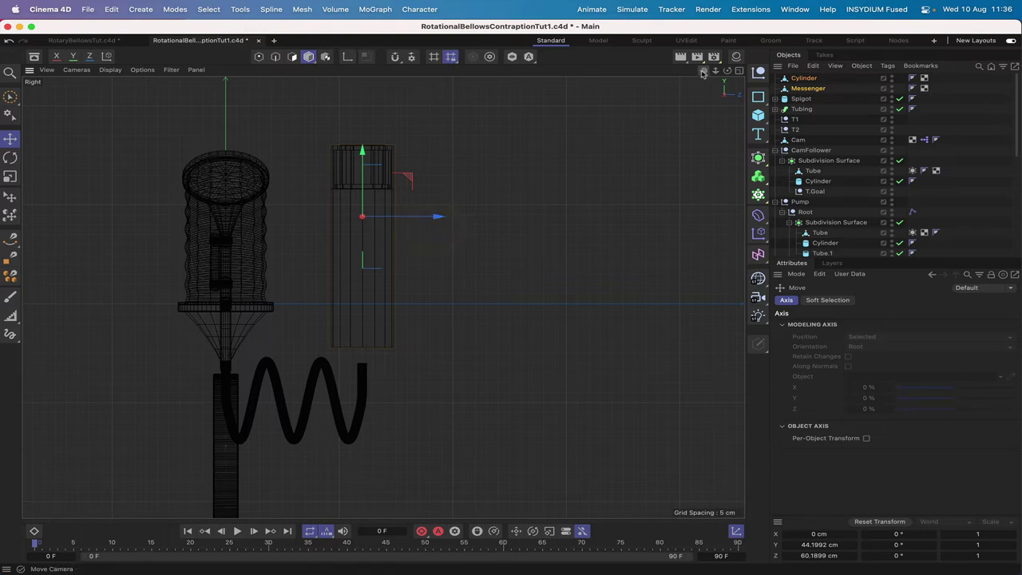
pyautogui.moveTo(703, 72); pyautogui.dragTo(507, 296)
pyautogui.scroll(5, 381, 297)
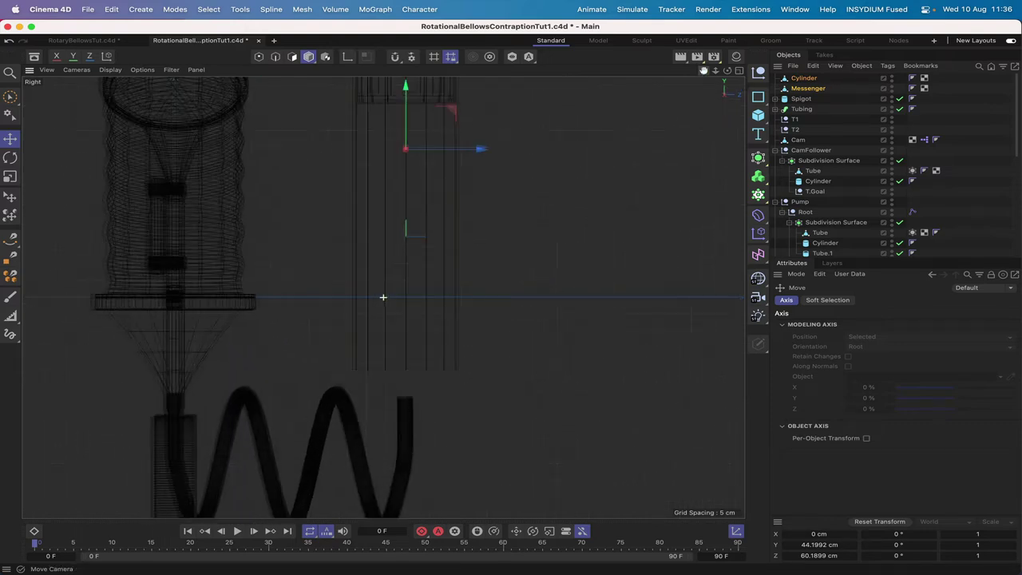
pyautogui.moveTo(414, 83); pyautogui.dragTo(413, 92)
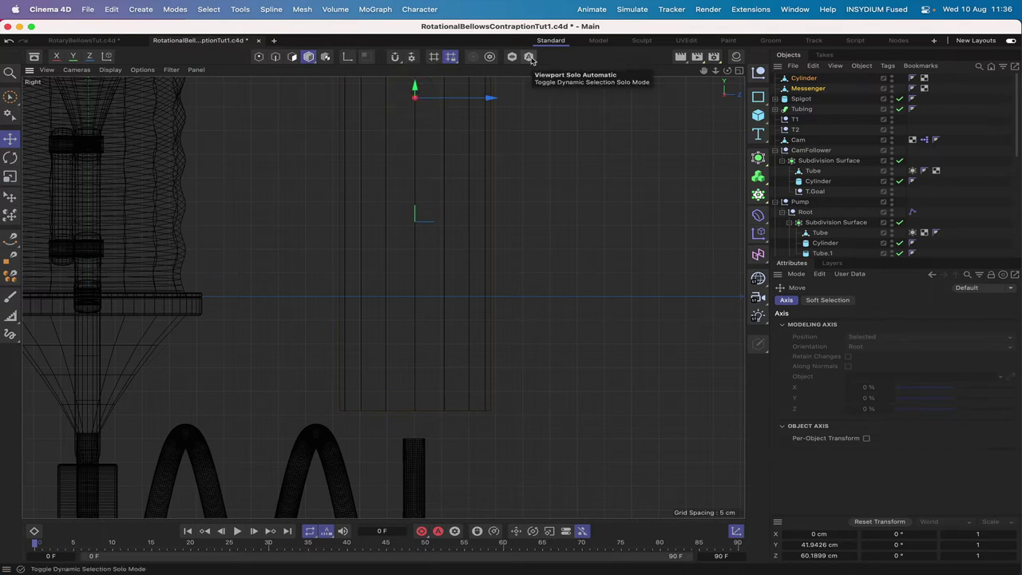
pyautogui.press('F1')
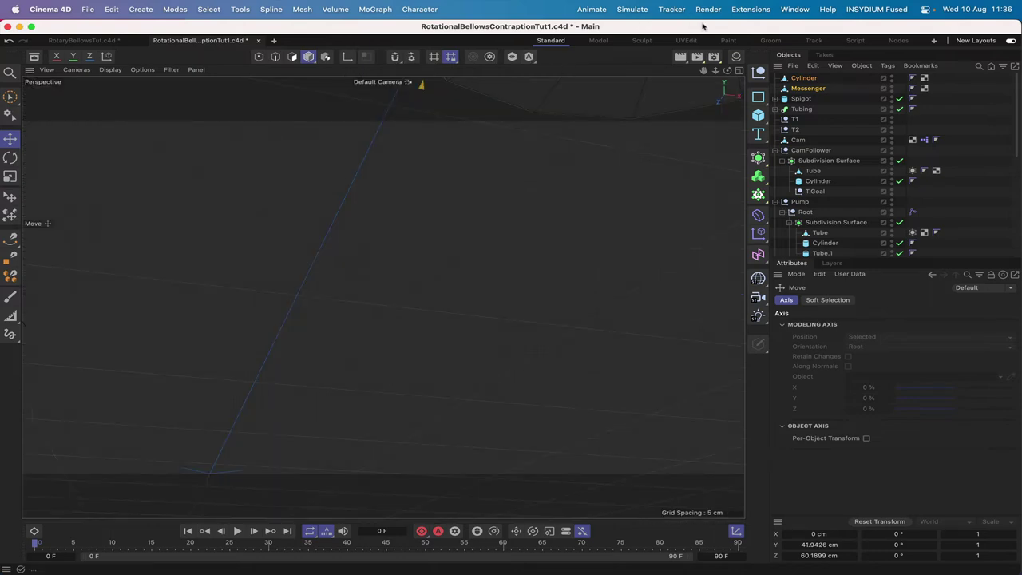
# Slide the pair along X to 56.7 cm, refine to 60.0191 cm, then select Cylinder alone.
pyautogui.press('o')
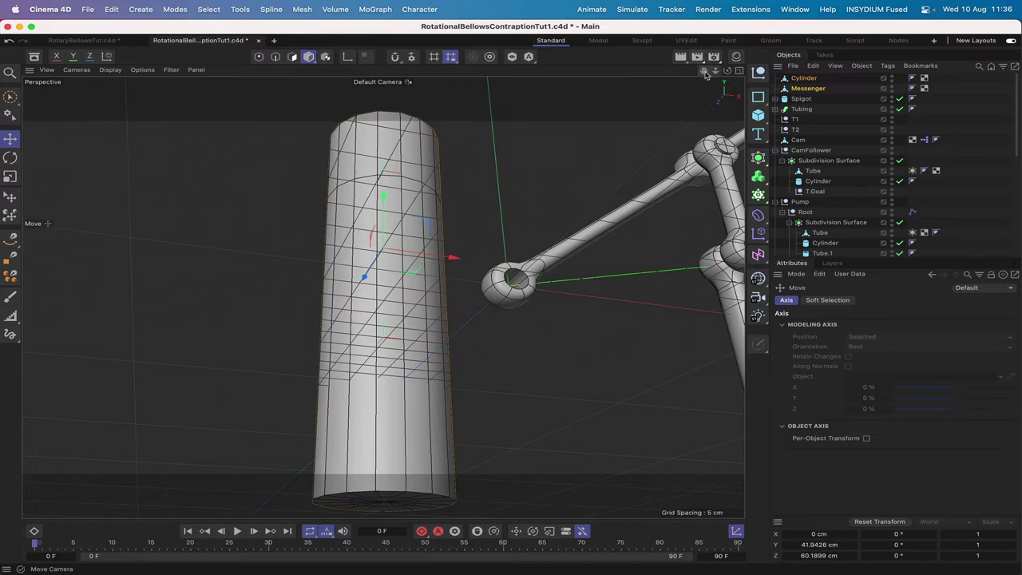
pyautogui.moveTo(703, 71)
pyautogui.mouseDown()
pyautogui.moveTo(729, 73)
pyautogui.moveTo(708, 74)
pyautogui.mouseUp()
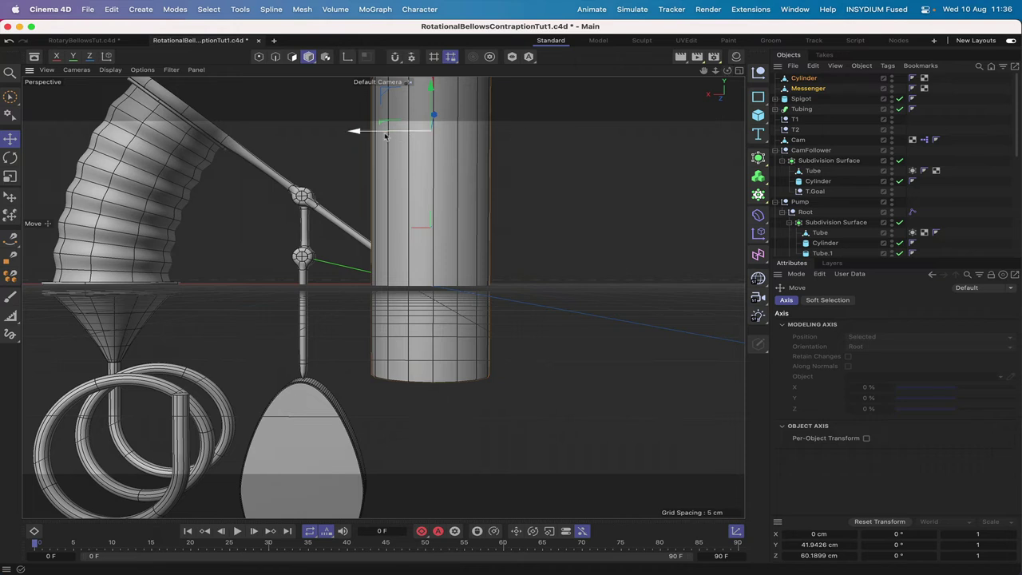
pyautogui.moveTo(385, 136); pyautogui.dragTo(146, 146)
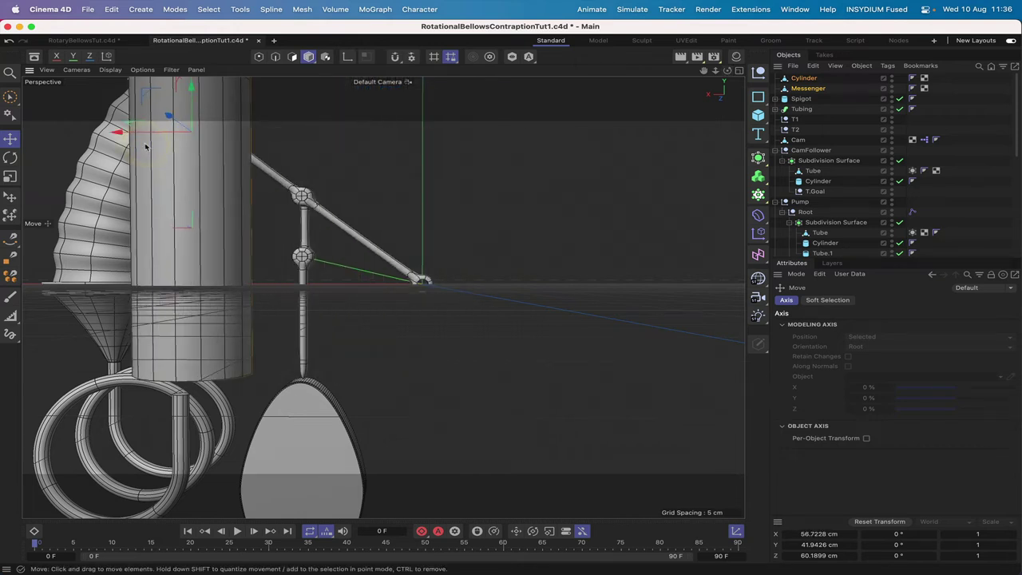
pyautogui.press('F4')
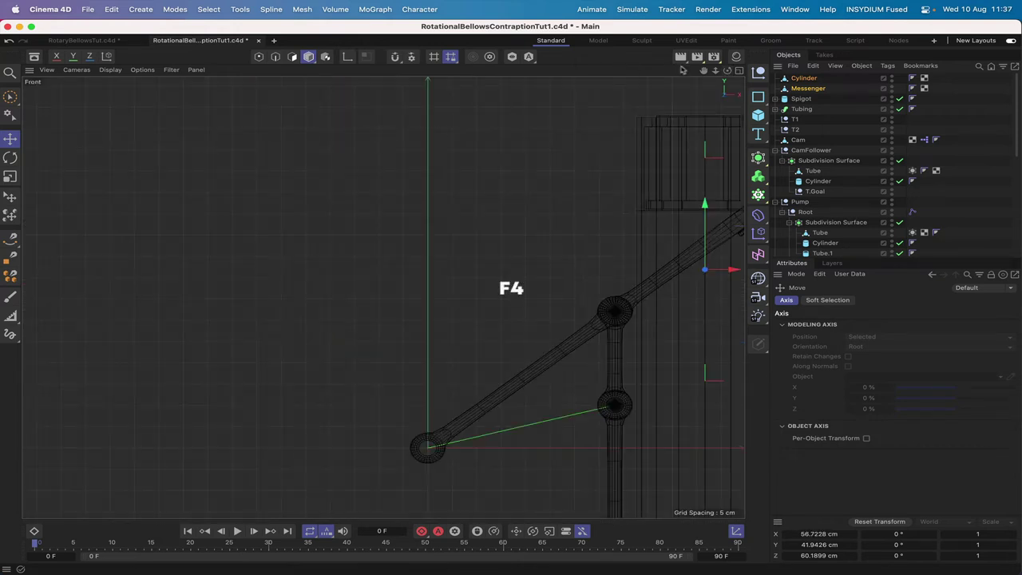
pyautogui.hscroll(10, 381, 294)
pyautogui.scroll(-5, 381, 295)
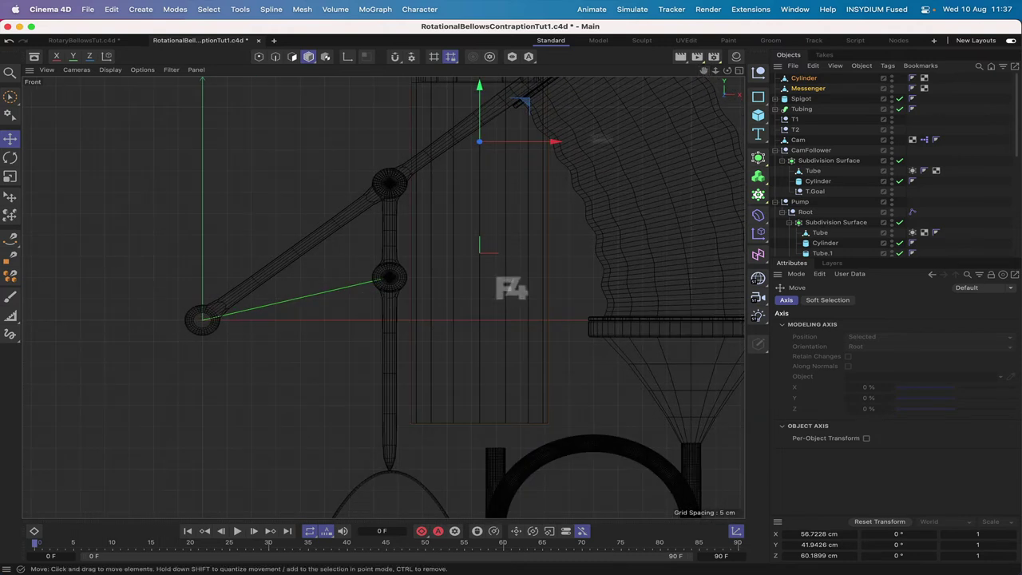
pyautogui.moveTo(550, 142); pyautogui.dragTo(561, 141)
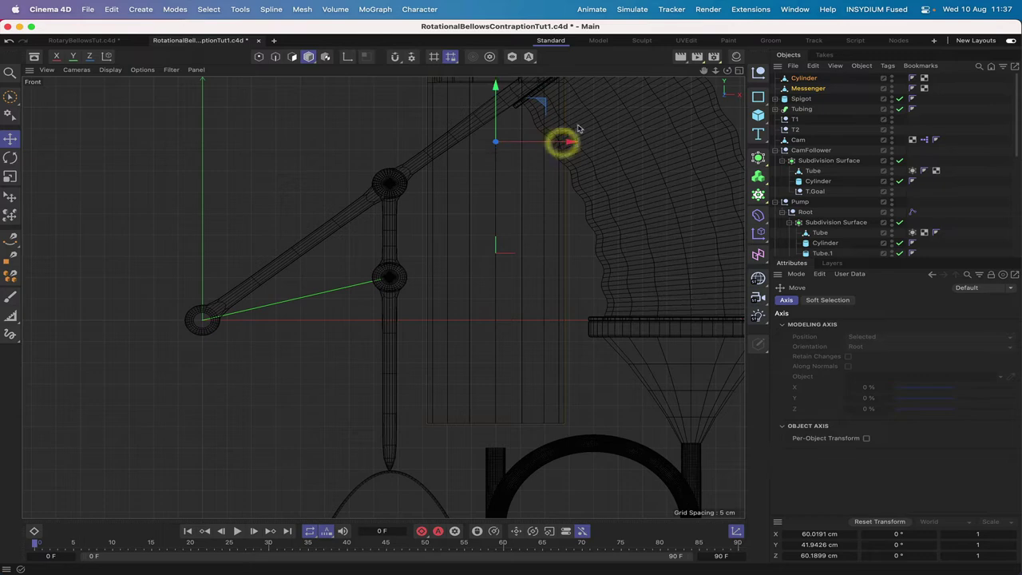
pyautogui.press('F1')
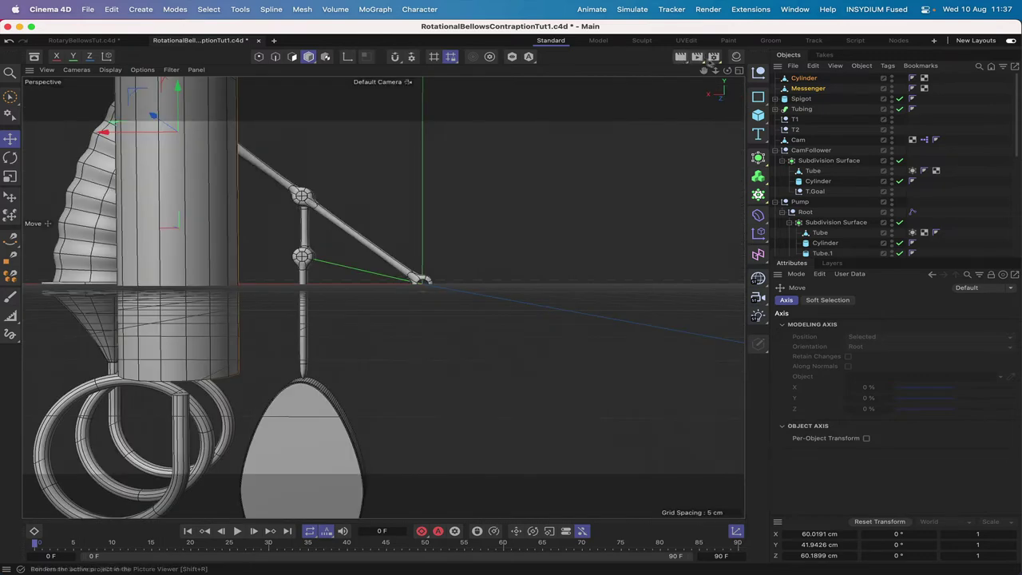
pyautogui.moveTo(727, 70); pyautogui.dragTo(200, 140)
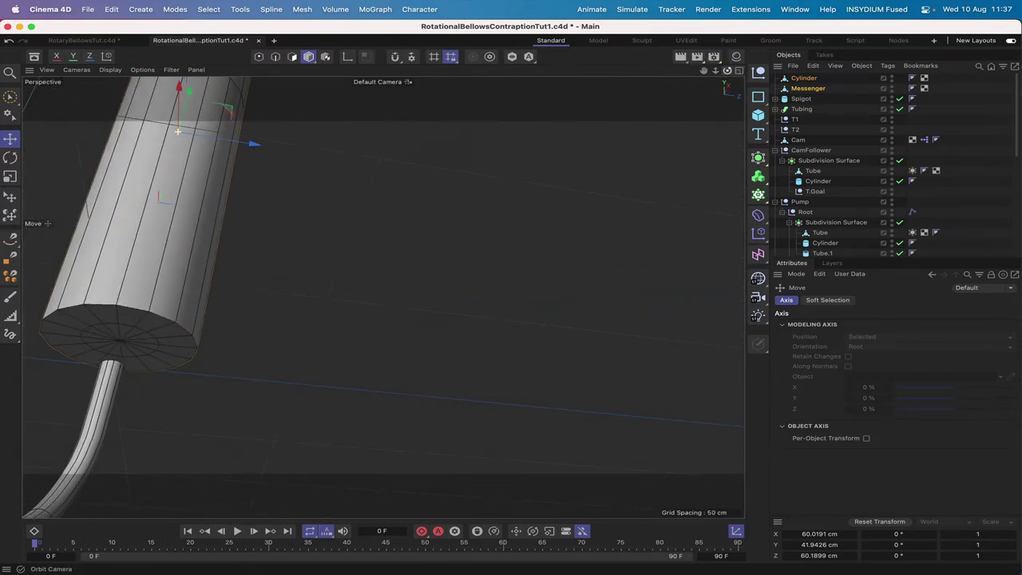
pyautogui.click(805, 78)
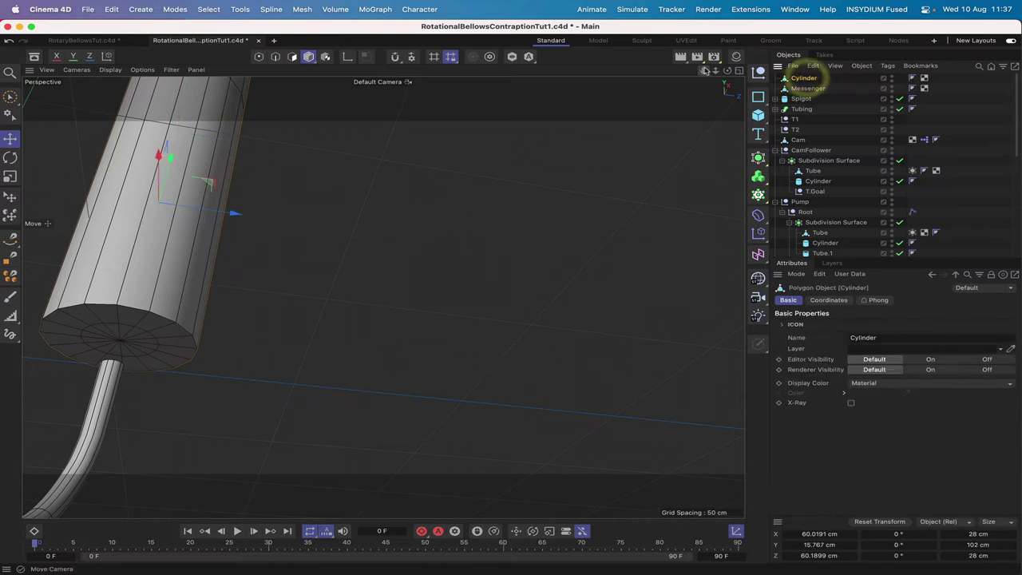
# In Polygons mode, loop-select the Cylinder's bottom cap polygons.
pyautogui.click(292, 56)
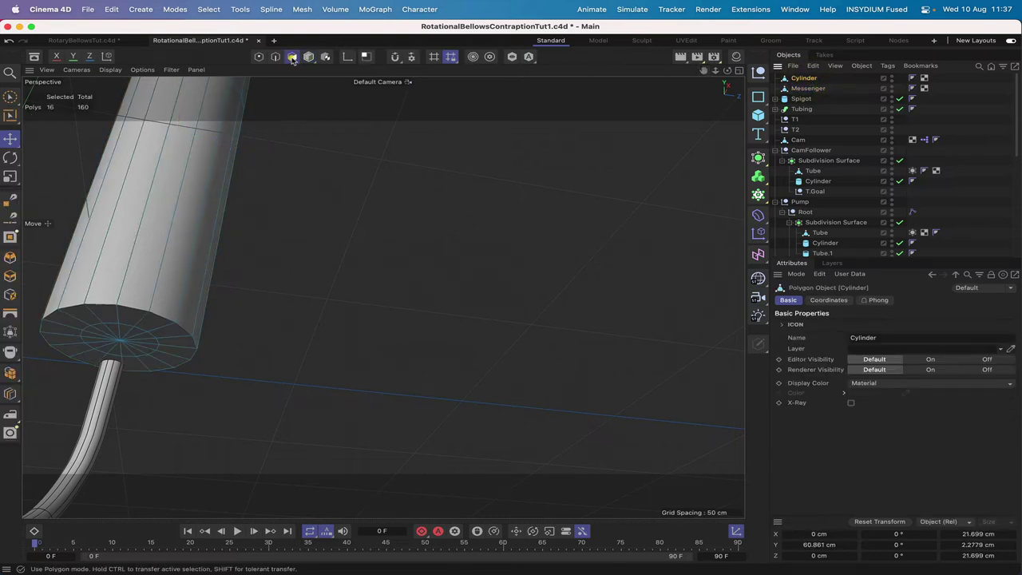
pyautogui.moveTo(704, 70); pyautogui.dragTo(735, 80)
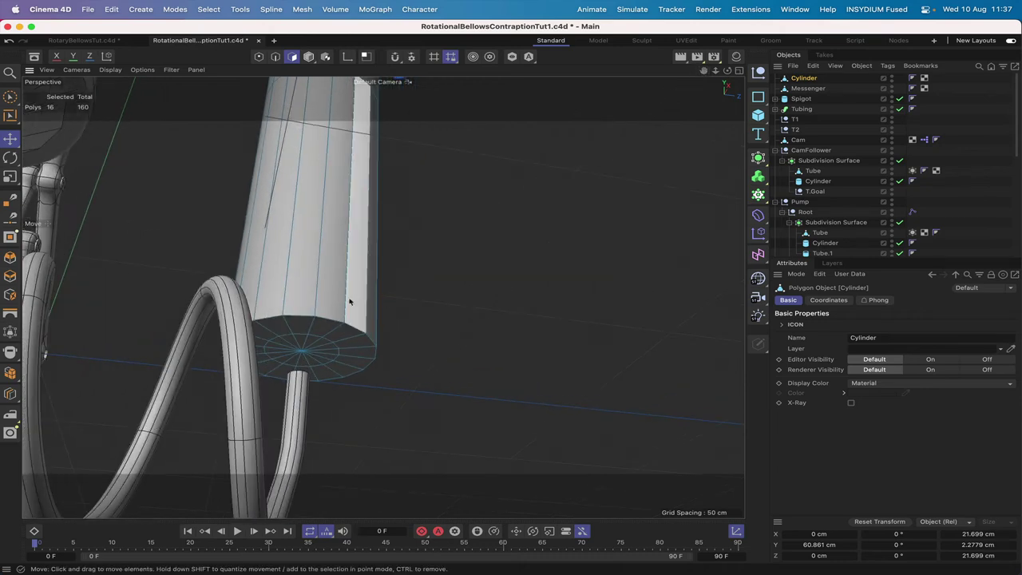
pyautogui.rightClick(319, 356)
pyautogui.click(351, 345)
pyautogui.click(318, 352)
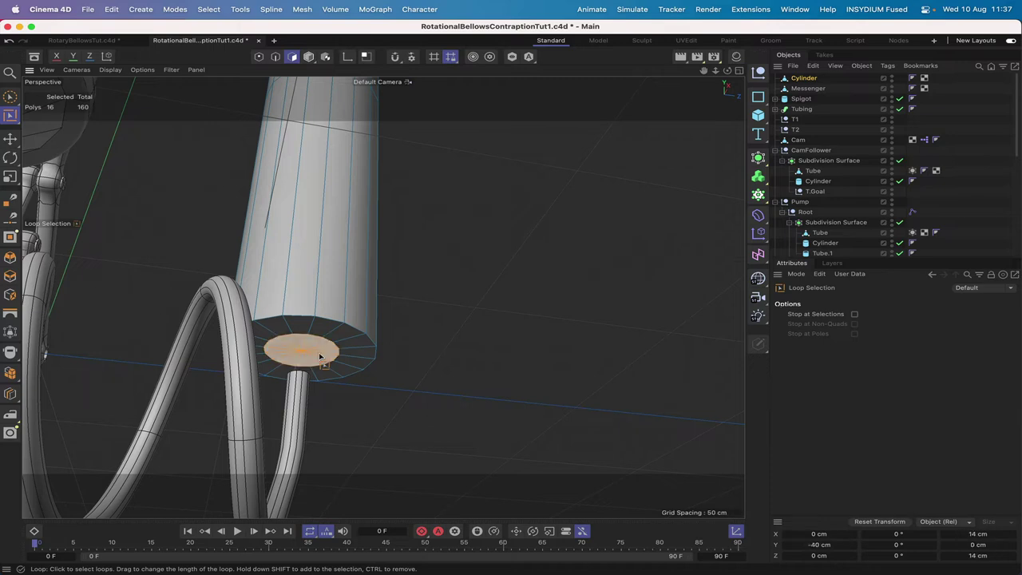
# Extrude the bottom cap down by 5 cm to form a short collar.
pyautogui.press('d')
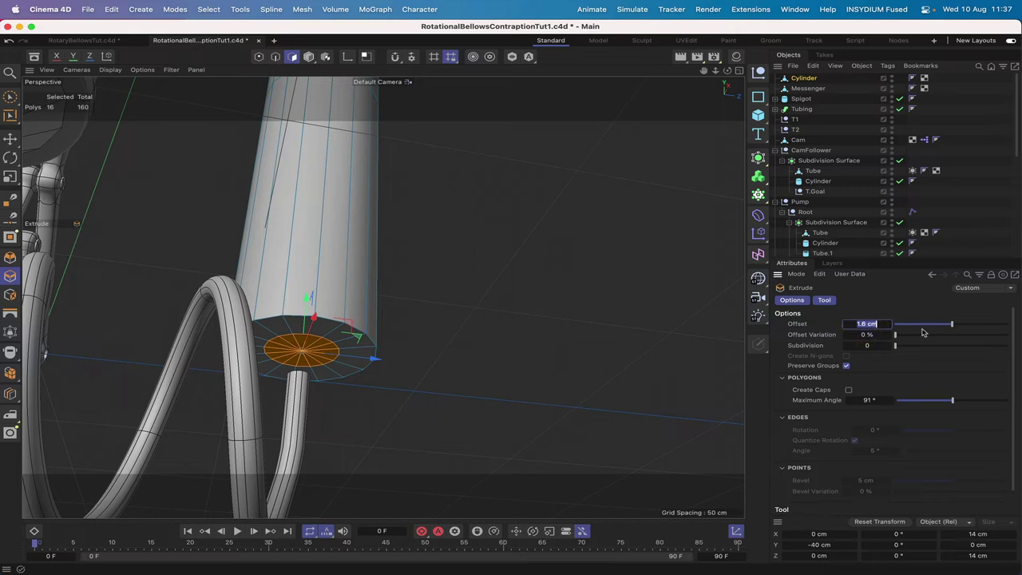
pyautogui.press('Return')
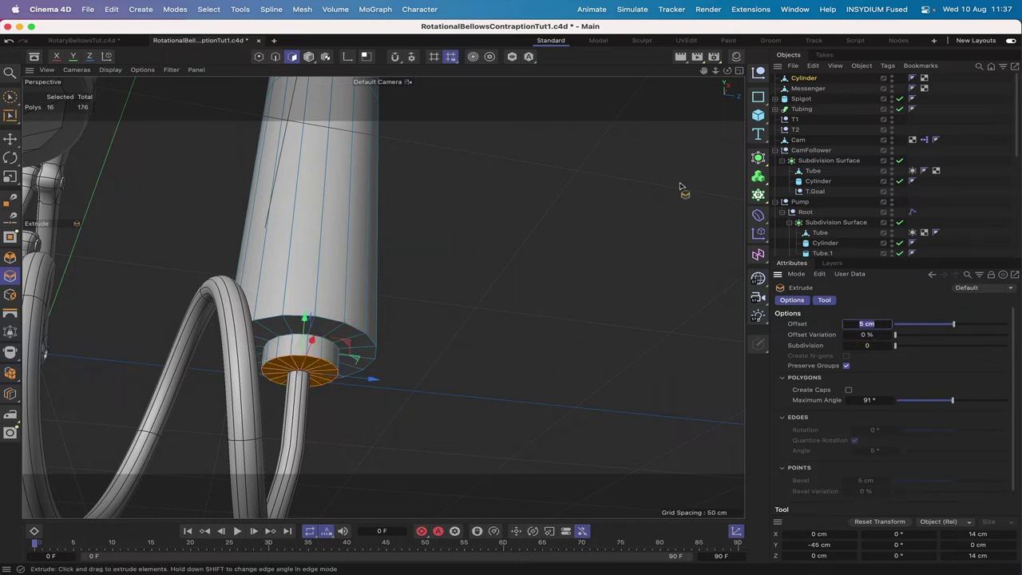
pyautogui.moveTo(727, 71); pyautogui.dragTo(704, 44)
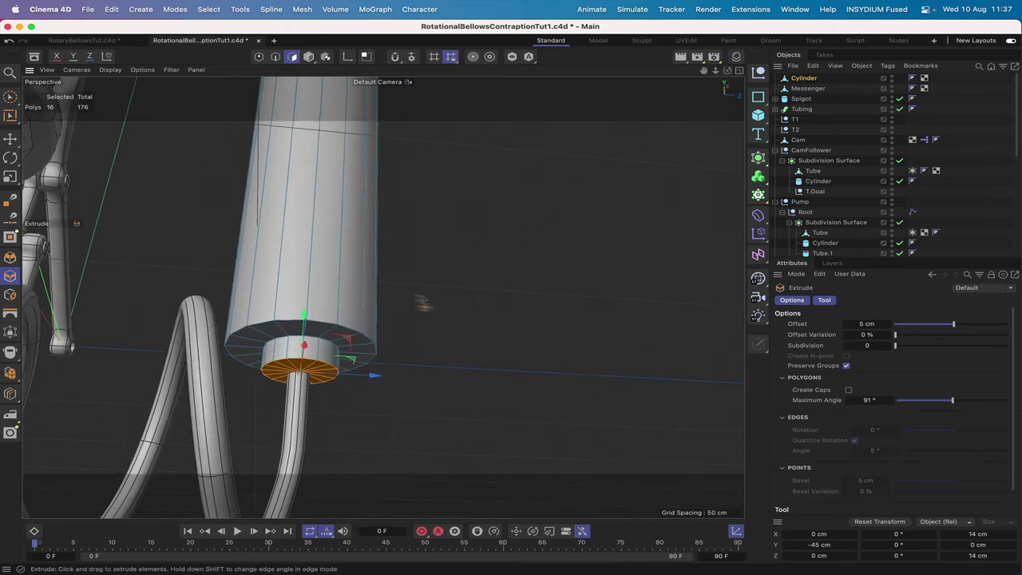
pyautogui.press('k')
pyautogui.press('l')
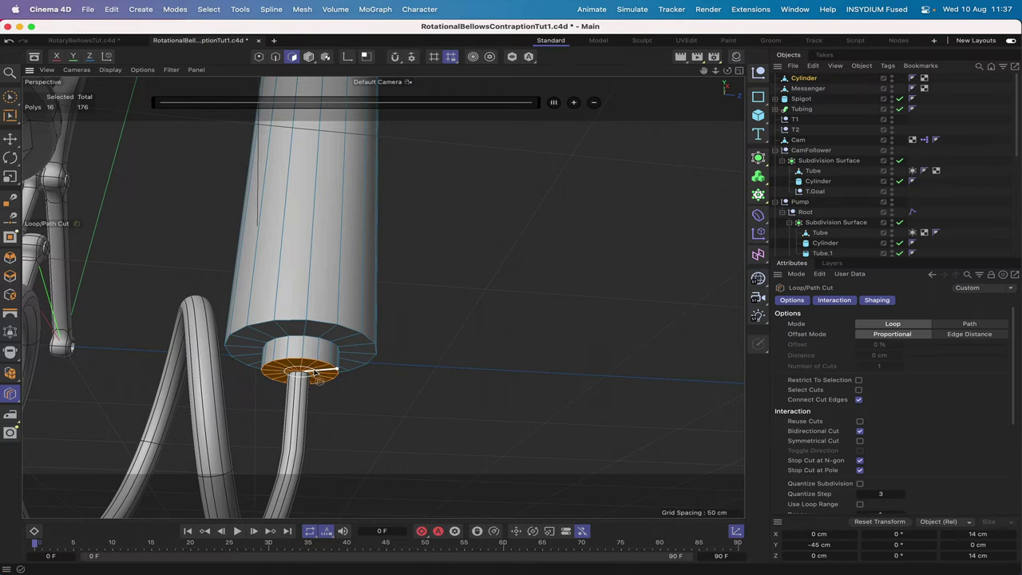
# Add an edge loop around the extruded cap, then clear the polygon selection.
pyautogui.click(313, 373)
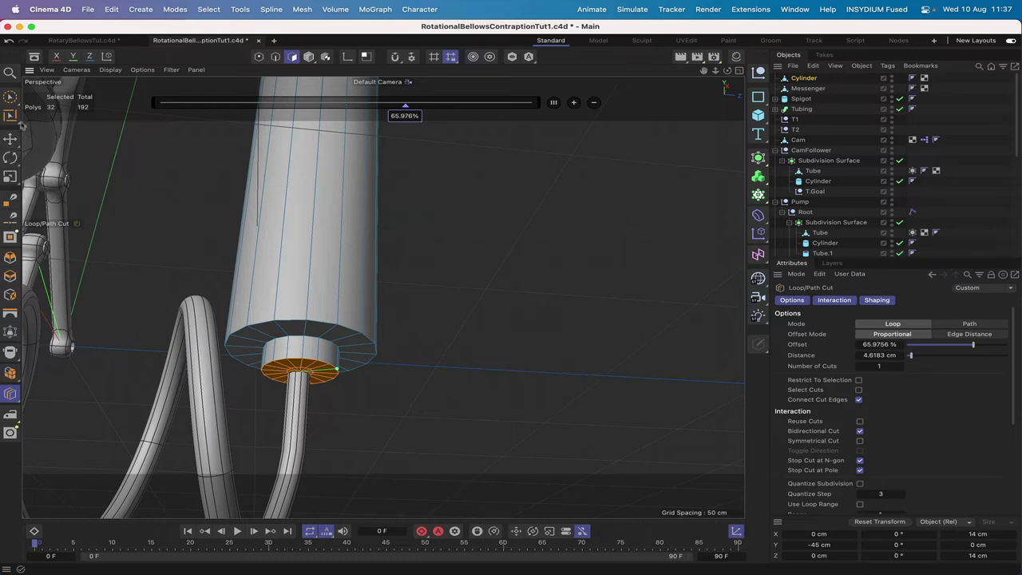
pyautogui.click(10, 95)
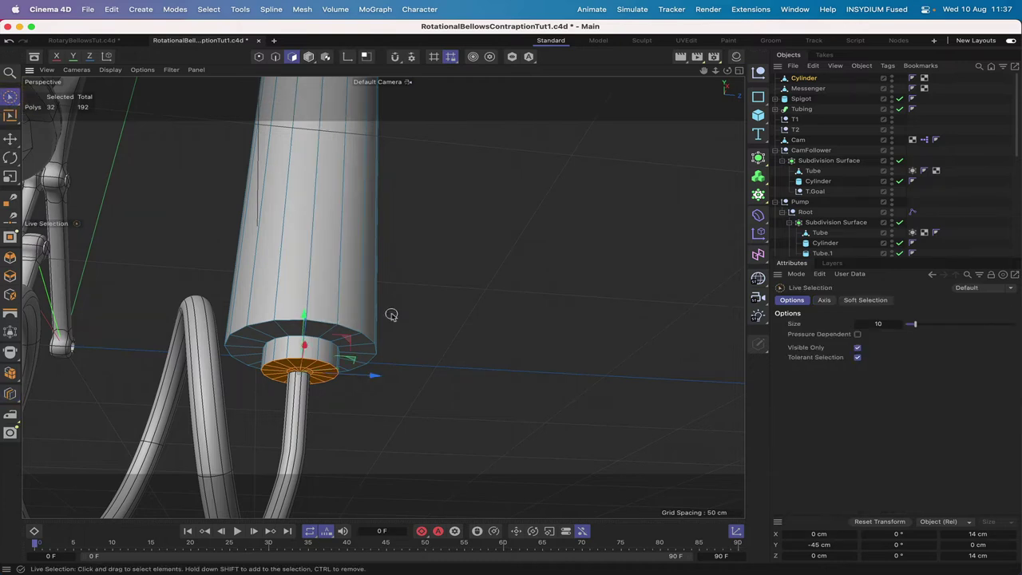
pyautogui.press('u')
pyautogui.press('l')
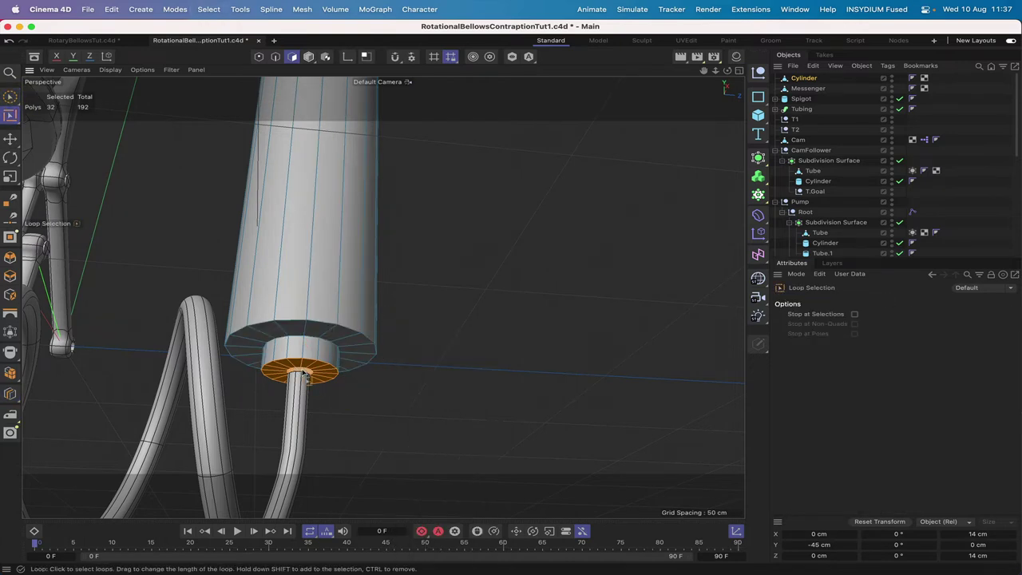
pyautogui.click(304, 376)
pyautogui.press('super+shift+a')
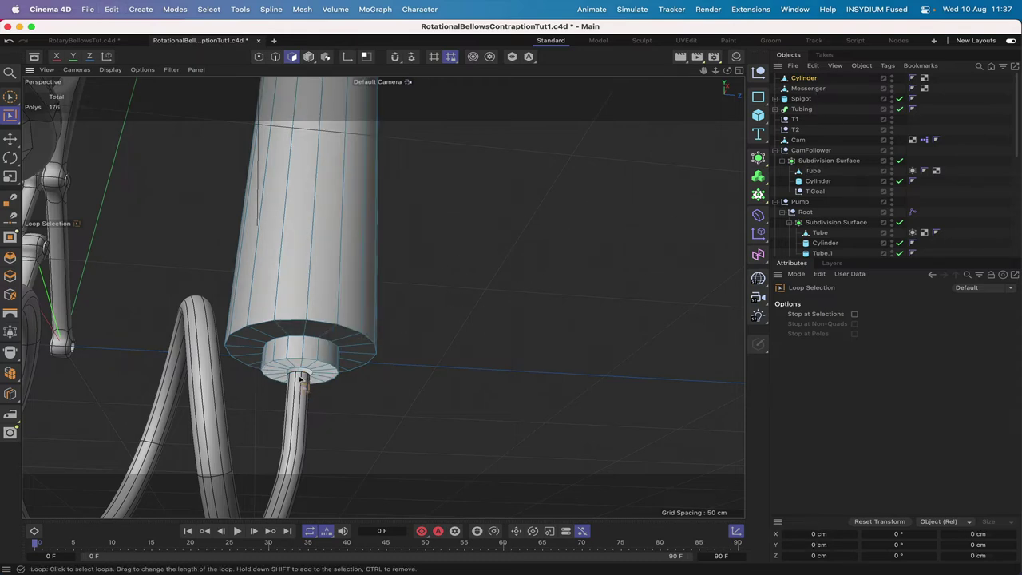
# Expand the Tubing group to list its Circle and Helix splines.
pyautogui.moveTo(728, 71); pyautogui.dragTo(711, 82)
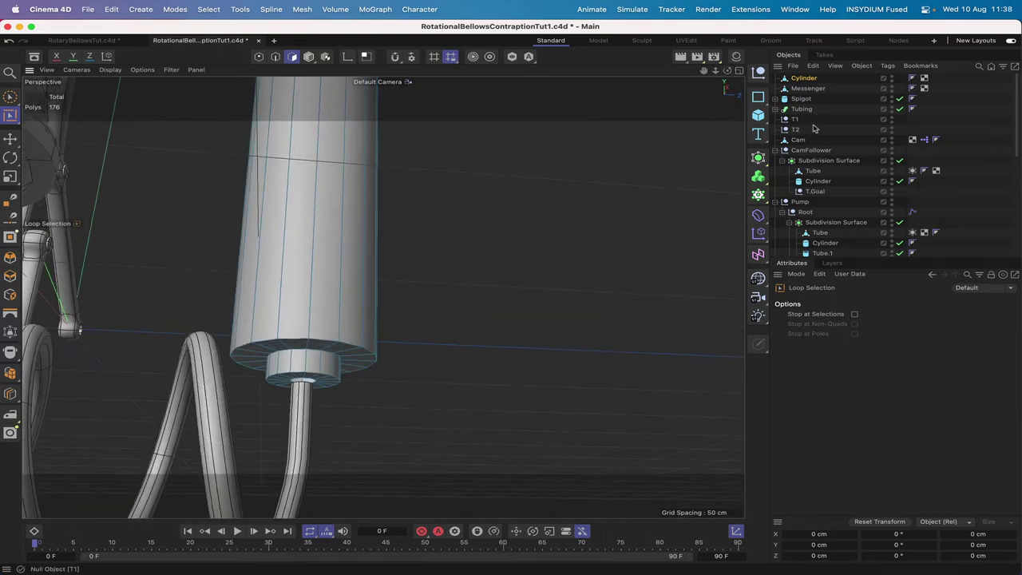
pyautogui.scroll(-2, 814, 128)
pyautogui.click(812, 123)
# Select the Helix spline's end point beside the small cylinder in Points mode.
pyautogui.click(775, 84)
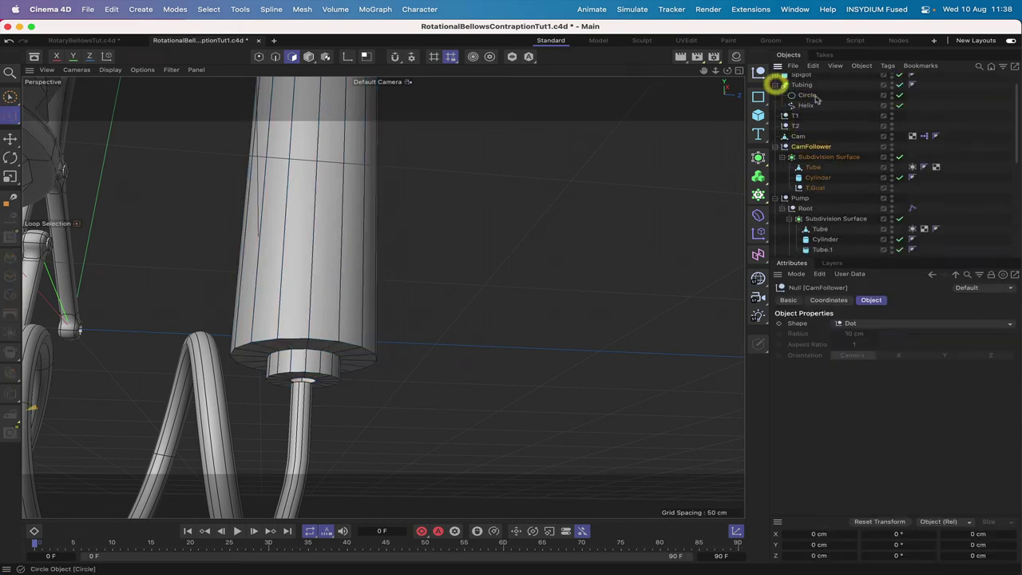
pyautogui.click(806, 105)
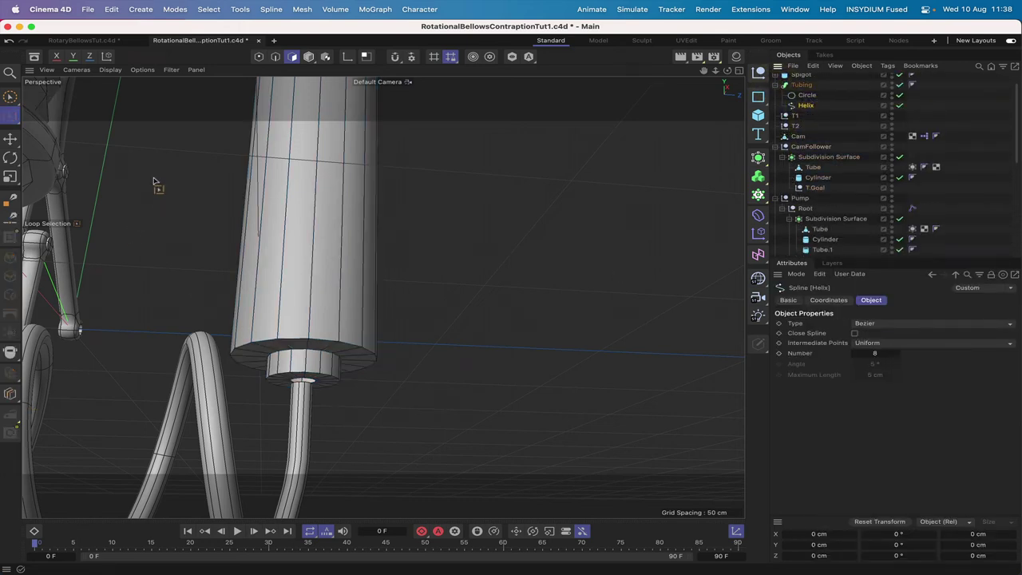
pyautogui.click(259, 56)
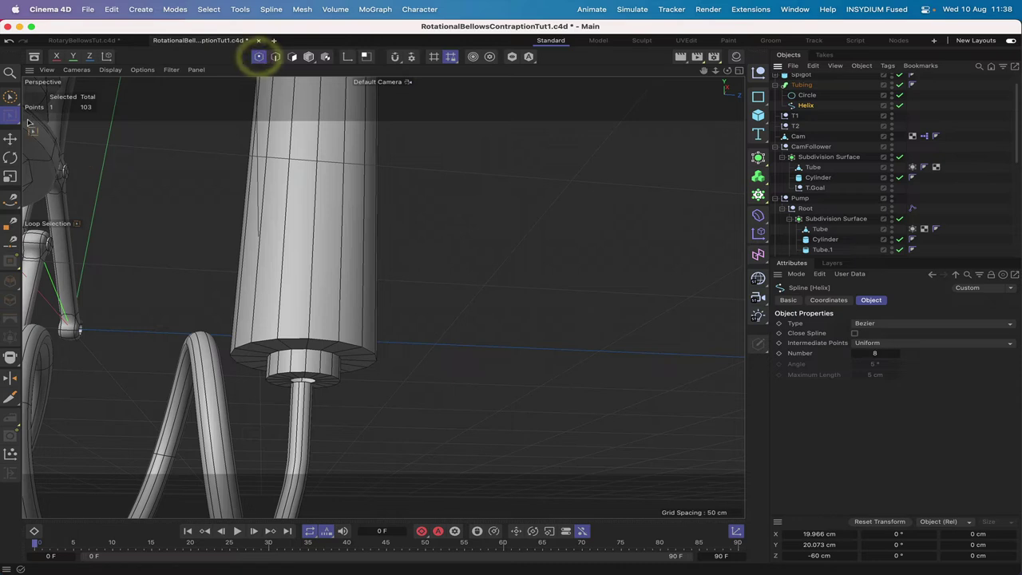
pyautogui.click(11, 97)
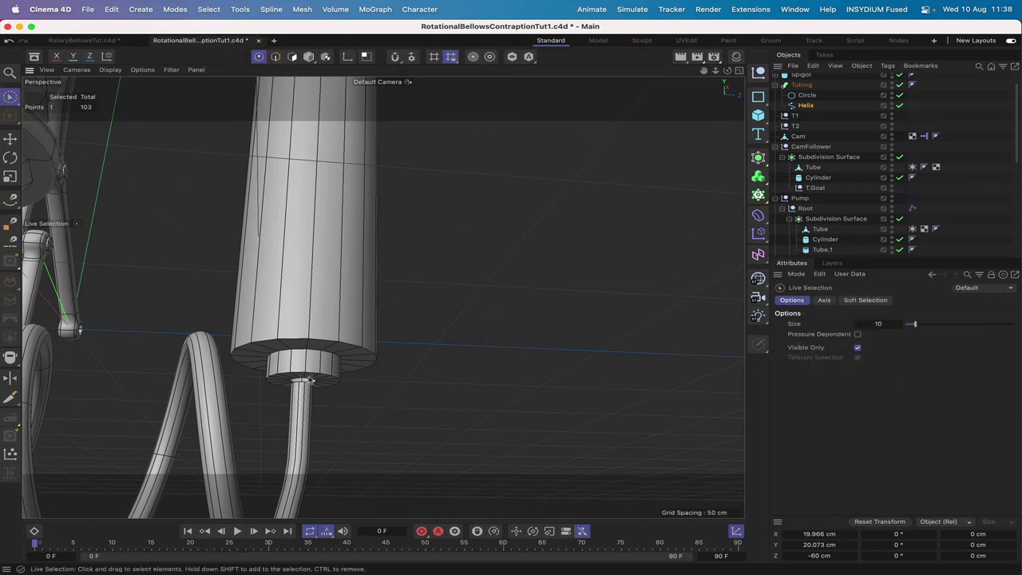
pyautogui.click(343, 354)
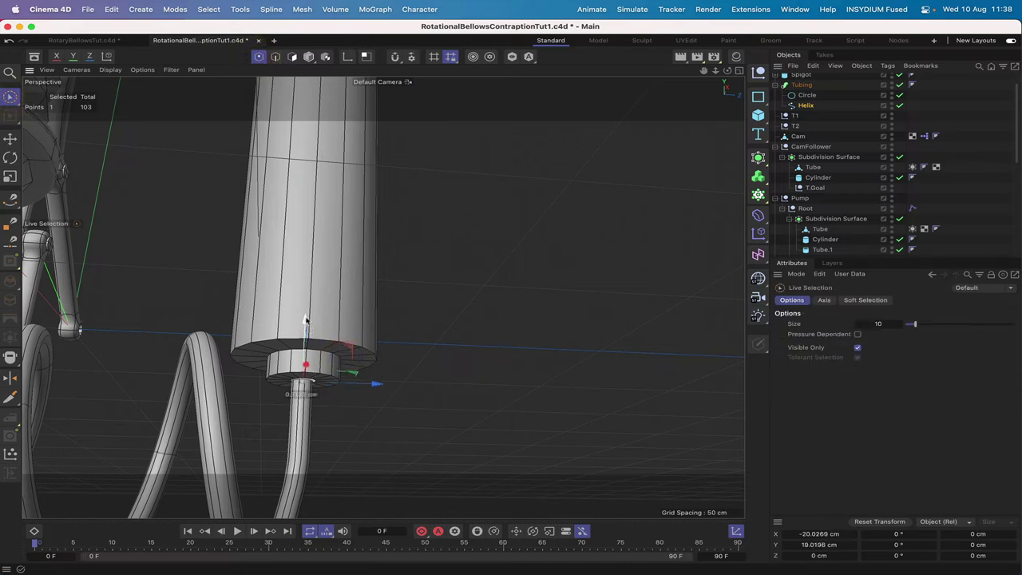
# Nudge the Helix end point up in Y and slightly along Z to meet the cylinder.
pyautogui.moveTo(306, 320); pyautogui.dragTo(306, 314)
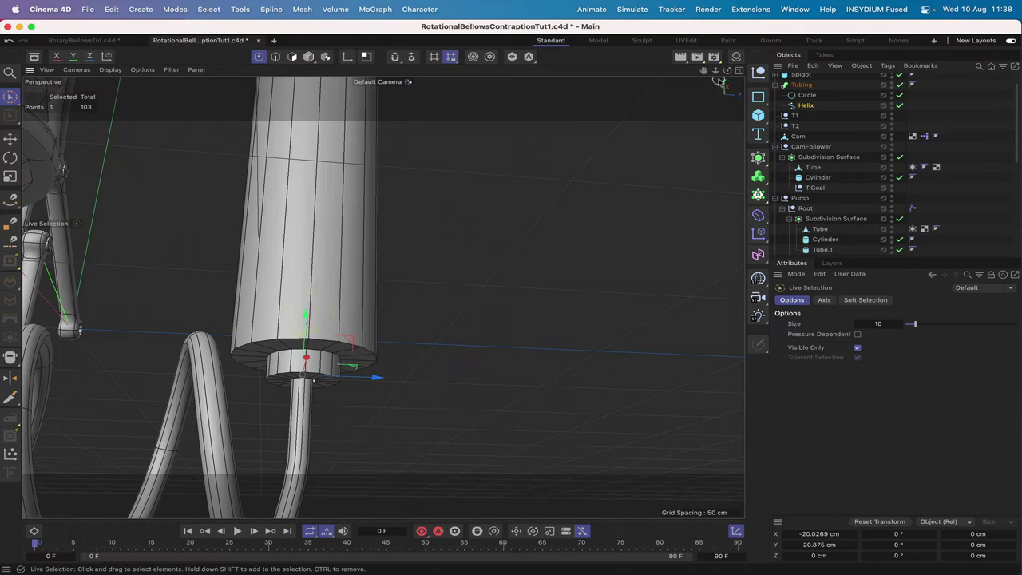
pyautogui.moveTo(377, 378); pyautogui.dragTo(381, 381)
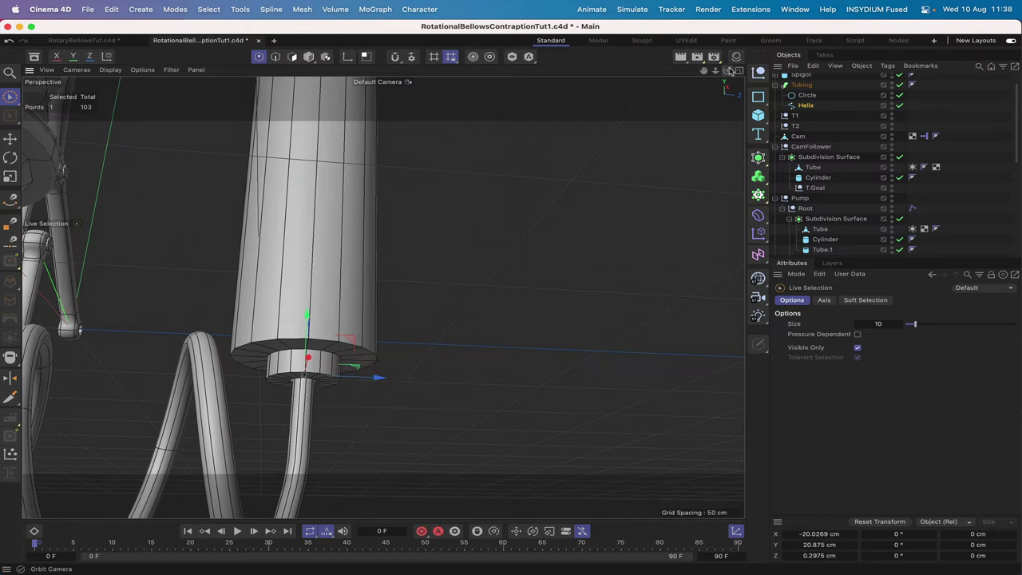
pyautogui.moveTo(728, 71); pyautogui.dragTo(702, 73)
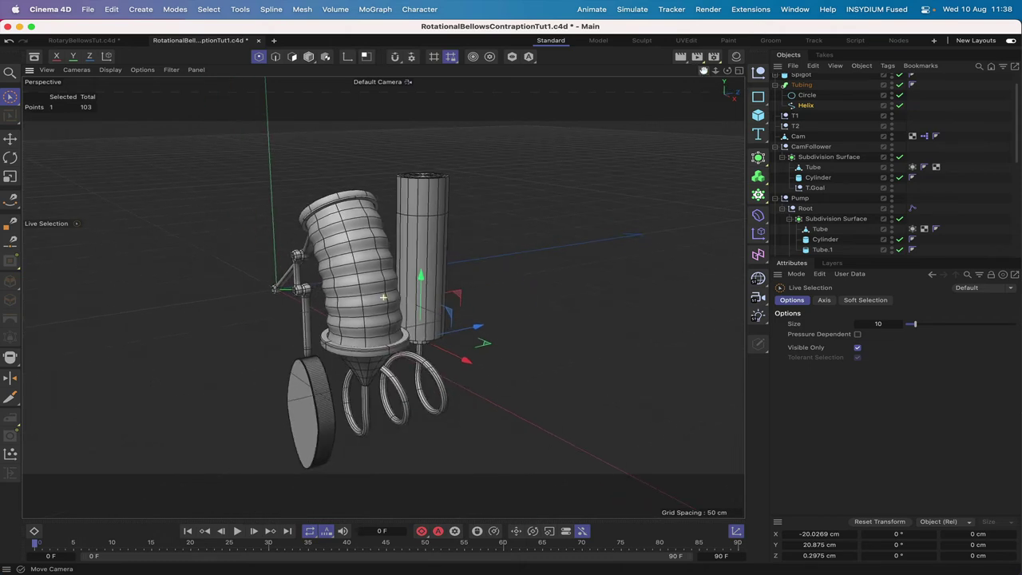
pyautogui.moveTo(703, 70); pyautogui.dragTo(741, 71)
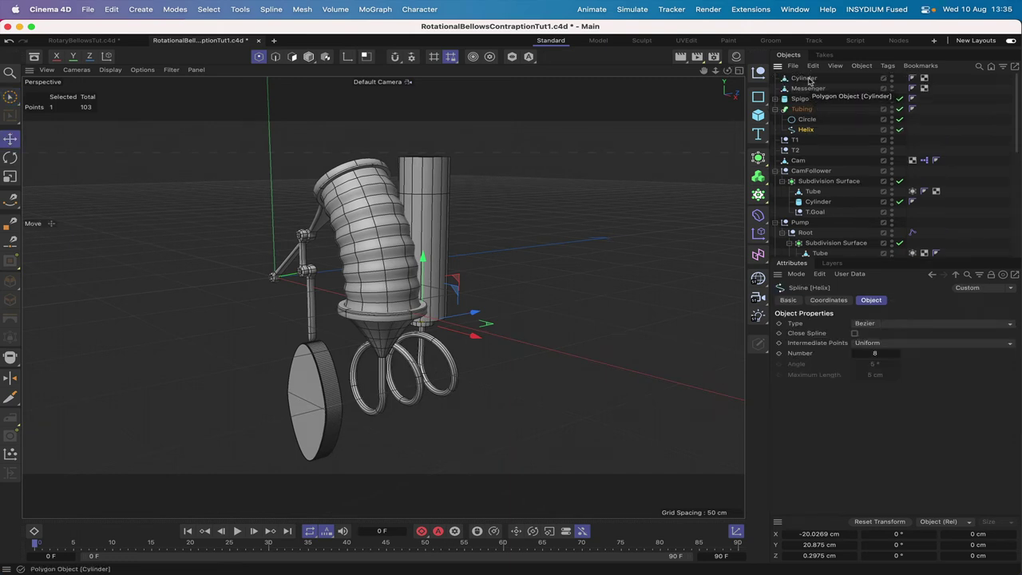
# Move the tall Cylinder just below Messenger and rename it 'Casing'.
pyautogui.moveTo(804, 78); pyautogui.dragTo(810, 92)
pyautogui.click(810, 93)
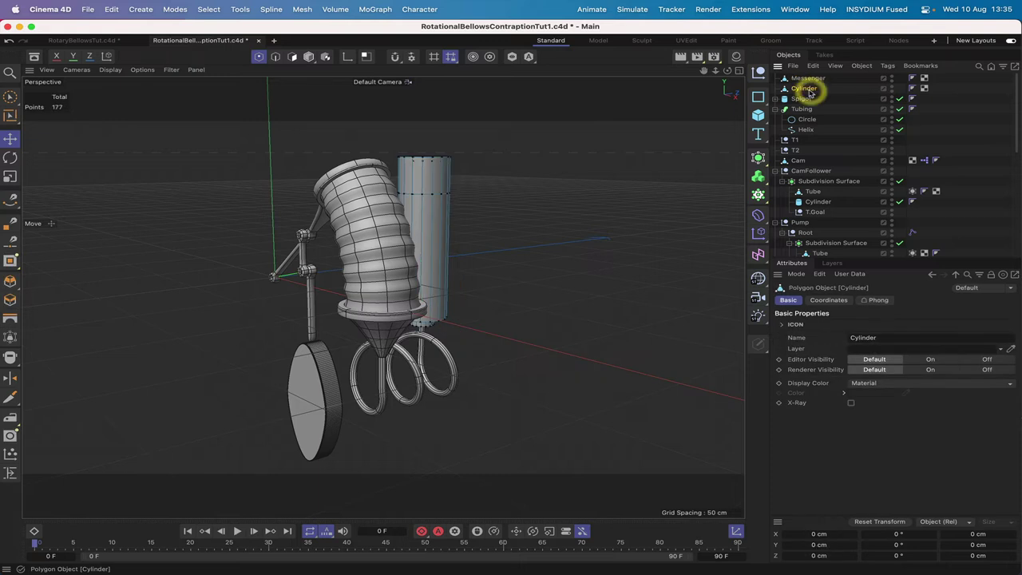
pyautogui.doubleClick(806, 88)
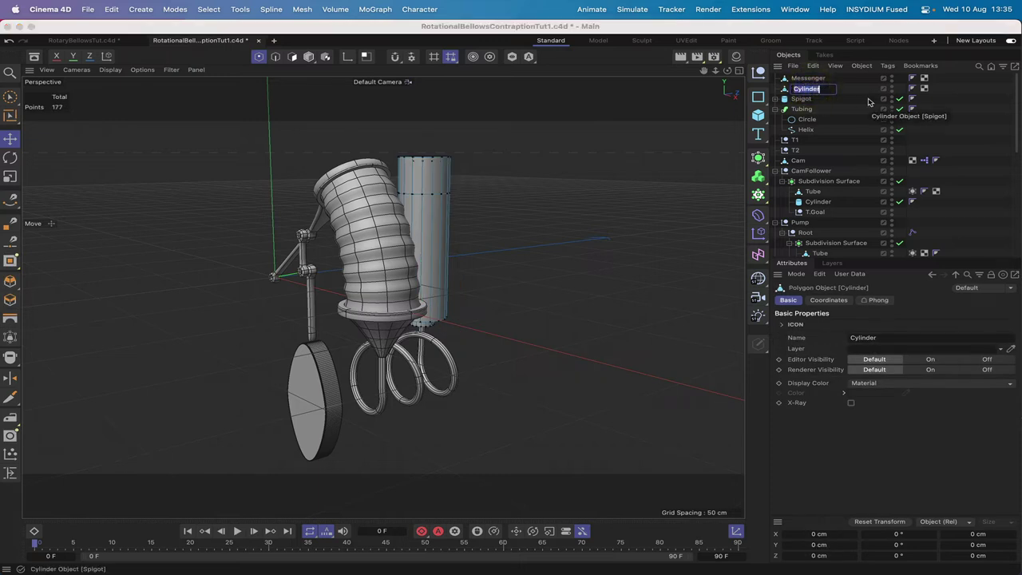
pyautogui.write('Casing')
pyautogui.press('Return')
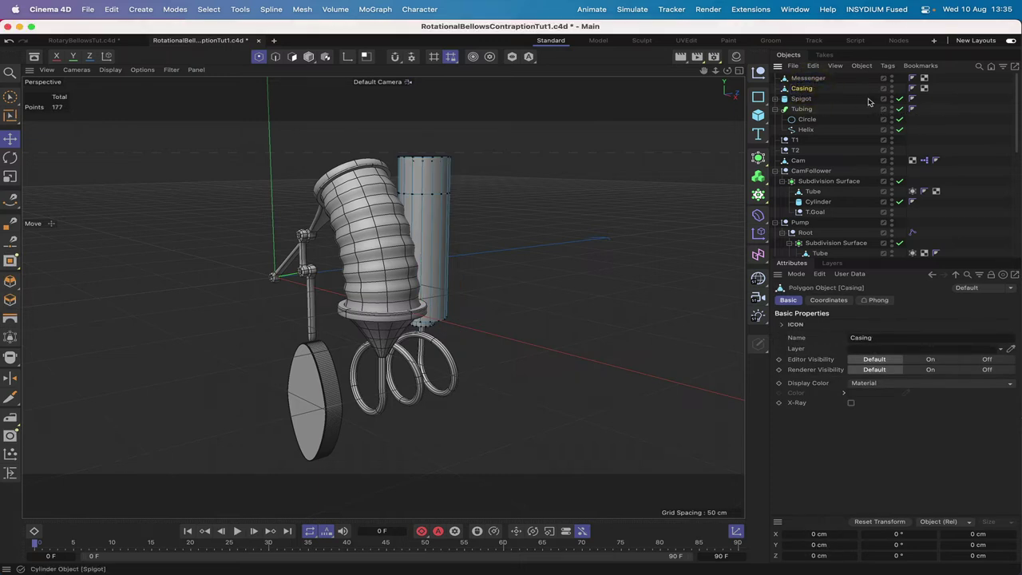
# Group Messenger and Casing under a new null named 'MessengerTube'.
pyautogui.keyDown('shift'); pyautogui.click(803, 77); pyautogui.keyUp('shift')
pyautogui.hotkey('alt', 'g')
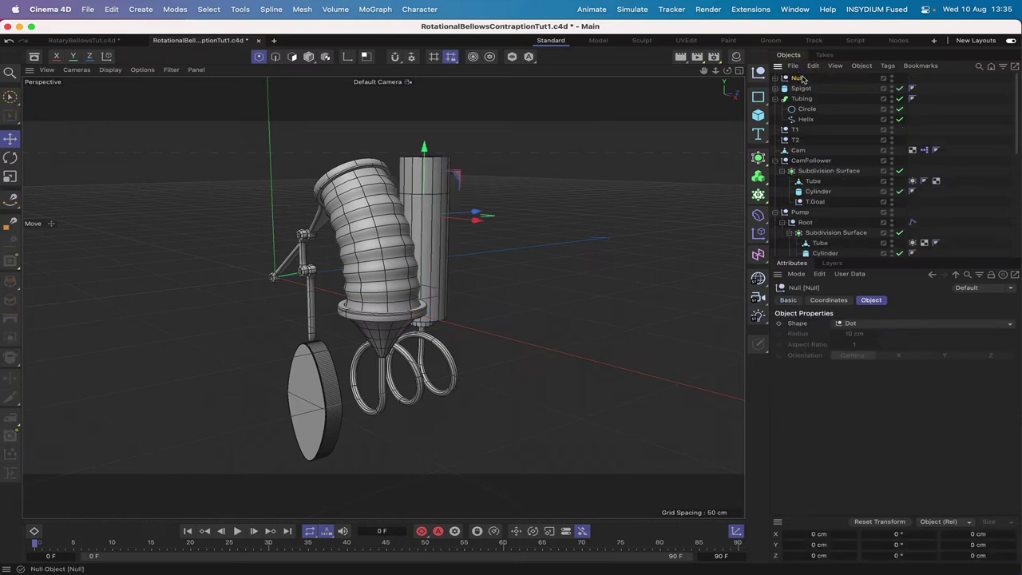
pyautogui.doubleClick(800, 78)
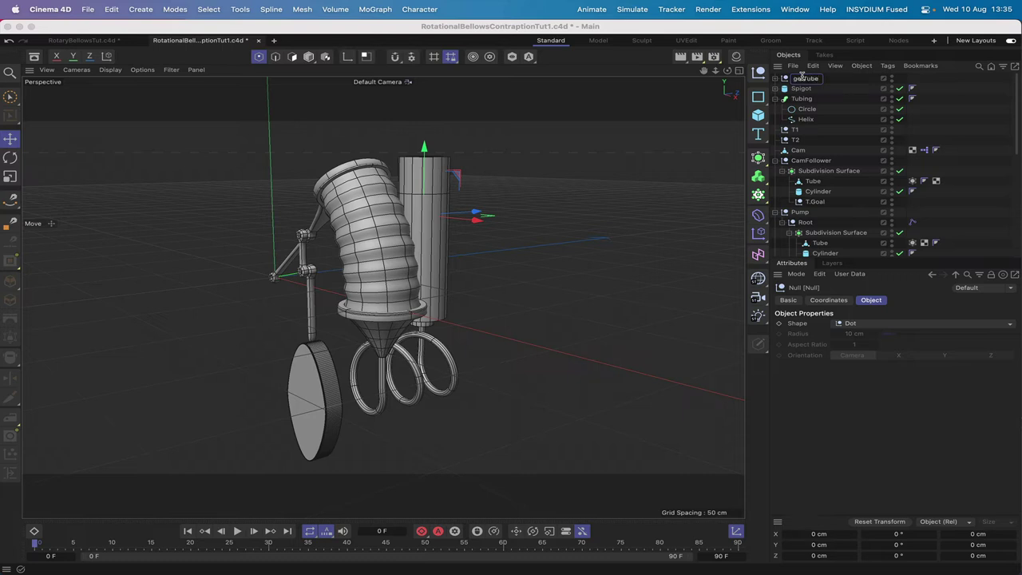
pyautogui.write('MessengerTube')
pyautogui.press('Return')
# Reposition MessengerTube in the Object Manager, expand it and select Casing in Model mode.
pyautogui.moveTo(811, 80); pyautogui.dragTo(799, 256)
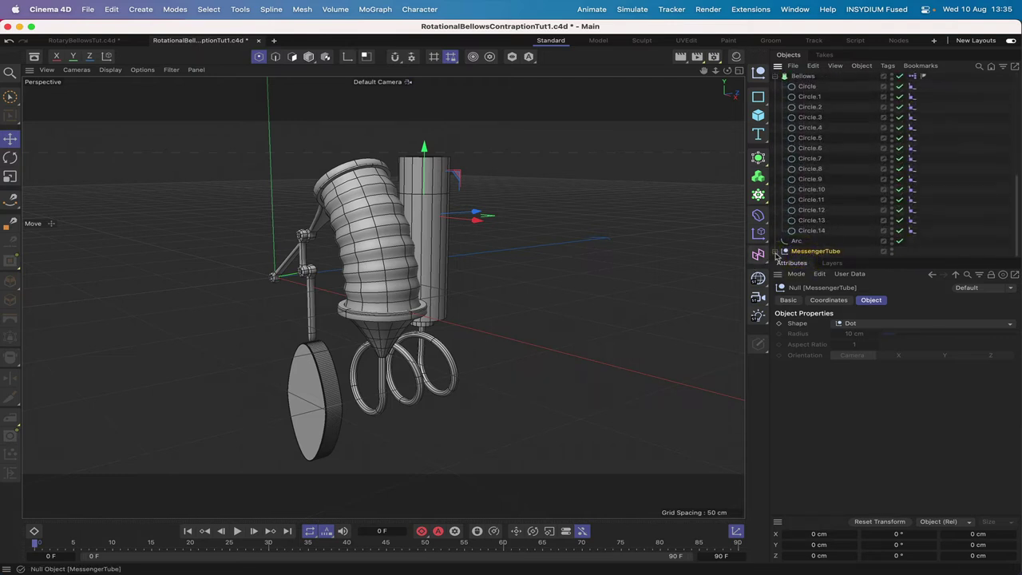
pyautogui.click(775, 252)
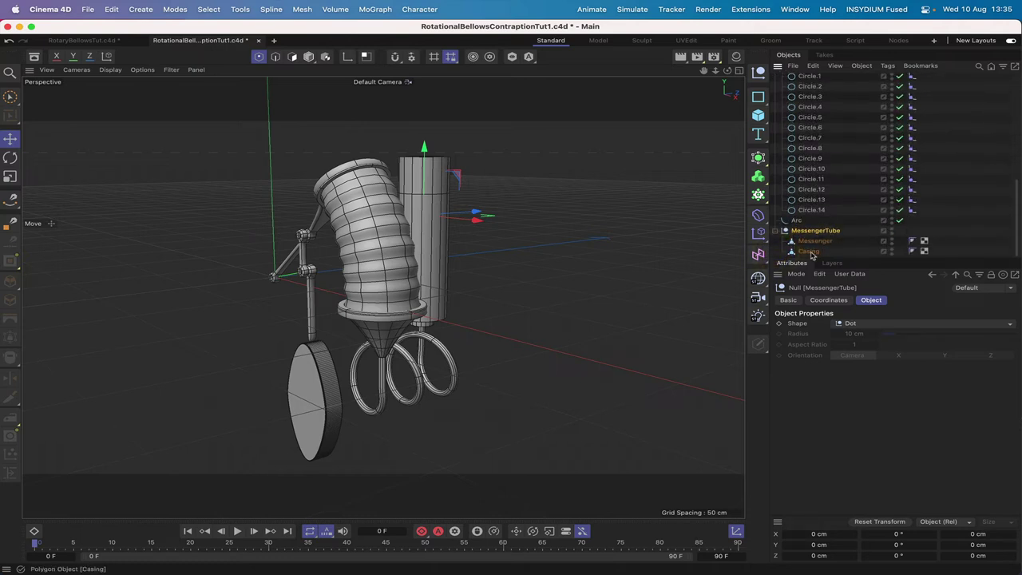
pyautogui.click(809, 251)
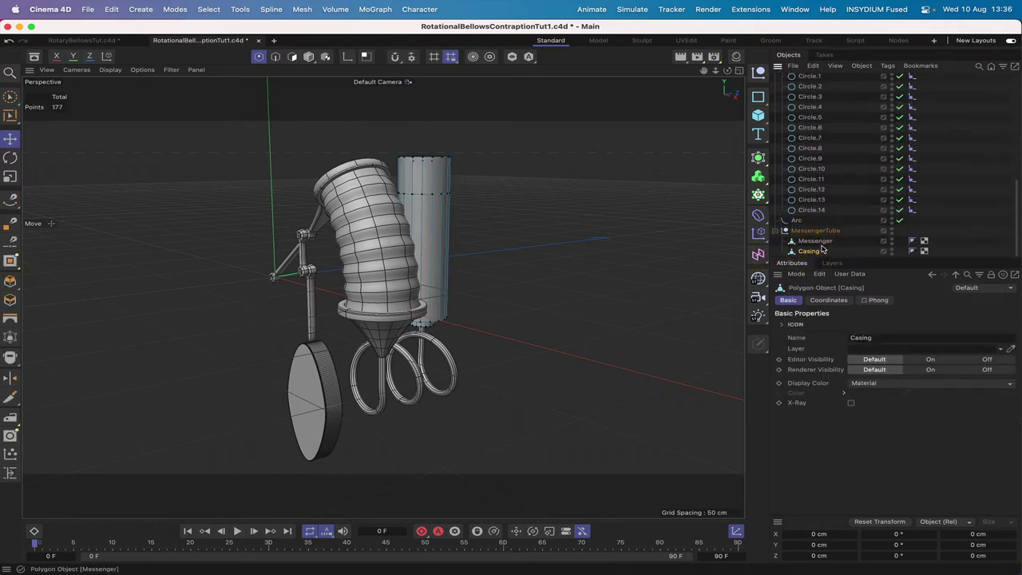
pyautogui.click(308, 56)
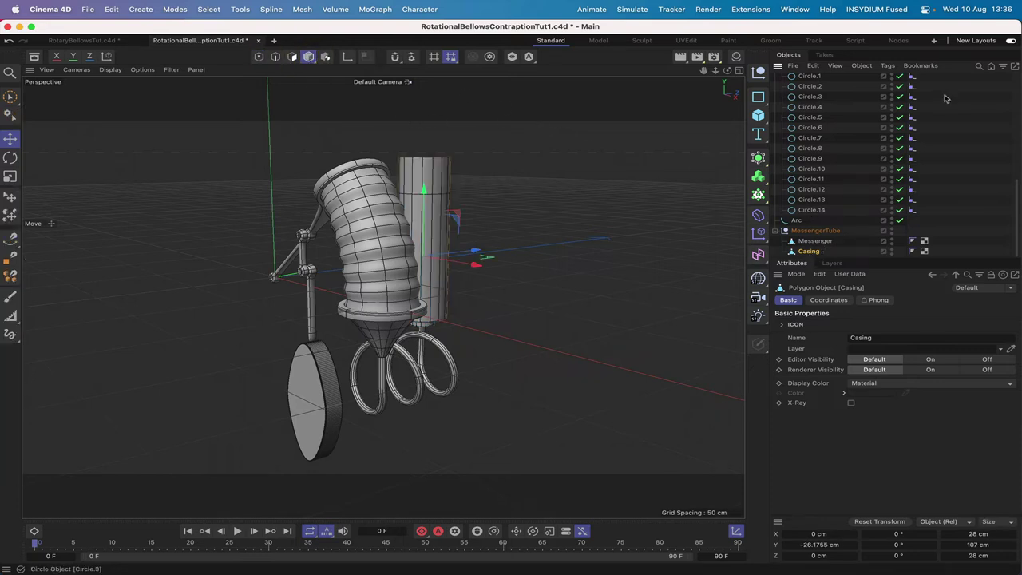
# Add a Bullet Collider Body tag to Casing.
pyautogui.click(887, 66)
pyautogui.moveTo(905, 96)
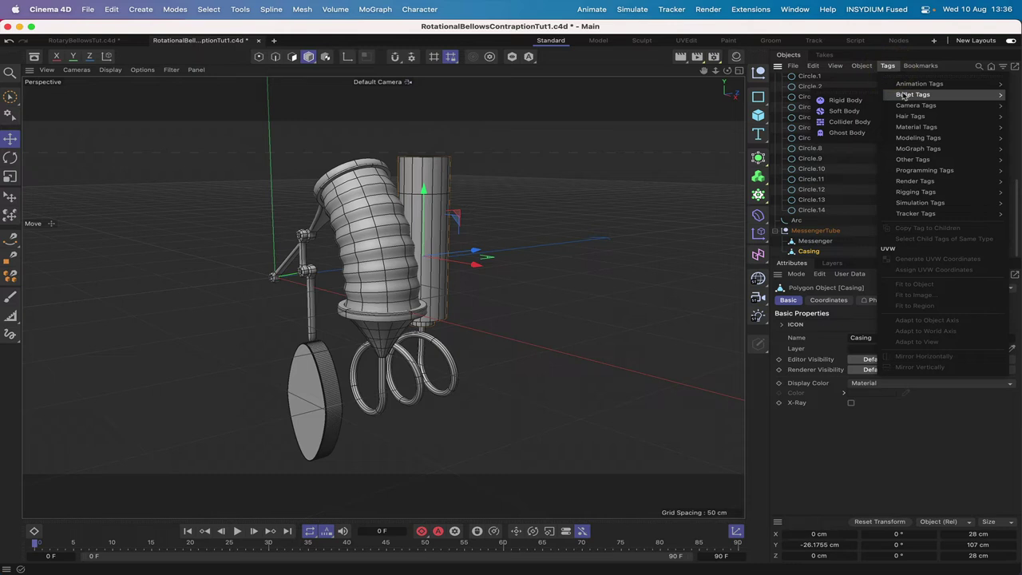
pyautogui.click(856, 122)
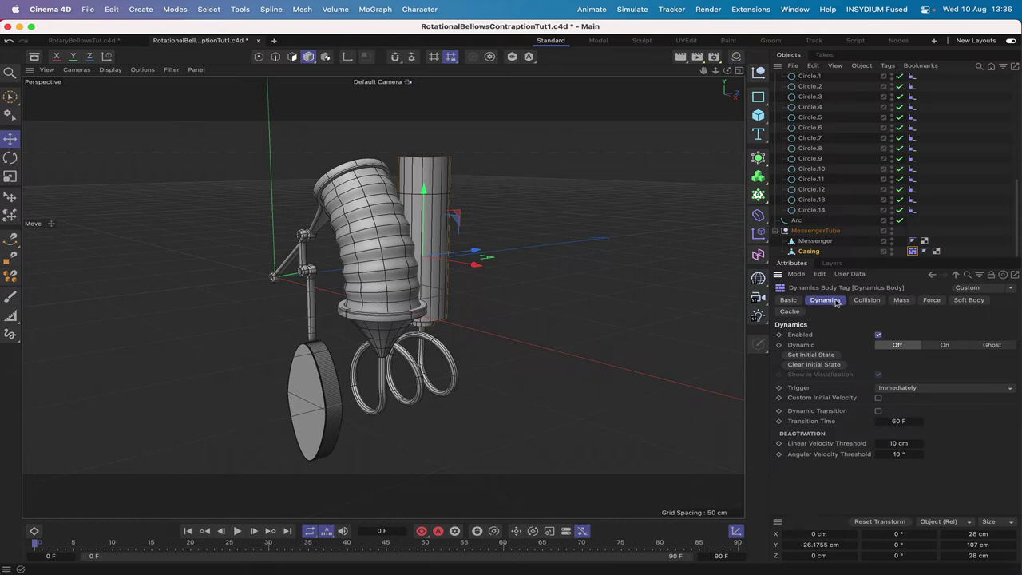
# Set Casing's collision to a 0.18 cm margin, 5 % bounce and 1 % friction.
pyautogui.click(866, 300)
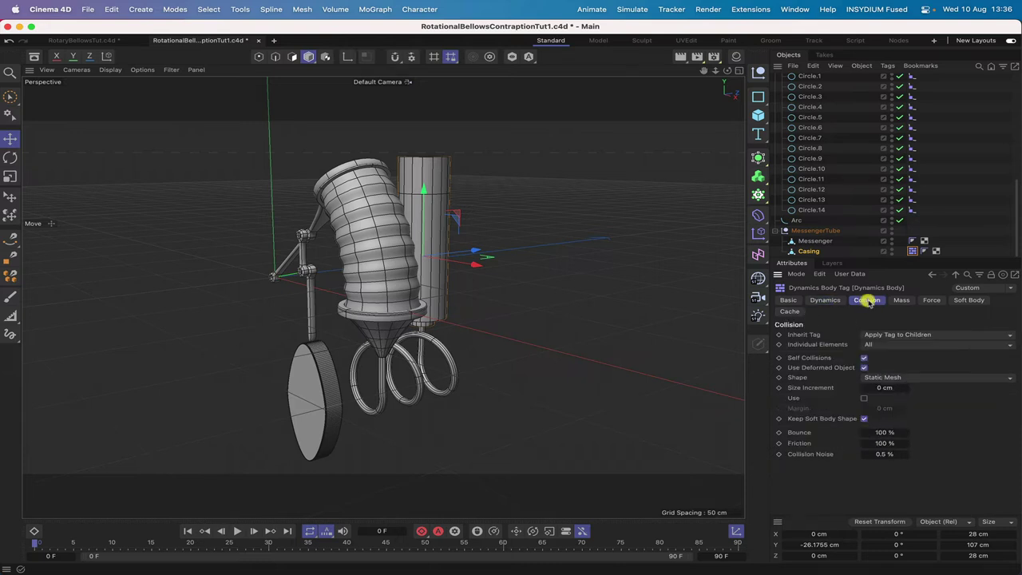
pyautogui.click(864, 399)
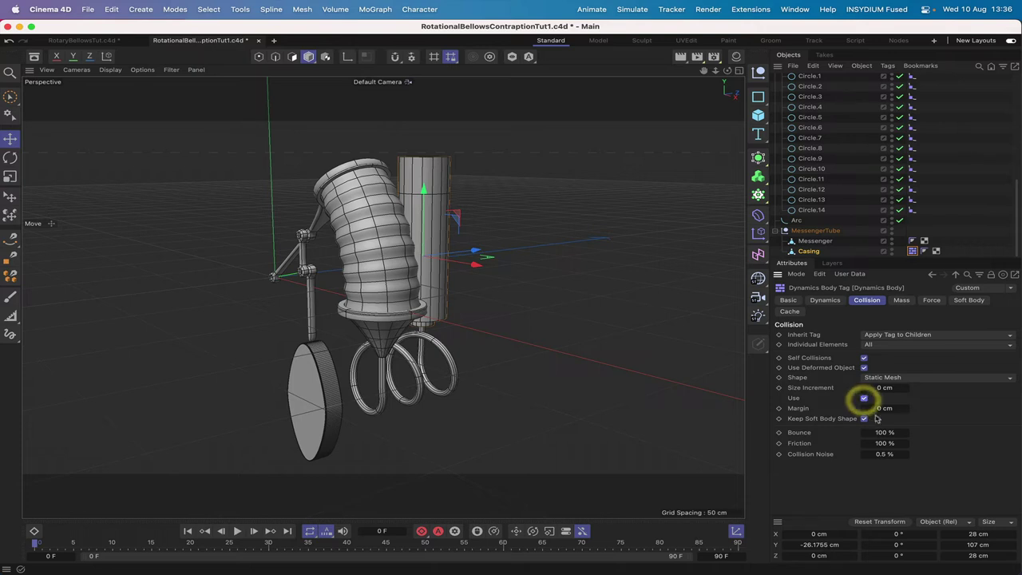
pyautogui.click(885, 408)
pyautogui.press('BackSpace')
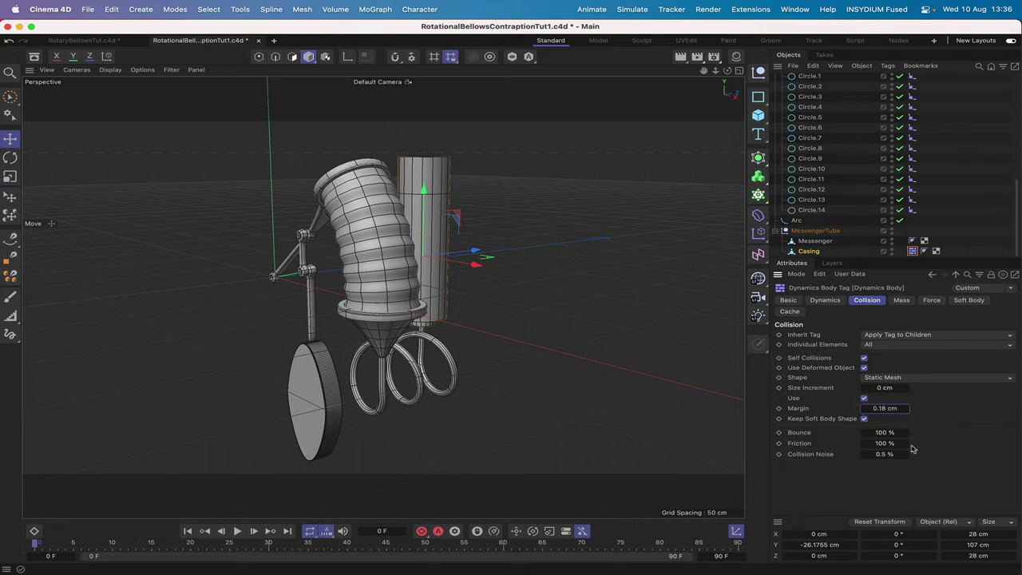
pyautogui.click(885, 433)
pyautogui.write('5')
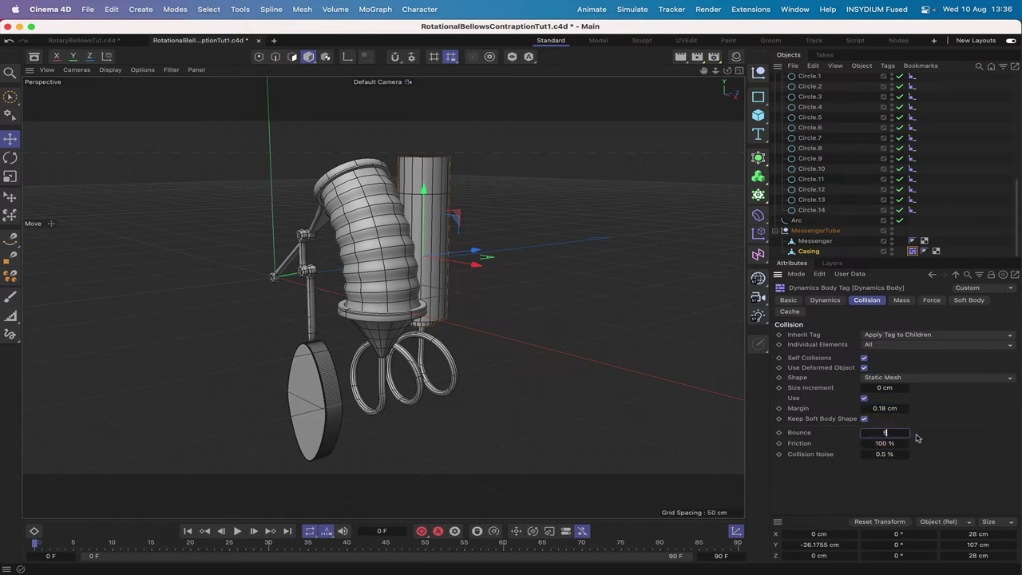
pyautogui.click(878, 443)
pyautogui.write('1')
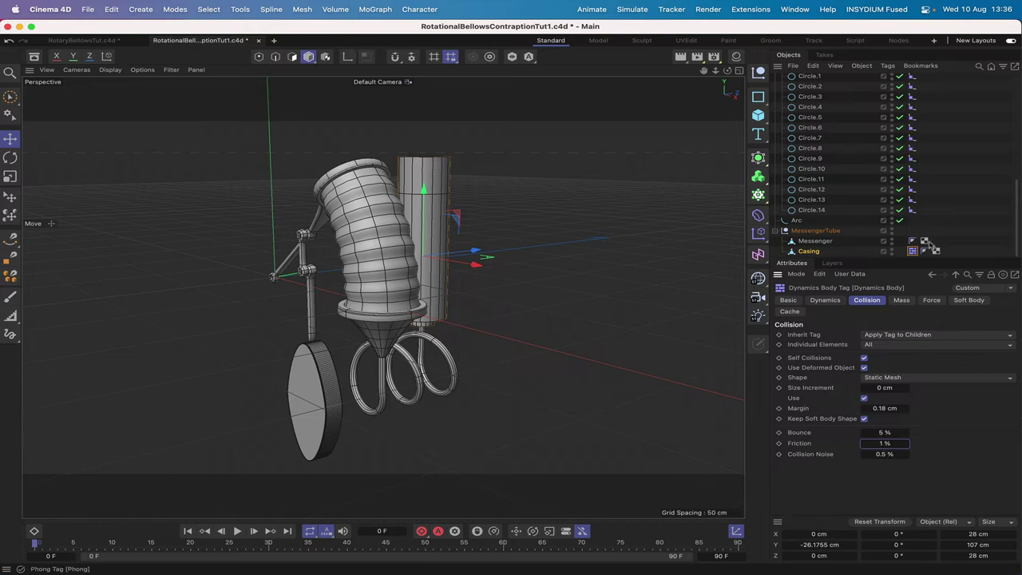
pyautogui.click(826, 241)
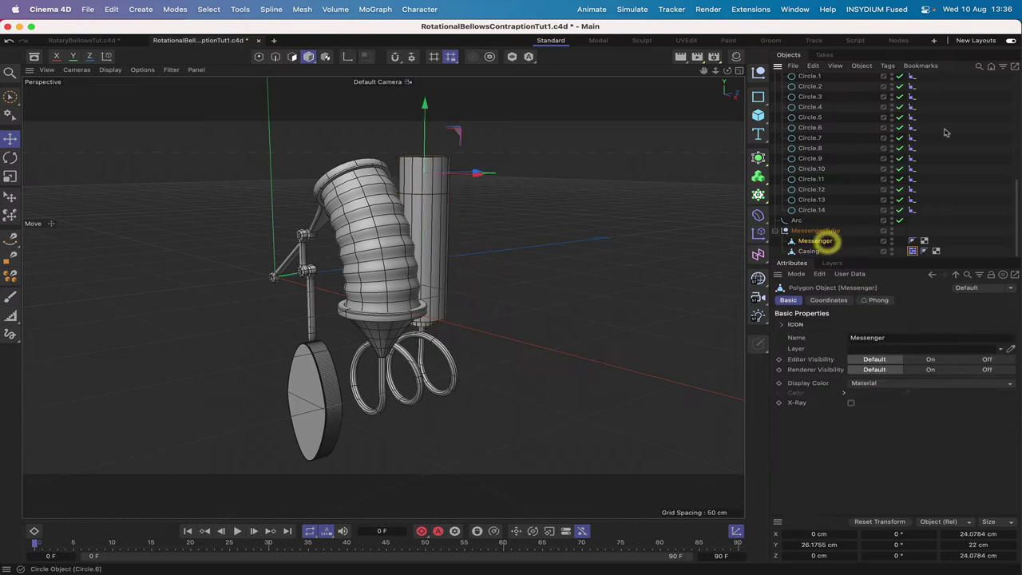
# Give Messenger a Rigid Body tag with Inherit Tag None, Individual Elements Off and Moving Mesh shape.
pyautogui.click(887, 65)
pyautogui.moveTo(904, 96)
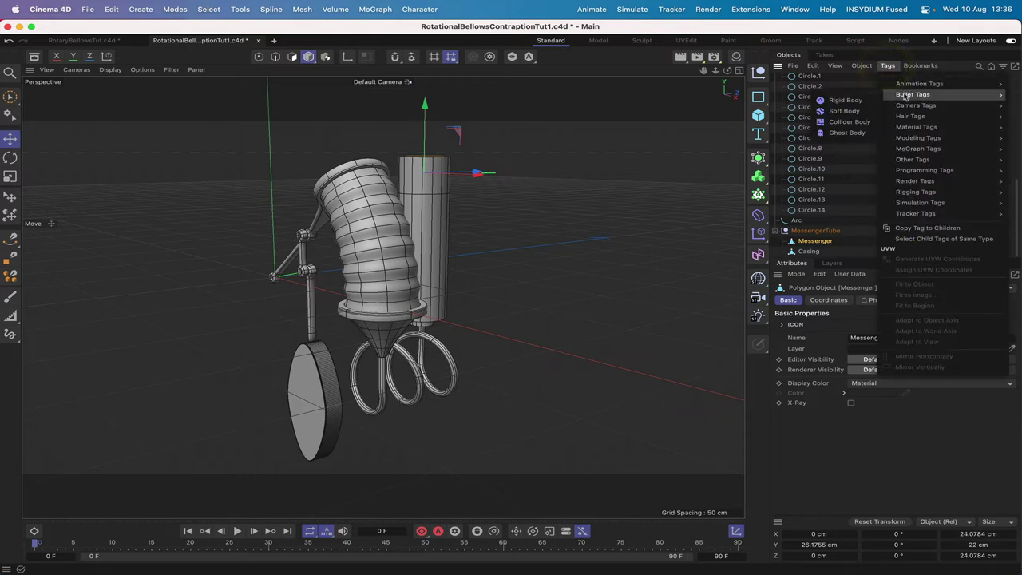
pyautogui.click(858, 103)
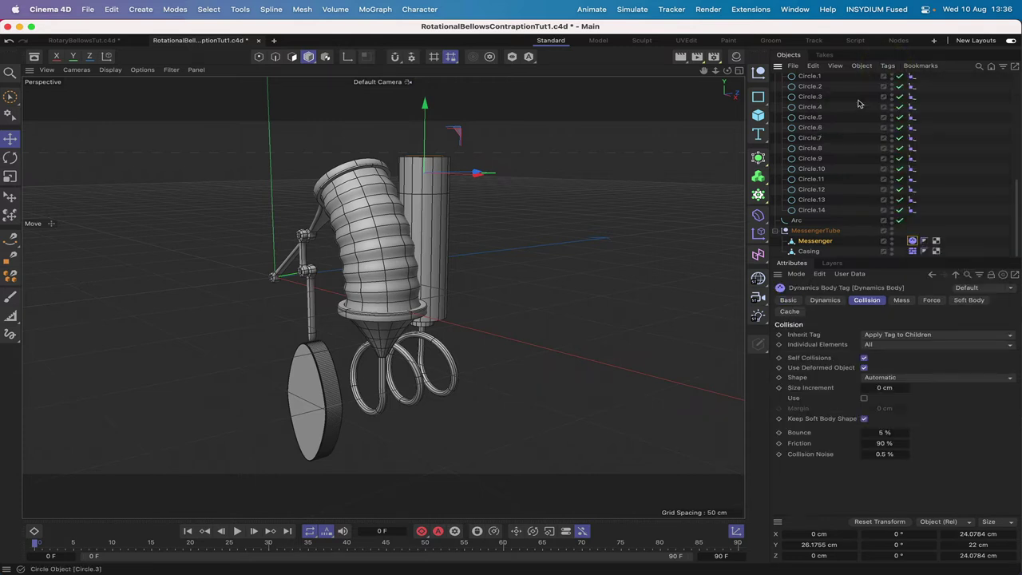
pyautogui.click(890, 335)
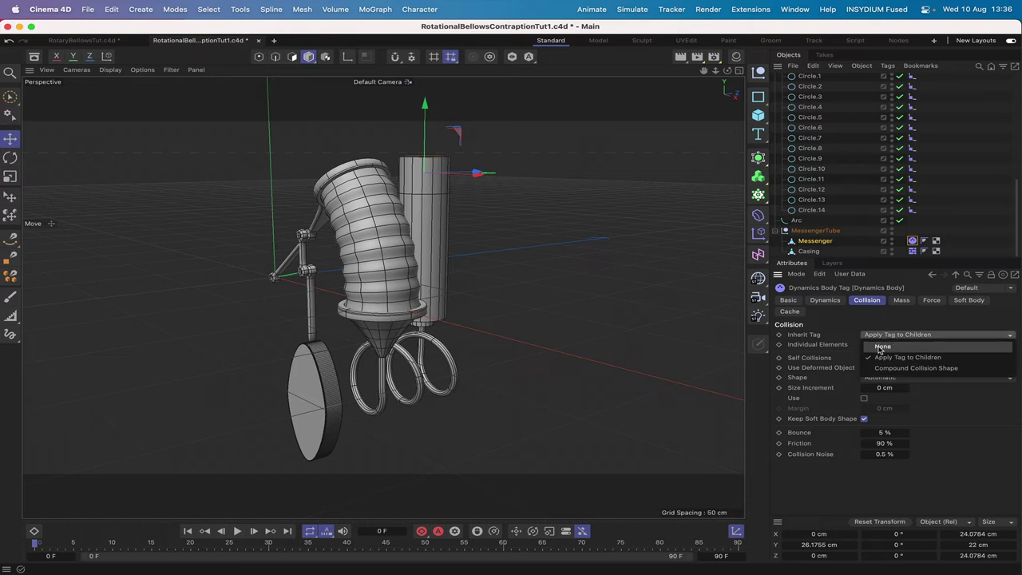
pyautogui.click(882, 346)
pyautogui.click(876, 345)
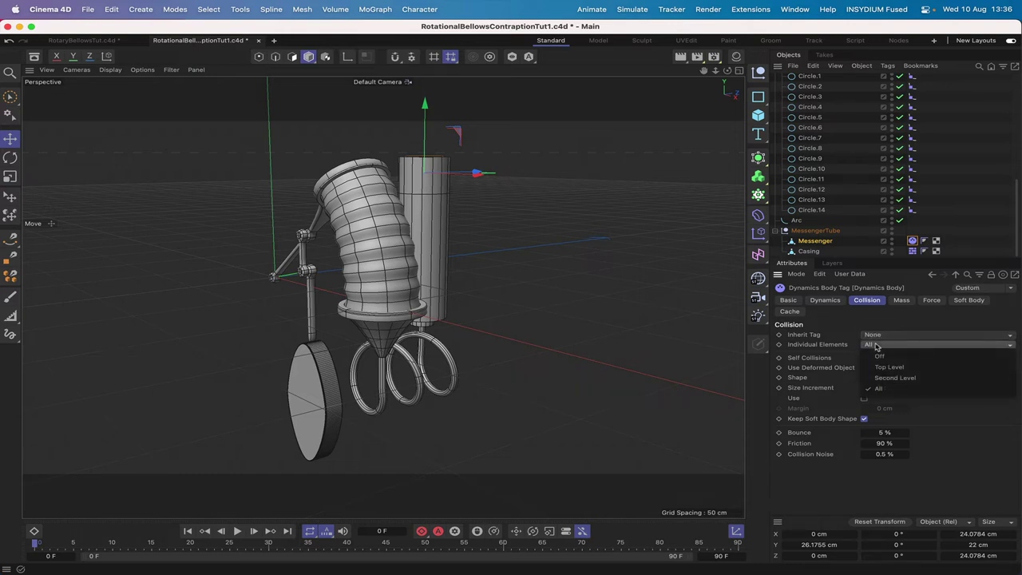
pyautogui.click(878, 356)
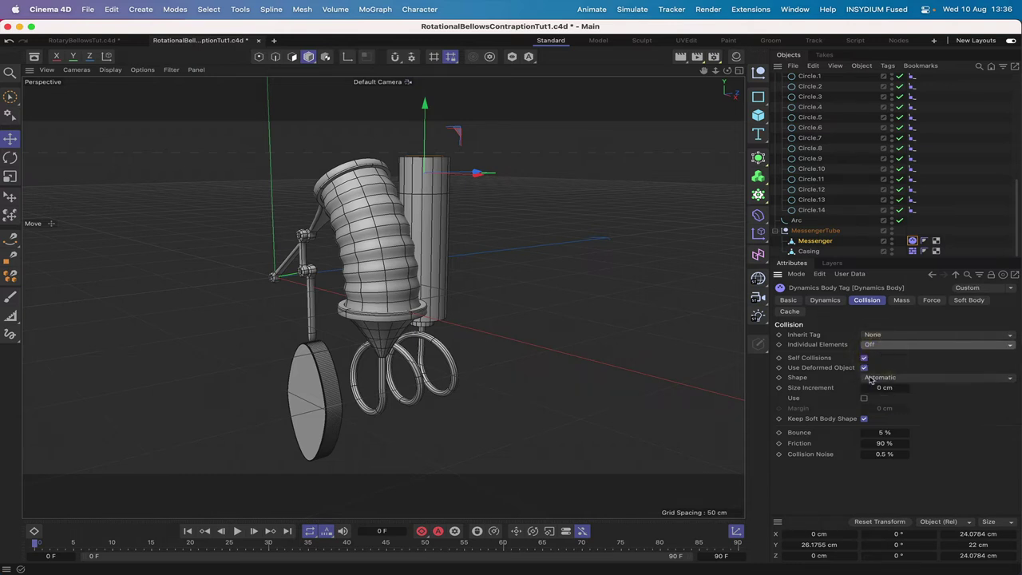
pyautogui.click(898, 377)
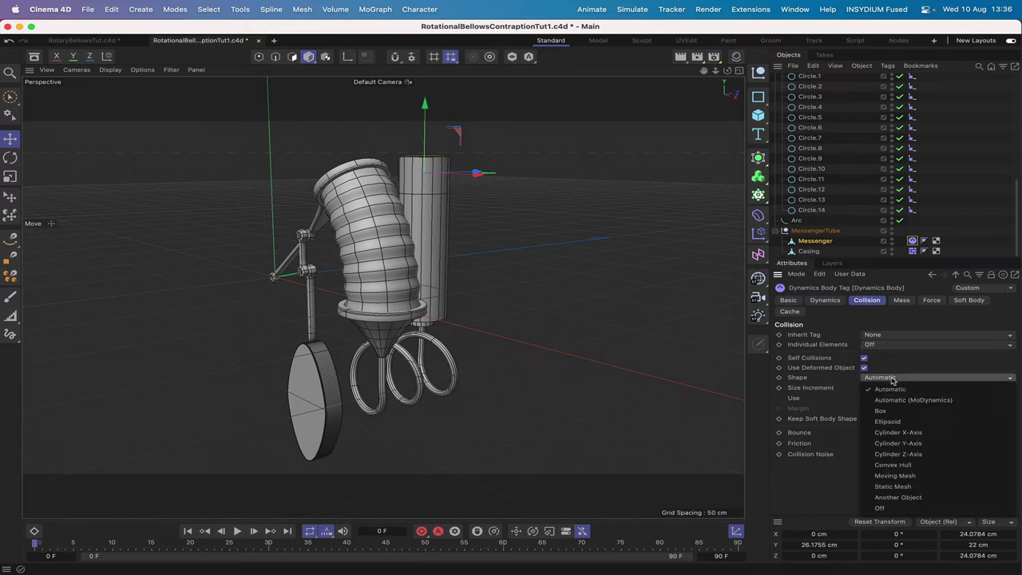
pyautogui.click(906, 475)
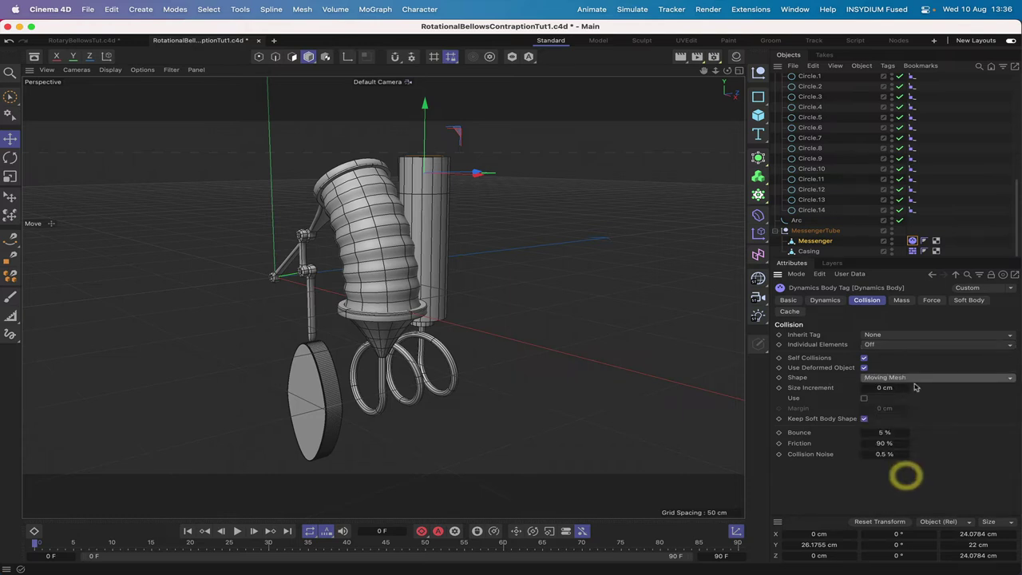
# Set Messenger's collision margin to 0.17 cm, friction to 1 % and lift to 0.1 %.
pyautogui.click(863, 398)
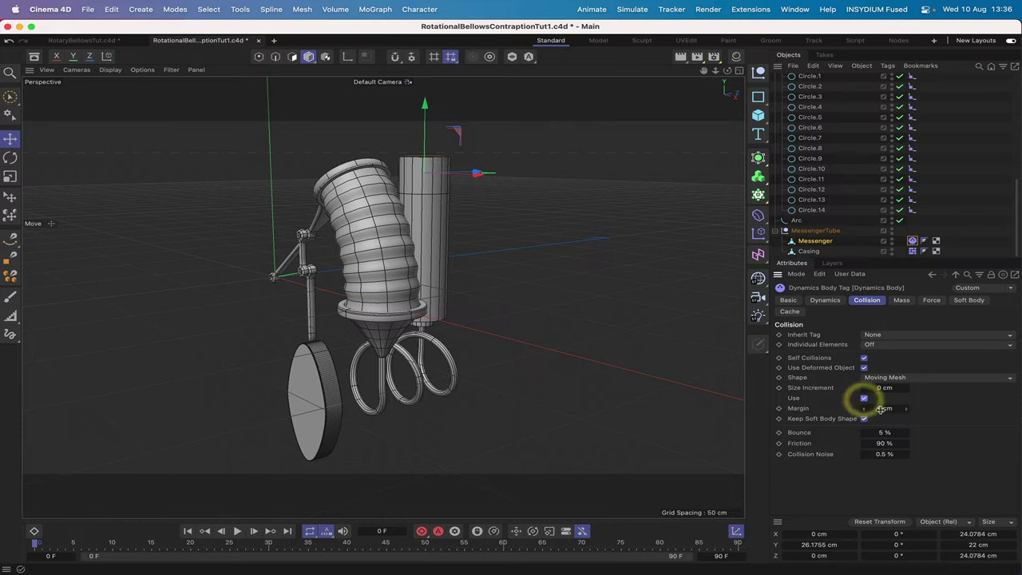
pyautogui.click(886, 408)
pyautogui.press('BackSpace')
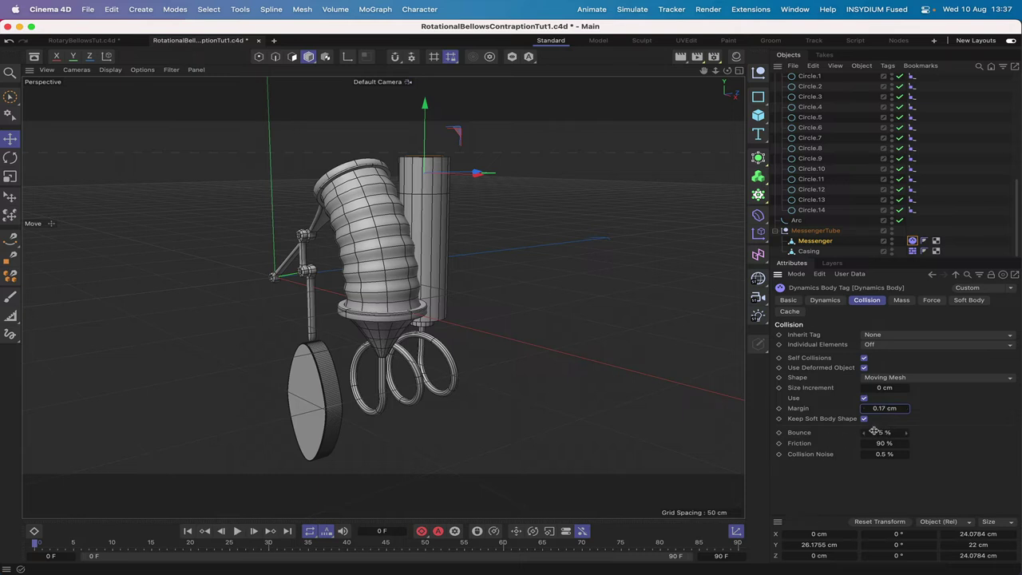
pyautogui.click(886, 442)
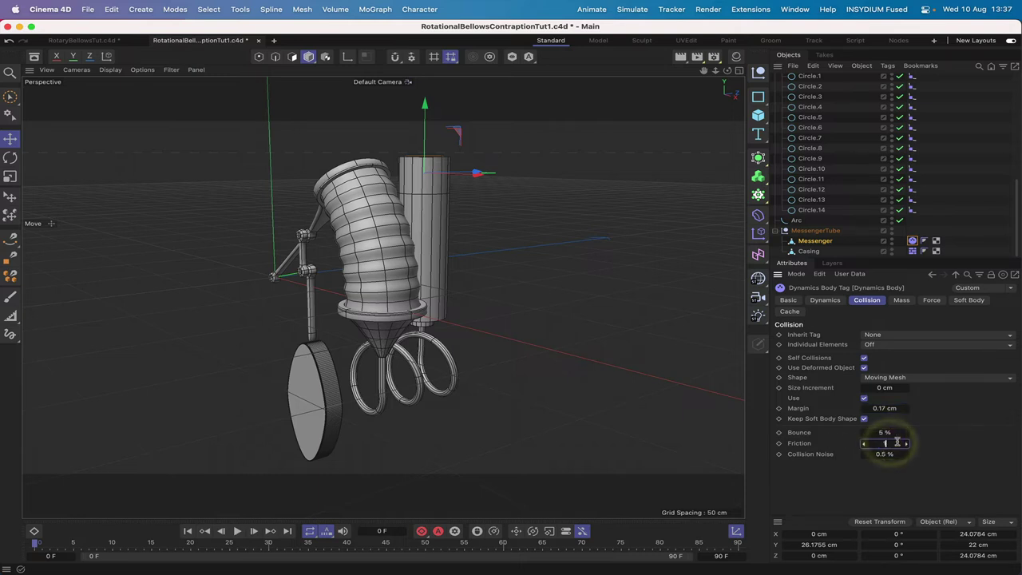
pyautogui.write('1')
pyautogui.press('Return')
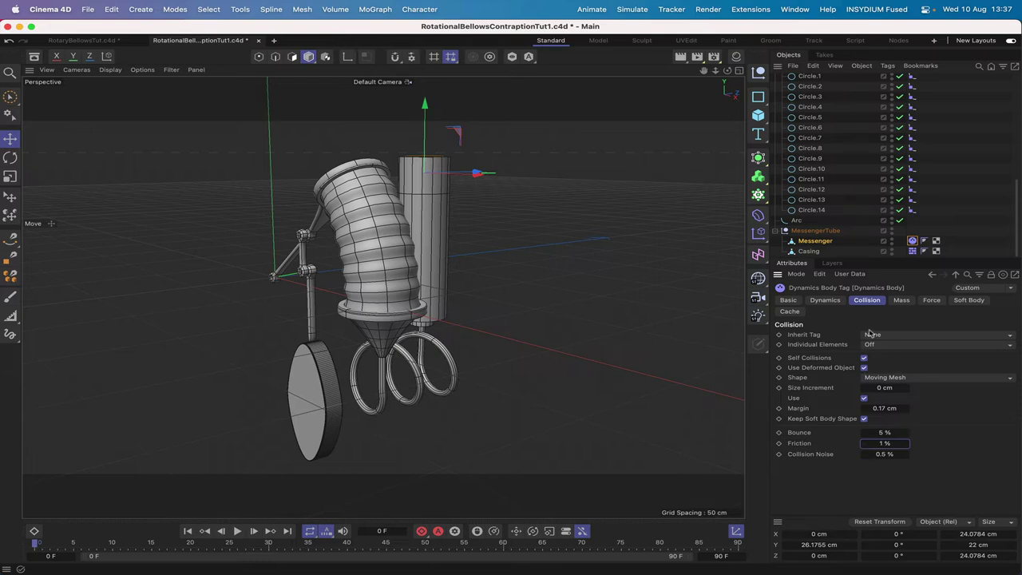
pyautogui.click(929, 302)
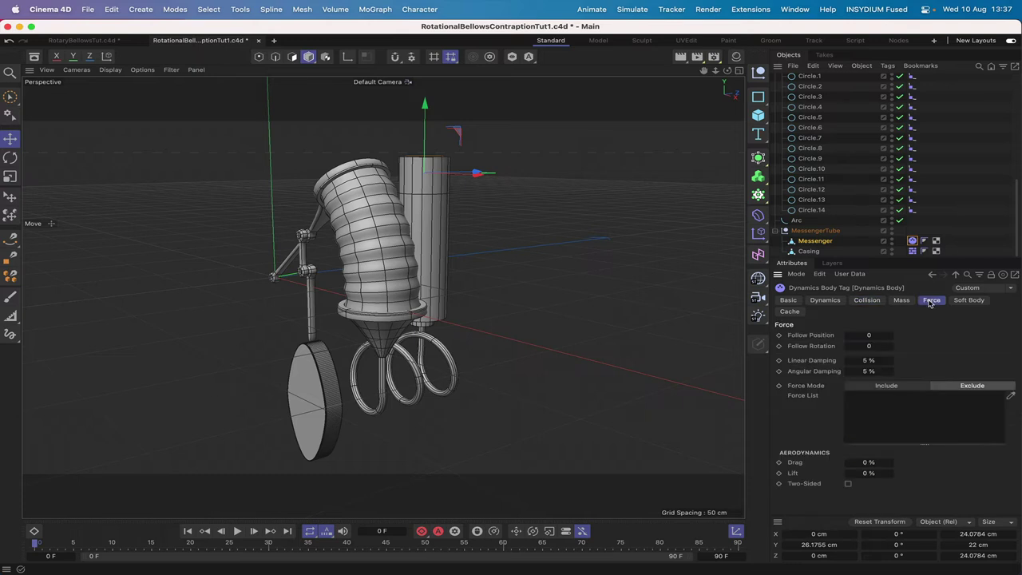
pyautogui.doubleClick(862, 475)
pyautogui.press('BackSpace')
# Set Bullet Expert settings: 0.1 cm margin, 1 cm scale, 10 steps per frame, 20 solver iterations.
pyautogui.press('super+d')
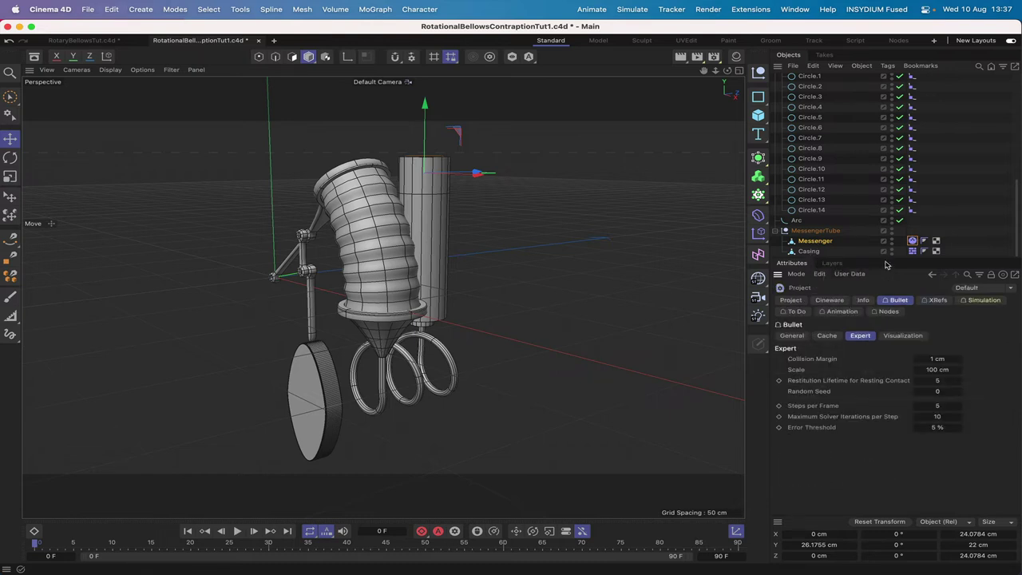
pyautogui.doubleClick(937, 358)
pyautogui.write('.1')
pyautogui.doubleClick(944, 369)
pyautogui.write('1')
pyautogui.press('Return')
pyautogui.doubleClick(937, 406)
pyautogui.doubleClick(936, 417)
# Create a Wind force object from Simulate > Forces.
pyautogui.click(631, 10)
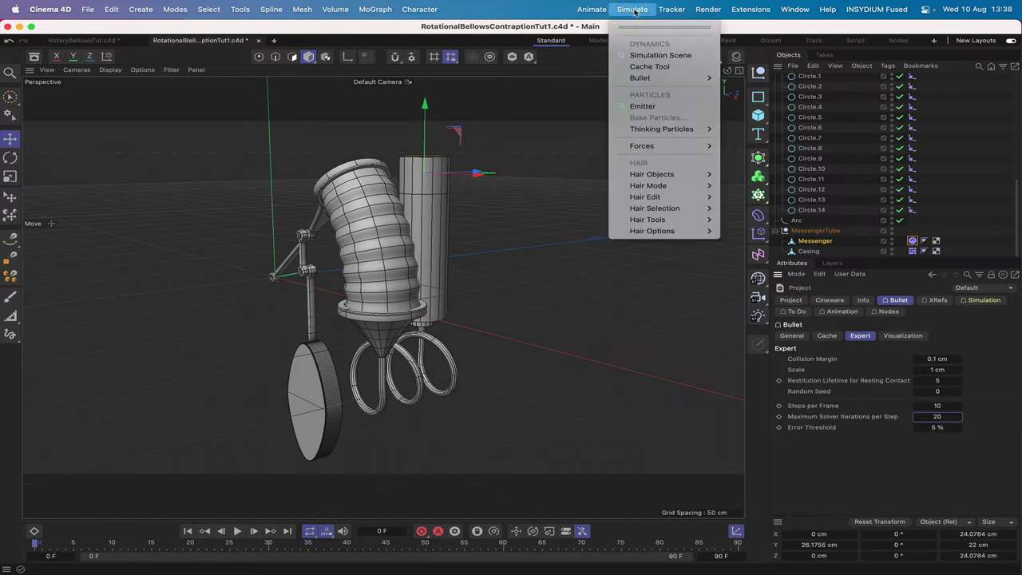
pyautogui.moveTo(639, 147)
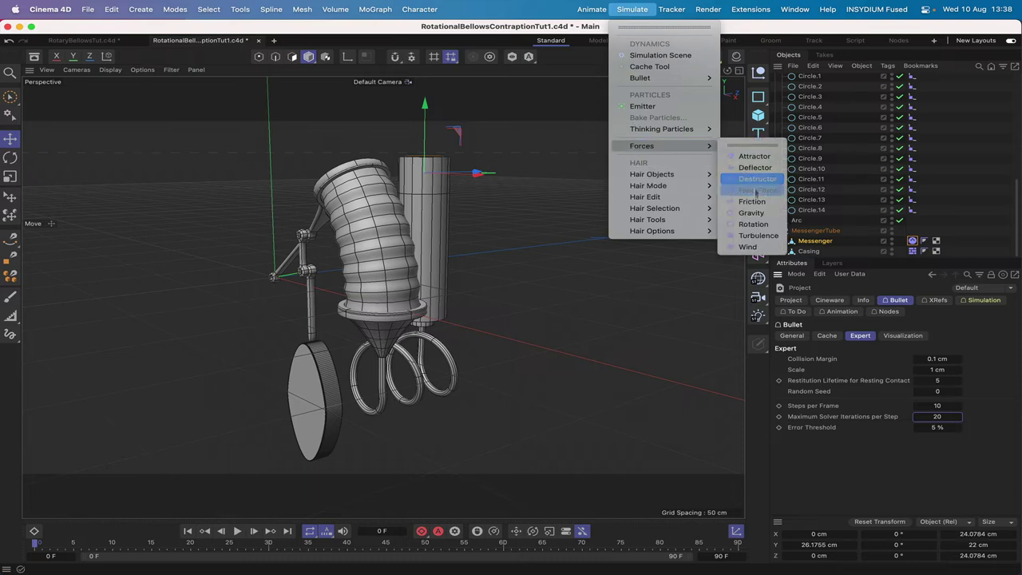
pyautogui.click(754, 247)
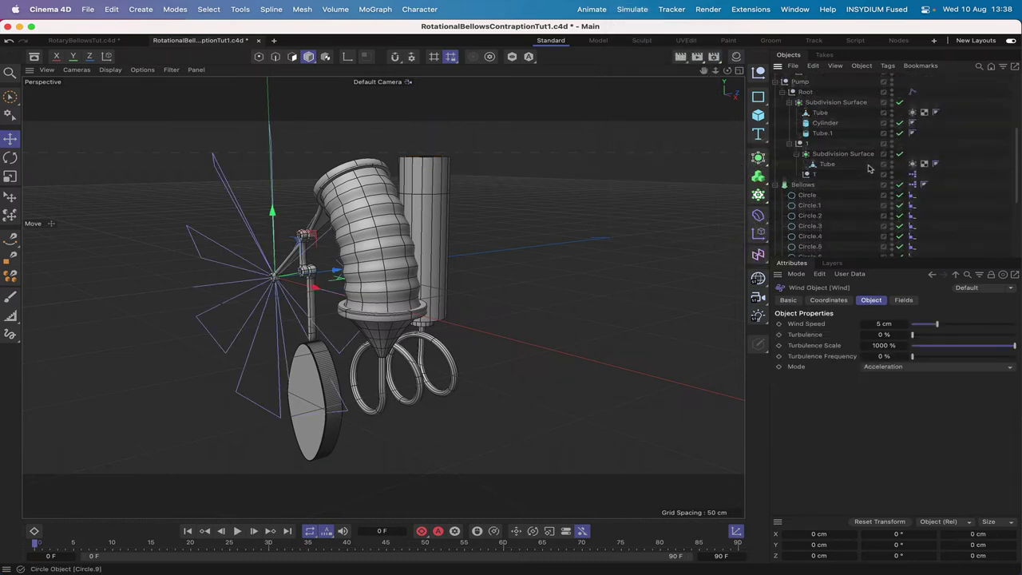
pyautogui.scroll(5, 870, 168)
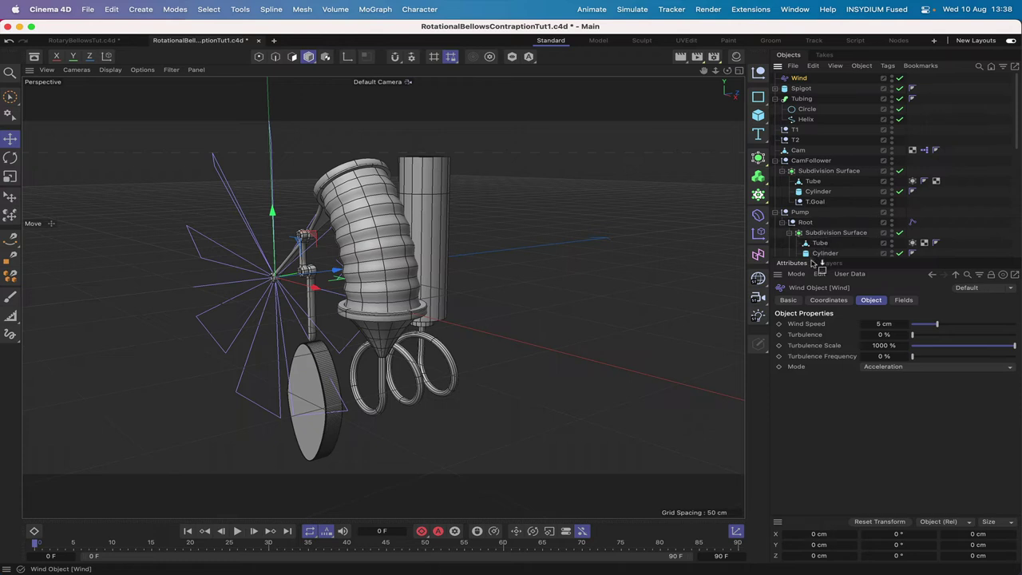
pyautogui.scroll(-10, 811, 256)
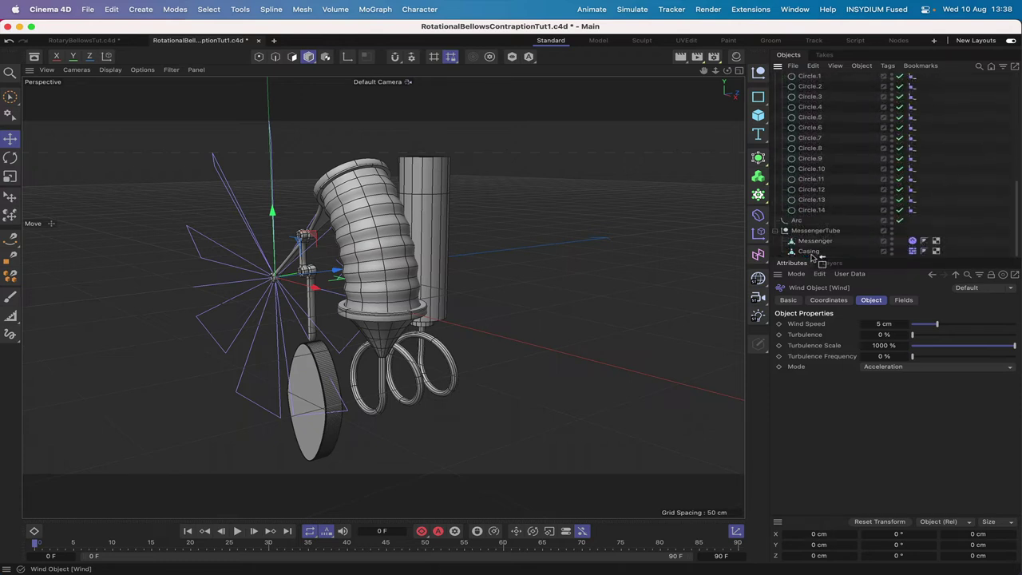
# Place Wind below Arc with 240 cm speed, 0.14 % turbulence, 14 % frequency, Aerodynamics Wind mode.
pyautogui.moveTo(814, 257); pyautogui.dragTo(795, 230)
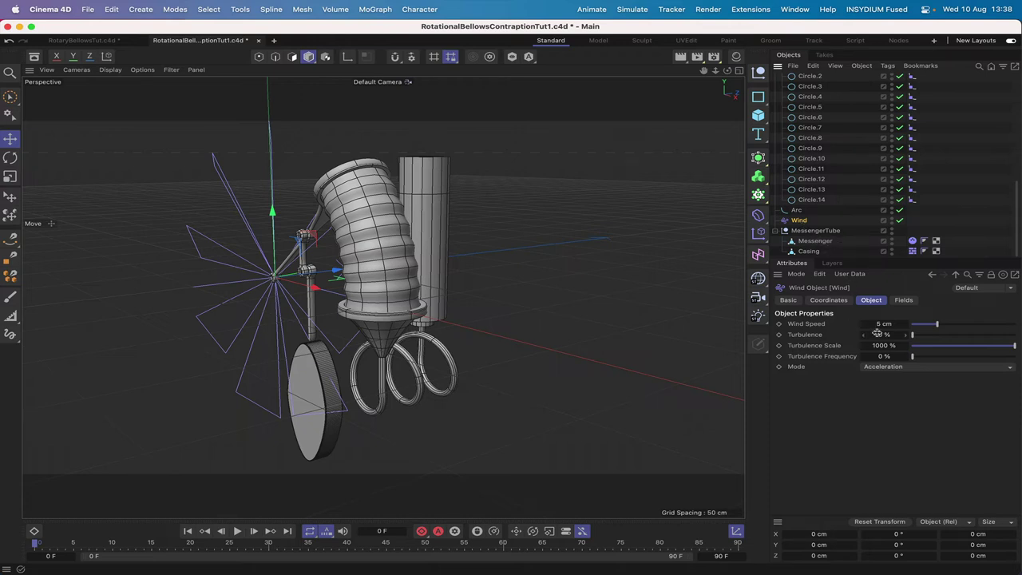
pyautogui.click(879, 324)
pyautogui.write('240')
pyautogui.click(883, 335)
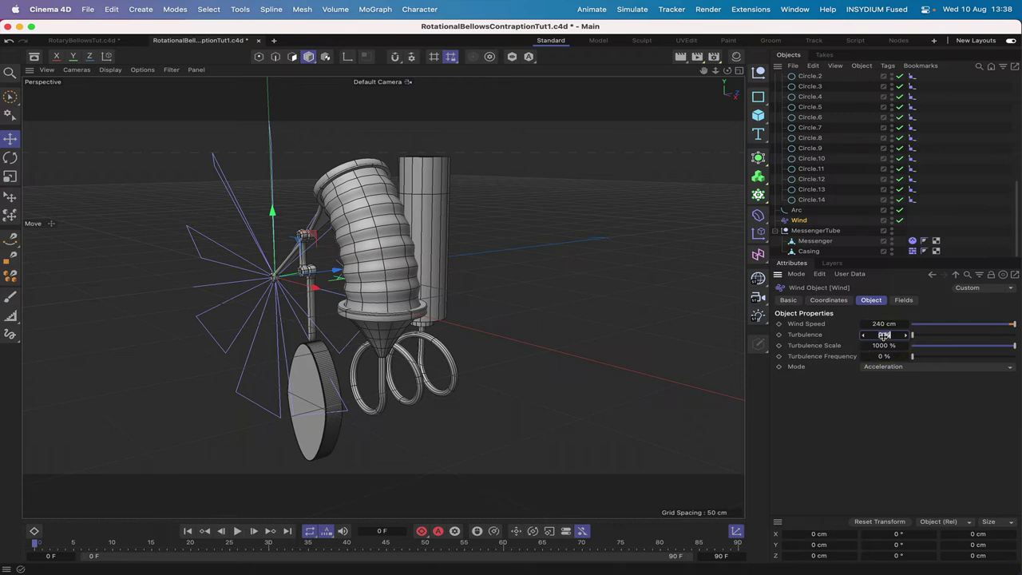
pyautogui.click(883, 335)
pyautogui.click(884, 356)
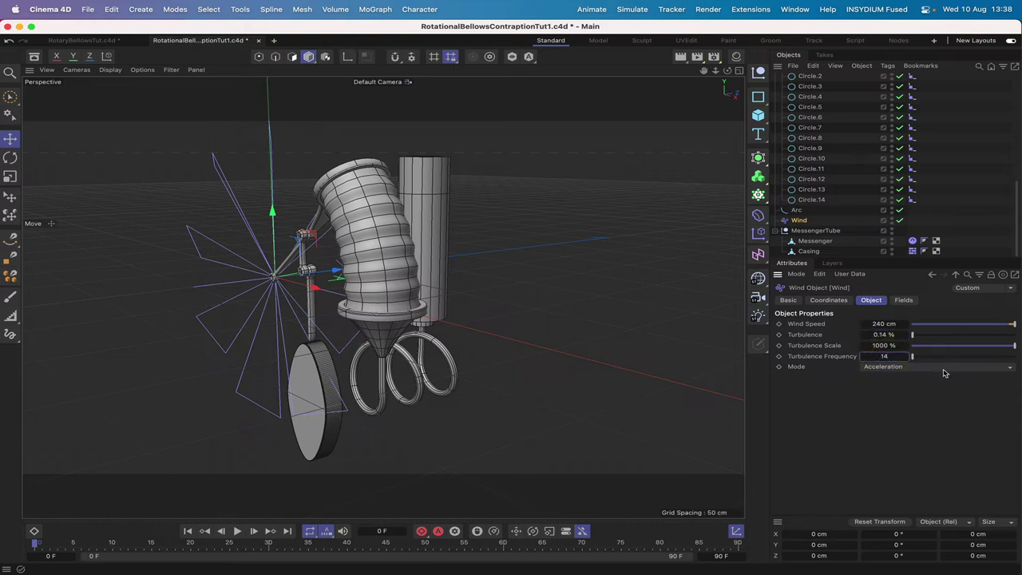
pyautogui.click(922, 380)
pyautogui.click(891, 369)
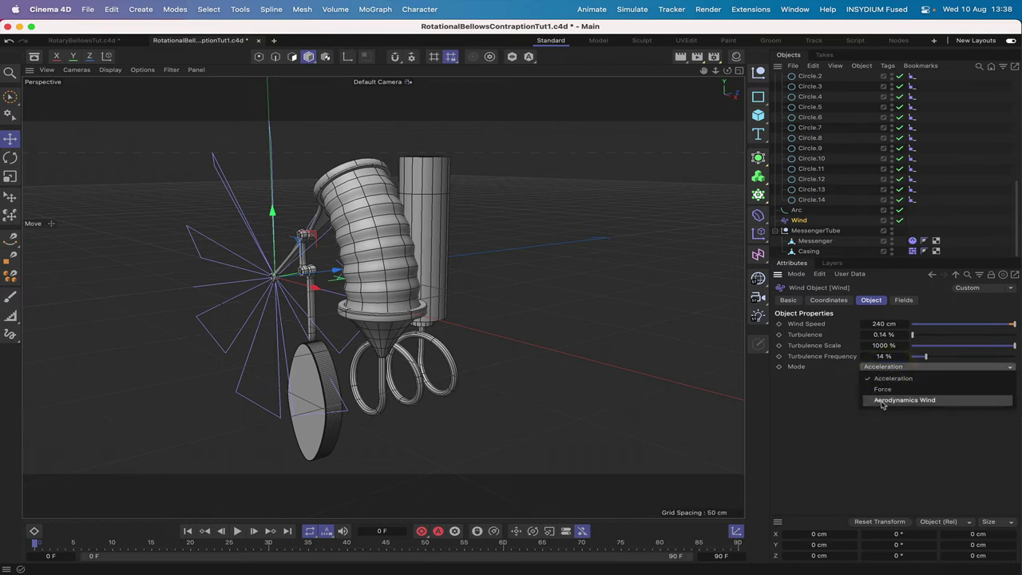
pyautogui.click(897, 402)
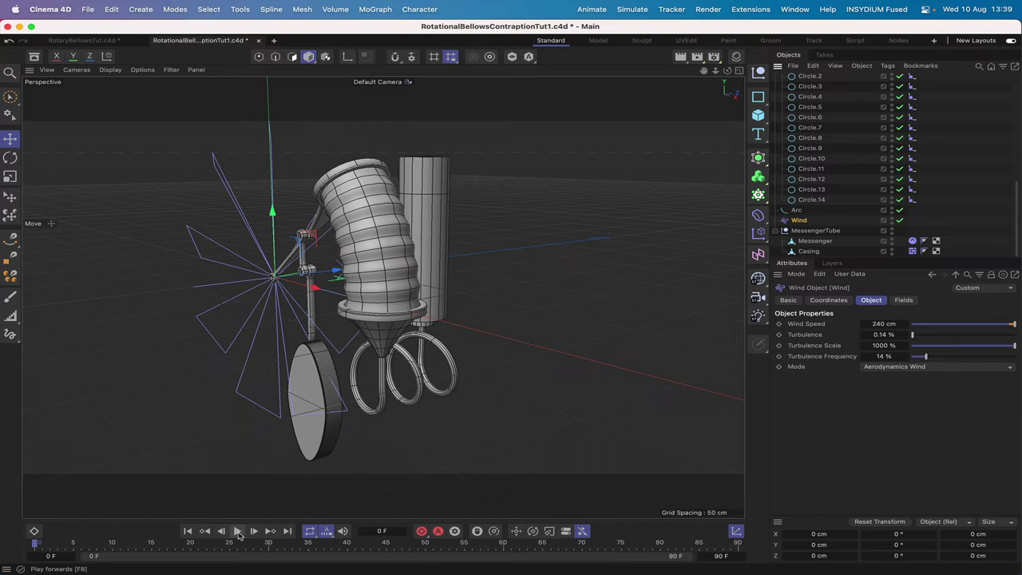
# Play the simulation, stop near frame 33, and select the Wind object.
pyautogui.click(237, 531)
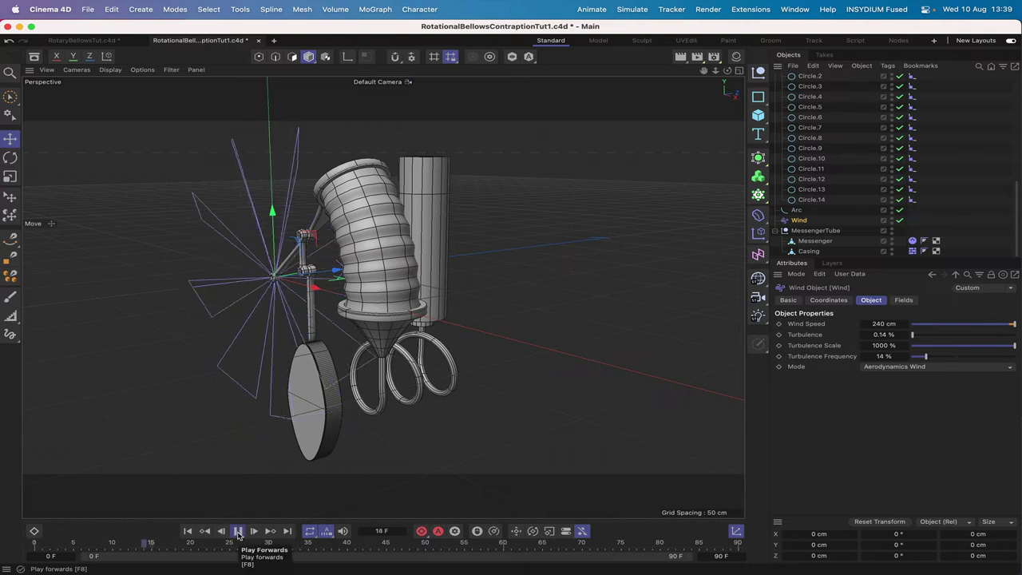
pyautogui.click(237, 531)
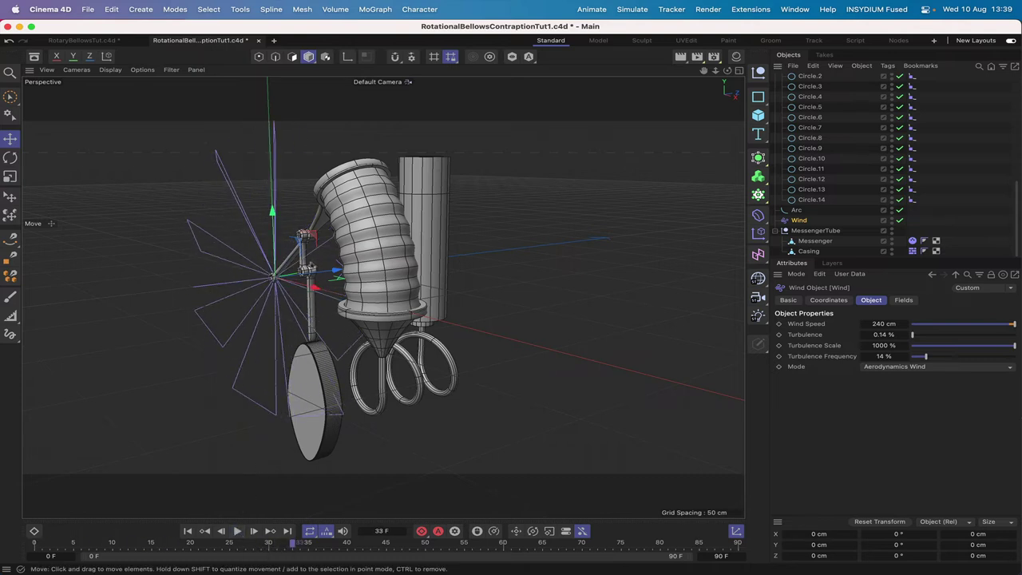
pyautogui.click(799, 221)
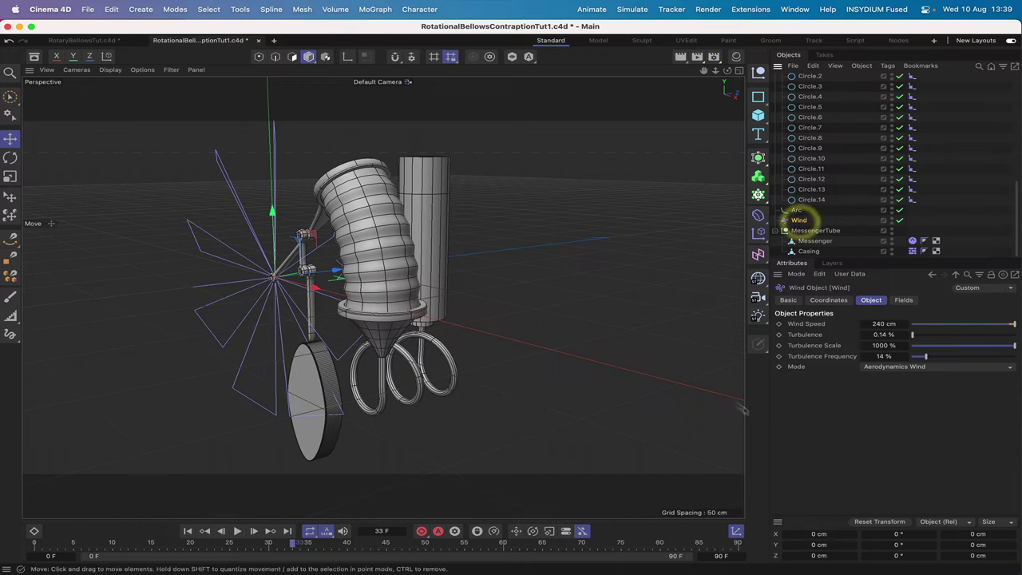
pyautogui.click(9, 158)
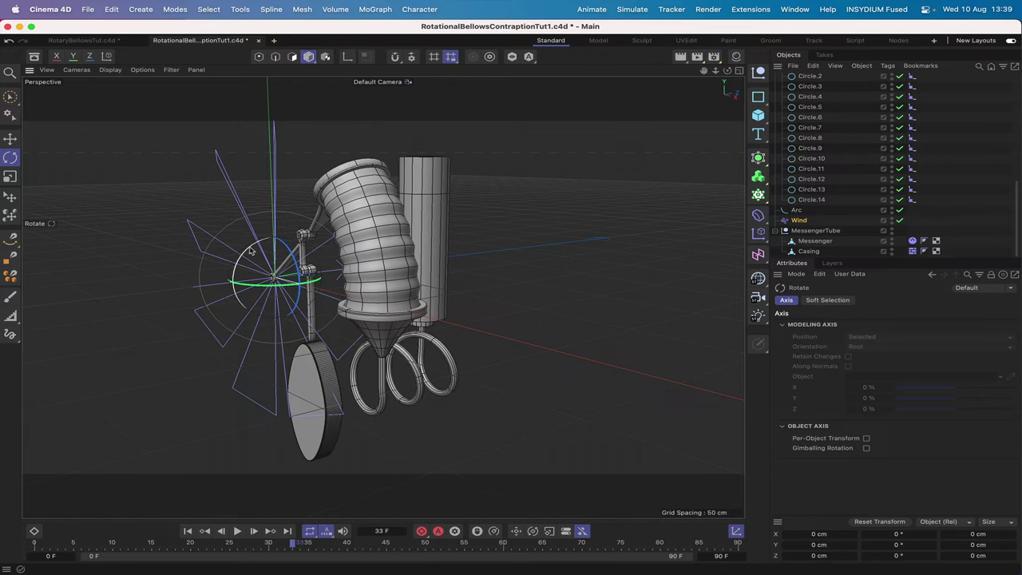
# Rotate the Wind object 90° on Y and replay the simulation from frame 0.
pyautogui.keyDown('shift'); pyautogui.moveTo(250, 251); pyautogui.dragTo(229, 316); pyautogui.keyUp('shift')
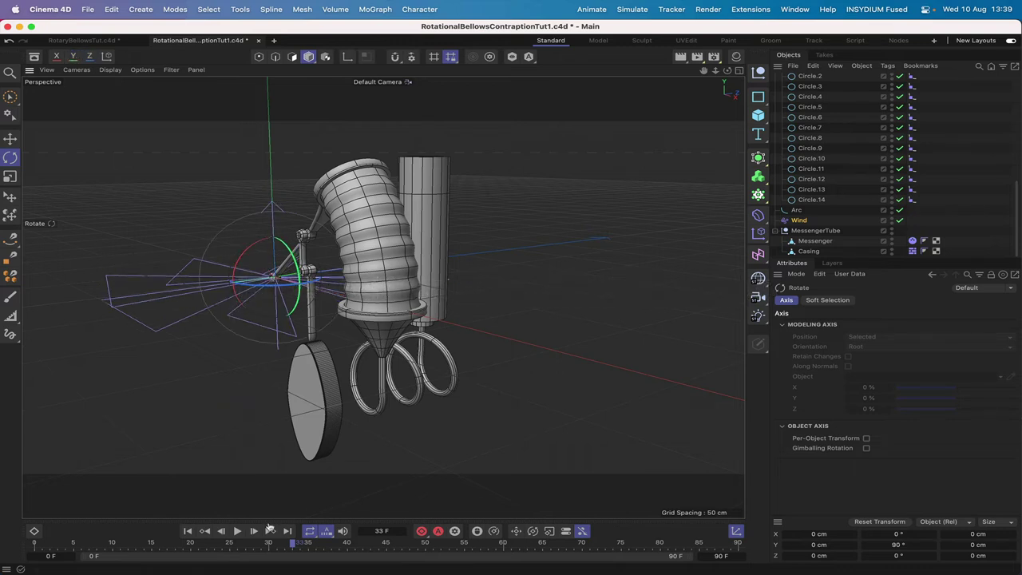
pyautogui.click(187, 531)
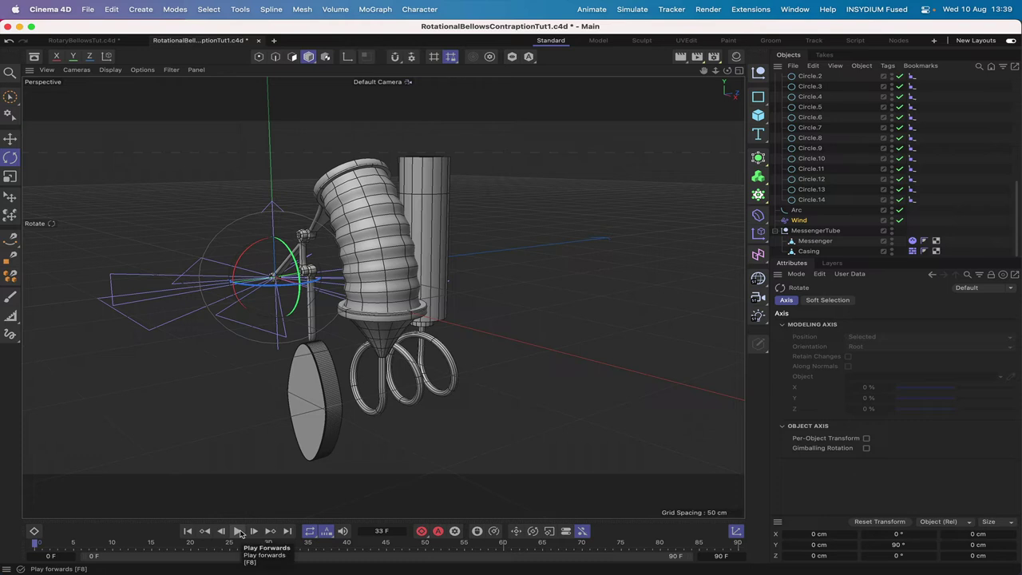
pyautogui.click(240, 532)
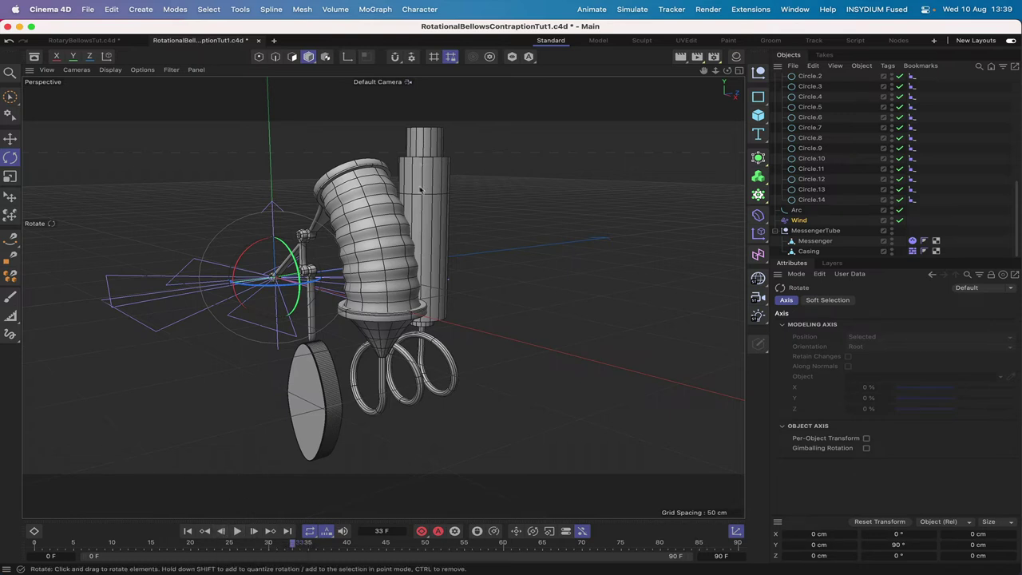
pyautogui.click(239, 532)
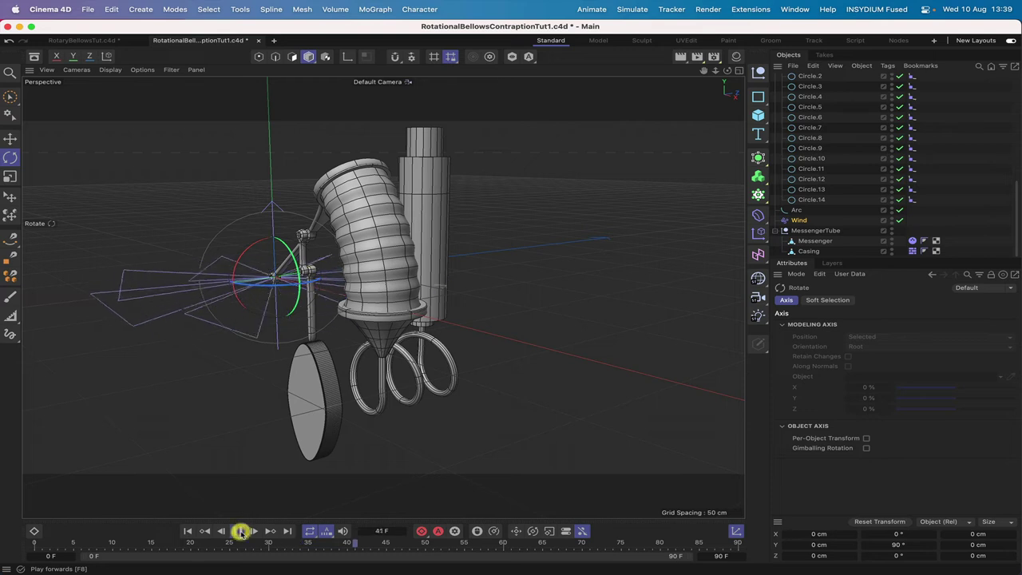
pyautogui.click(240, 532)
pyautogui.click(187, 531)
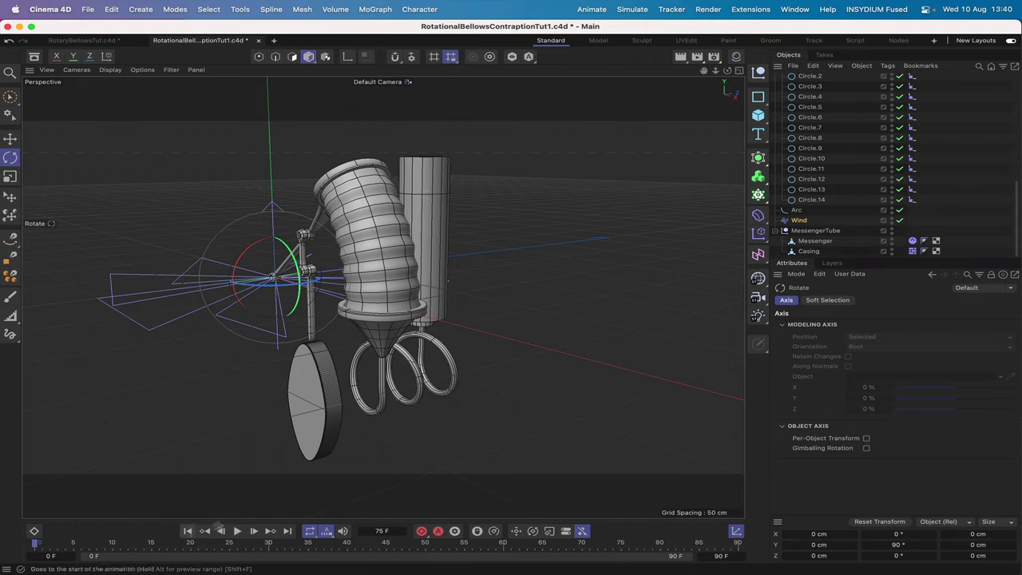
# Keyframe Wind's Enabled on at the start and off at frame 30, then play to test.
pyautogui.click(799, 220)
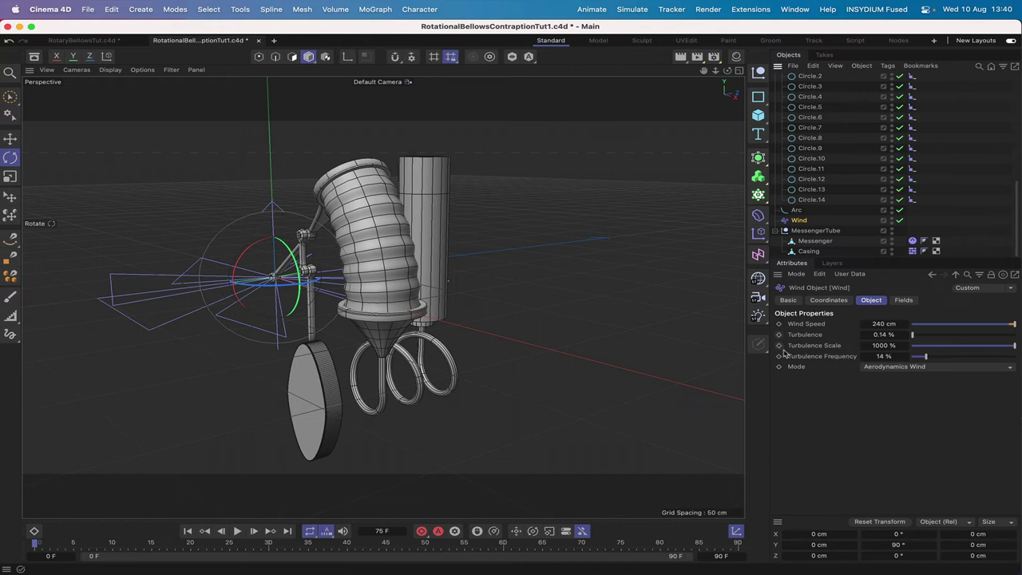
pyautogui.click(791, 300)
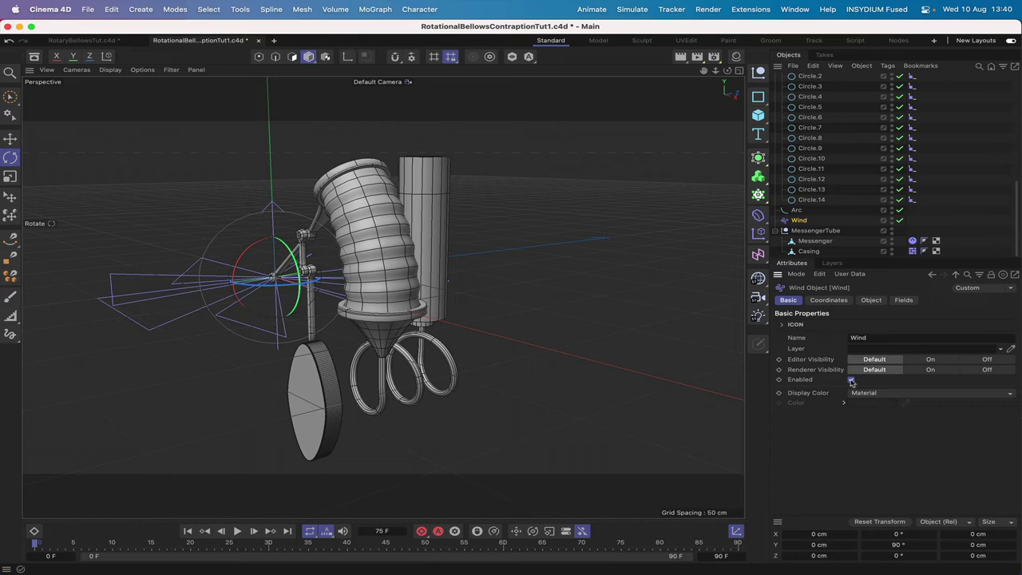
pyautogui.click(779, 380)
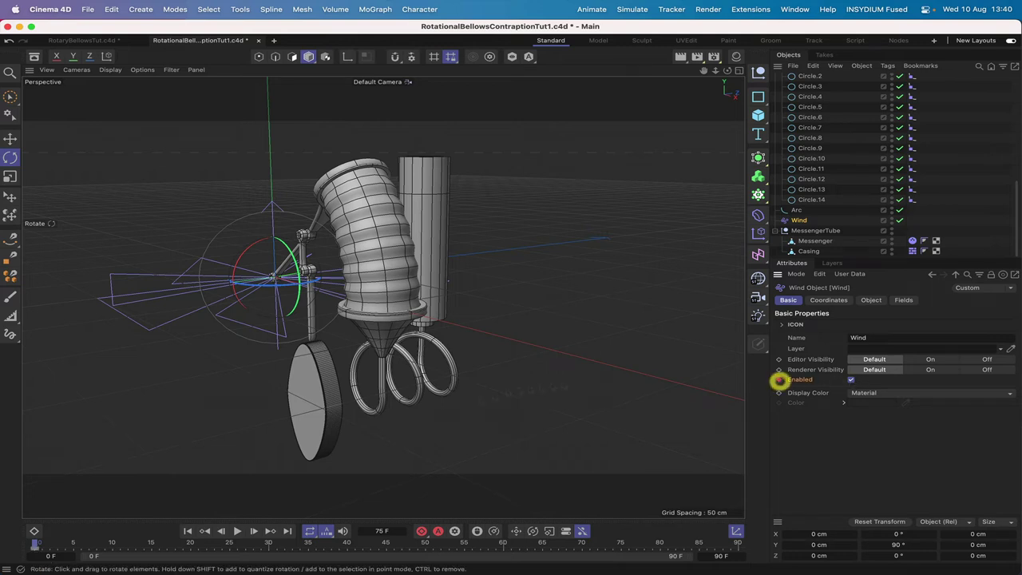
pyautogui.moveTo(34, 544); pyautogui.dragTo(272, 549)
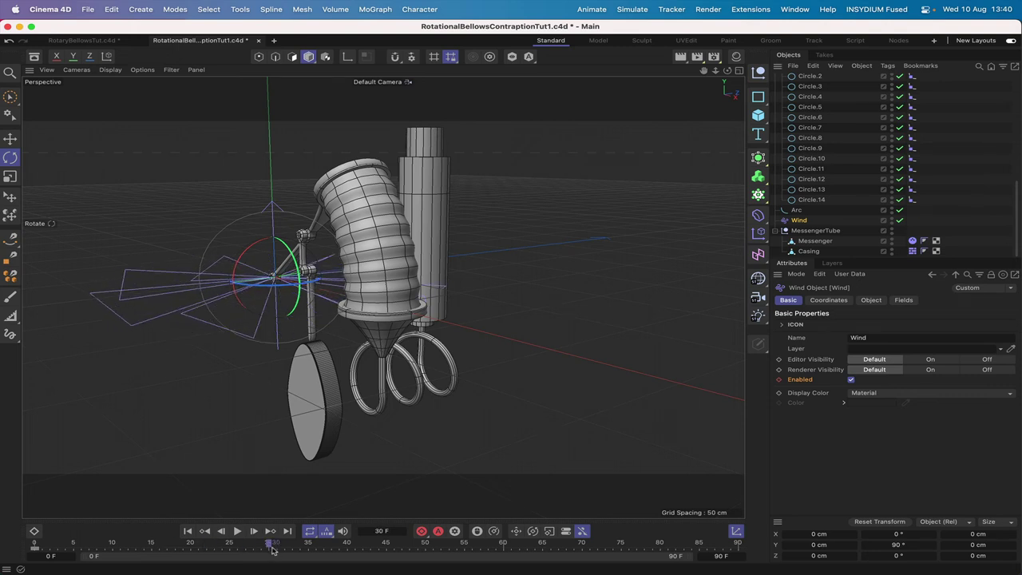
pyautogui.click(851, 380)
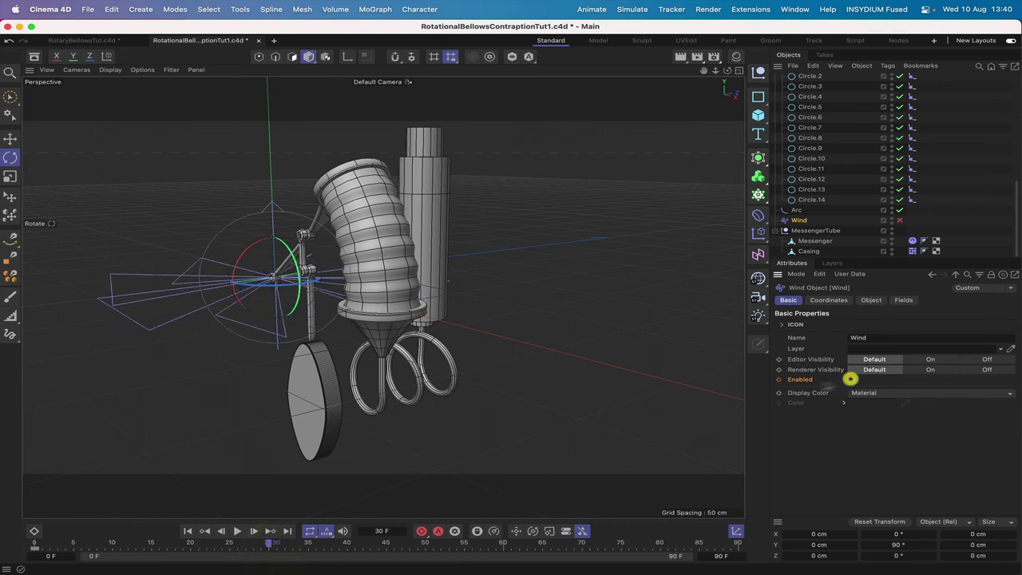
pyautogui.click(780, 381)
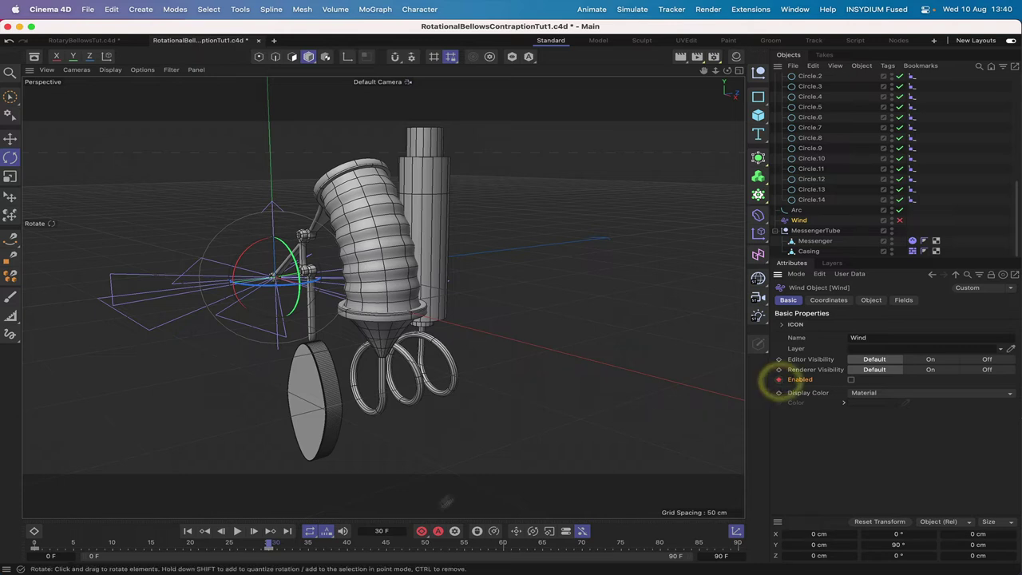
pyautogui.click(186, 531)
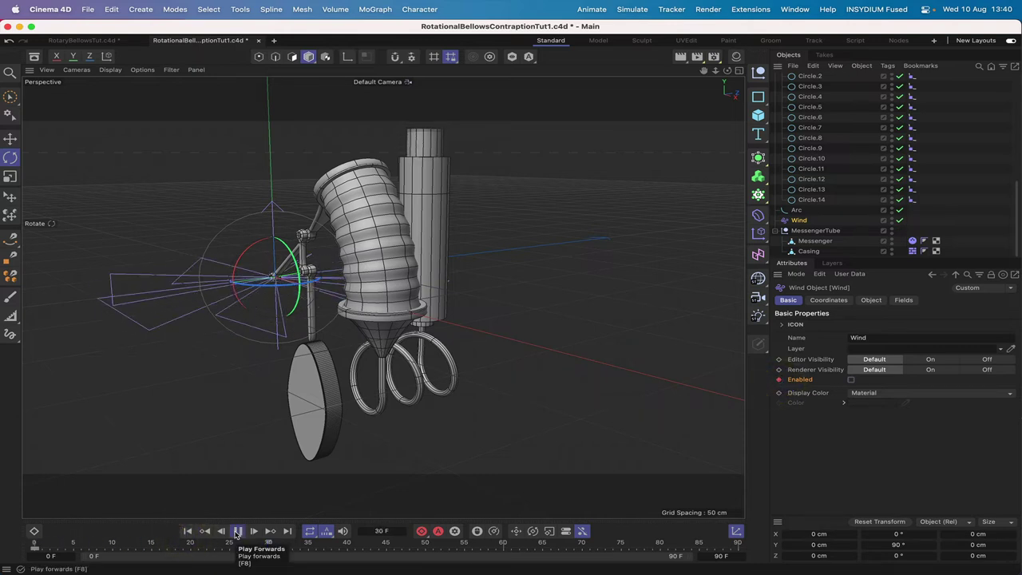
pyautogui.click(237, 531)
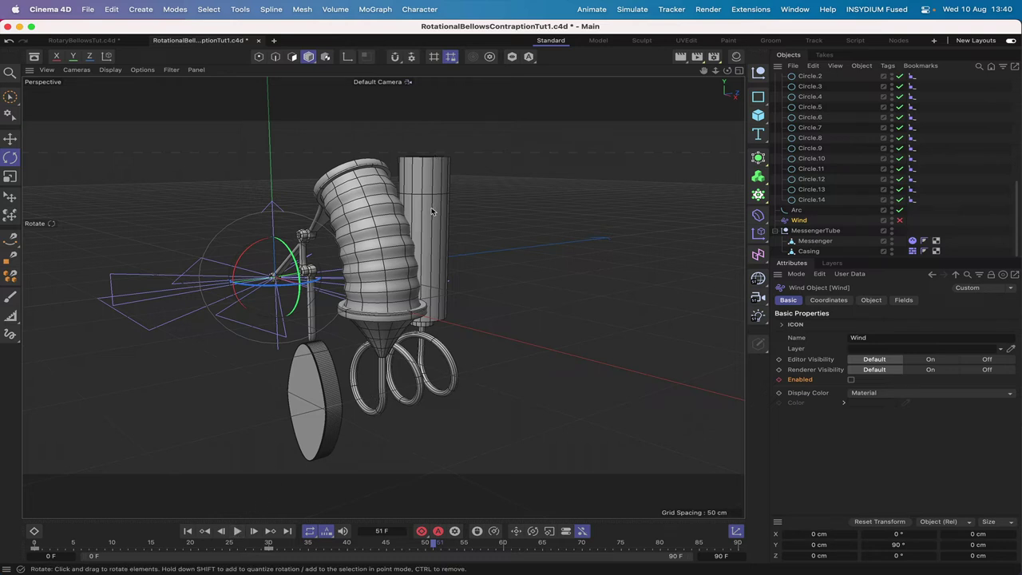
# Copy the Enabled animation track and rewind to the first frame.
pyautogui.rightClick(798, 381)
pyautogui.moveTo(830, 389)
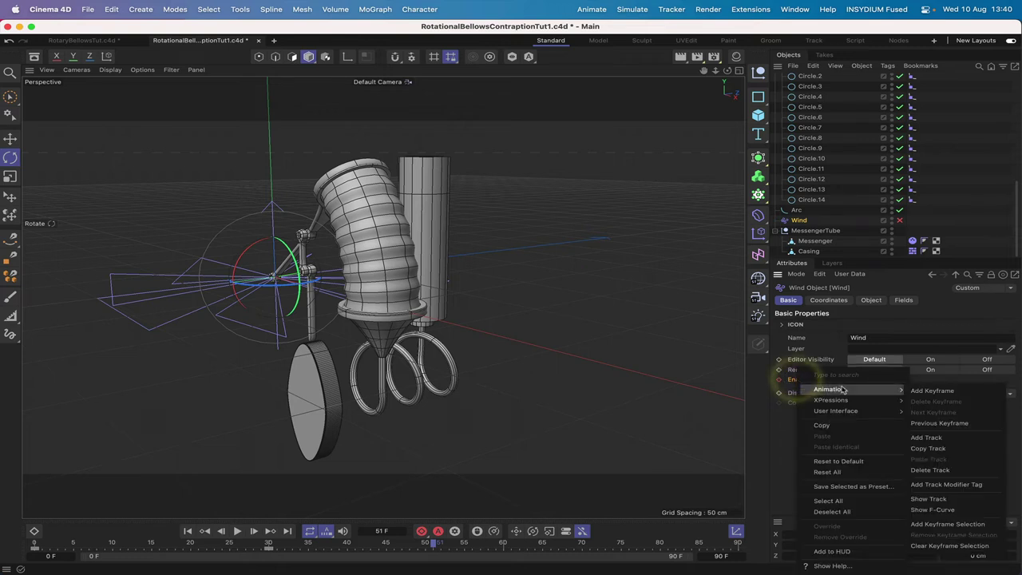
pyautogui.click(927, 449)
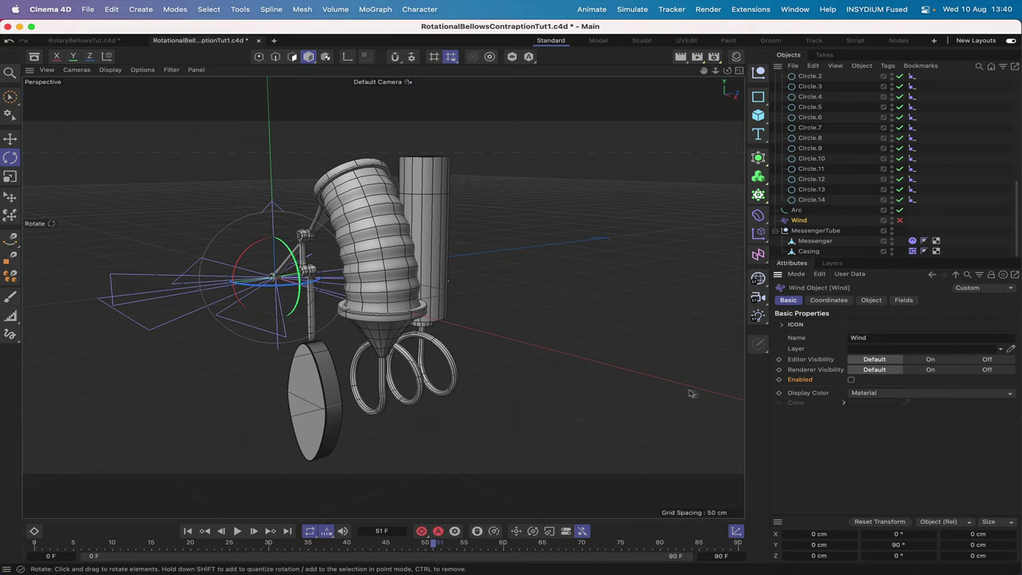
pyautogui.click(188, 531)
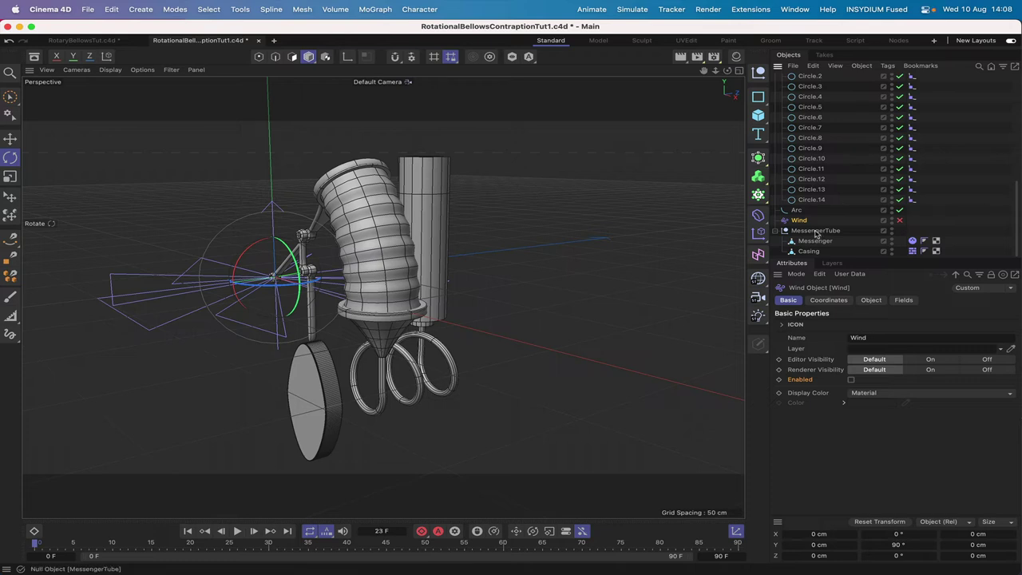
# Add an XPresso tag to the MessengerTube object.
pyautogui.click(816, 231)
pyautogui.click(888, 65)
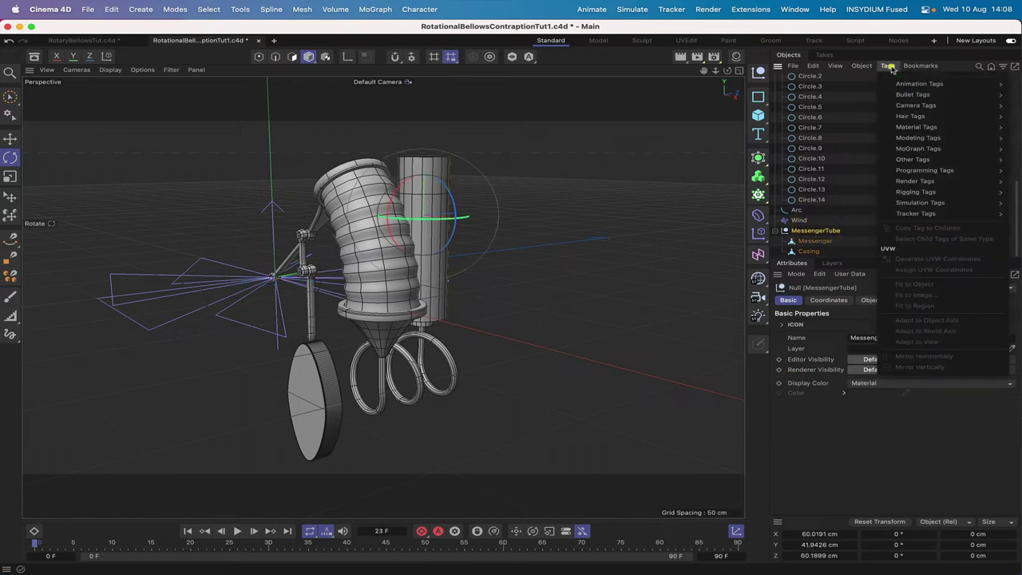
pyautogui.moveTo(926, 170)
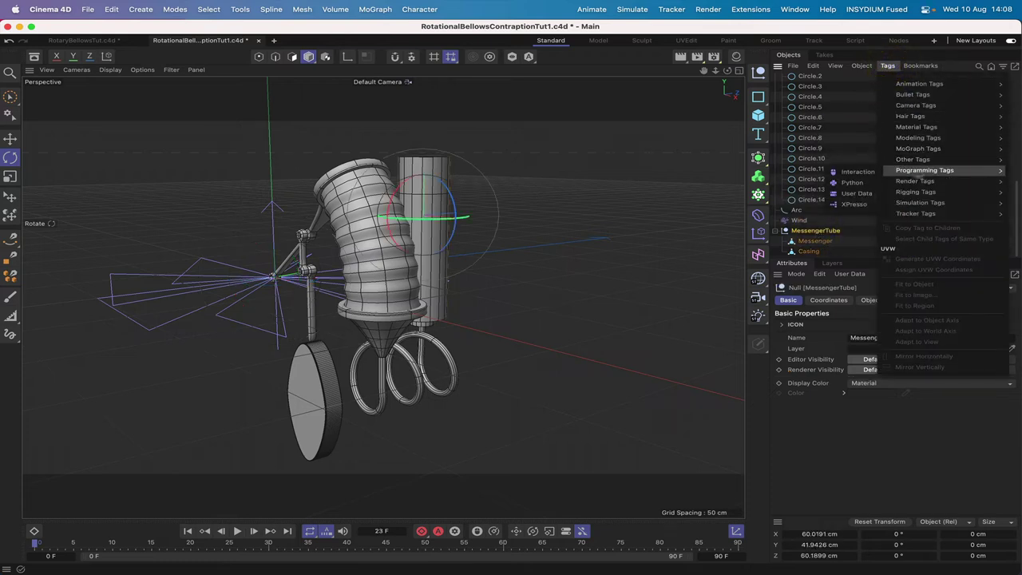
pyautogui.click(854, 205)
pyautogui.moveTo(857, 197); pyautogui.dragTo(548, 41)
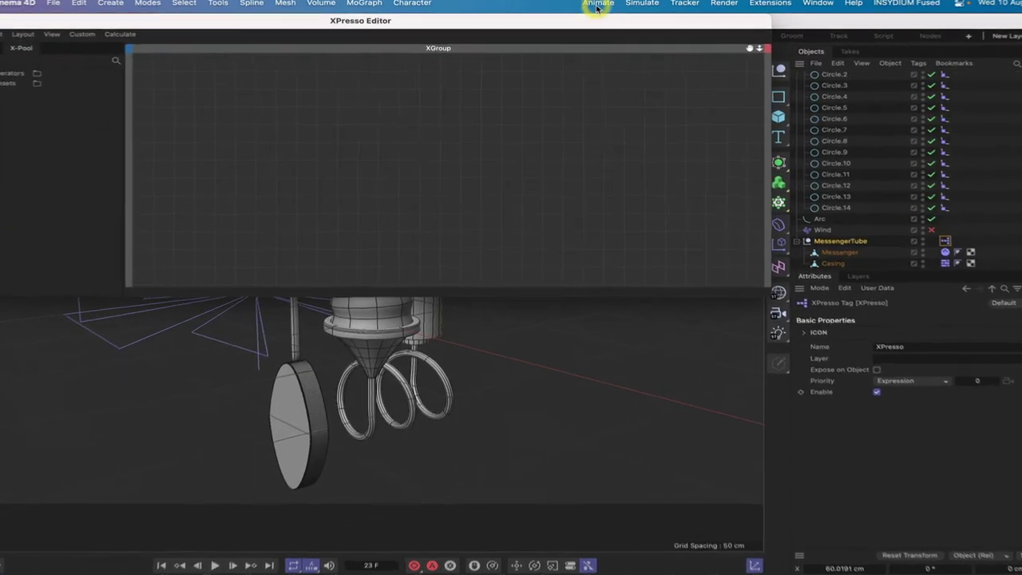
# Drag the Cam and Root objects into the XPresso editor as nodes.
pyautogui.scroll(10, 862, 143)
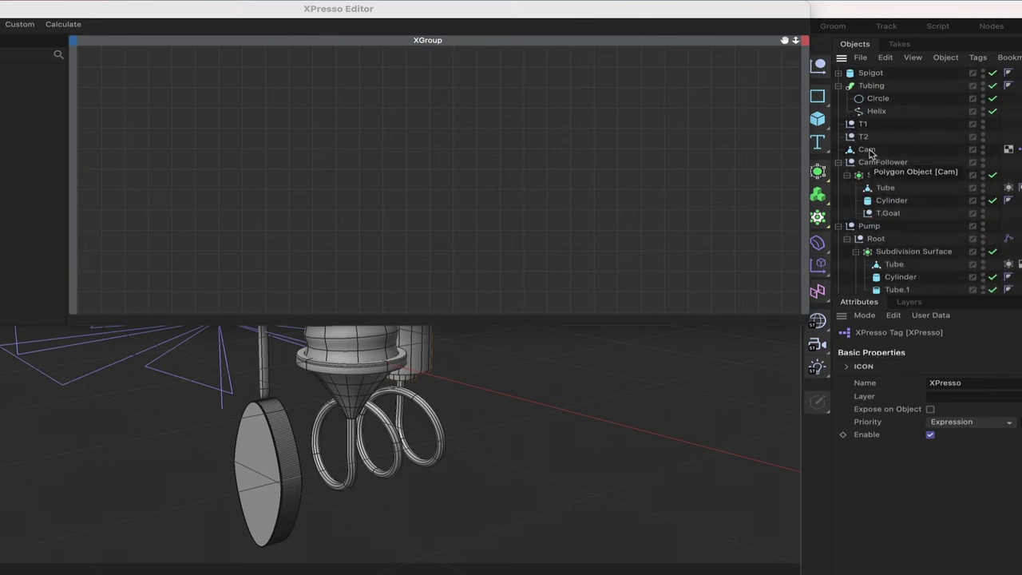
pyautogui.moveTo(870, 154); pyautogui.dragTo(155, 90)
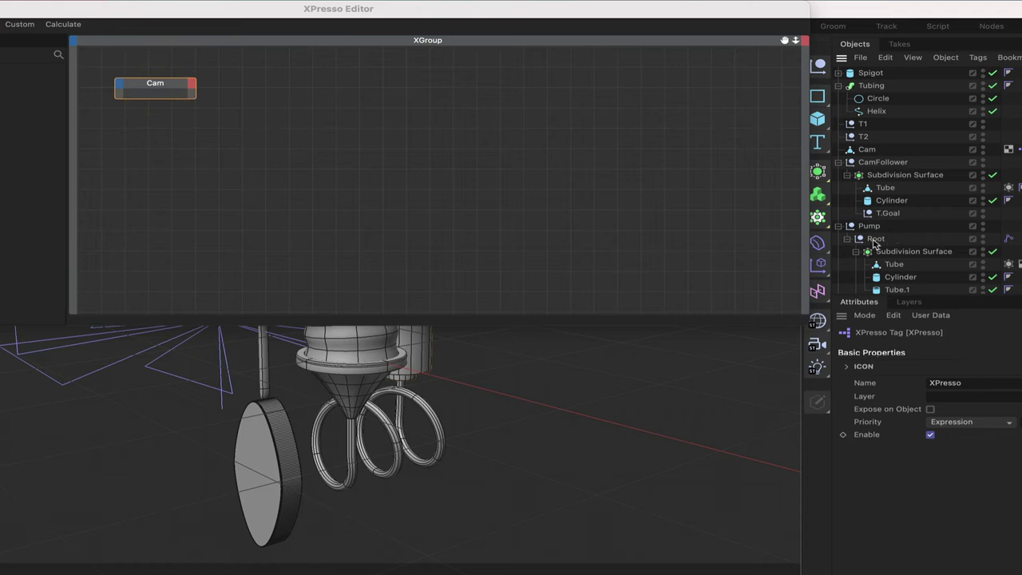
pyautogui.moveTo(874, 244); pyautogui.dragTo(150, 178)
pyautogui.click(173, 174)
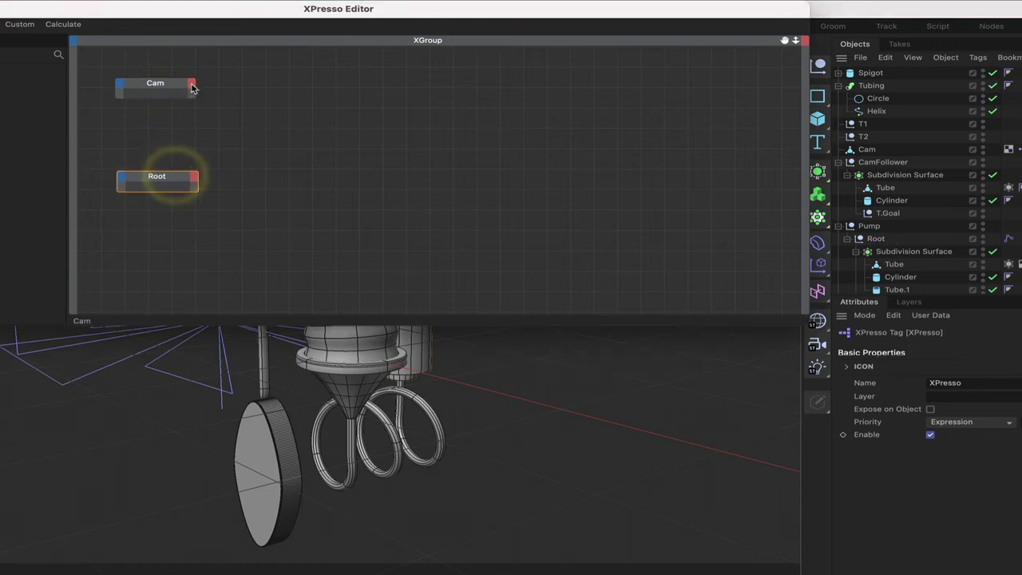
# Give Cam a Global Rotation . B output and Root a Rotation . B output.
pyautogui.click(192, 85)
pyautogui.moveTo(239, 125)
pyautogui.moveTo(337, 156)
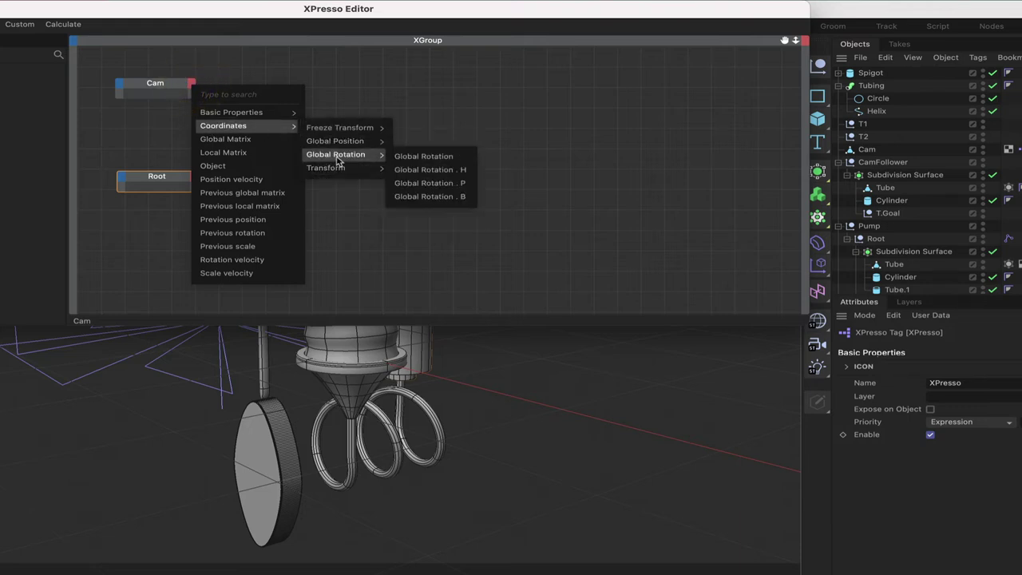
pyautogui.click(447, 198)
pyautogui.click(195, 176)
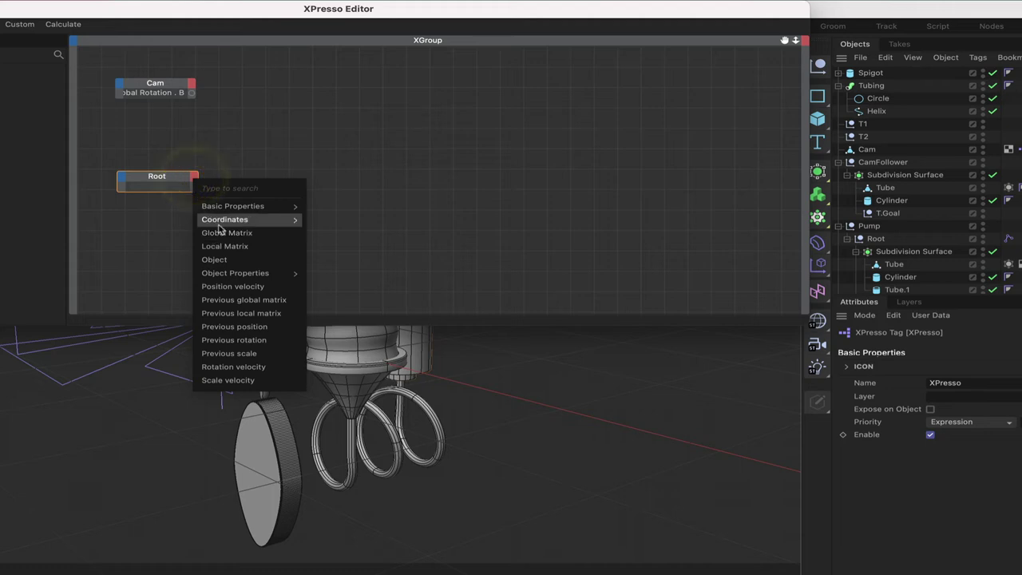
pyautogui.moveTo(219, 225)
pyautogui.moveTo(363, 238)
pyautogui.moveTo(363, 262)
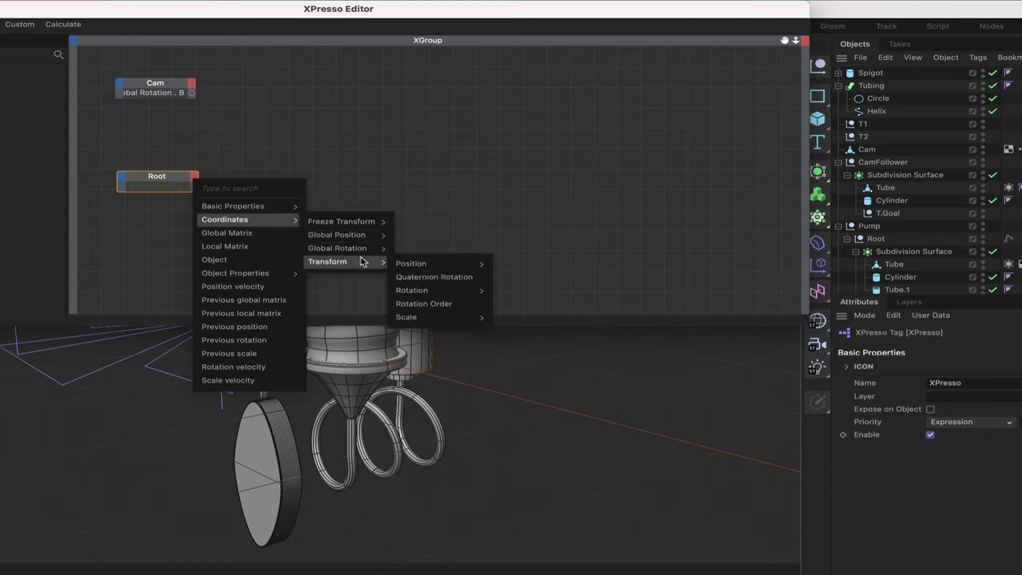
pyautogui.moveTo(417, 290)
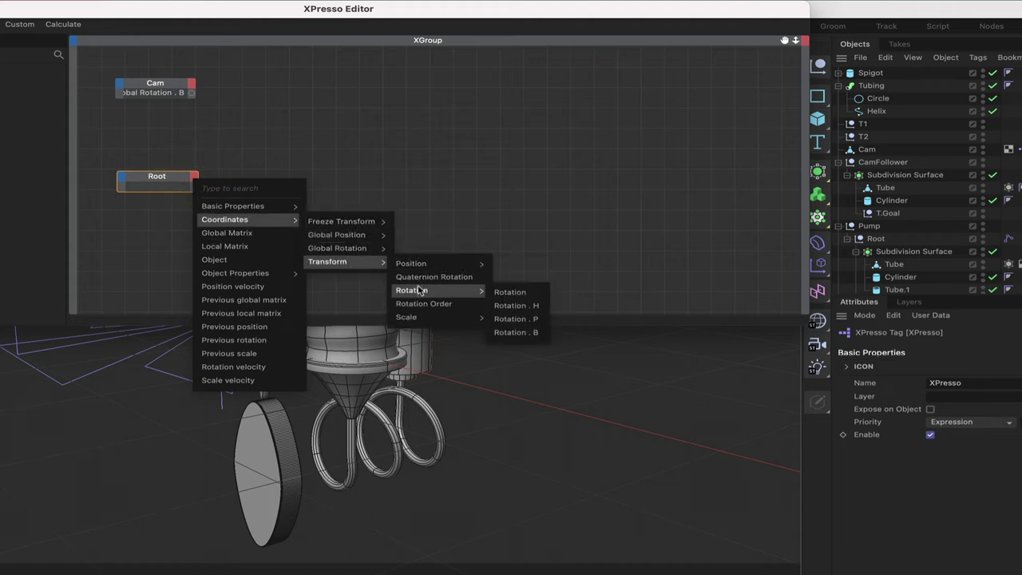
pyautogui.click(521, 332)
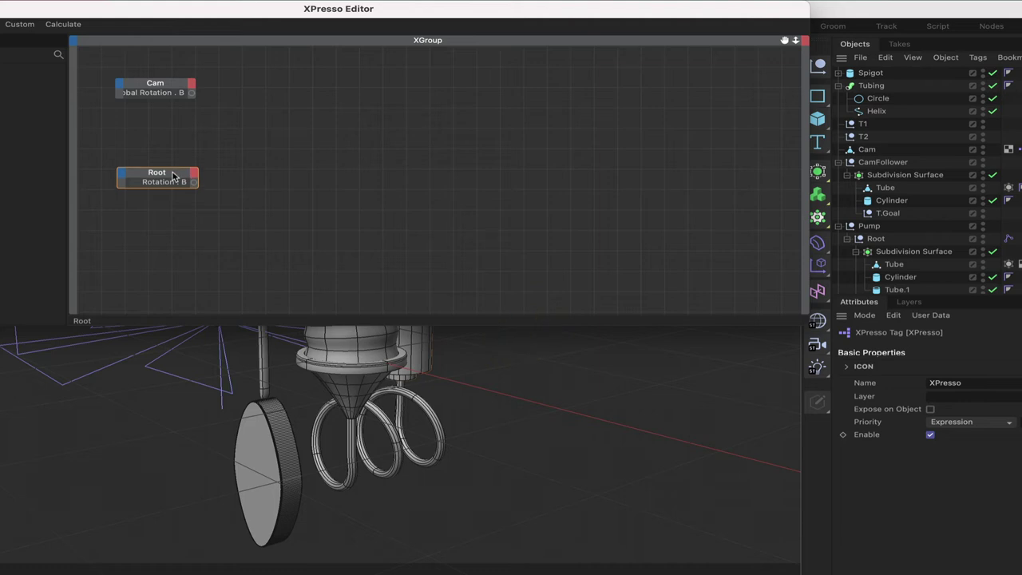
pyautogui.moveTo(173, 179); pyautogui.dragTo(172, 176)
# Add a Condition node beside Root, then delete it as unwanted.
pyautogui.rightClick(249, 201)
pyautogui.moveTo(294, 229)
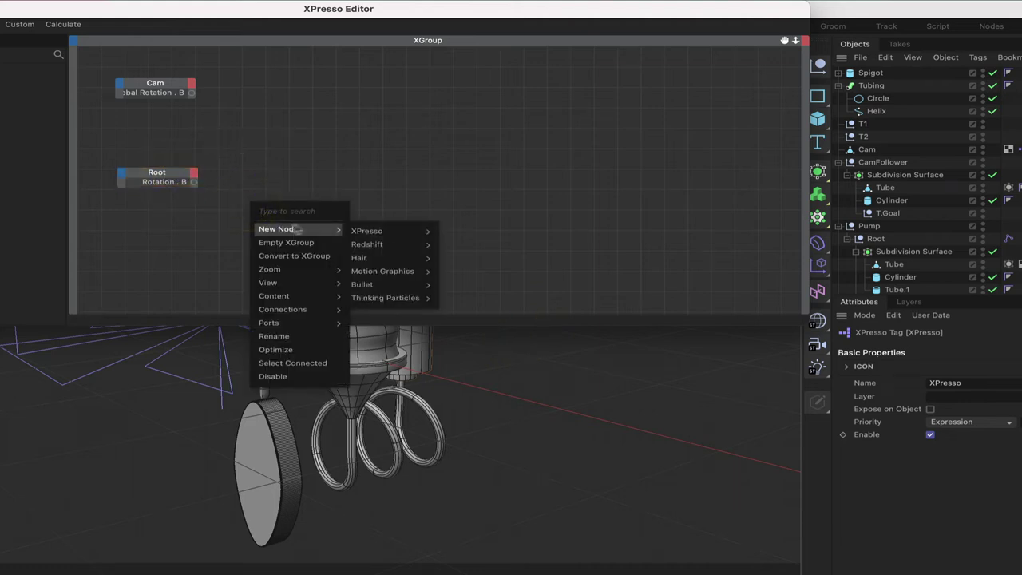
pyautogui.moveTo(387, 230)
pyautogui.moveTo(474, 232)
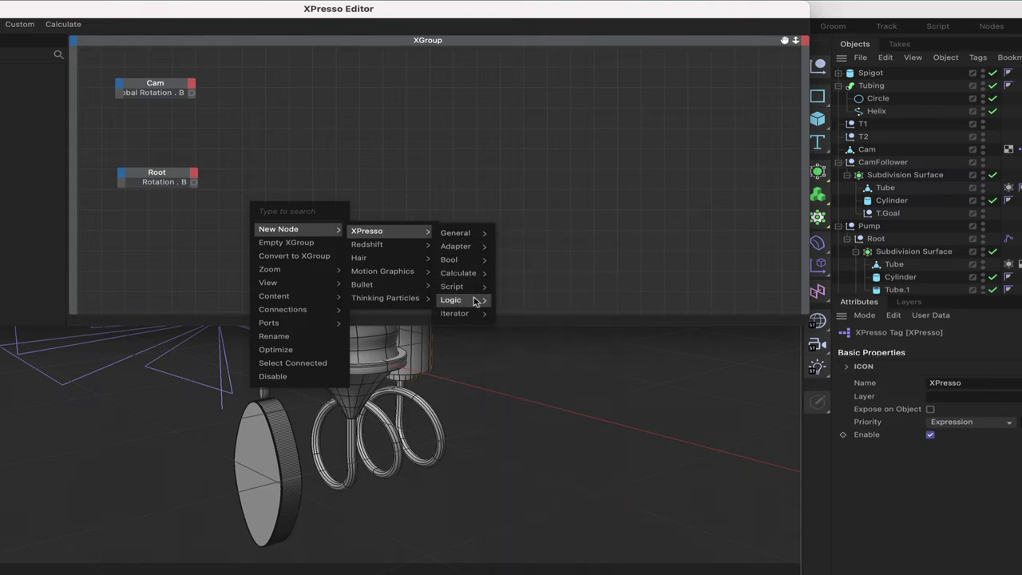
pyautogui.moveTo(471, 300)
pyautogui.click(515, 315)
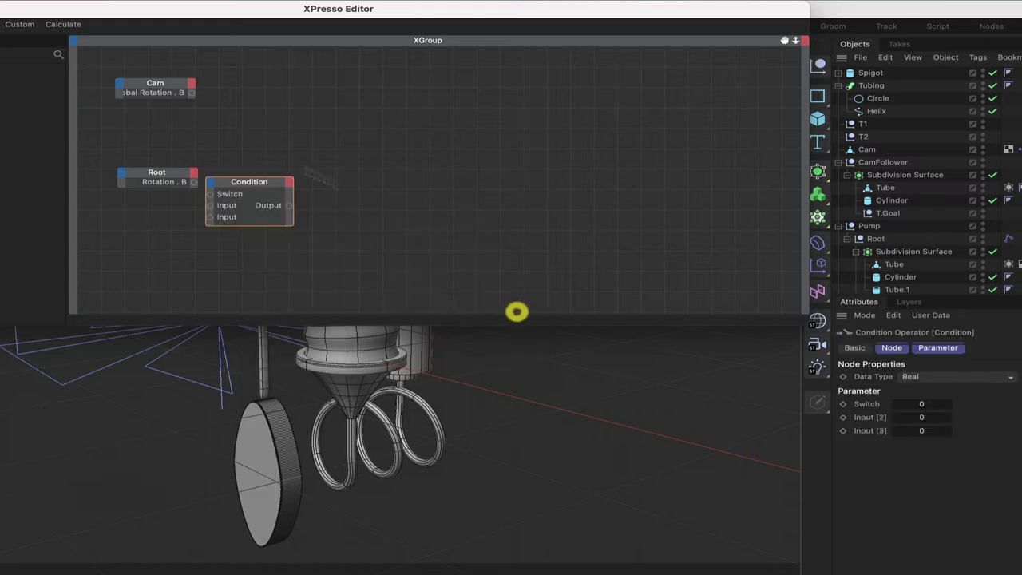
pyautogui.click(256, 178)
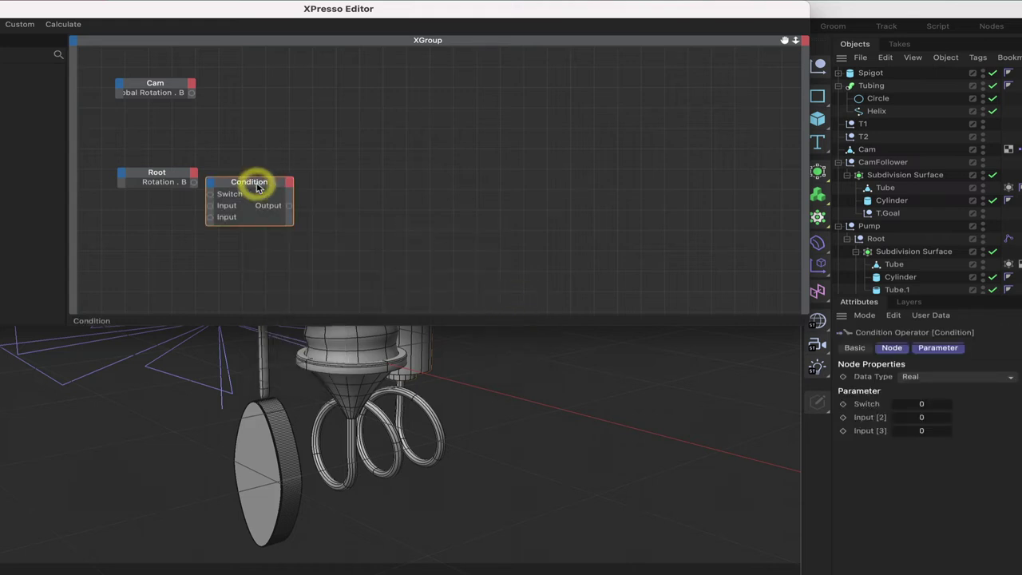
pyautogui.press('Delete')
# Add a Compare node, duplicate it below, and wire Root's Rotation . B into Input 1.
pyautogui.rightClick(257, 187)
pyautogui.moveTo(375, 214)
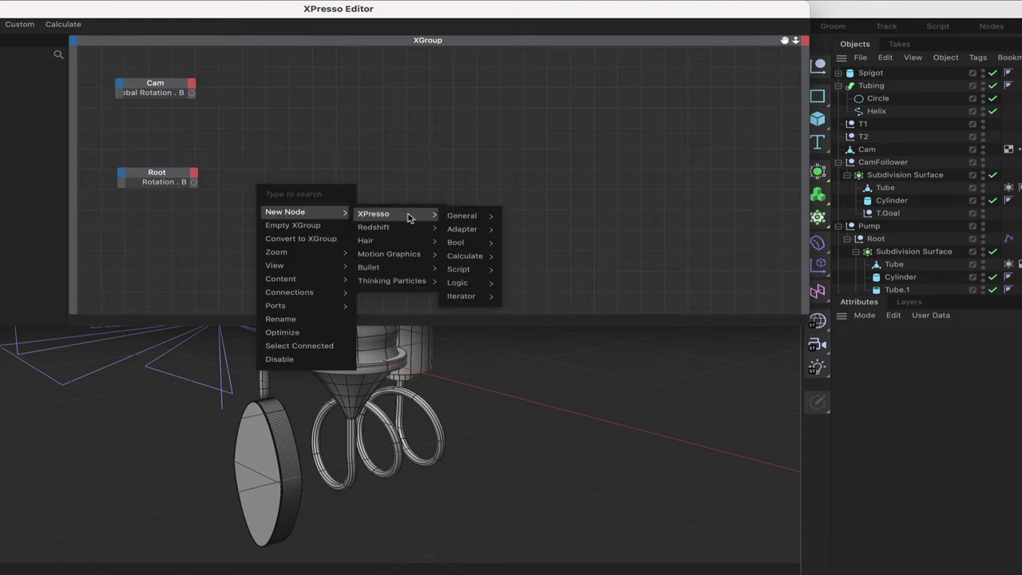
pyautogui.moveTo(465, 271)
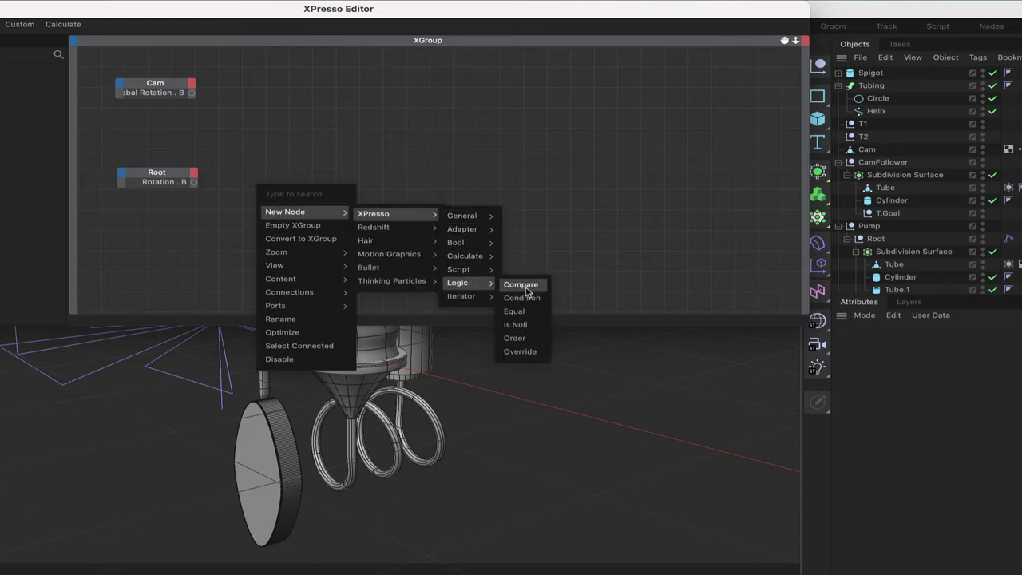
pyautogui.click(520, 286)
pyautogui.moveTo(265, 177); pyautogui.dragTo(291, 207)
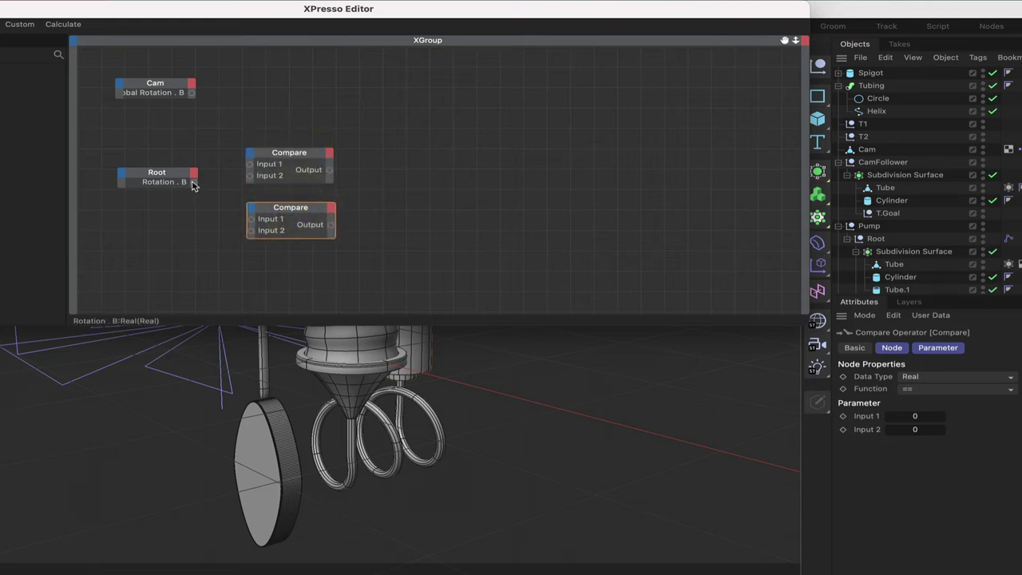
pyautogui.moveTo(192, 182); pyautogui.dragTo(251, 218)
pyautogui.moveTo(162, 172); pyautogui.dragTo(162, 183)
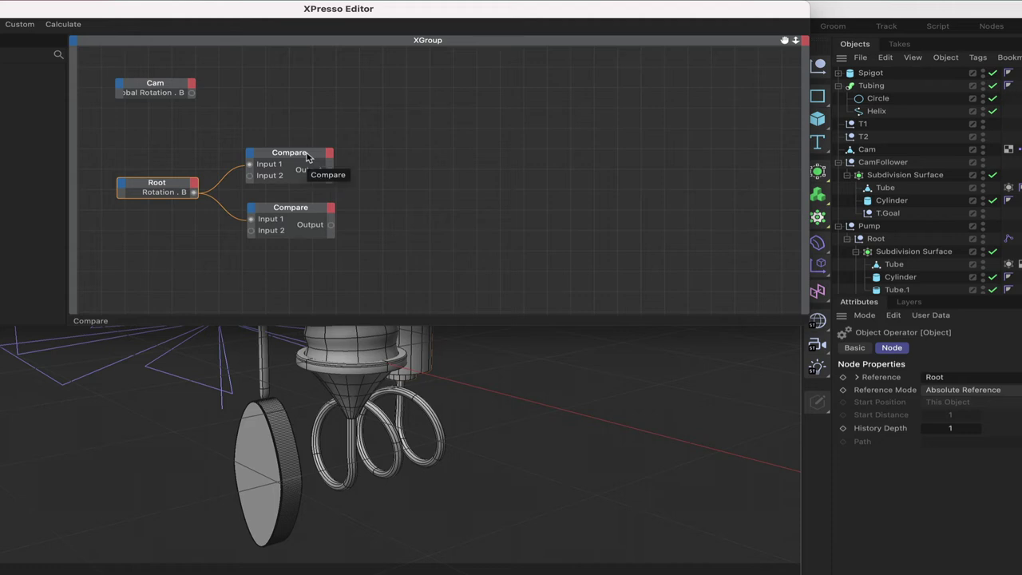
pyautogui.click(307, 158)
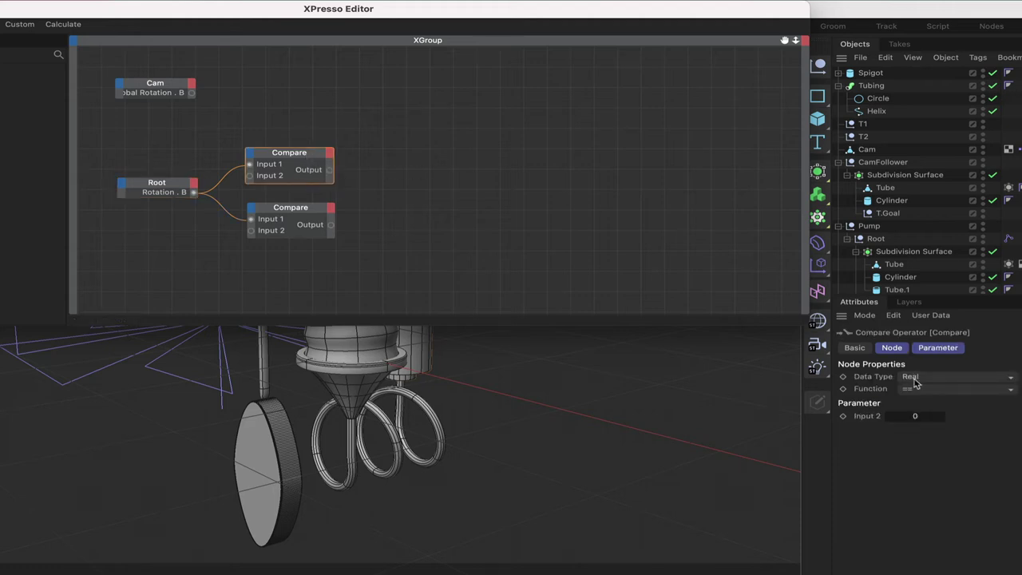
# Set the upper Compare node to greater-than with Input 2 = 0.03.
pyautogui.click(939, 394)
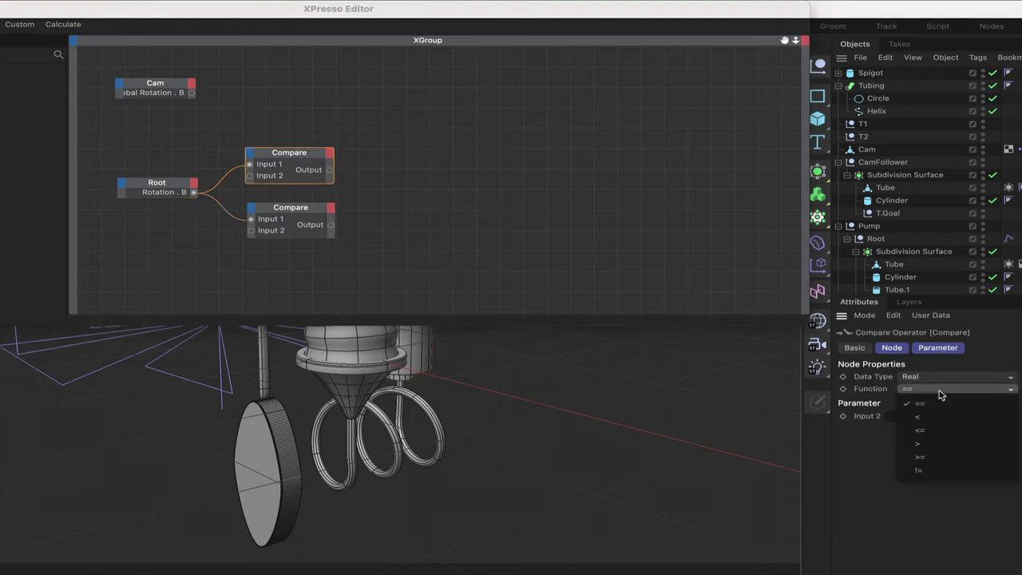
pyautogui.click(936, 444)
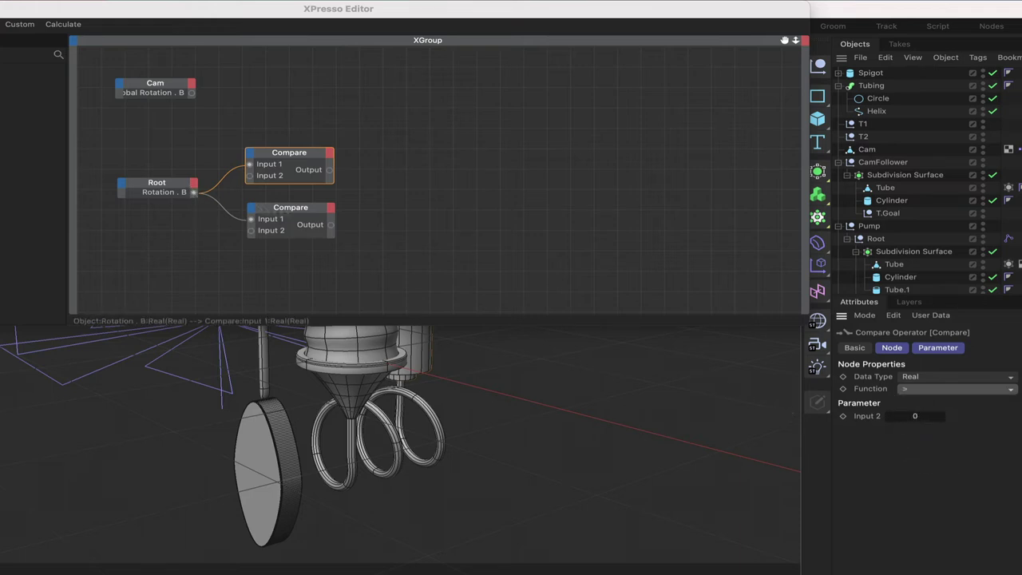
pyautogui.click(915, 415)
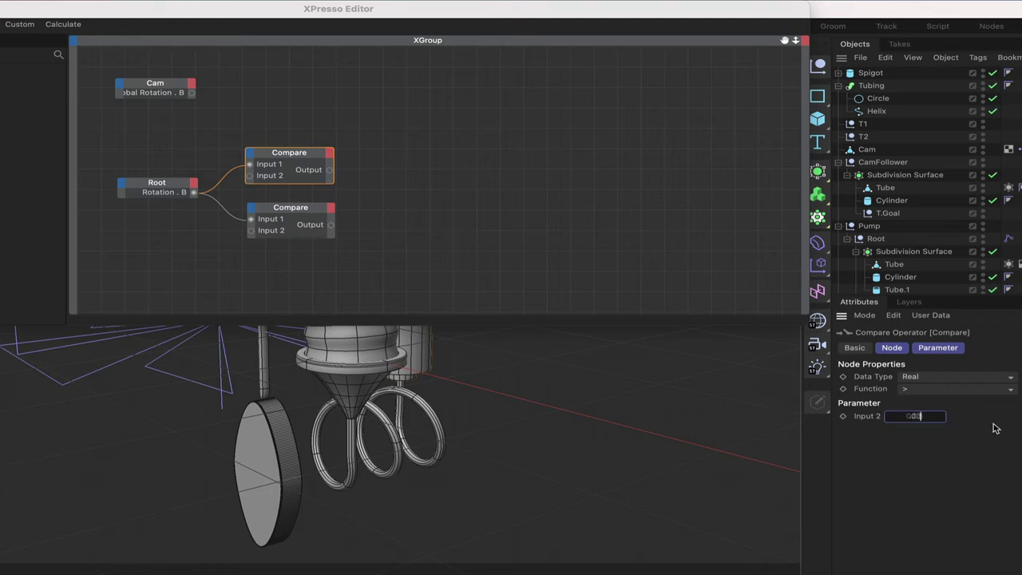
pyautogui.write('0.03')
pyautogui.press('Return')
# Set the lower Compare node to less-than with Input 2 = 0.5.
pyautogui.click(287, 210)
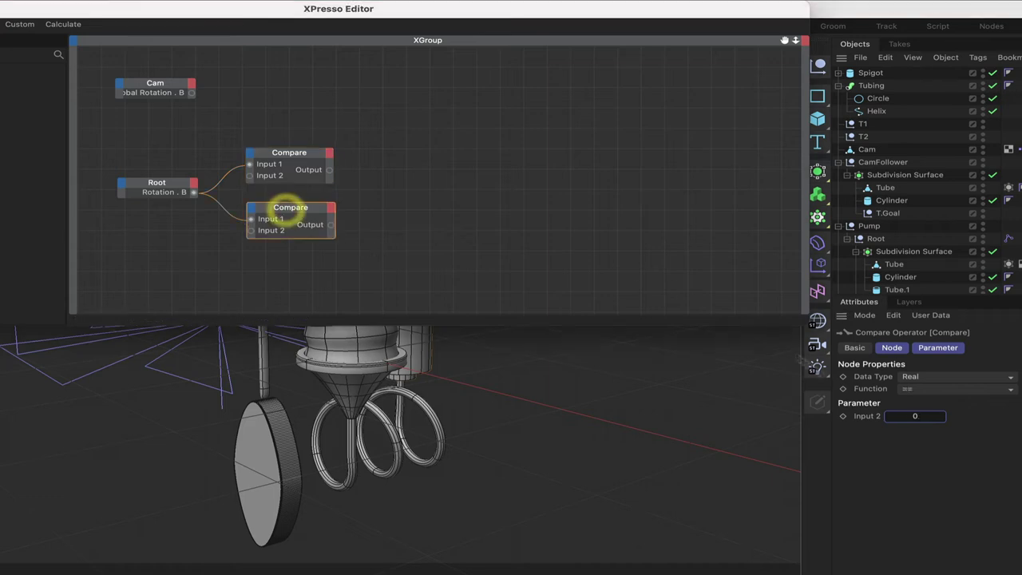
pyautogui.click(932, 390)
pyautogui.click(919, 416)
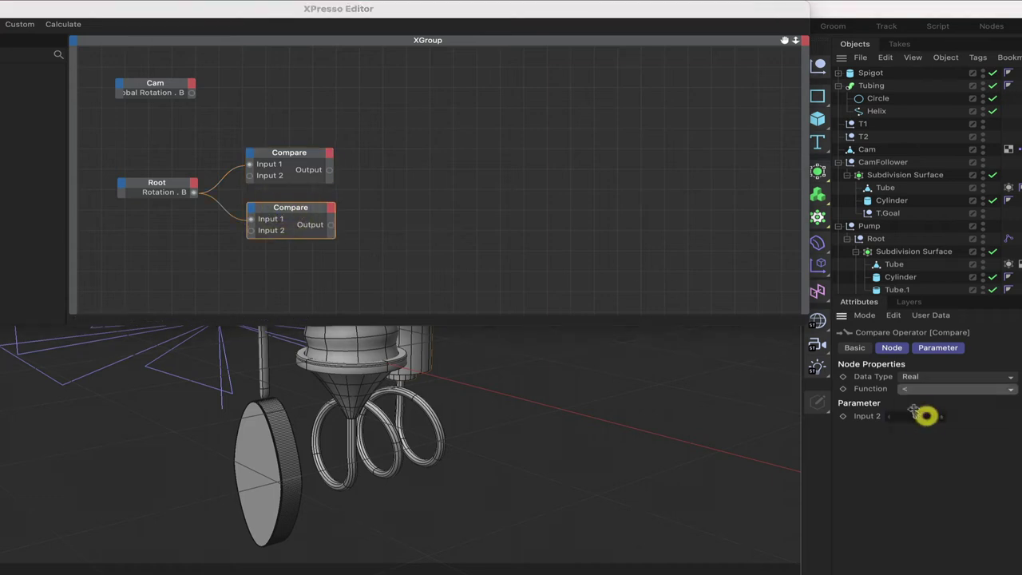
pyautogui.doubleClick(915, 415)
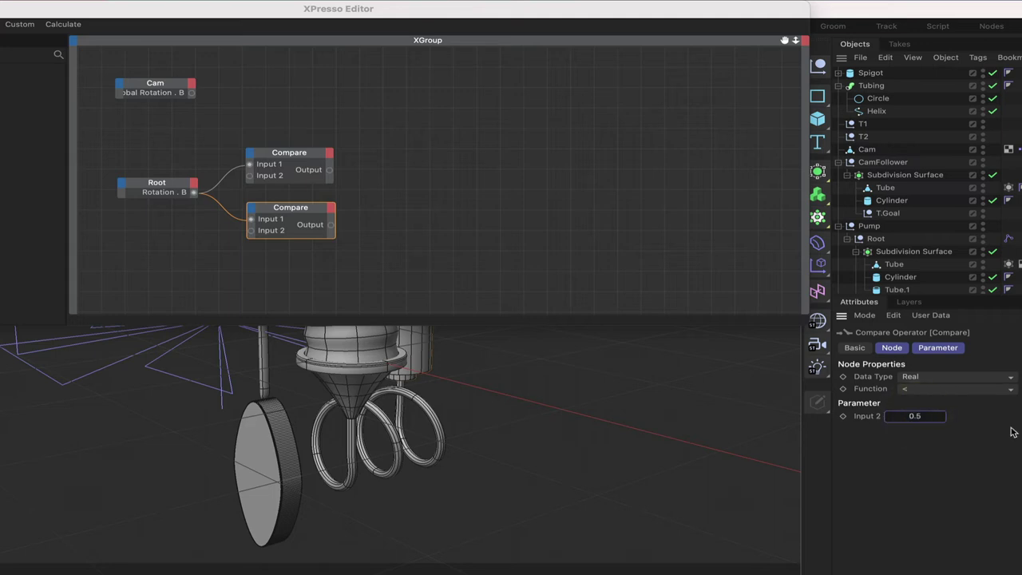
pyautogui.moveTo(702, 9); pyautogui.dragTo(600, 487)
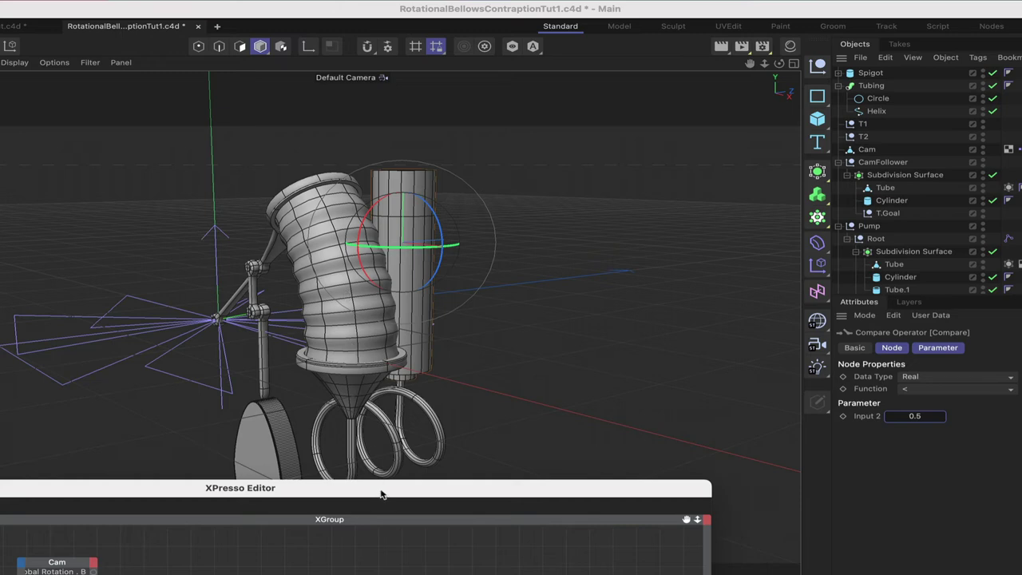
pyautogui.moveTo(380, 494); pyautogui.dragTo(455, 4)
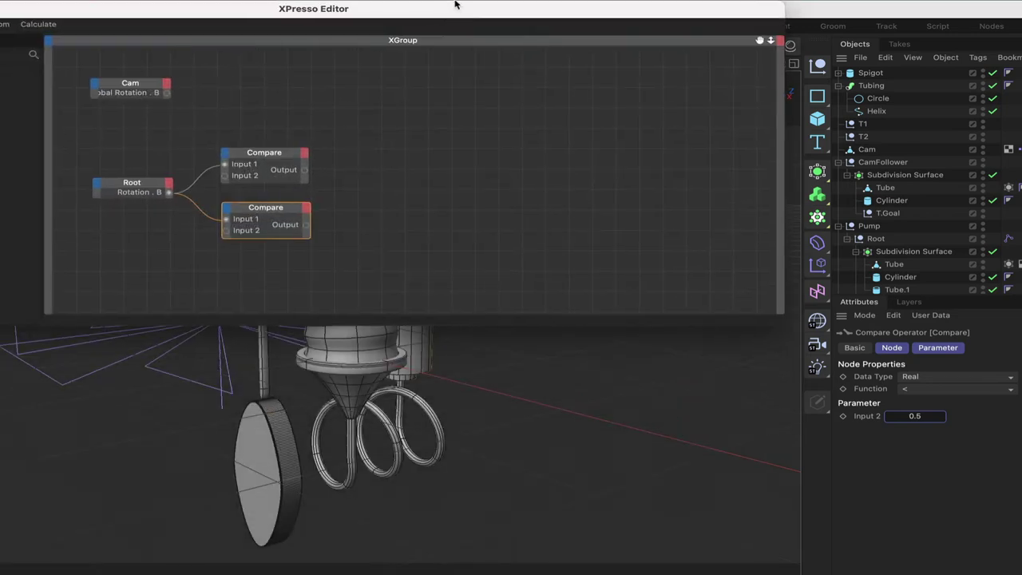
# Duplicate the upper Compare node above and remove Cam's Global Rotation port.
pyautogui.click(280, 155)
pyautogui.keyDown('ctrl'); pyautogui.moveTo(279, 155); pyautogui.dragTo(337, 93); pyautogui.keyUp('ctrl')
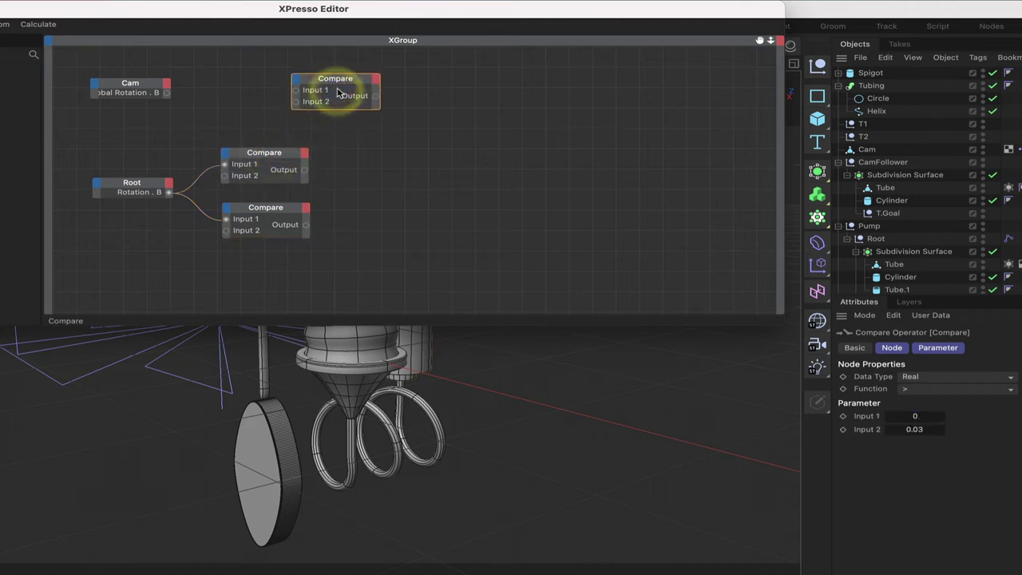
pyautogui.moveTo(166, 93); pyautogui.dragTo(340, 84)
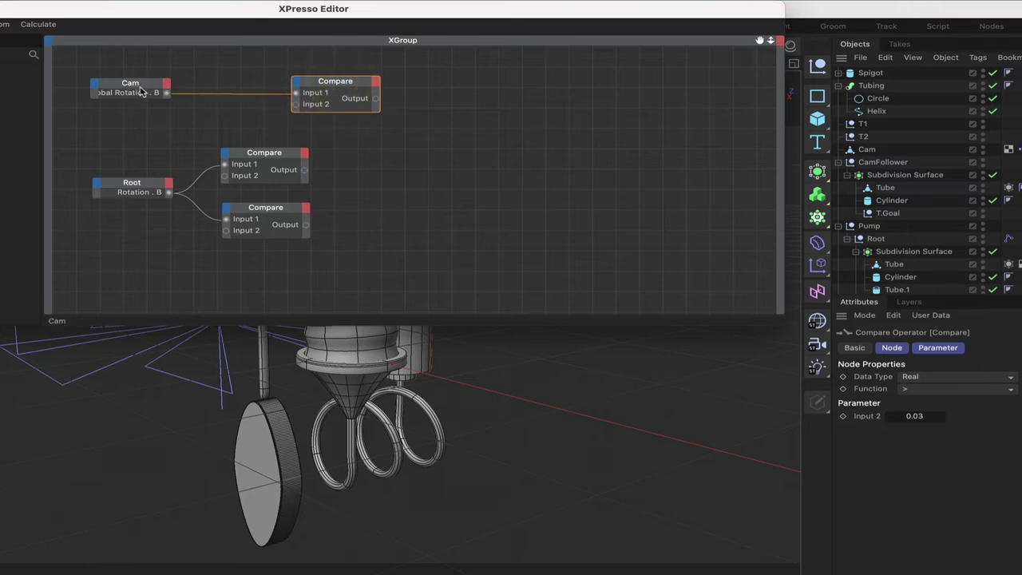
pyautogui.rightClick(165, 92)
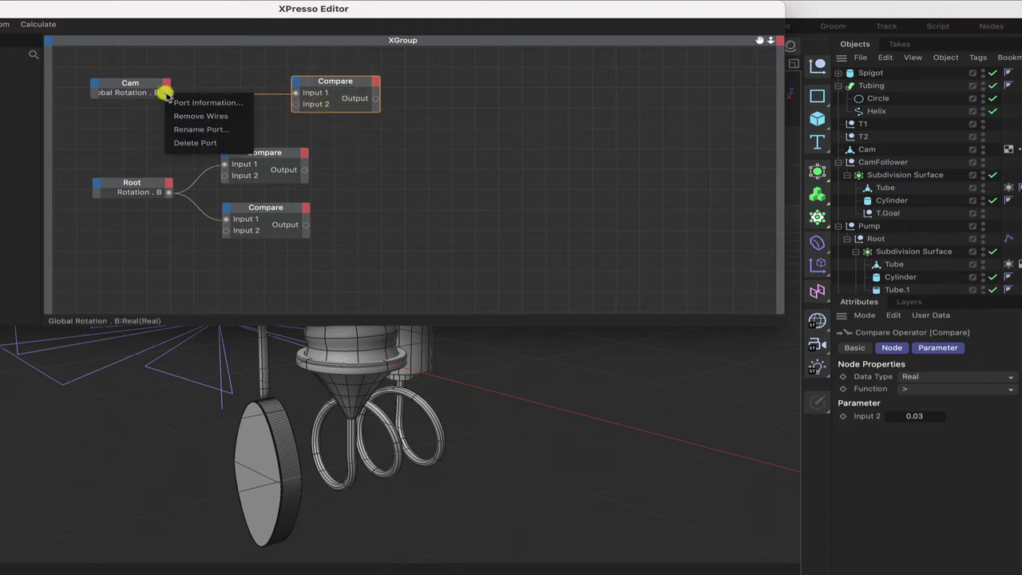
pyautogui.click(182, 142)
# Add a vector Rotation output to Cam, then delete it.
pyautogui.rightClick(166, 83)
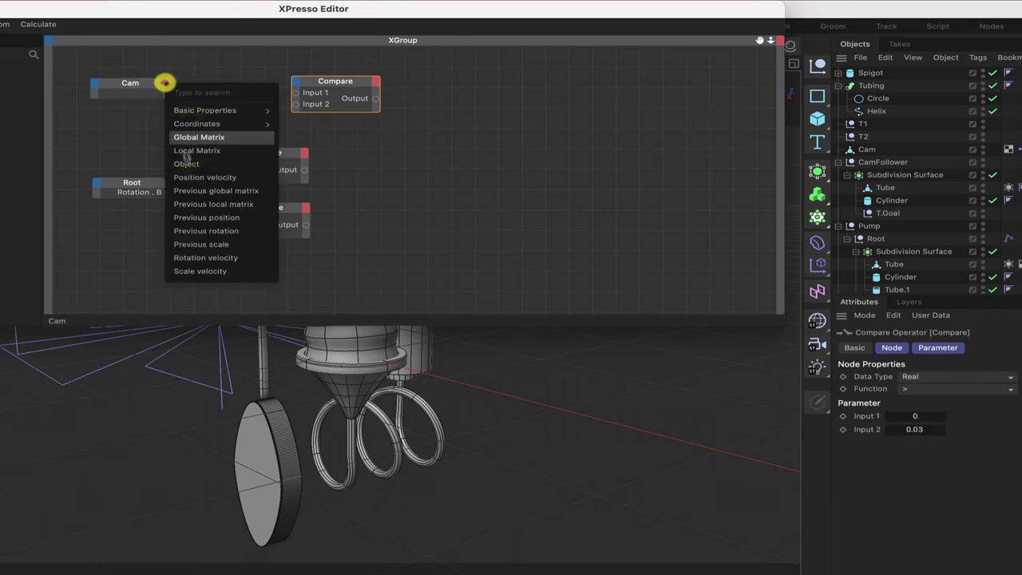
pyautogui.moveTo(189, 127)
pyautogui.moveTo(296, 165)
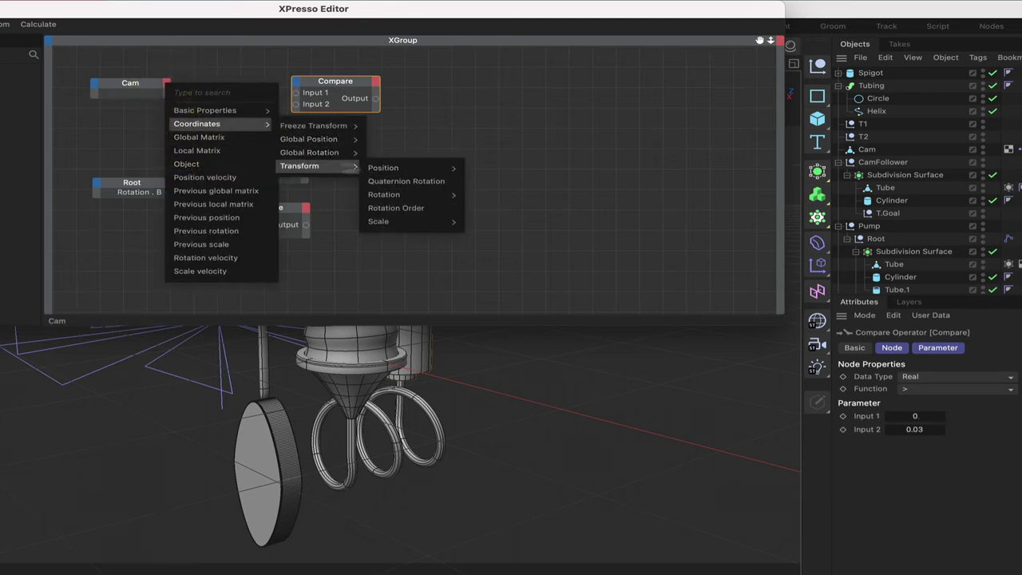
pyautogui.moveTo(405, 198)
pyautogui.click(476, 196)
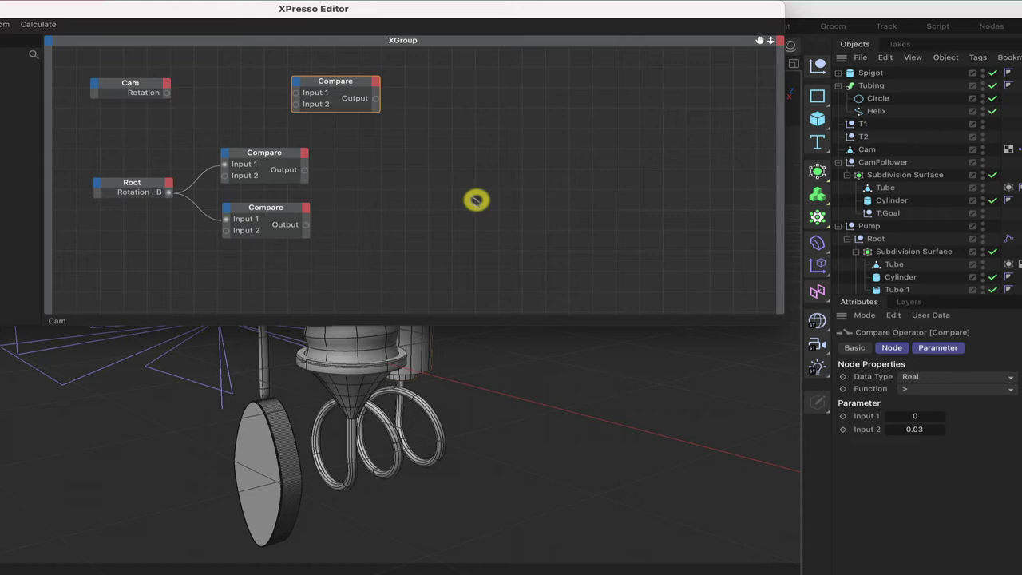
pyautogui.click(167, 95)
pyautogui.click(167, 95)
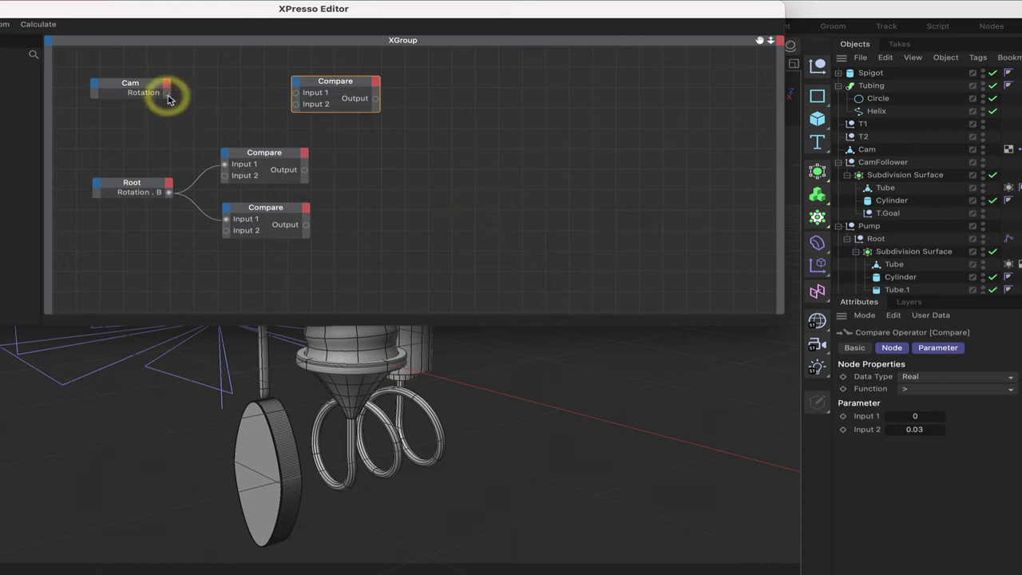
pyautogui.rightClick(166, 95)
pyautogui.click(190, 141)
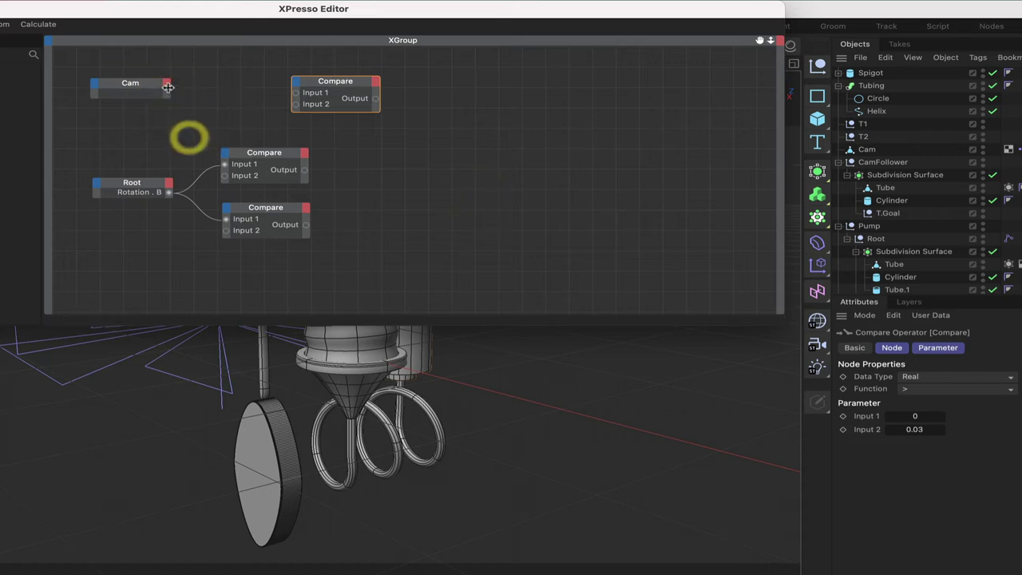
# Wire a new Cam Rotation . B output into the third Compare and set Input 2 to 0.
pyautogui.click(166, 86)
pyautogui.moveTo(208, 128)
pyautogui.moveTo(319, 169)
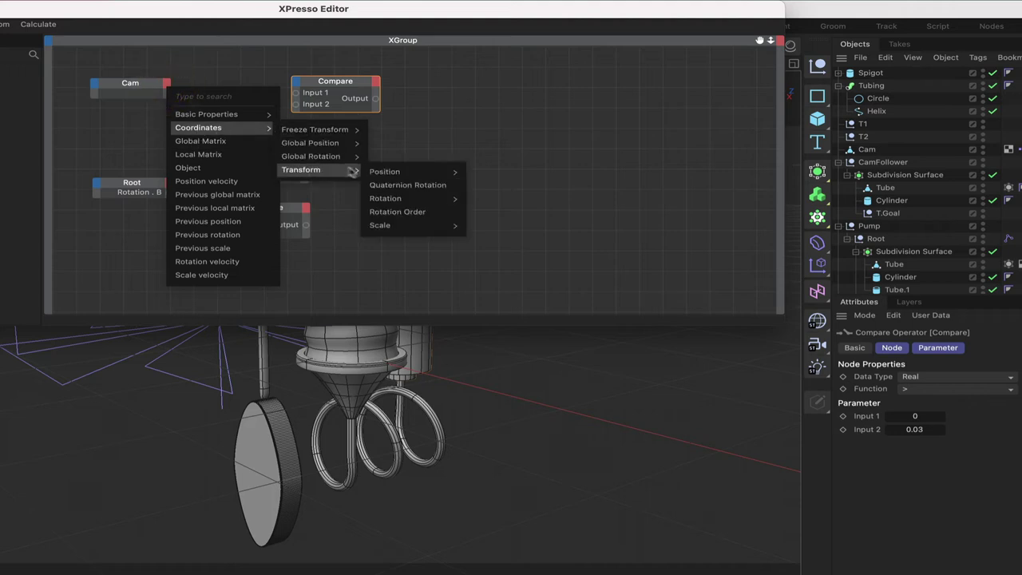
pyautogui.moveTo(415, 198)
pyautogui.click(497, 237)
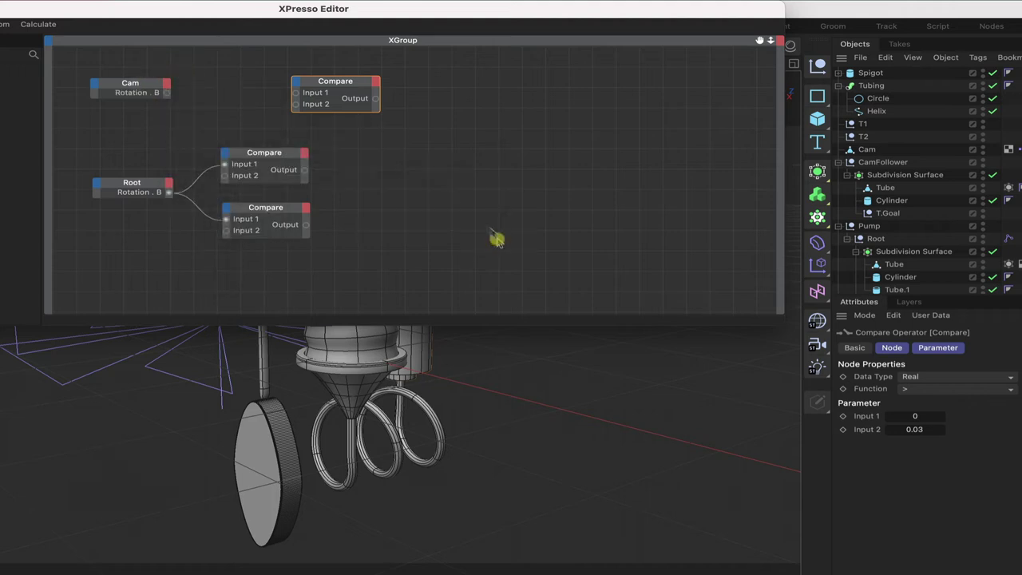
pyautogui.moveTo(167, 94); pyautogui.dragTo(297, 93)
pyautogui.click(372, 88)
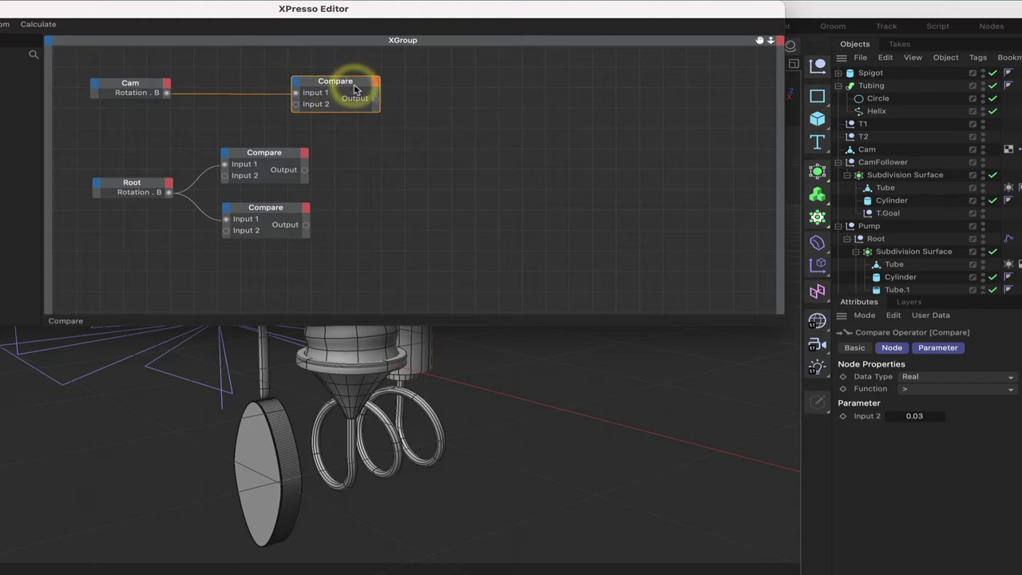
pyautogui.click(939, 417)
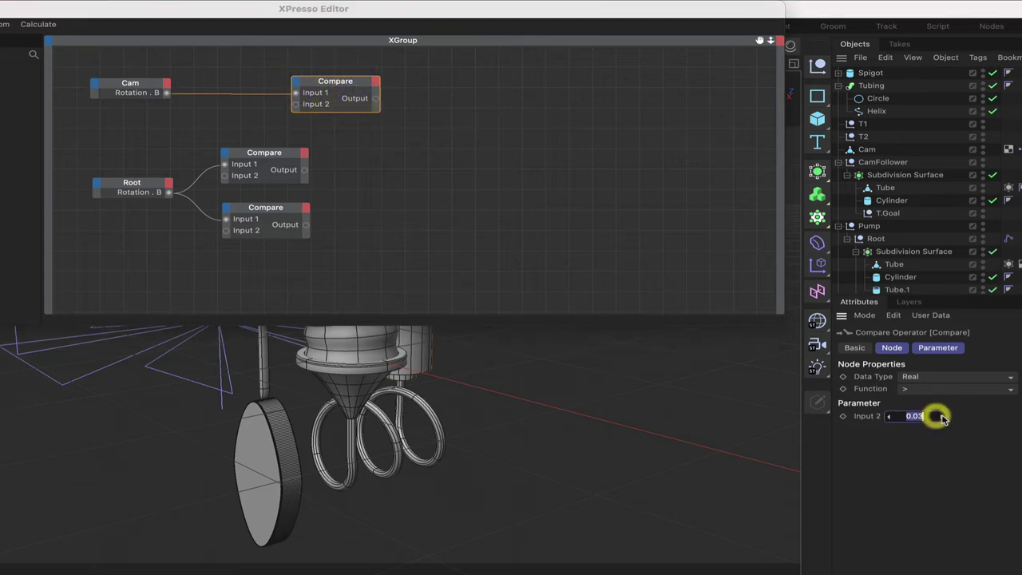
pyautogui.write('0')
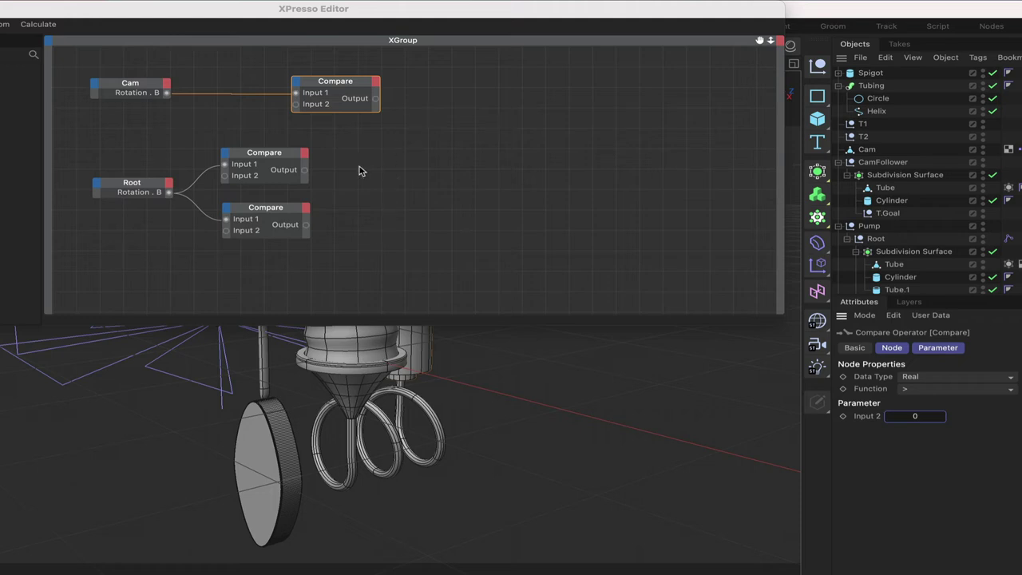
# Add a Boole node to the right of the Compare nodes.
pyautogui.rightClick(359, 171)
pyautogui.moveTo(388, 195)
pyautogui.moveTo(478, 197)
pyautogui.moveTo(571, 202)
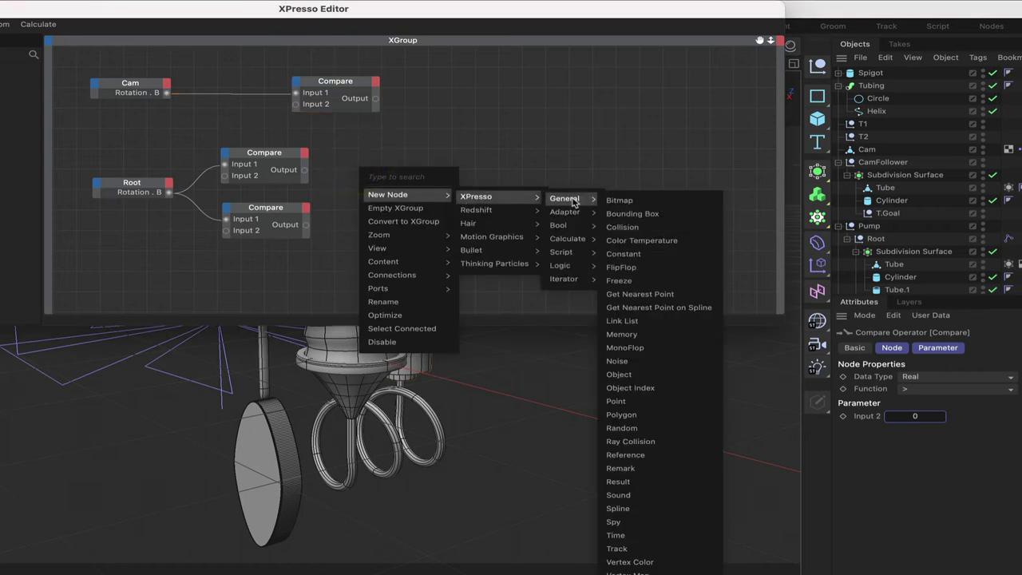
pyautogui.moveTo(580, 269)
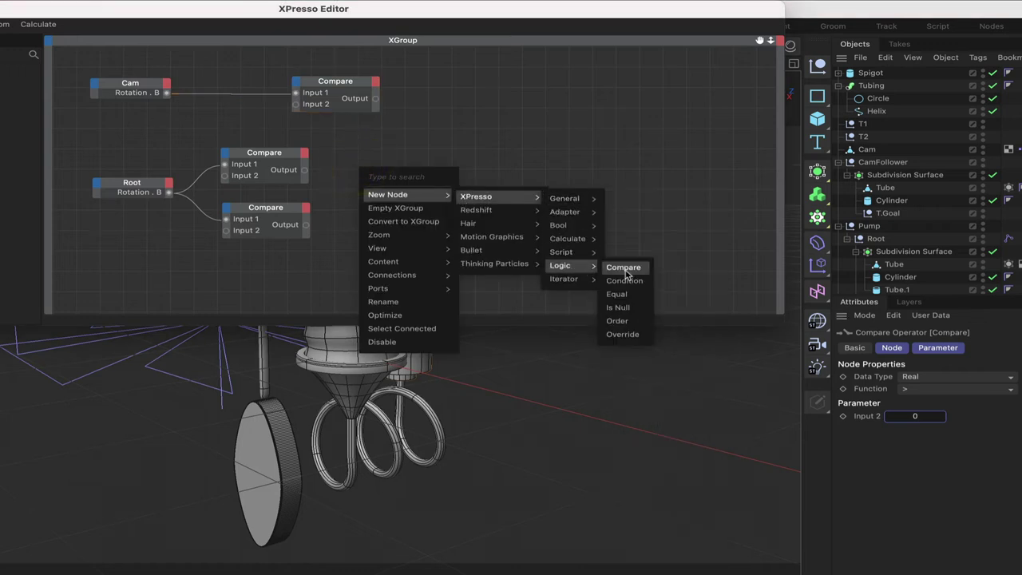
pyautogui.moveTo(587, 228)
pyautogui.click(618, 227)
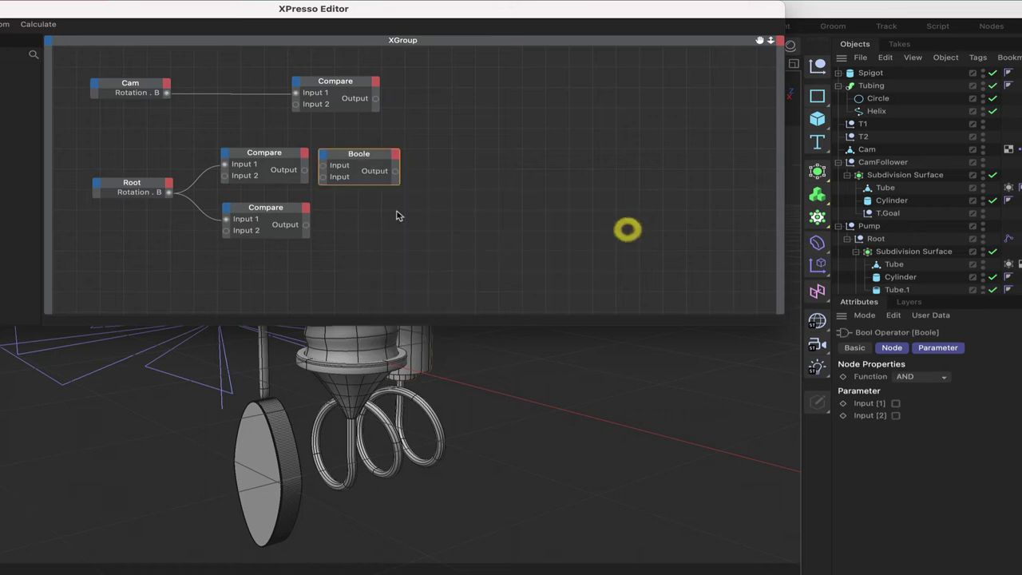
pyautogui.moveTo(376, 158); pyautogui.dragTo(415, 185)
pyautogui.click(415, 185)
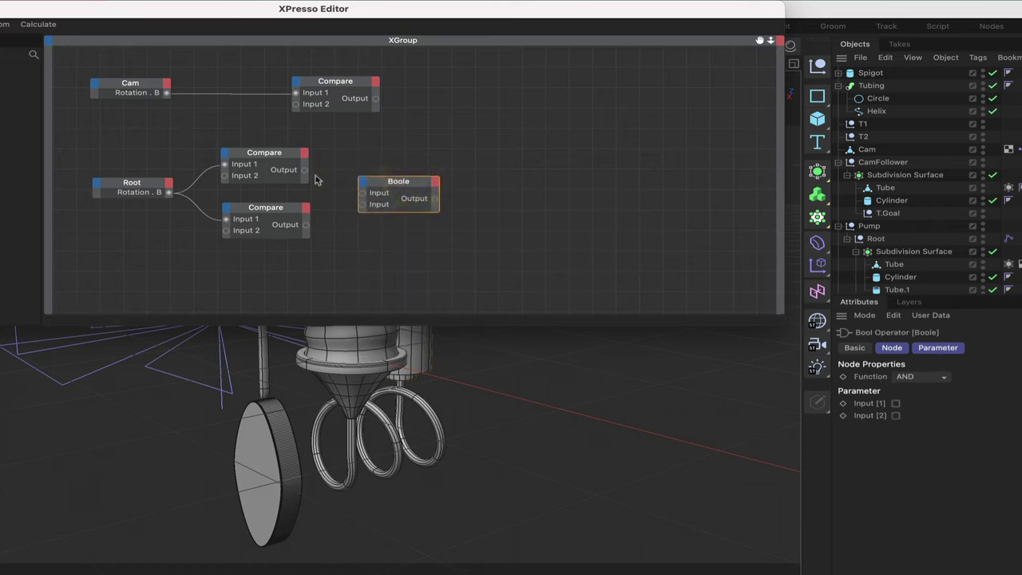
# Wire the upper and lower Compare outputs into the Boole node's two inputs.
pyautogui.moveTo(304, 170); pyautogui.dragTo(362, 194)
pyautogui.moveTo(305, 225); pyautogui.dragTo(360, 204)
pyautogui.moveTo(410, 181); pyautogui.dragTo(401, 180)
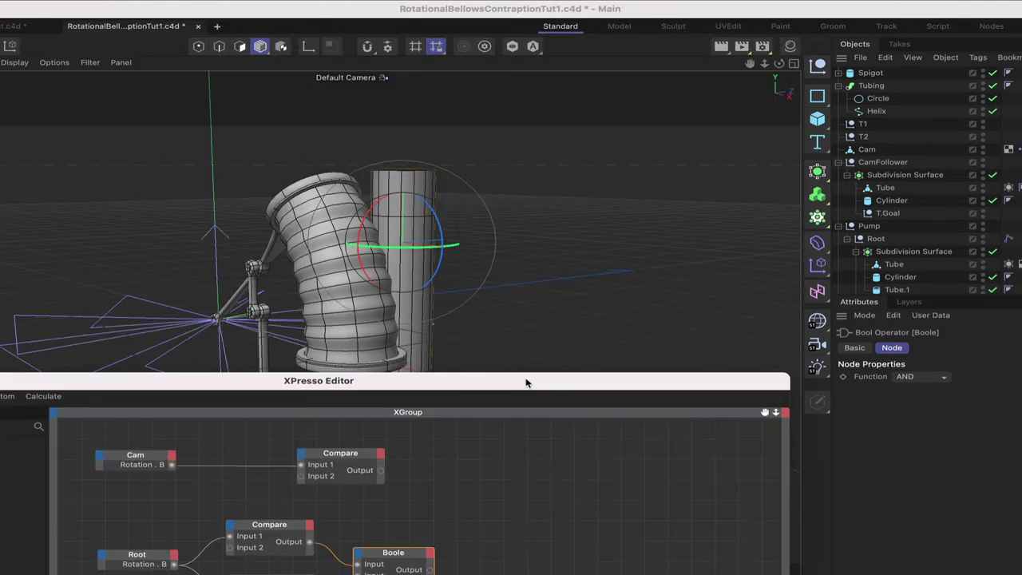
pyautogui.click(525, 381)
pyautogui.moveTo(365, 389); pyautogui.dragTo(377, 436)
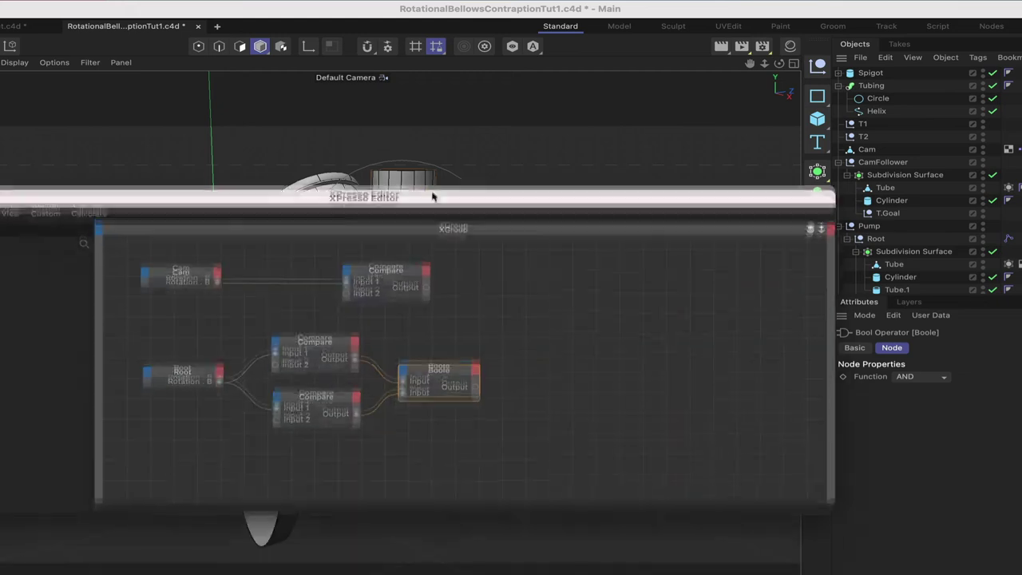
pyautogui.click(434, 192)
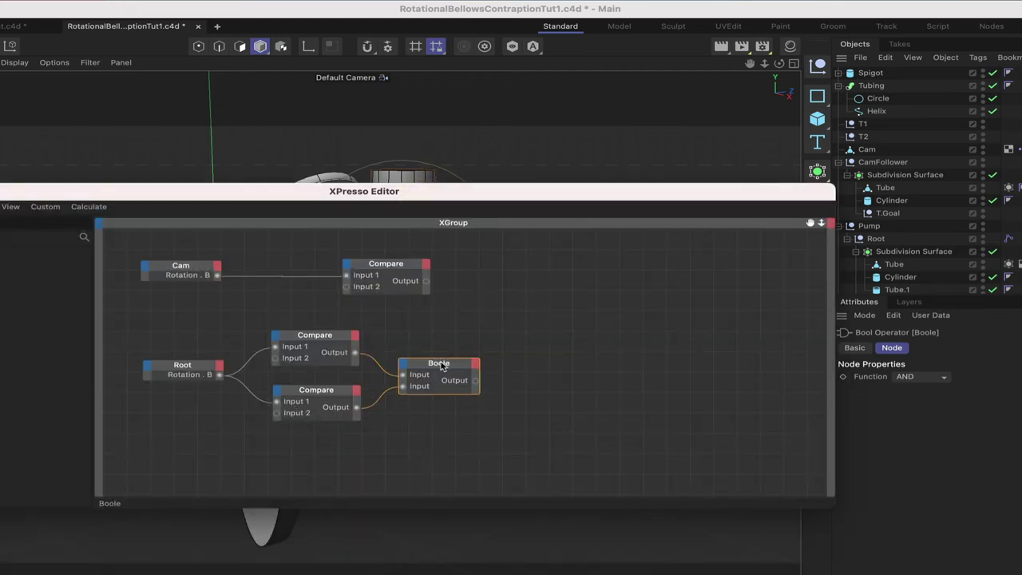
# Duplicate the Boole node and feed it the top Compare and the lower Boole's output.
pyautogui.keyDown('ctrl'); pyautogui.moveTo(440, 367); pyautogui.dragTo(519, 283); pyautogui.keyUp('ctrl')
pyautogui.moveTo(426, 281); pyautogui.dragTo(564, 270)
pyautogui.moveTo(475, 384); pyautogui.dragTo(563, 273)
pyautogui.click(563, 274)
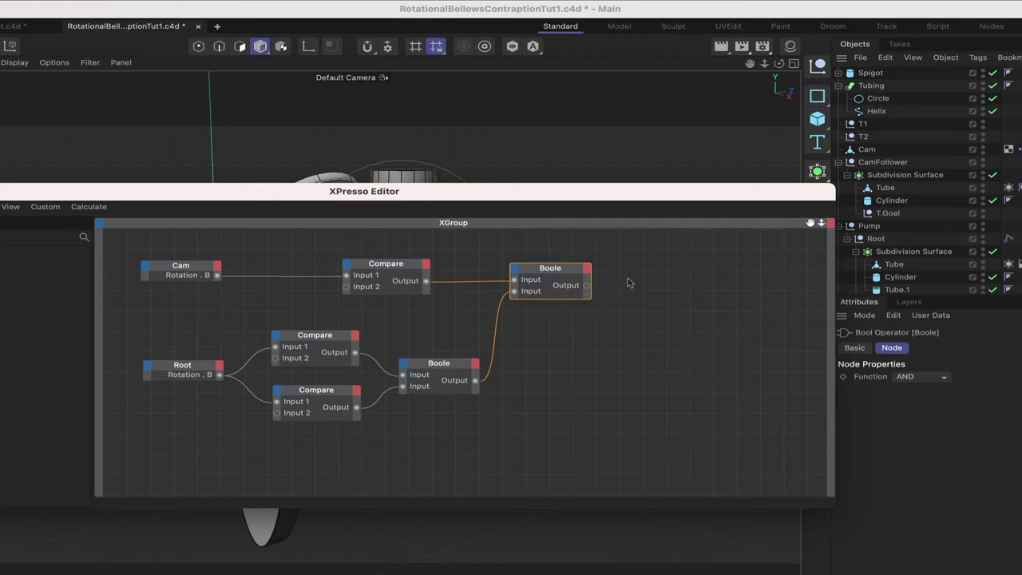
pyautogui.moveTo(568, 277); pyautogui.dragTo(564, 318)
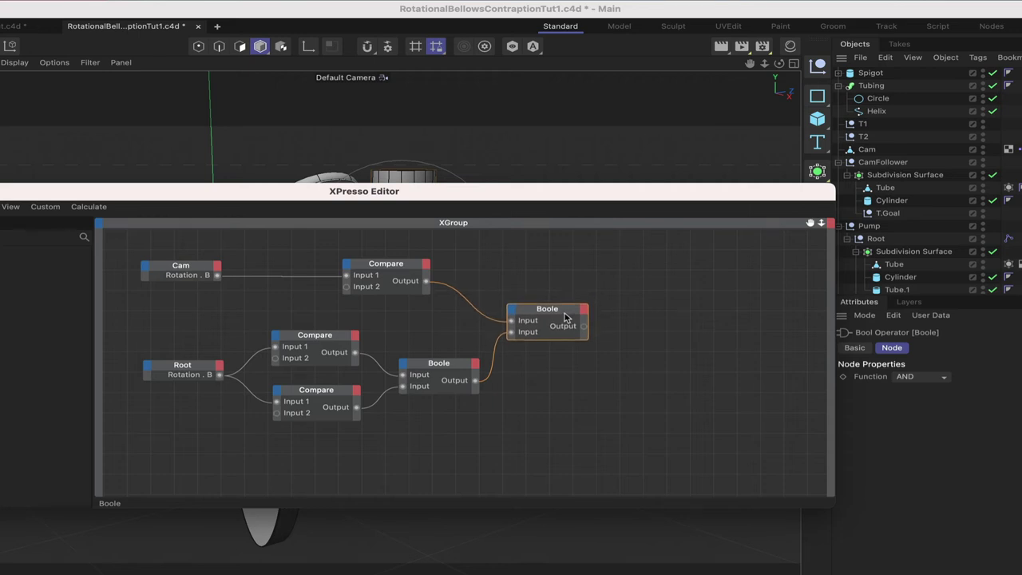
pyautogui.rightClick(630, 323)
# Add a FlipFlop node and wire the final Boole Output into its Switch input.
pyautogui.moveTo(663, 346)
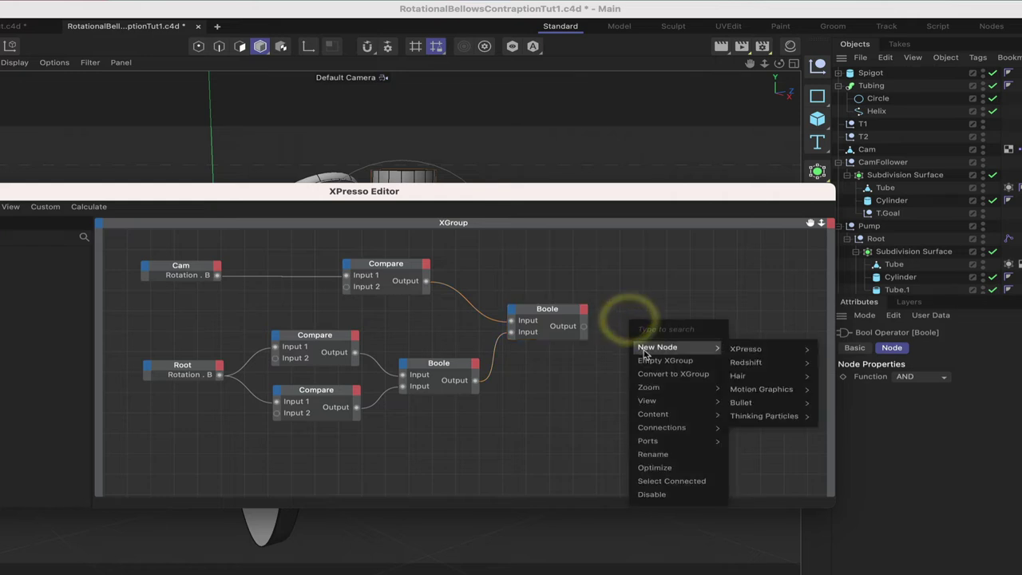
pyautogui.moveTo(810, 351)
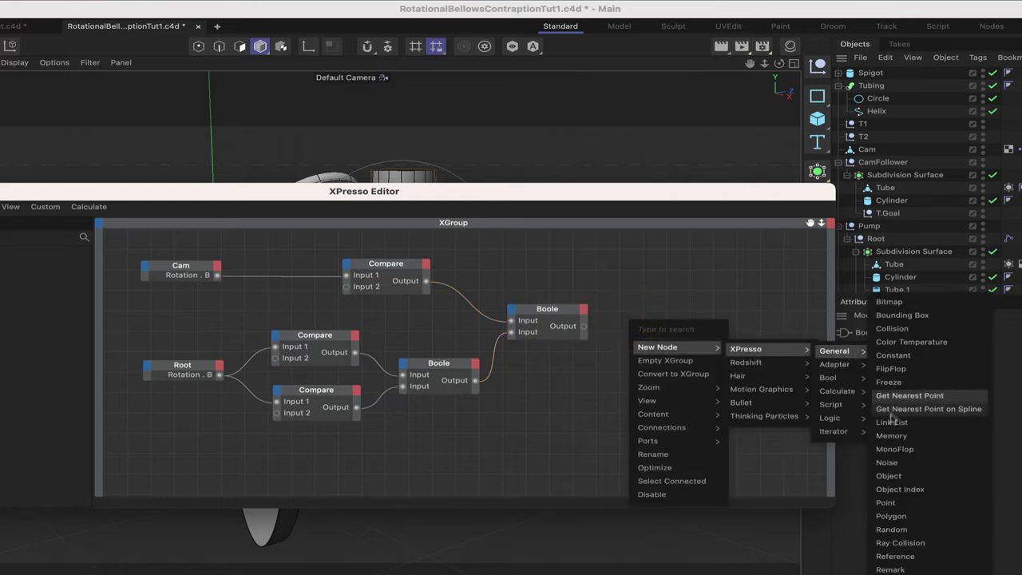
pyautogui.click(891, 368)
pyautogui.moveTo(650, 308); pyautogui.dragTo(725, 306)
pyautogui.moveTo(584, 326); pyautogui.dragTo(676, 309)
pyautogui.moveTo(725, 195); pyautogui.dragTo(623, 317)
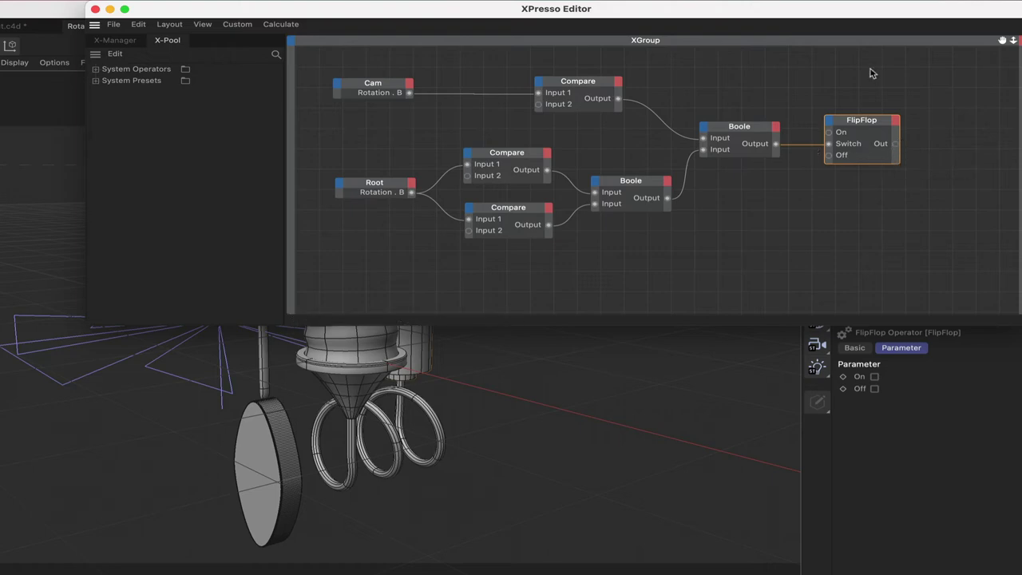
pyautogui.moveTo(836, 16); pyautogui.dragTo(786, 475)
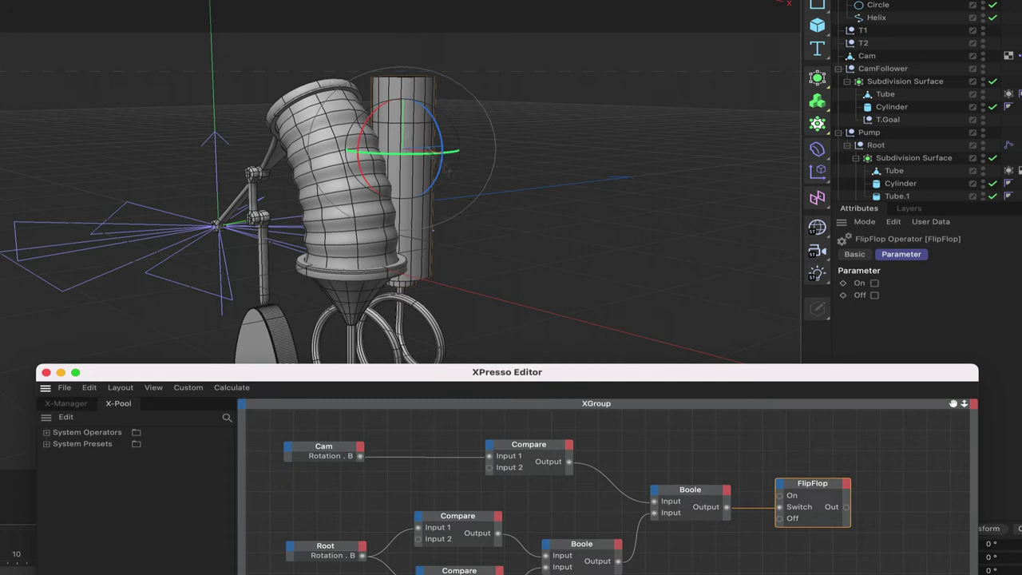
pyautogui.moveTo(846, 375); pyautogui.dragTo(684, 151)
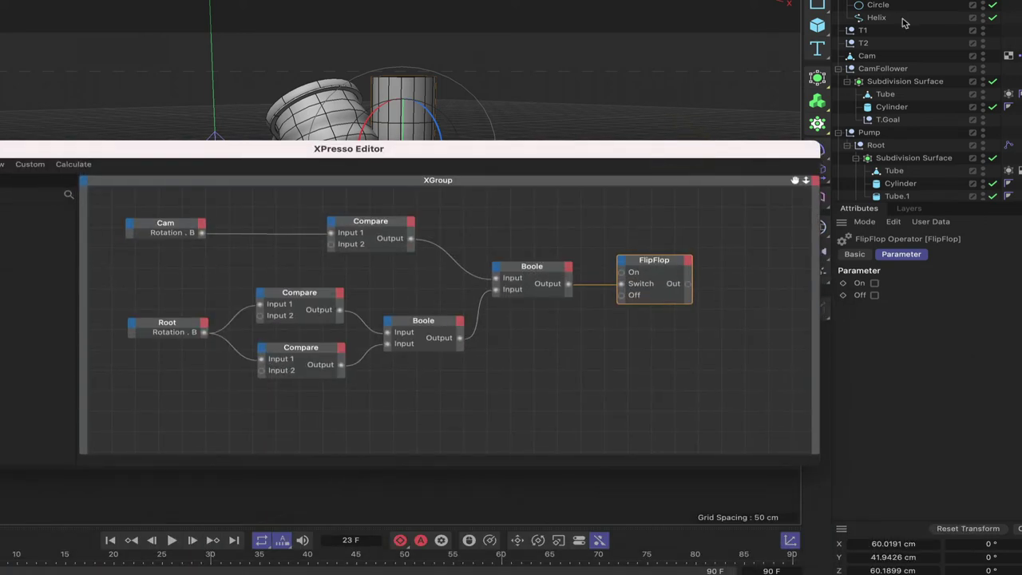
# Add Wind as a node with an Enabled input driven by FlipFlop's Out.
pyautogui.scroll(-6, 920, 30)
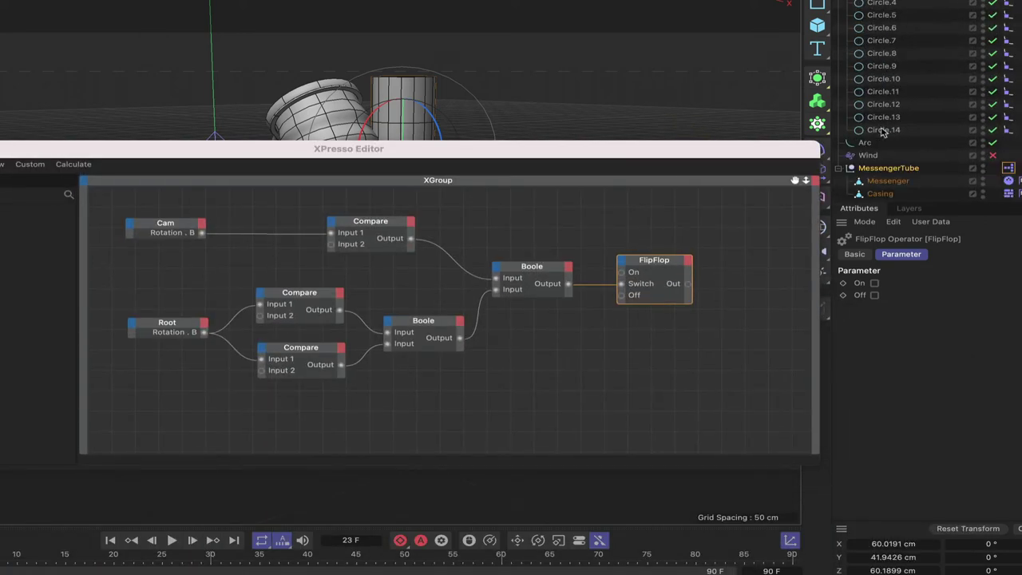
pyautogui.moveTo(881, 157); pyautogui.dragTo(773, 279)
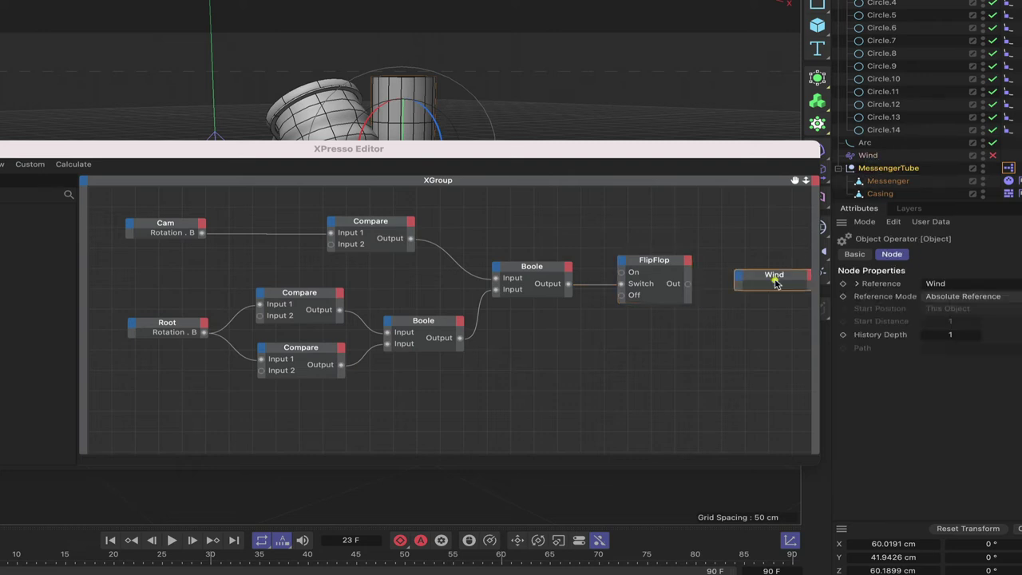
pyautogui.click(738, 280)
pyautogui.moveTo(755, 305)
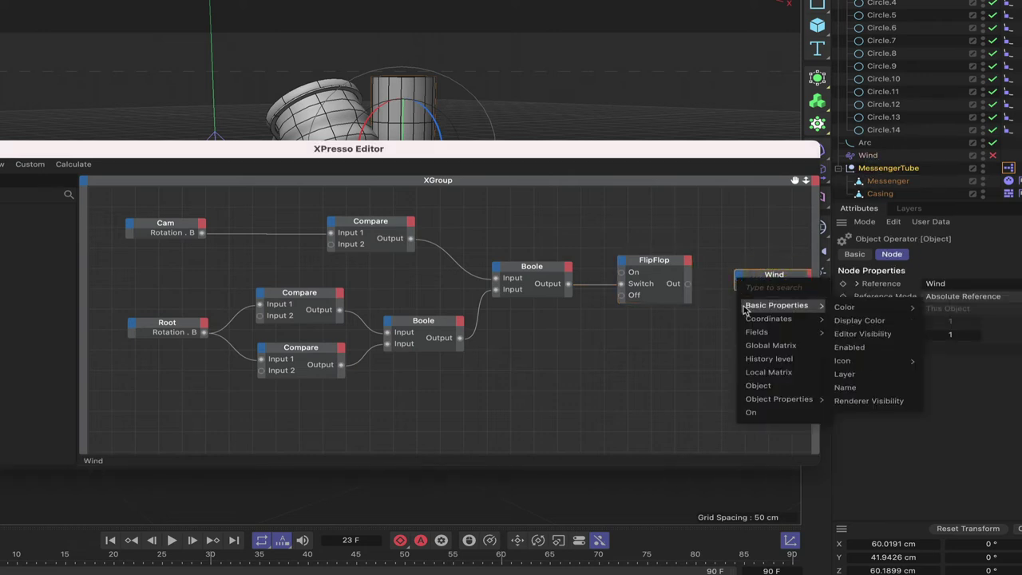
pyautogui.click(873, 351)
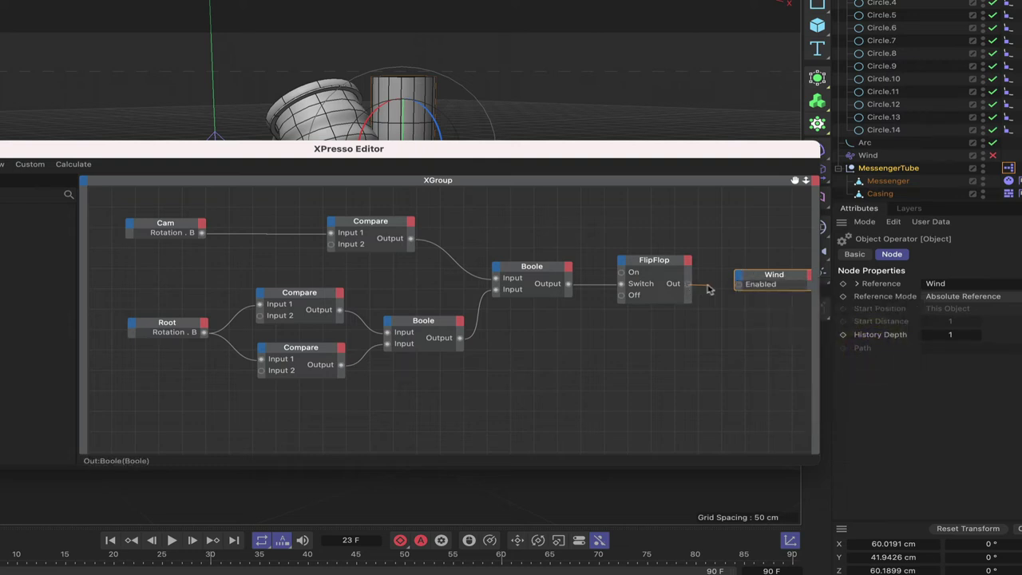
pyautogui.moveTo(738, 289); pyautogui.dragTo(737, 285)
pyautogui.moveTo(795, 180); pyautogui.dragTo(777, 177)
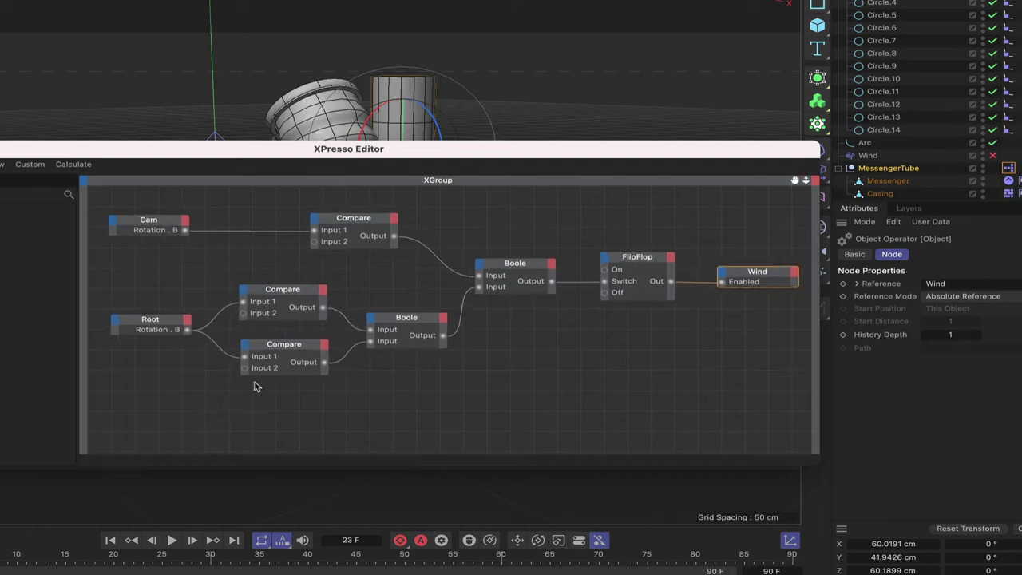
# Add a Time node and remove its default Time output port.
pyautogui.rightClick(235, 407)
pyautogui.moveTo(263, 430)
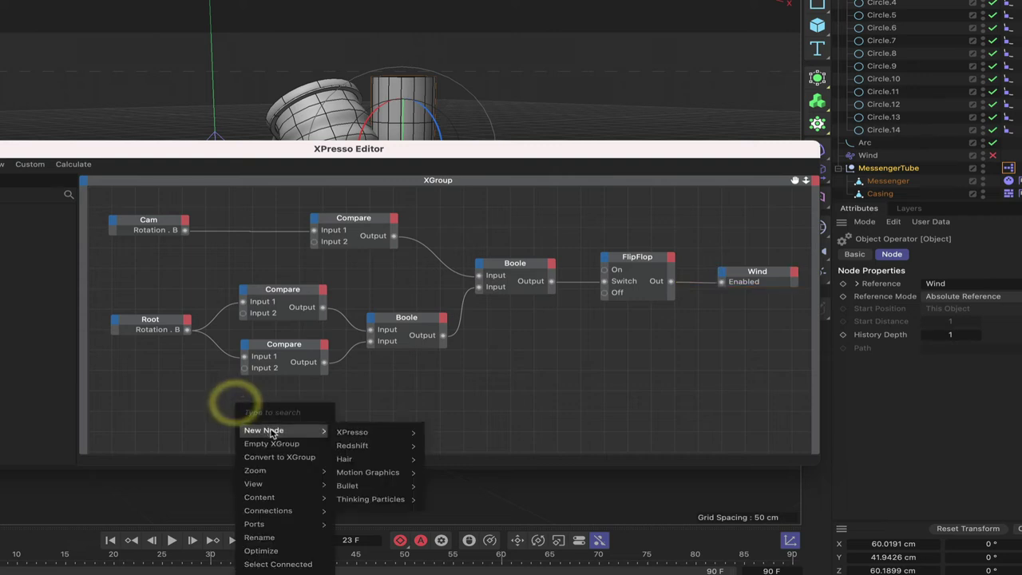
pyautogui.moveTo(355, 432)
pyautogui.moveTo(442, 433)
pyautogui.click(492, 543)
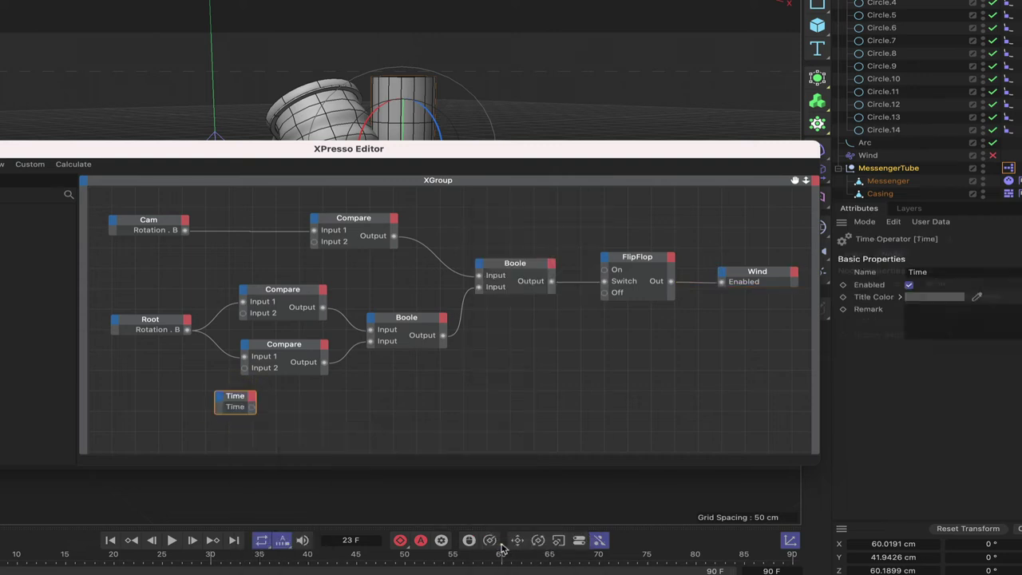
pyautogui.moveTo(277, 403); pyautogui.dragTo(302, 411)
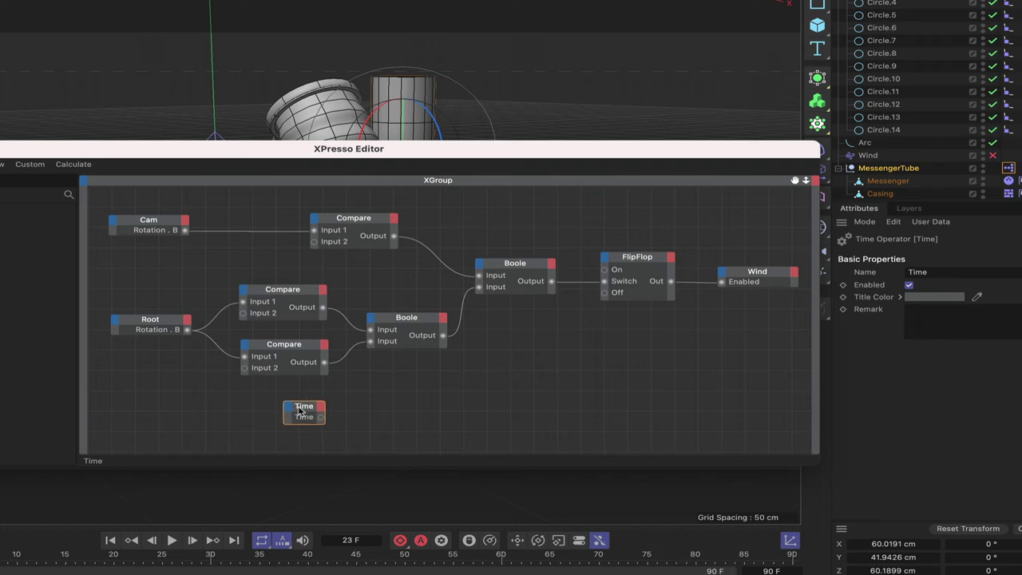
pyautogui.rightClick(317, 419)
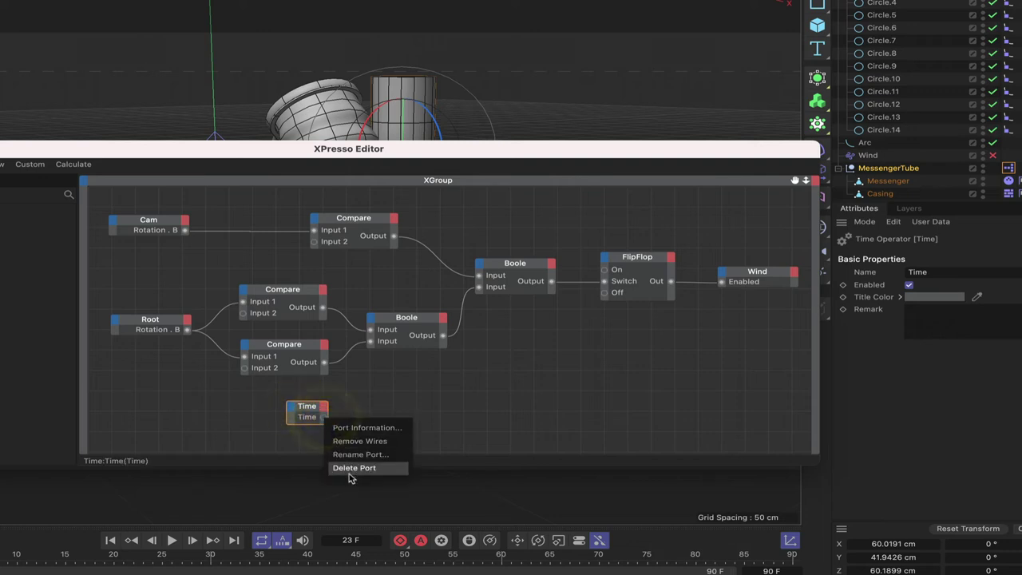
pyautogui.click(349, 472)
pyautogui.rightClick(324, 407)
# Add a Frame output to the Time node and duplicate a Compare node set to ==.
pyautogui.click(343, 453)
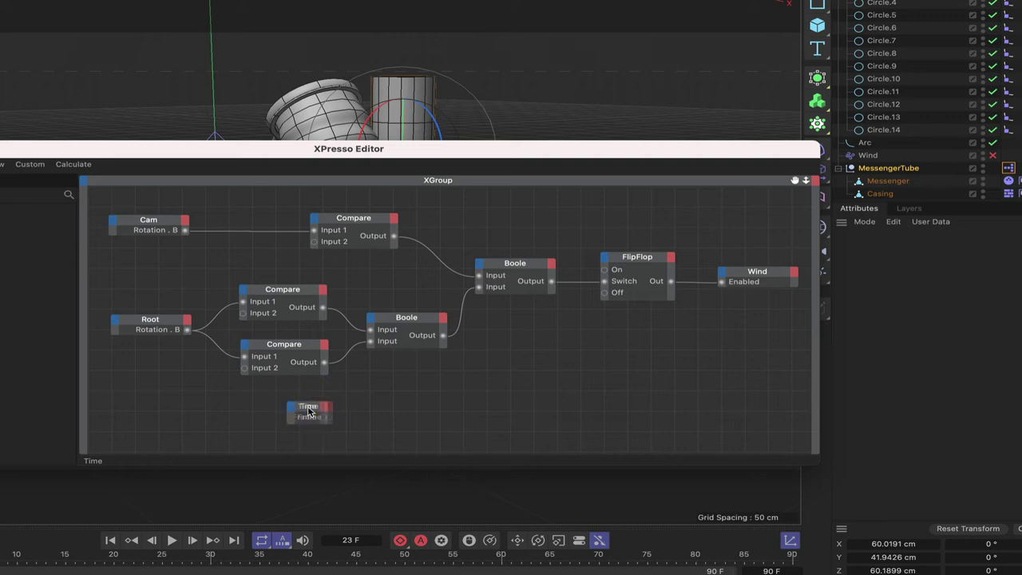
pyautogui.moveTo(310, 410); pyautogui.dragTo(303, 411)
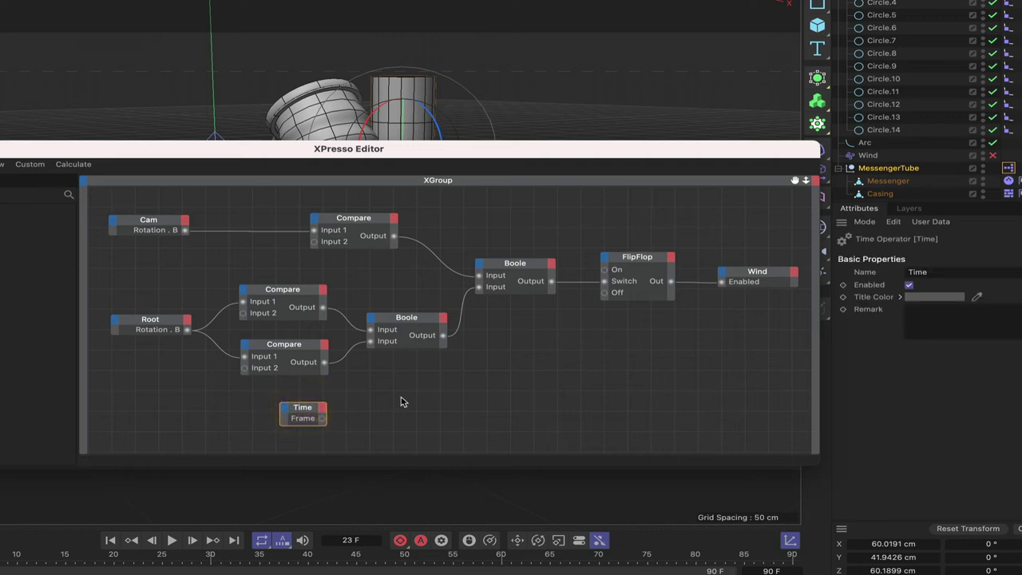
pyautogui.keyDown('ctrl'); pyautogui.moveTo(366, 223); pyautogui.dragTo(426, 394); pyautogui.keyUp('ctrl')
pyautogui.click(942, 294)
pyautogui.click(940, 309)
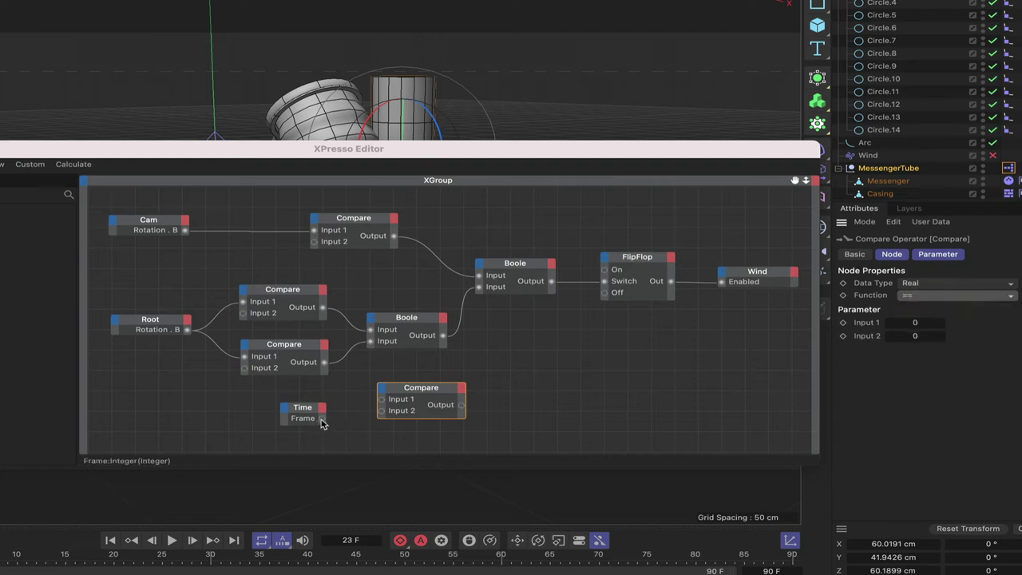
# Wire Time's Frame into the new Compare's Input 1 and its Output into FlipFlop's Off.
pyautogui.moveTo(322, 419); pyautogui.dragTo(381, 400)
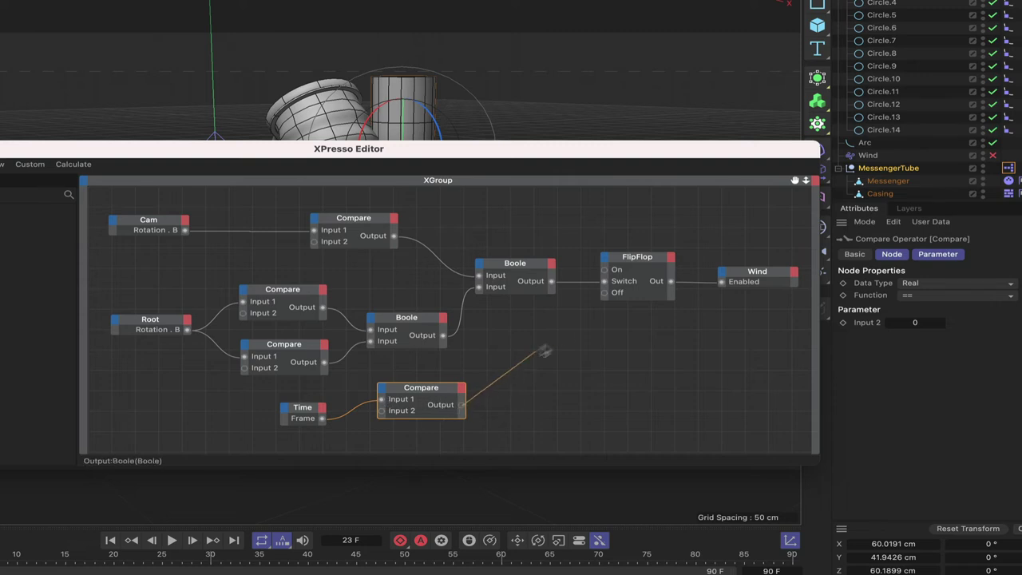
pyautogui.moveTo(544, 351); pyautogui.dragTo(604, 292)
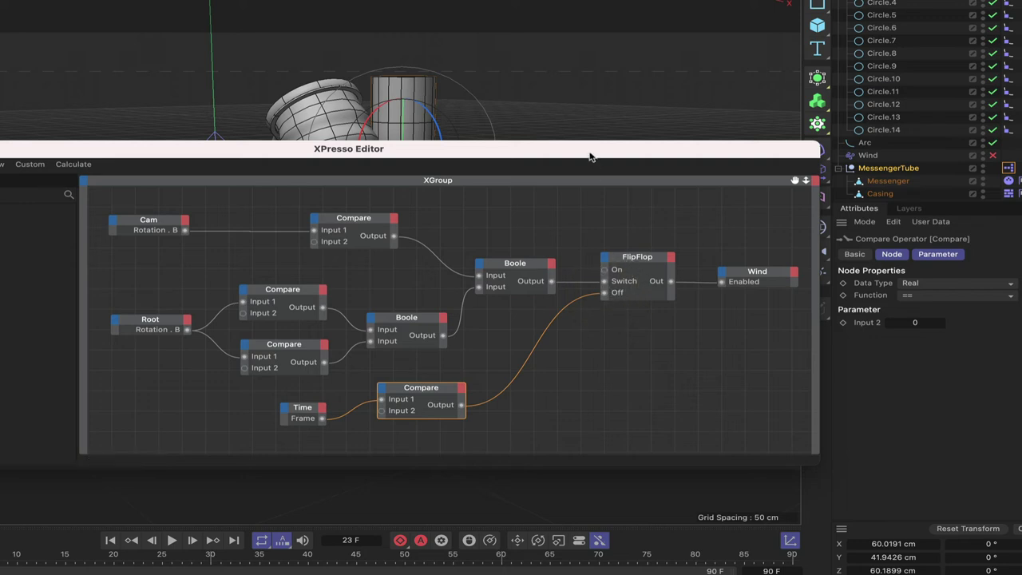
pyautogui.moveTo(589, 157); pyautogui.dragTo(602, 253)
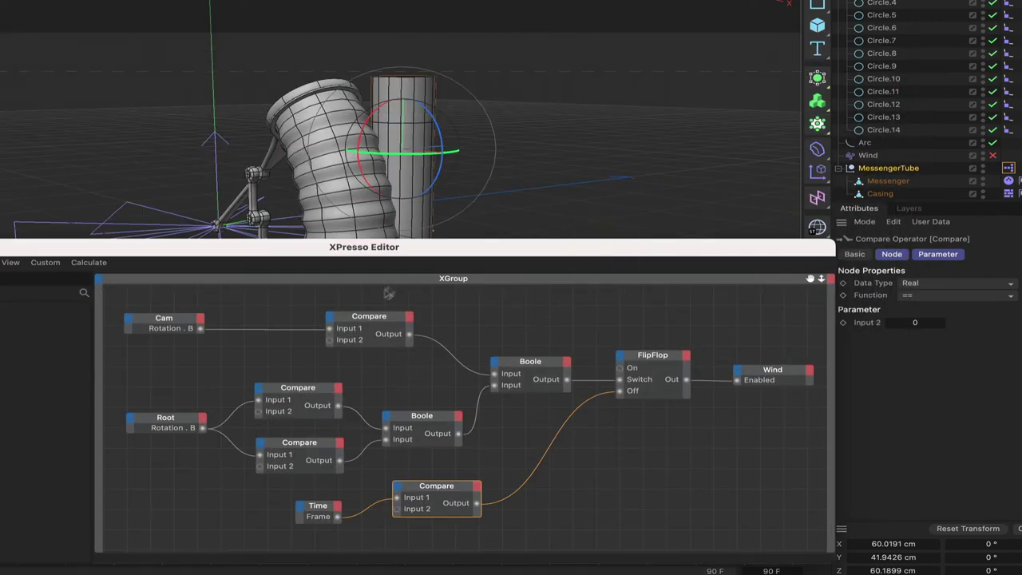
pyautogui.moveTo(423, 253); pyautogui.dragTo(381, 378)
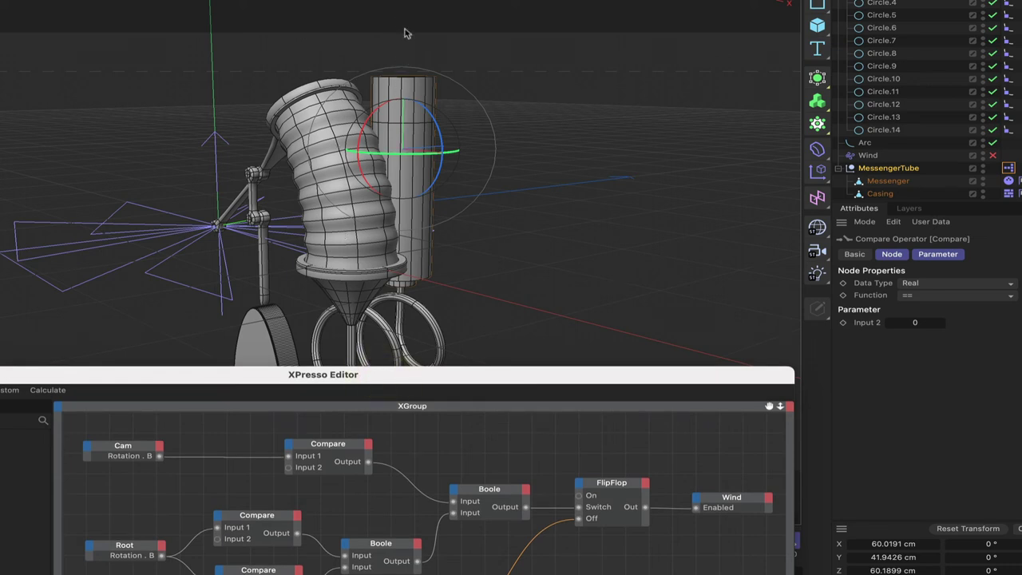
pyautogui.moveTo(417, 379); pyautogui.dragTo(466, 206)
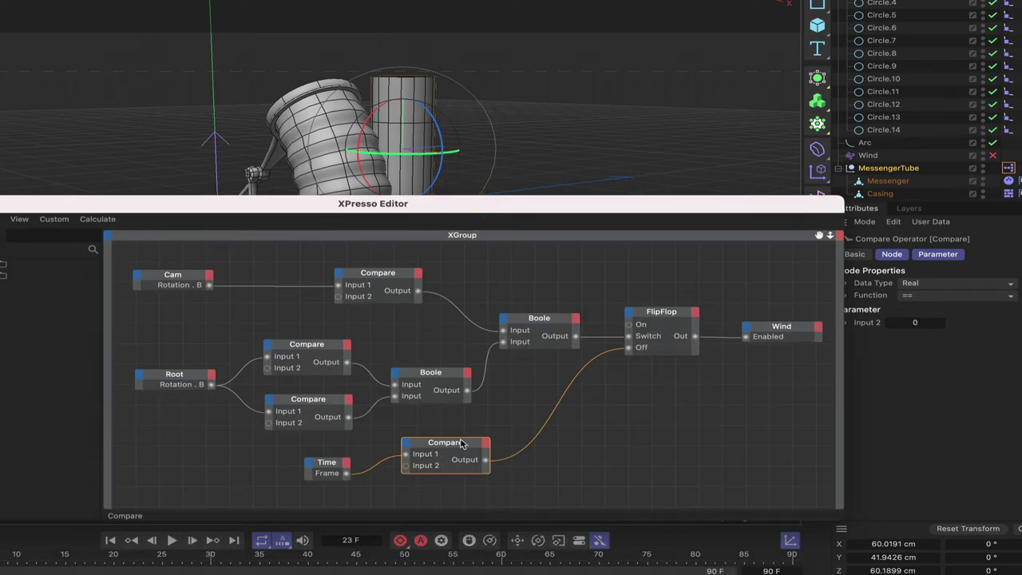
pyautogui.moveTo(460, 444); pyautogui.dragTo(461, 462)
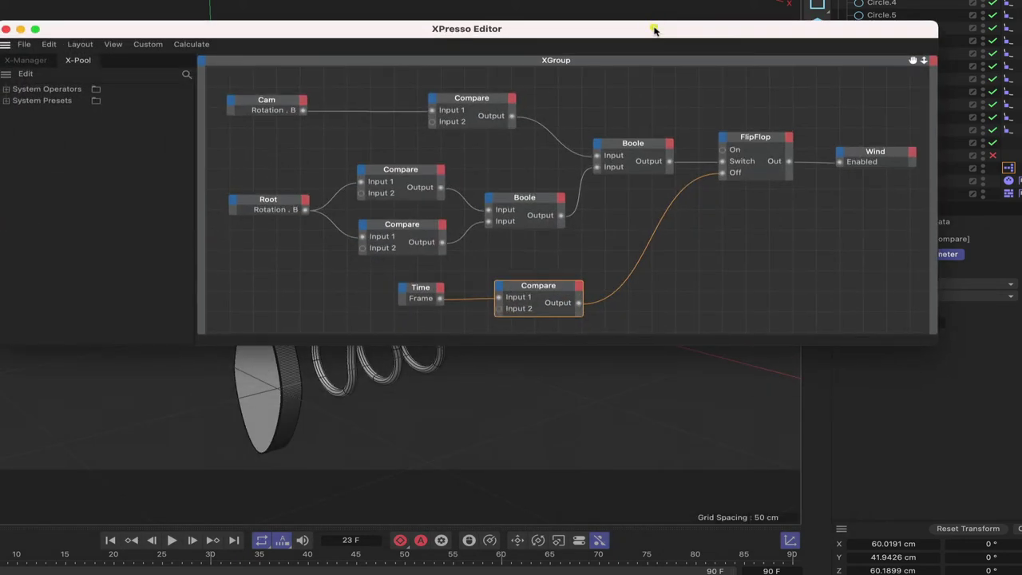
# Close the XPresso Editor, play the animation to frame 21, and return to the first frame.
pyautogui.click(661, 29)
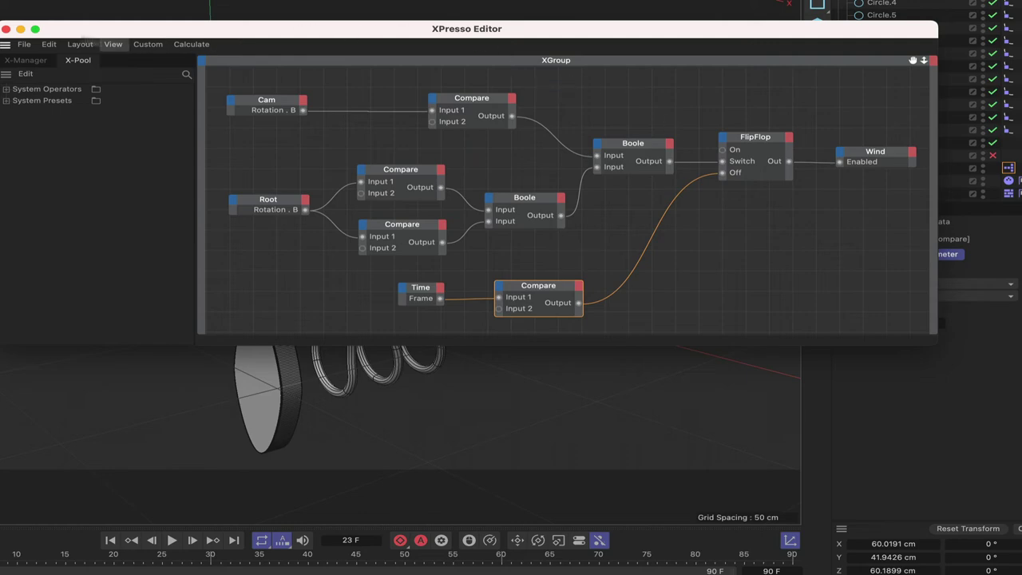
pyautogui.click(4, 30)
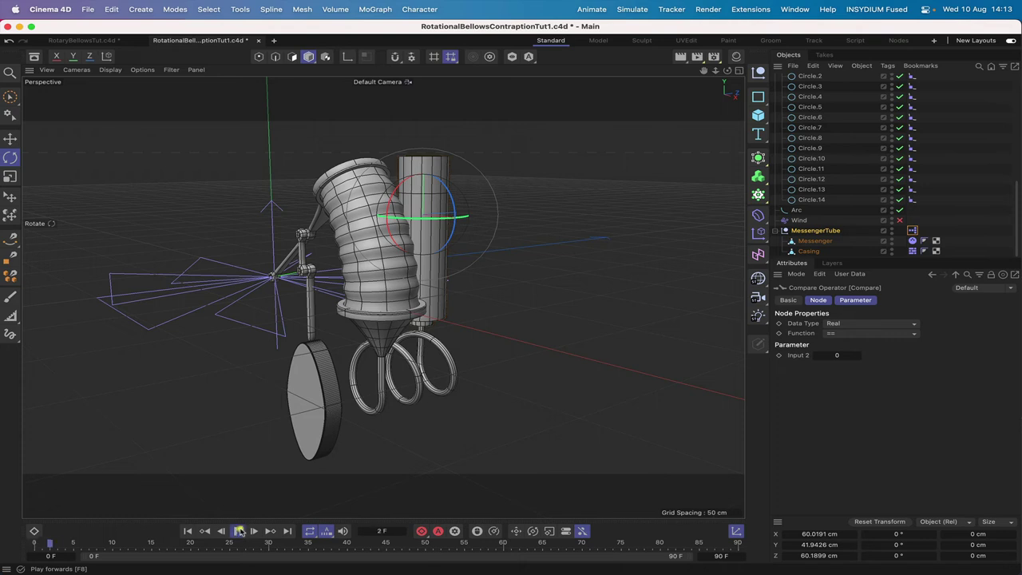
pyautogui.click(238, 531)
pyautogui.click(238, 531)
pyautogui.click(188, 531)
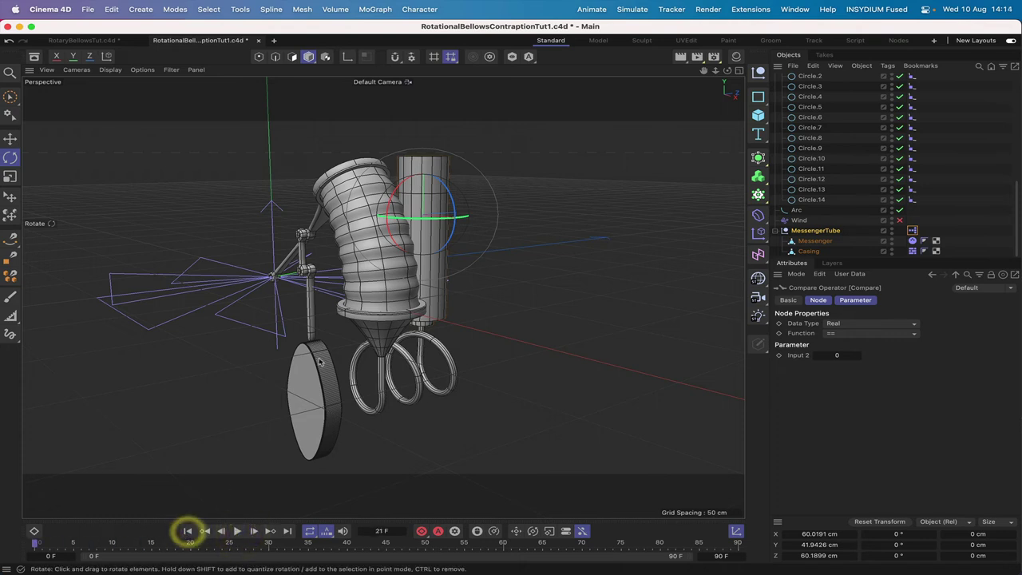
pyautogui.scroll(10, 822, 186)
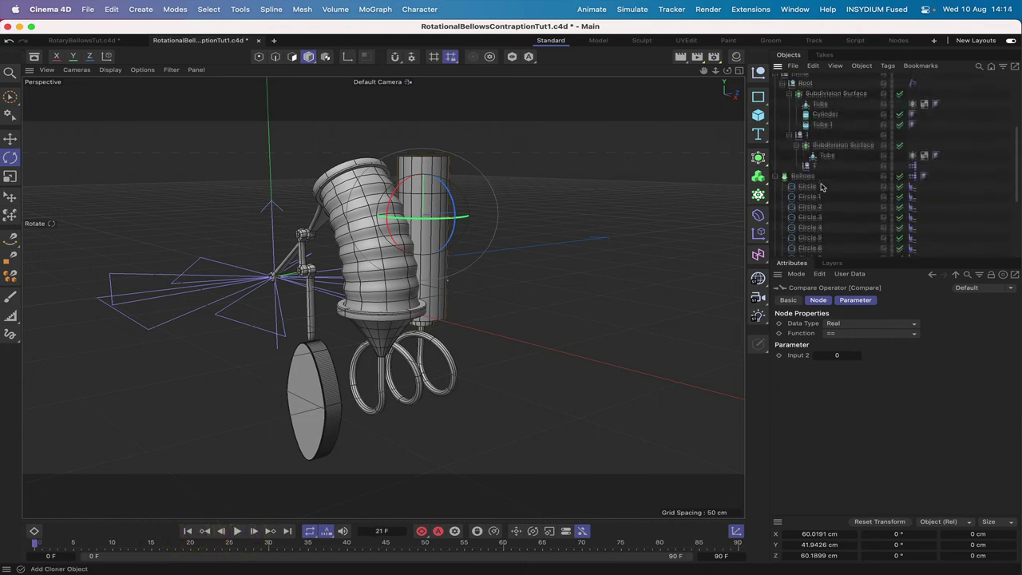
pyautogui.scroll(1, 822, 186)
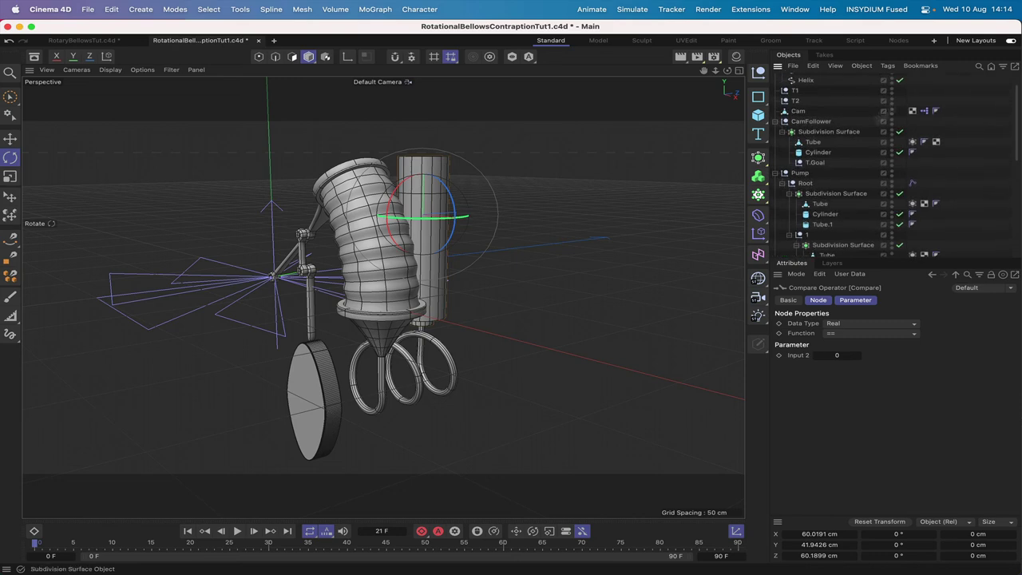
# In the Cam follower's XPresso graph, add a Global Rotation . B input to Cam, then remove it.
pyautogui.doubleClick(928, 112)
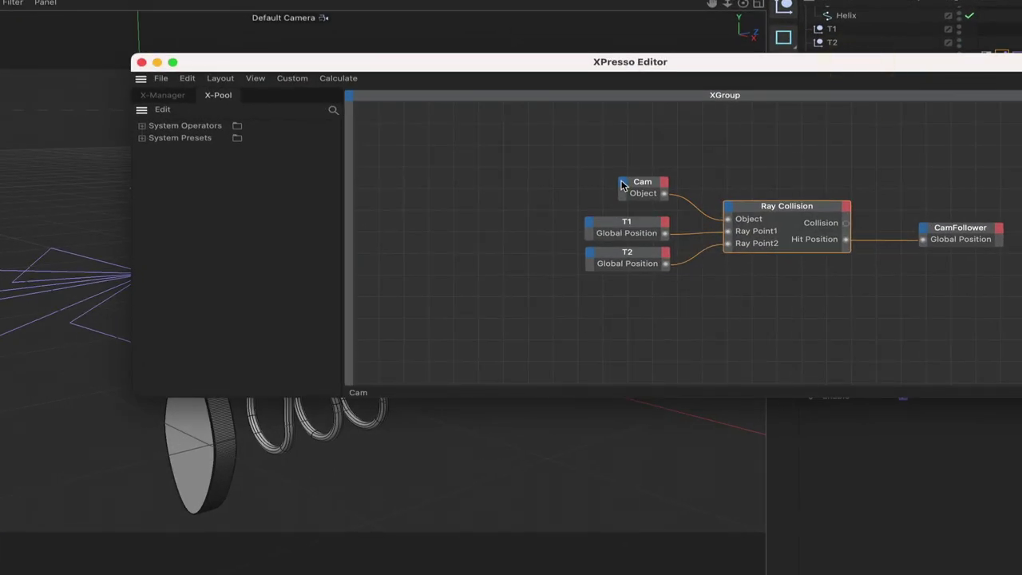
pyautogui.click(622, 185)
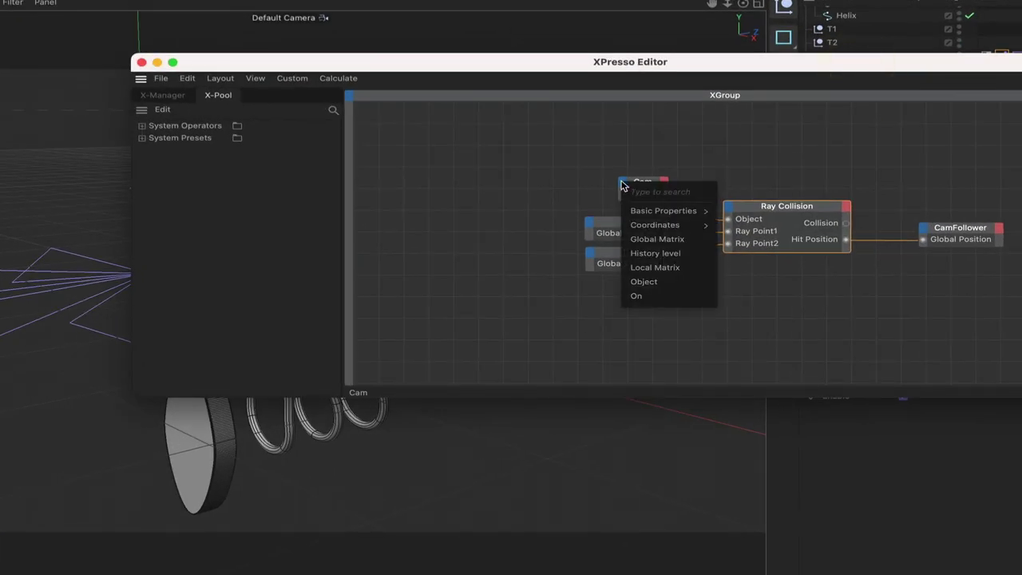
pyautogui.moveTo(658, 224)
pyautogui.moveTo(765, 242)
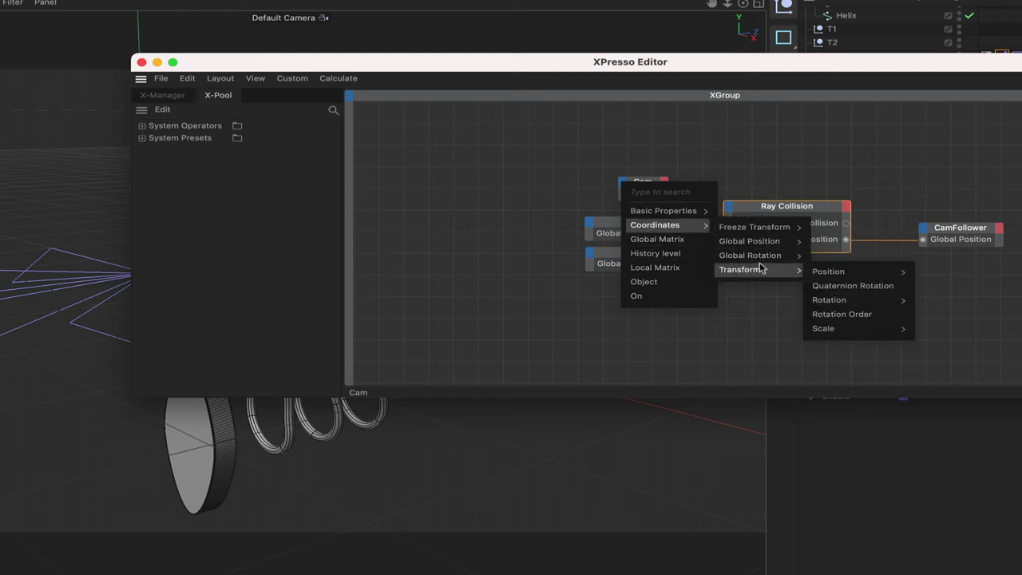
pyautogui.click(830, 300)
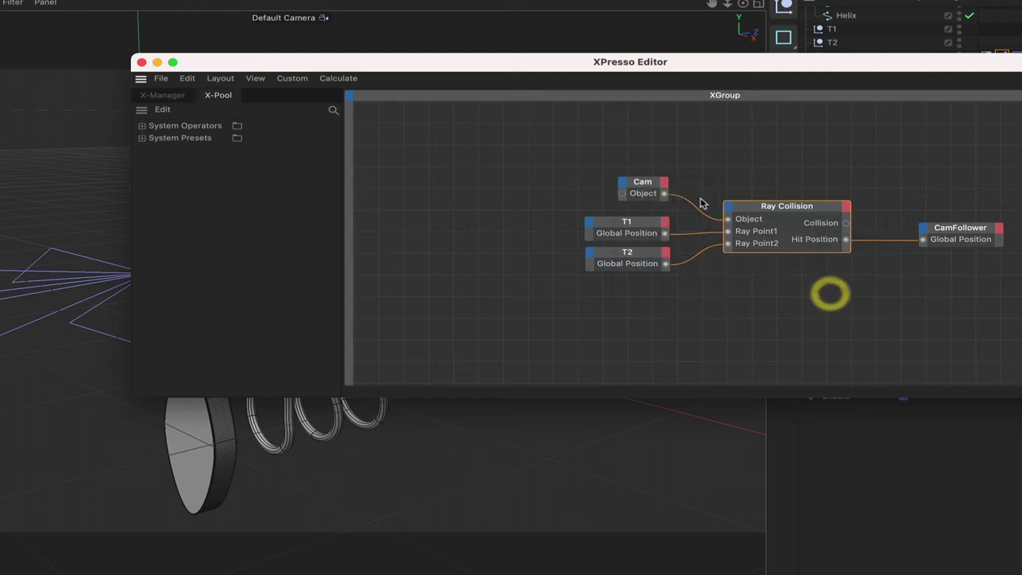
pyautogui.click(648, 185)
pyautogui.moveTo(648, 184); pyautogui.dragTo(559, 187)
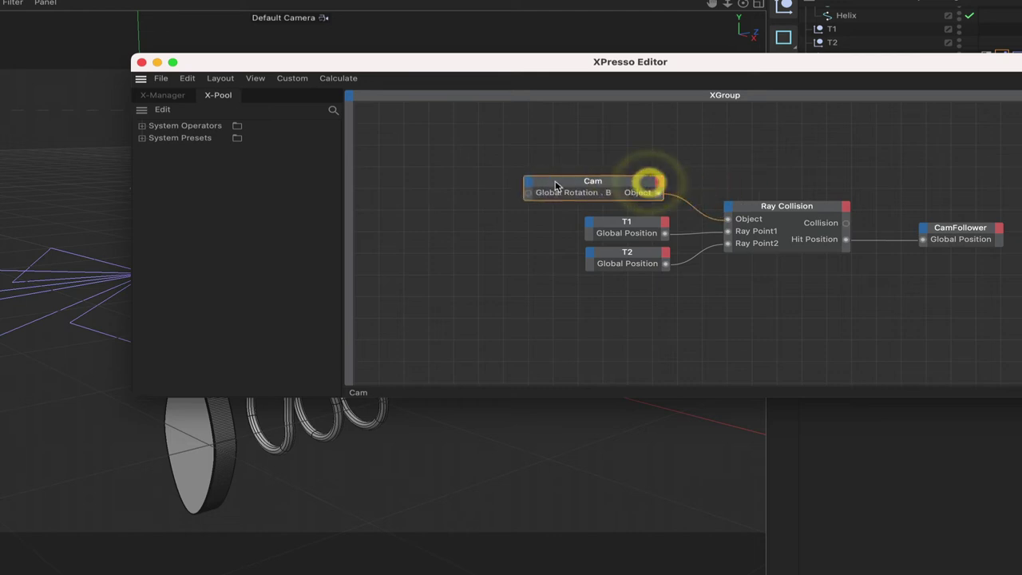
pyautogui.click(559, 185)
pyautogui.click(535, 196)
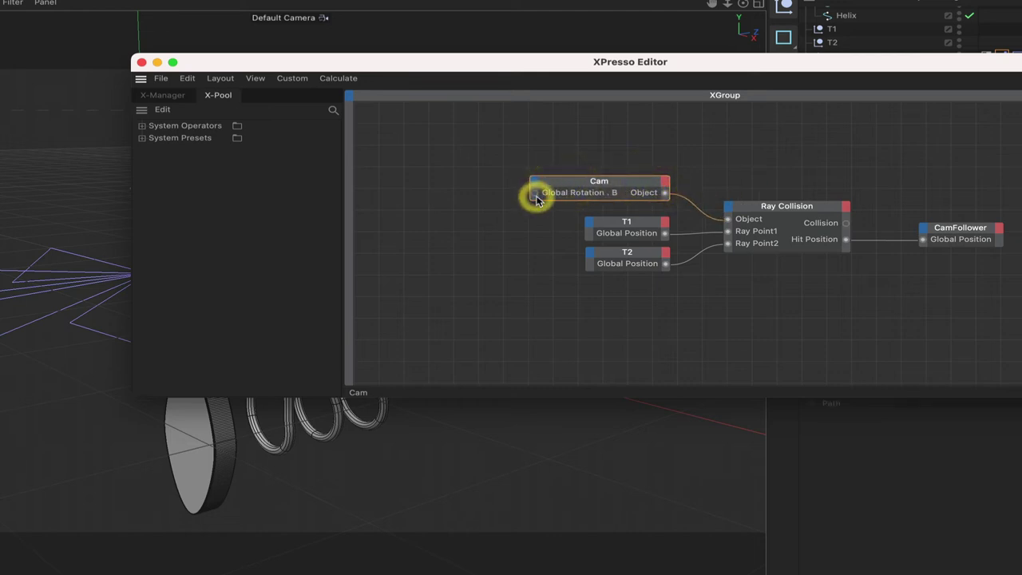
pyautogui.click(534, 195)
pyautogui.rightClick(534, 195)
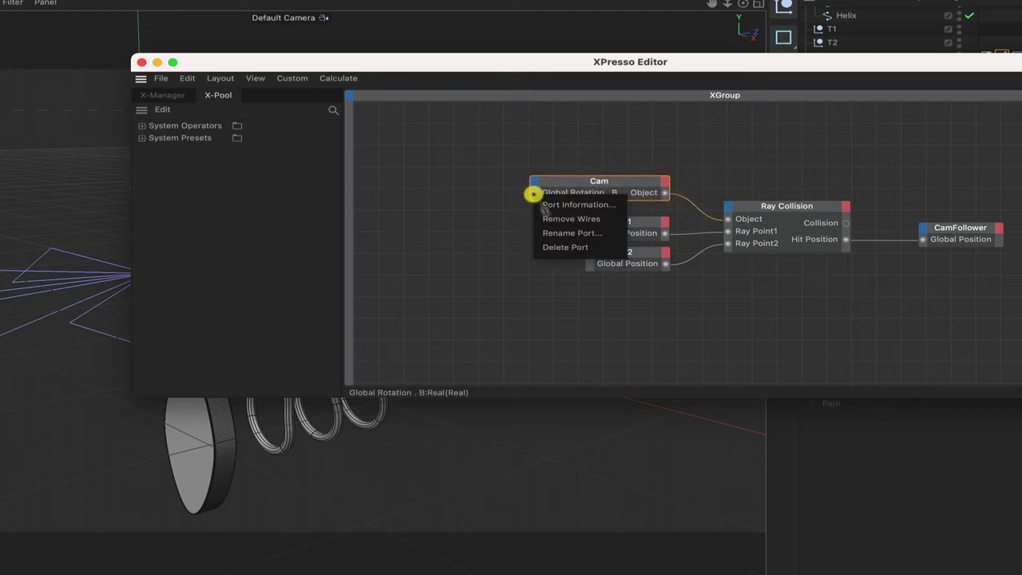
pyautogui.click(561, 246)
# Add Coordinates > Transform > Rotation > Rotation . B as the Cam node's input.
pyautogui.click(535, 184)
pyautogui.moveTo(607, 222)
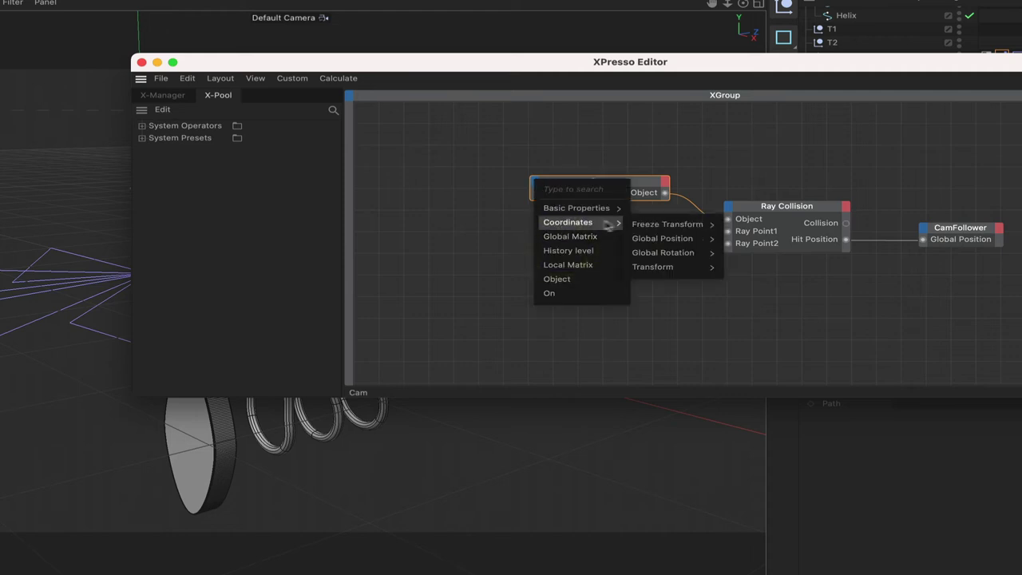
pyautogui.moveTo(661, 267)
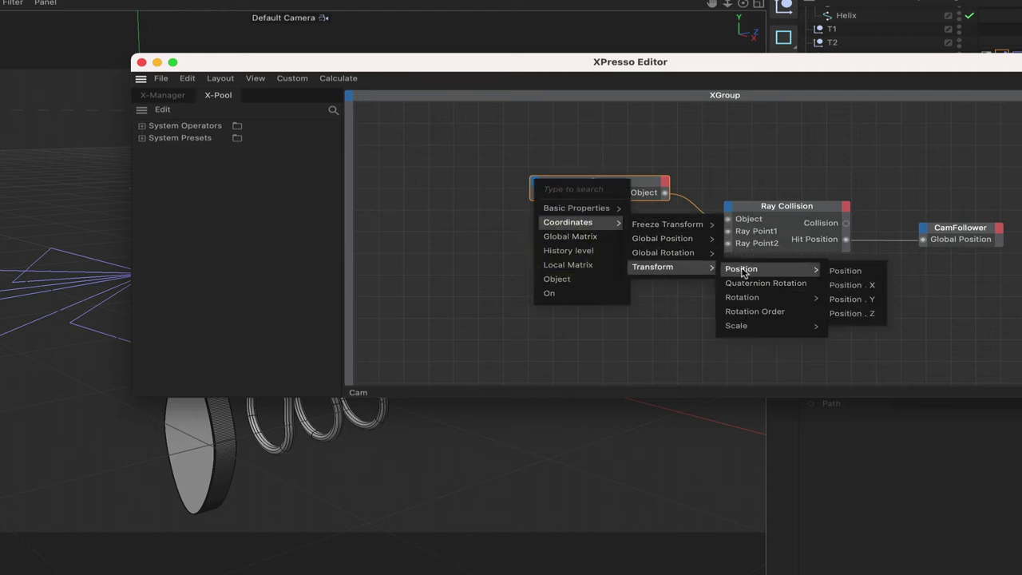
pyautogui.moveTo(744, 297)
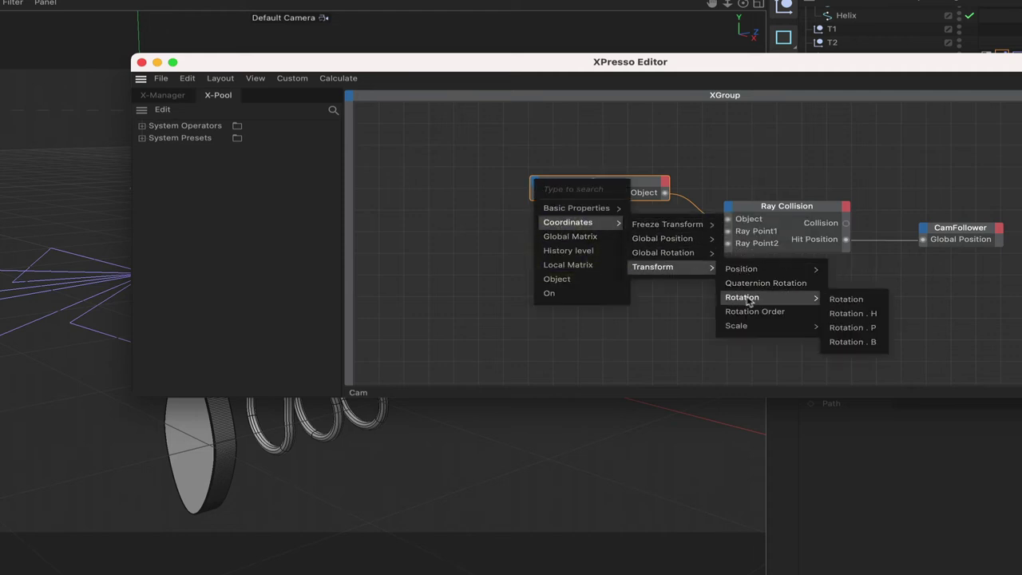
pyautogui.click(851, 342)
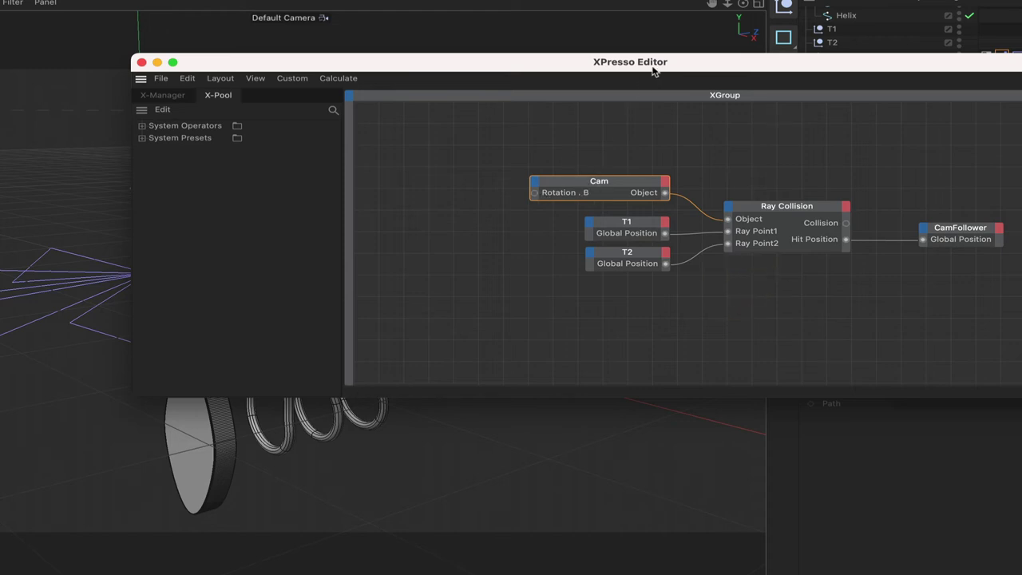
pyautogui.moveTo(653, 68); pyautogui.dragTo(747, 99)
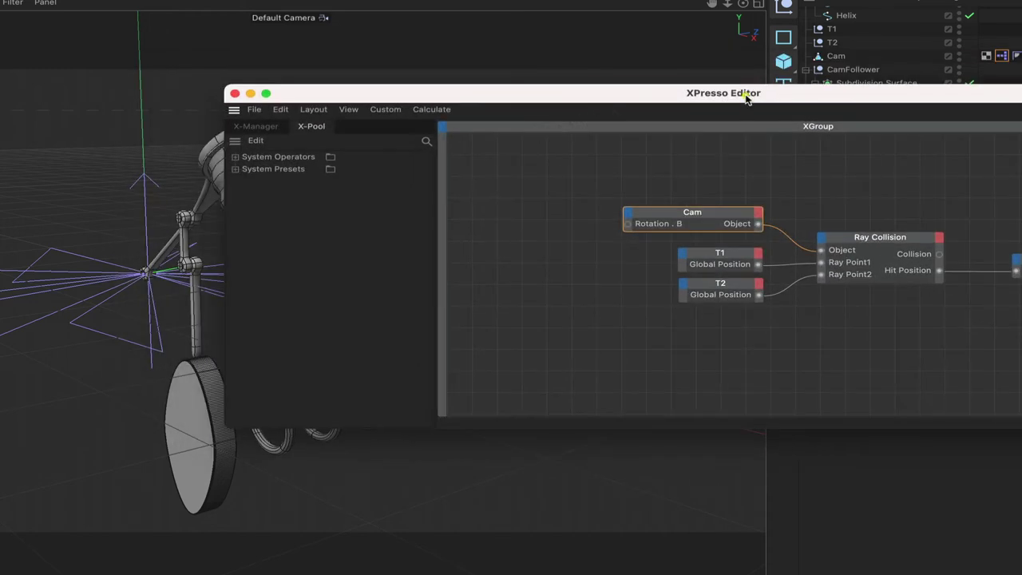
# Add the System Presets > Animation and Time > Rotate node and wire its Rotation into Cam's Rotation . B.
pyautogui.click(235, 168)
pyautogui.click(248, 217)
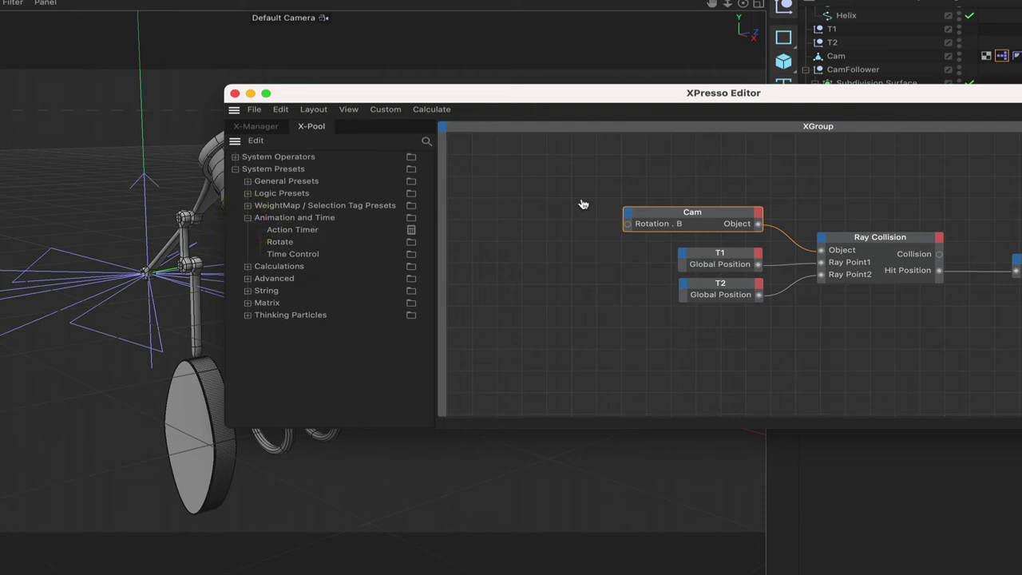
pyautogui.moveTo(523, 220); pyautogui.dragTo(517, 215)
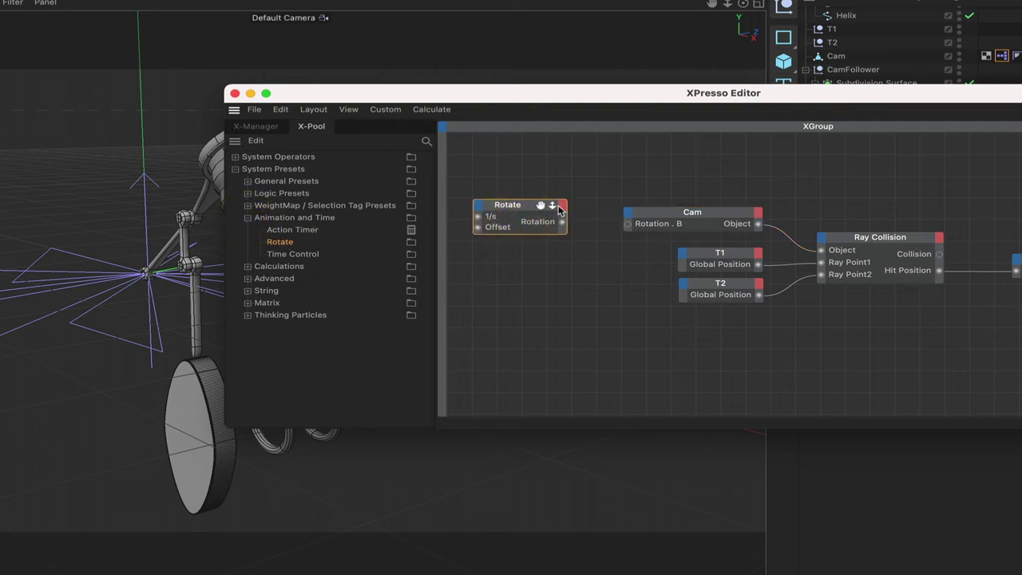
pyautogui.click(554, 206)
pyautogui.moveTo(522, 207); pyautogui.dragTo(534, 209)
pyautogui.click(532, 206)
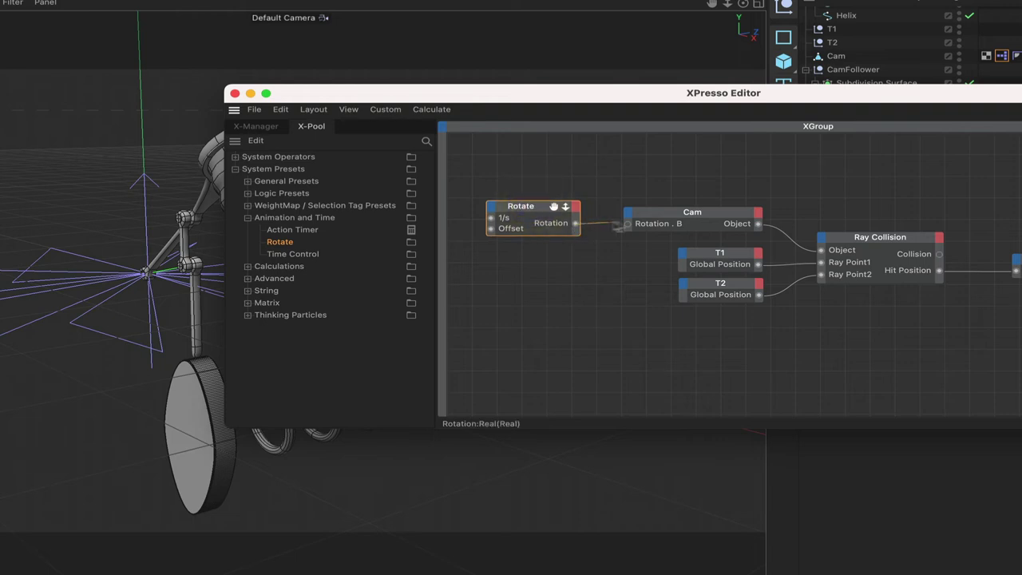
pyautogui.moveTo(627, 227); pyautogui.dragTo(628, 223)
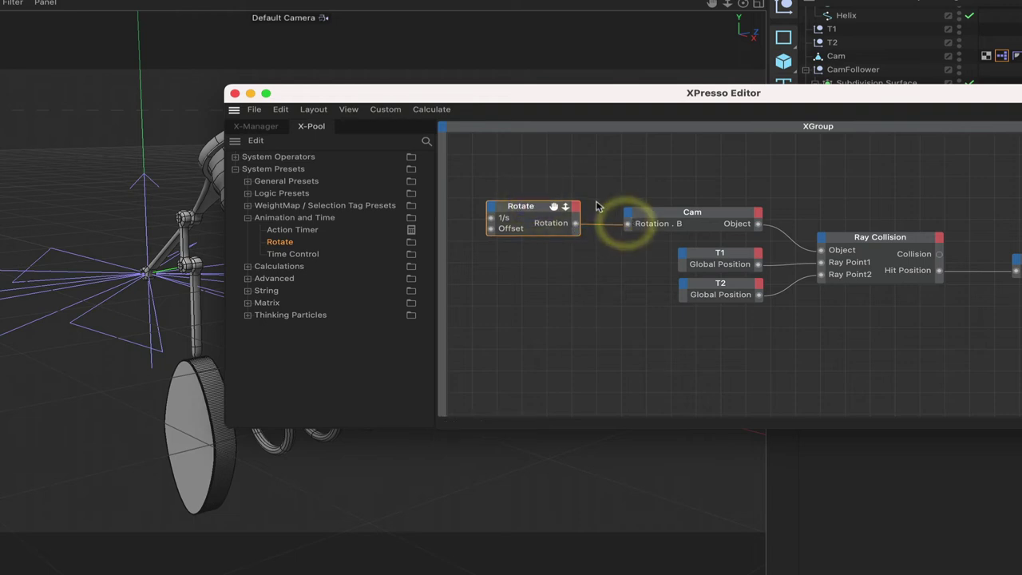
# Set the Rotate node's 1/s speed value to 0.25.
pyautogui.moveTo(732, 91); pyautogui.dragTo(133, 455)
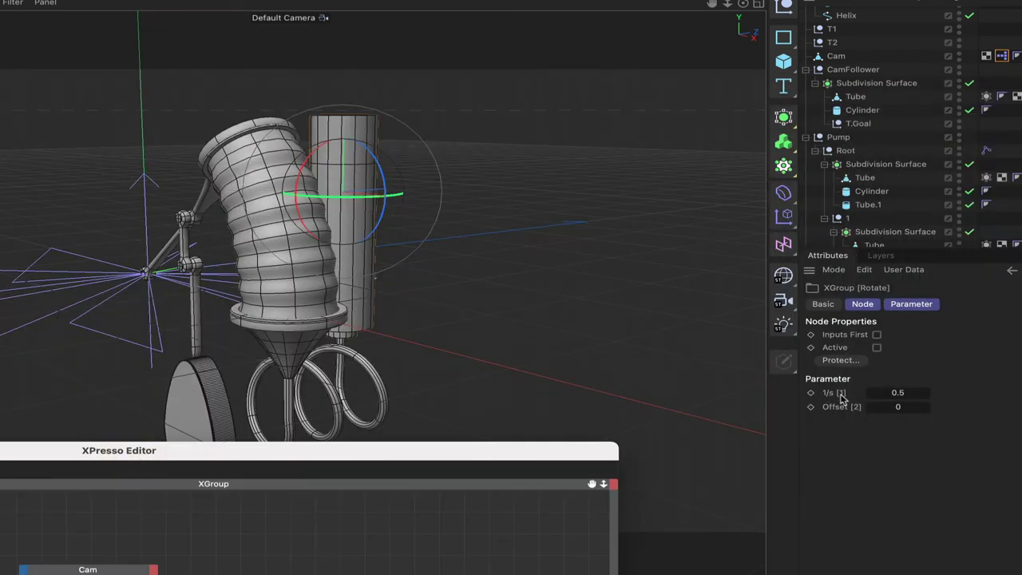
pyautogui.doubleClick(905, 391)
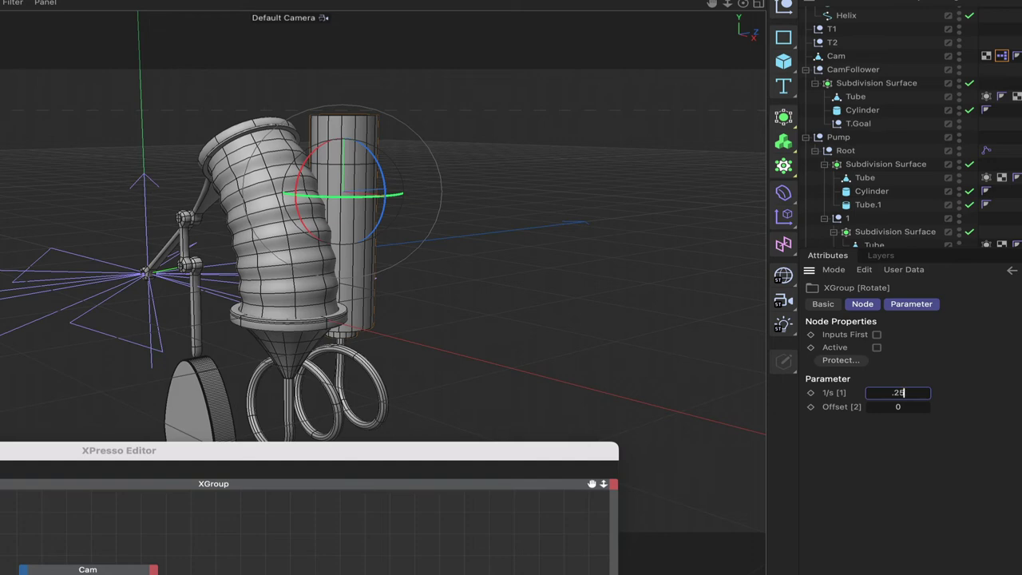
pyautogui.doubleClick(355, 446)
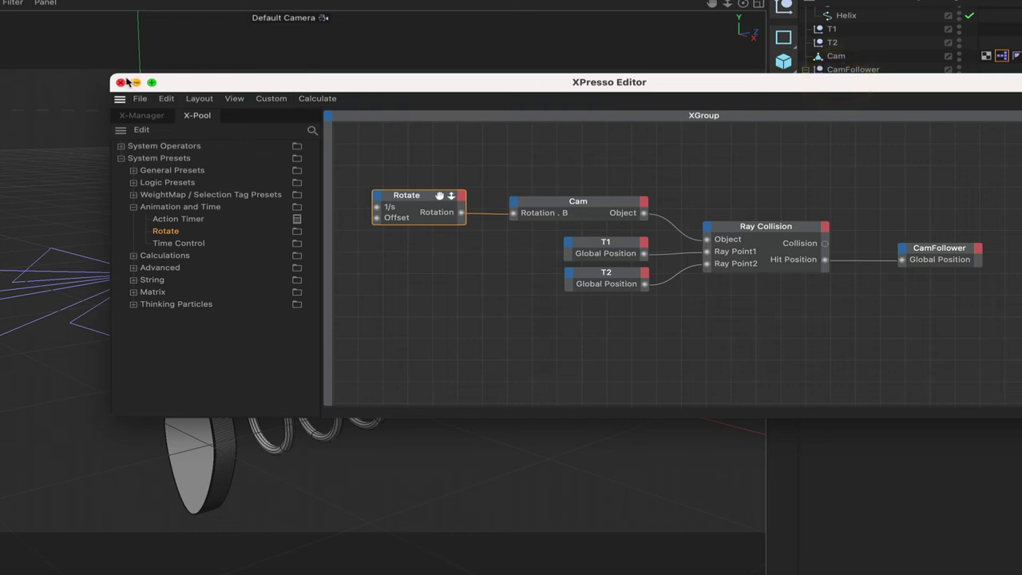
# Close the XPresso Editor, deselect Tube.1, and play the animation once from frame 0.
pyautogui.click(121, 83)
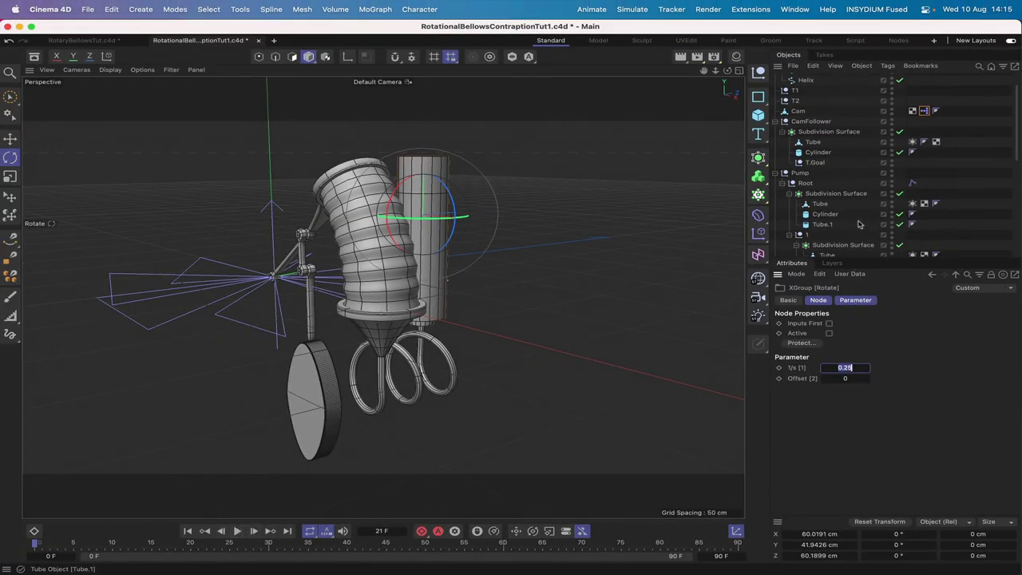
pyautogui.click(856, 222)
pyautogui.click(185, 531)
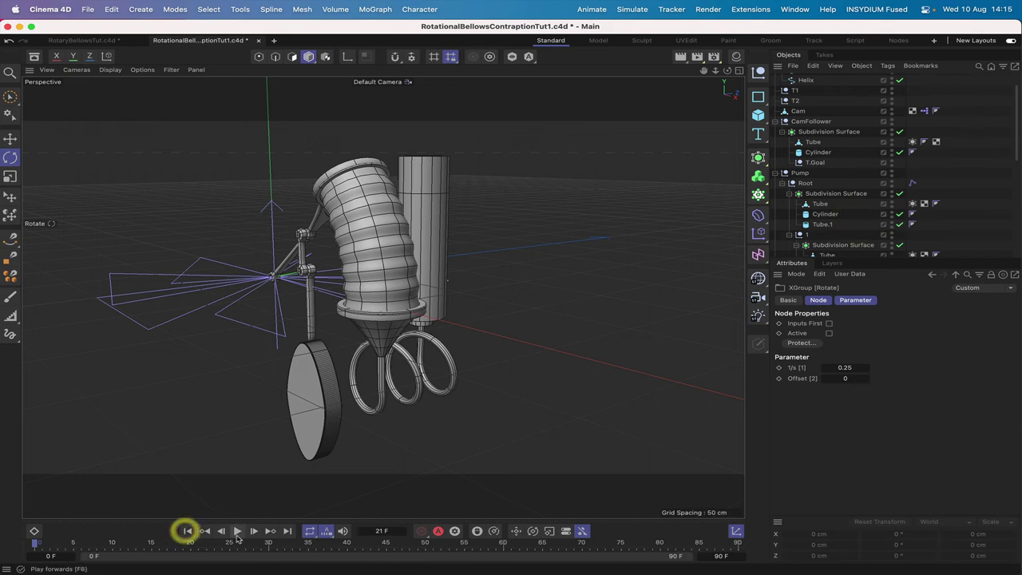
pyautogui.click(237, 531)
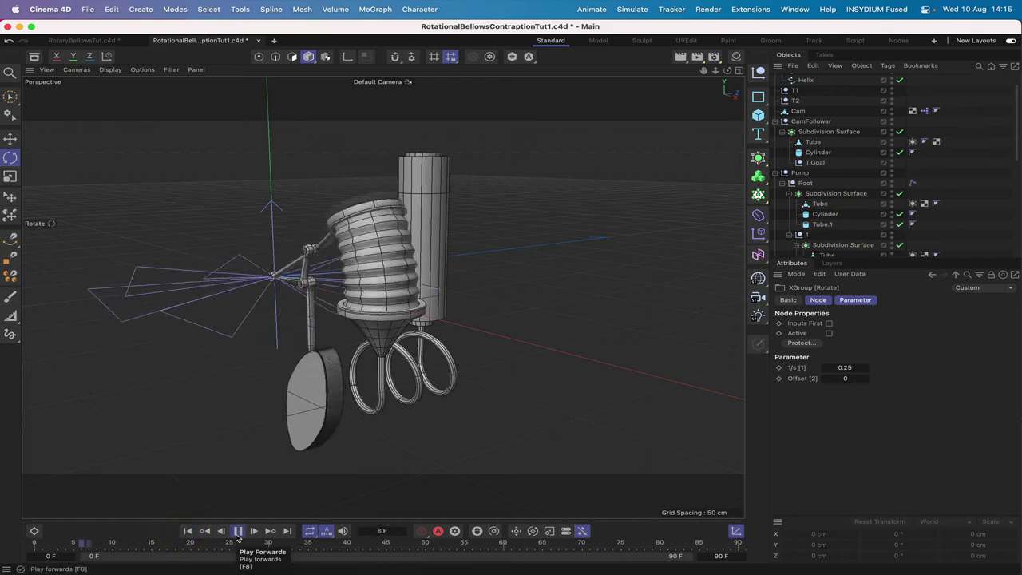
pyautogui.click(237, 532)
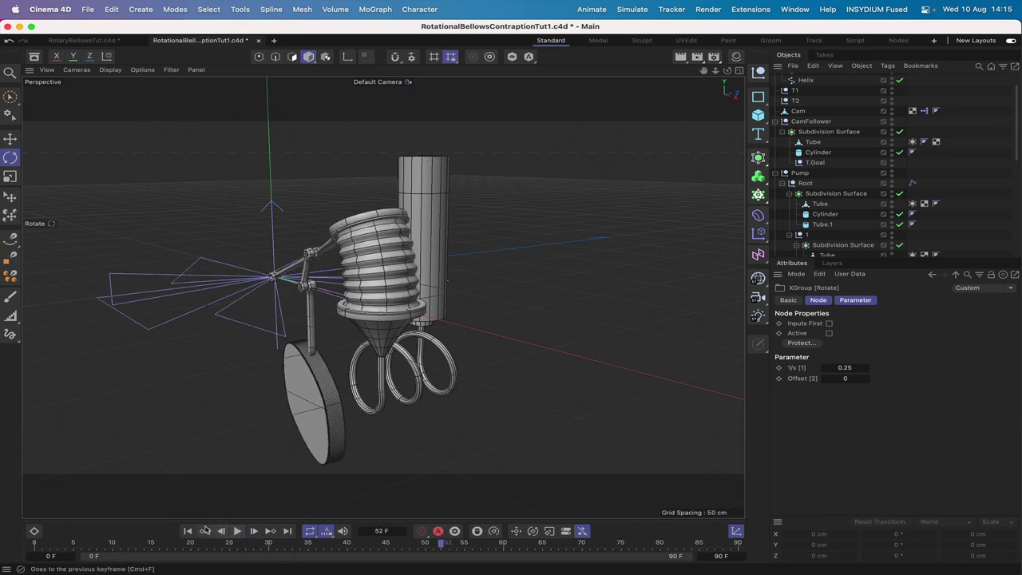
pyautogui.click(188, 531)
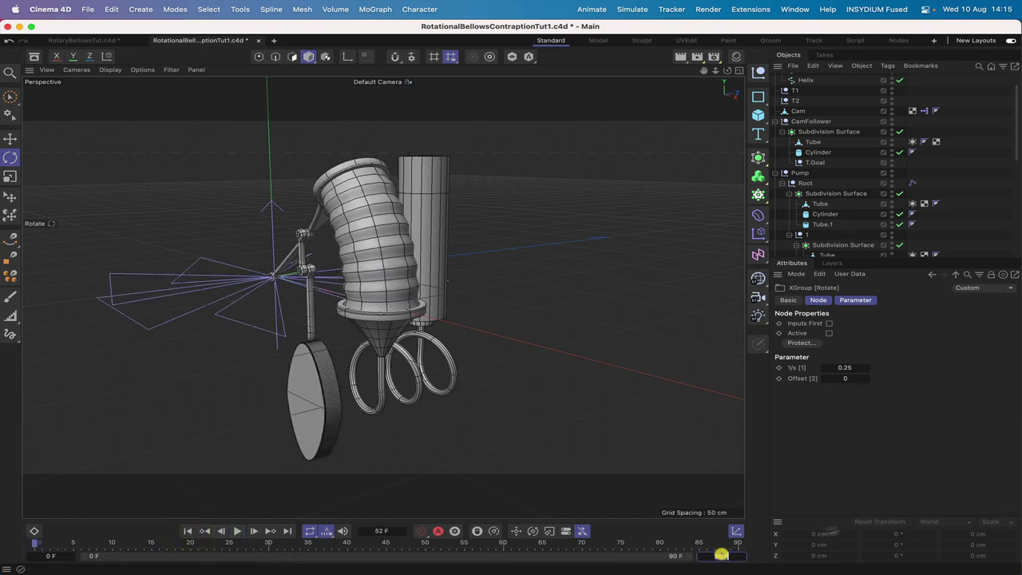
# Set the scene's end frame to 240 and play the animation again.
pyautogui.click(721, 554)
pyautogui.write('240')
pyautogui.press('Return')
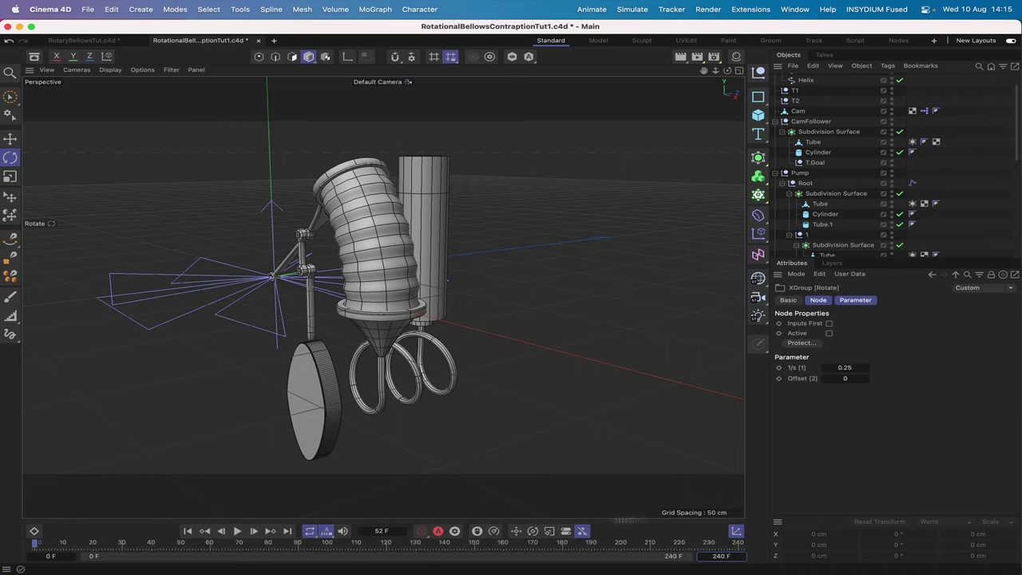
pyautogui.click(238, 531)
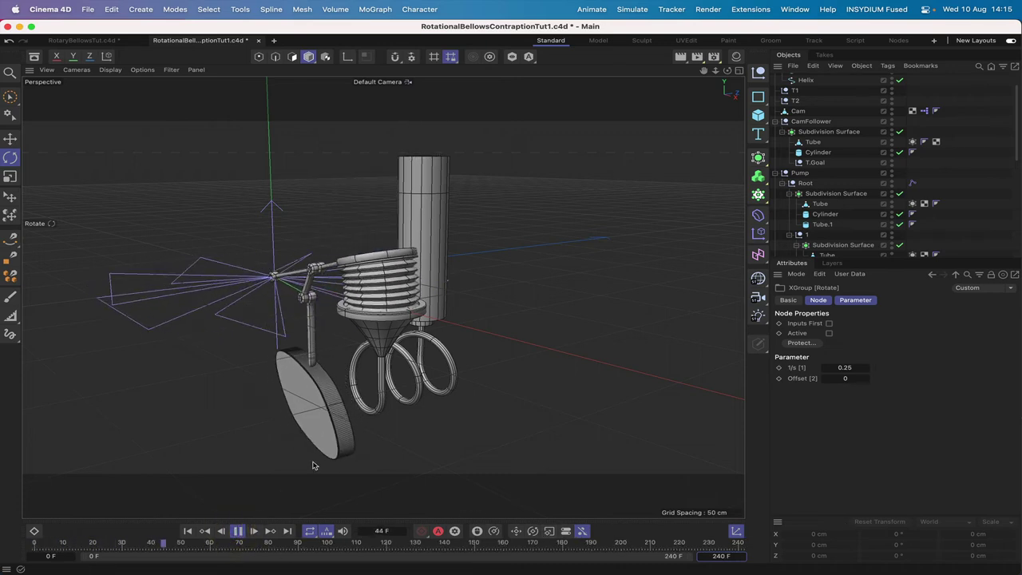
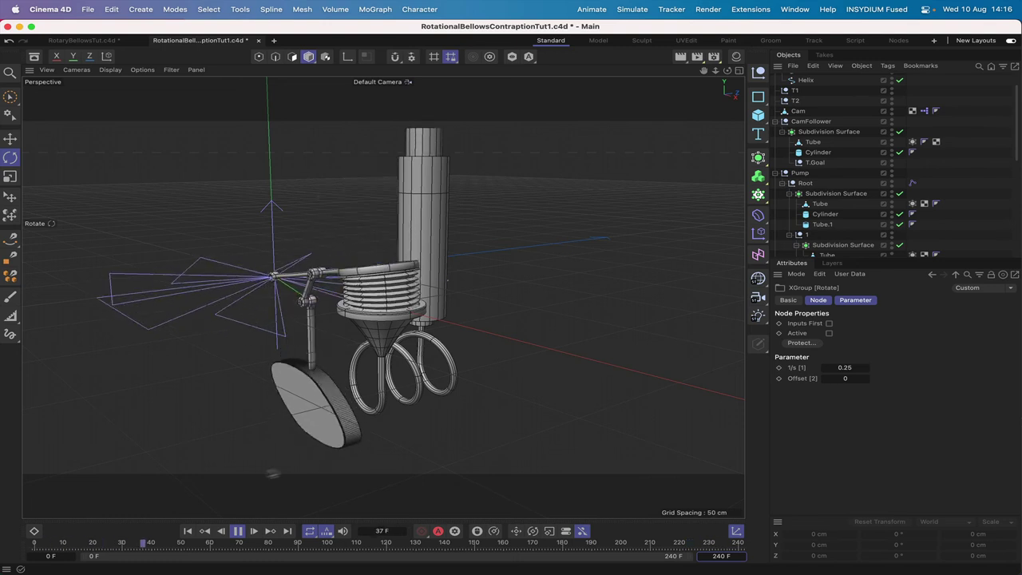
# Pause playback at frame 70 and fold up the CamFollower, Bellows and MessengerTube hierarchies.
pyautogui.click(237, 531)
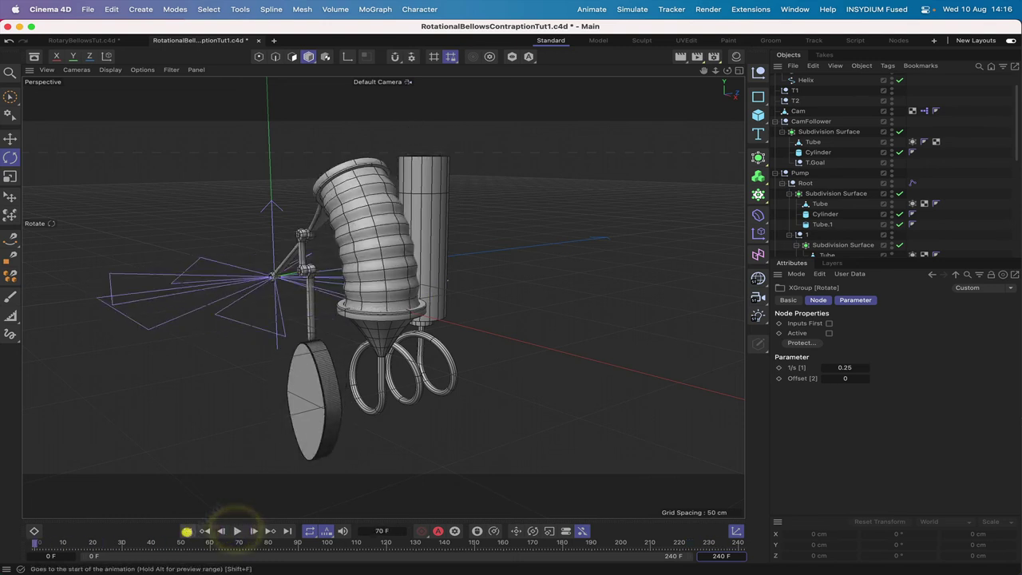
pyautogui.scroll(3, 860, 117)
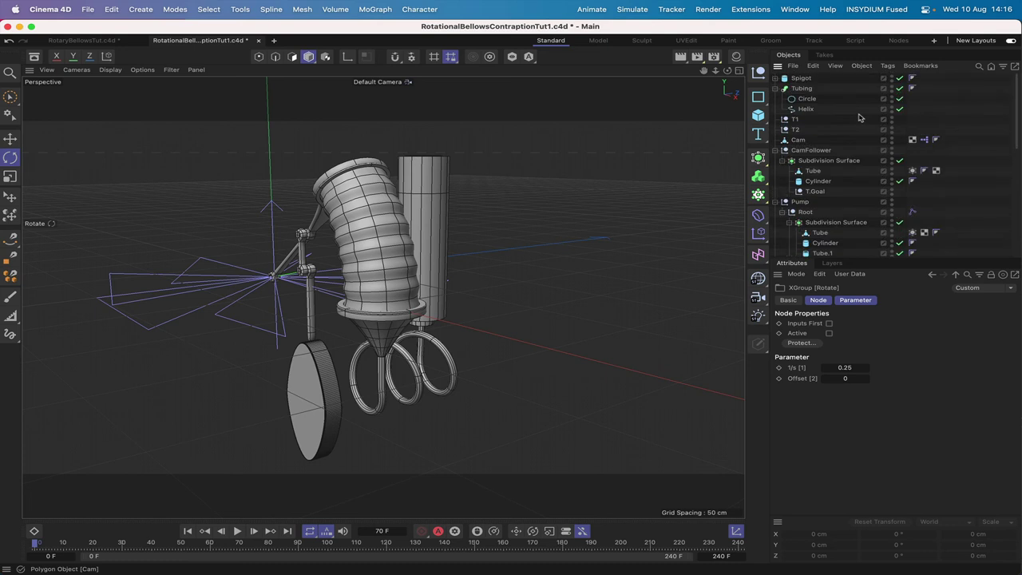
pyautogui.click(775, 151)
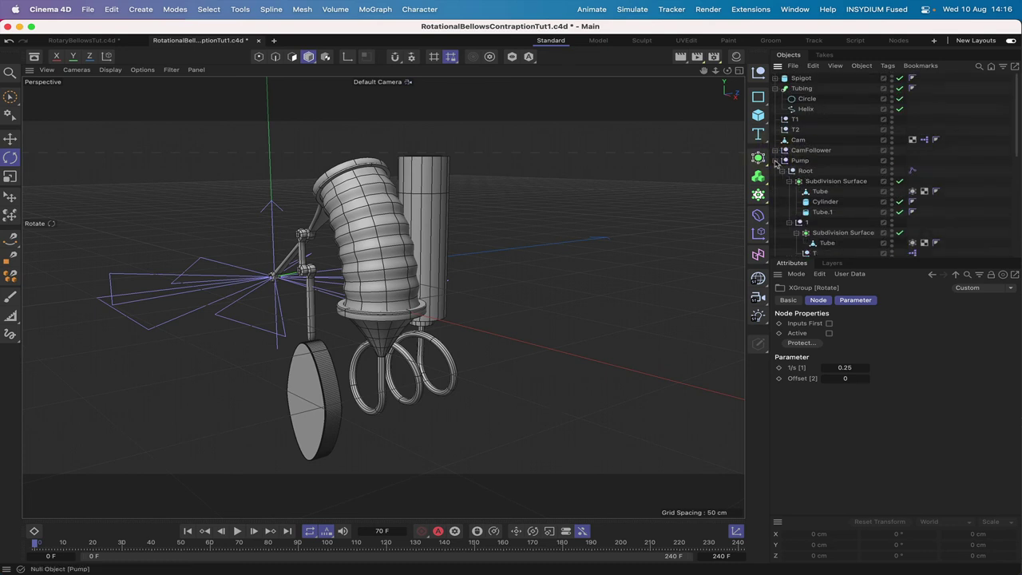
pyautogui.click(776, 160)
pyautogui.click(775, 160)
pyautogui.scroll(-3, 838, 152)
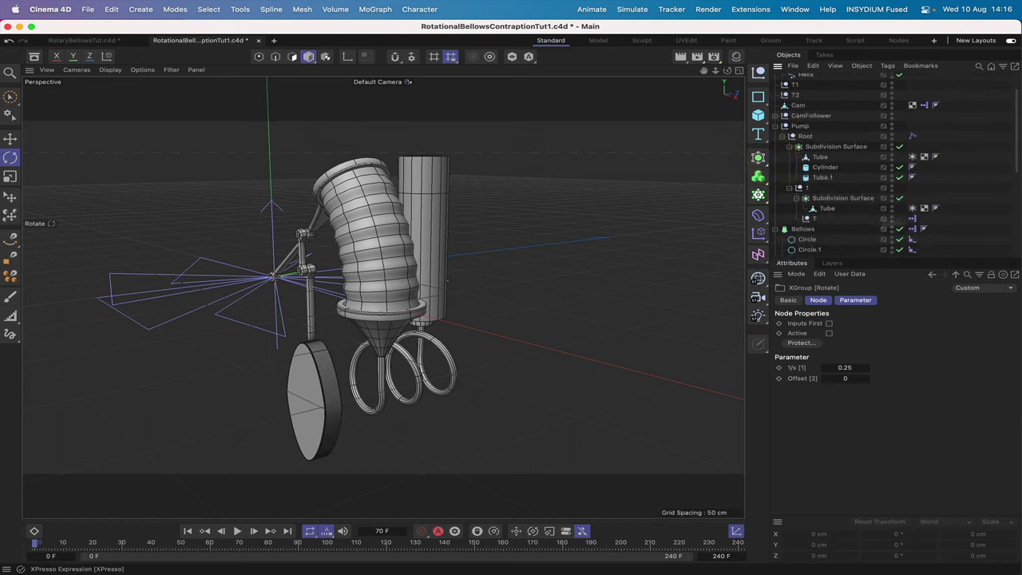
pyautogui.click(776, 229)
pyautogui.scroll(-2, 778, 236)
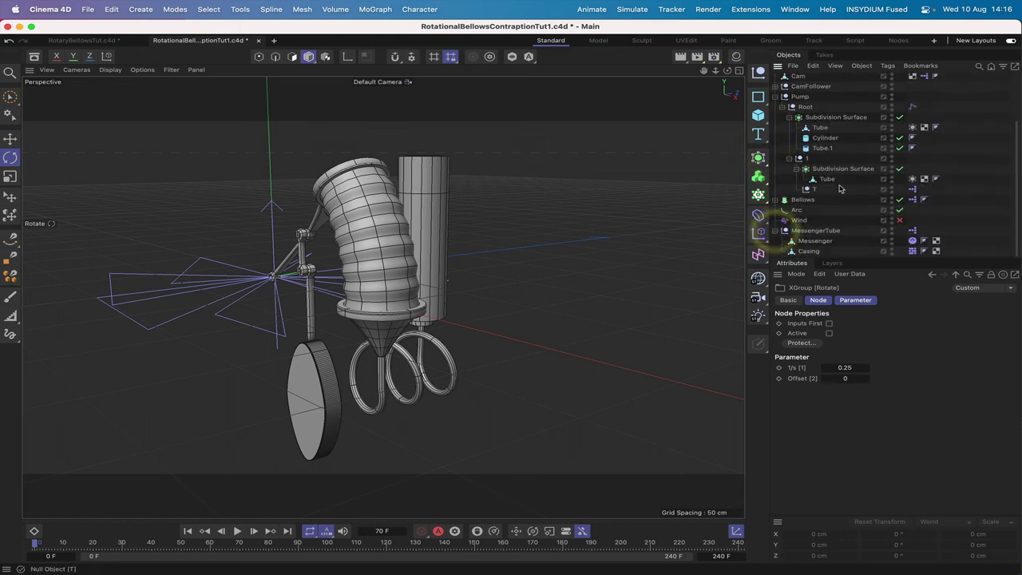
pyautogui.click(775, 231)
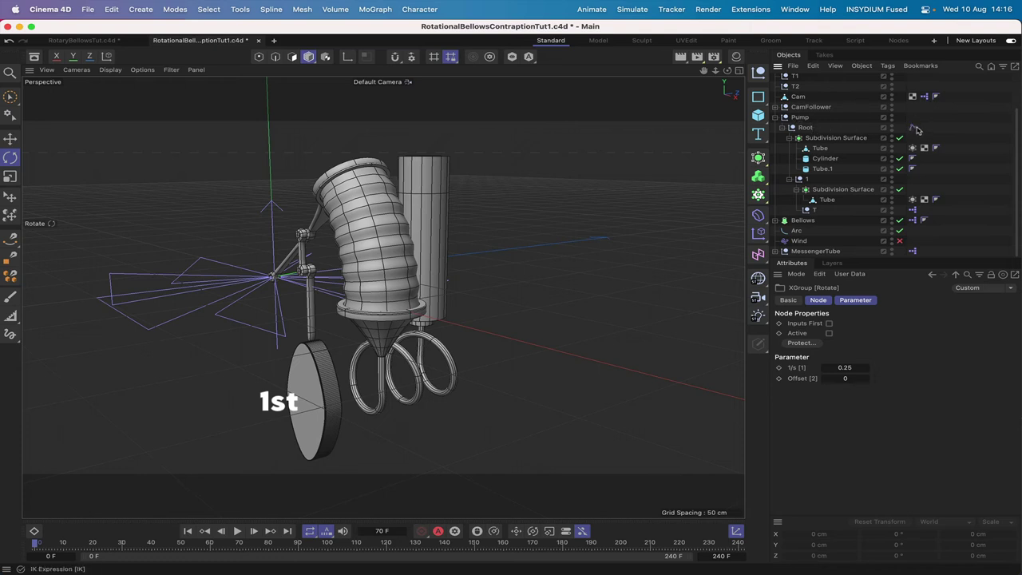
# Review T's XPresso node setup, then move MessengerTube's XPresso tag onto the Wind object.
pyautogui.doubleClick(915, 213)
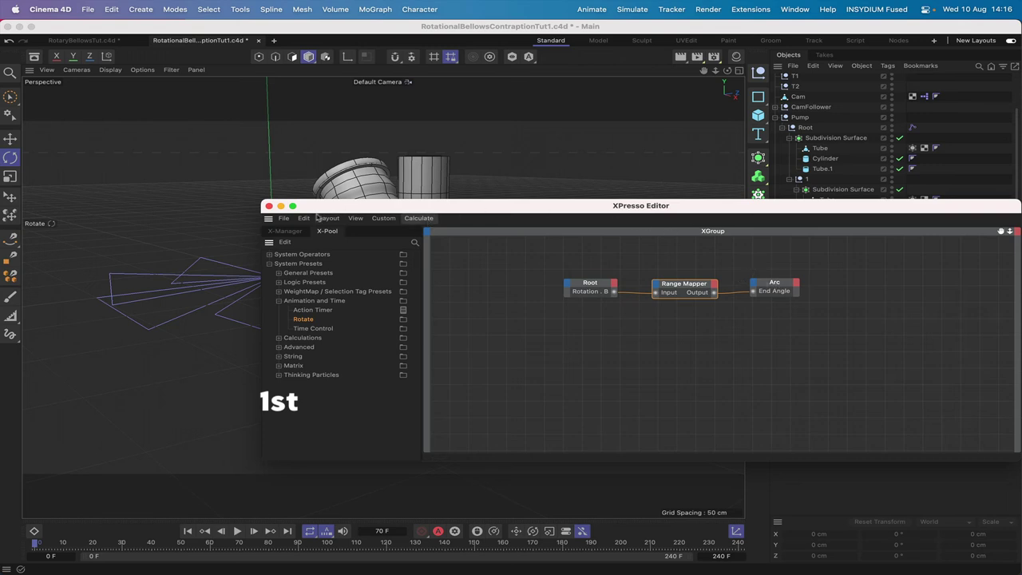
pyautogui.click(269, 206)
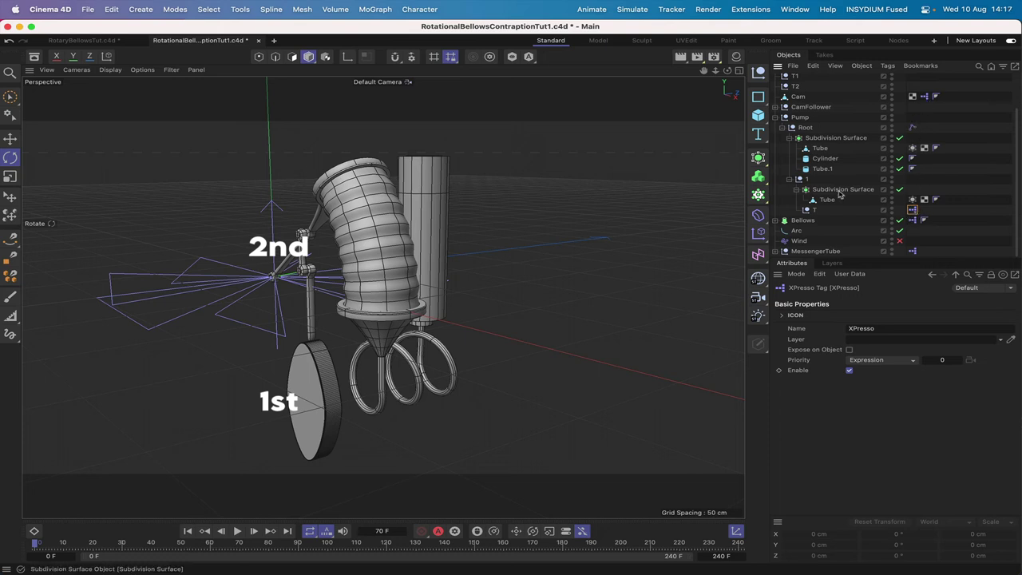
pyautogui.click(913, 223)
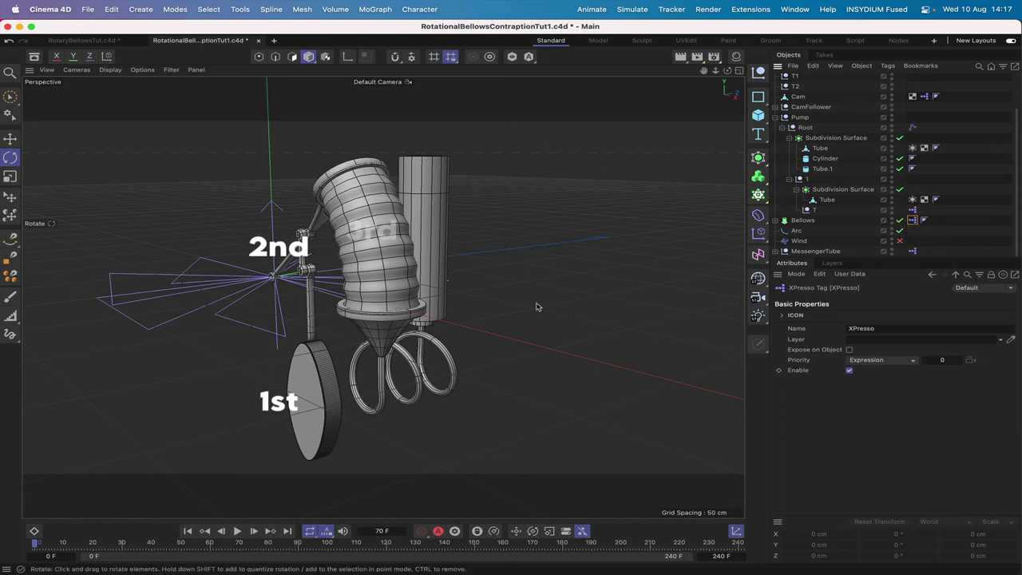
pyautogui.click(913, 252)
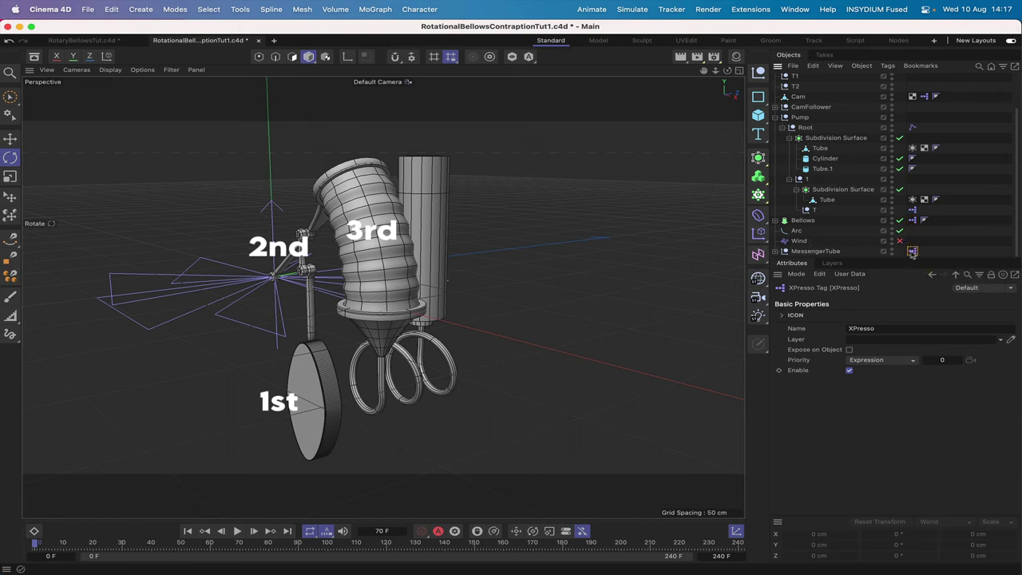
pyautogui.moveTo(913, 250); pyautogui.dragTo(912, 240)
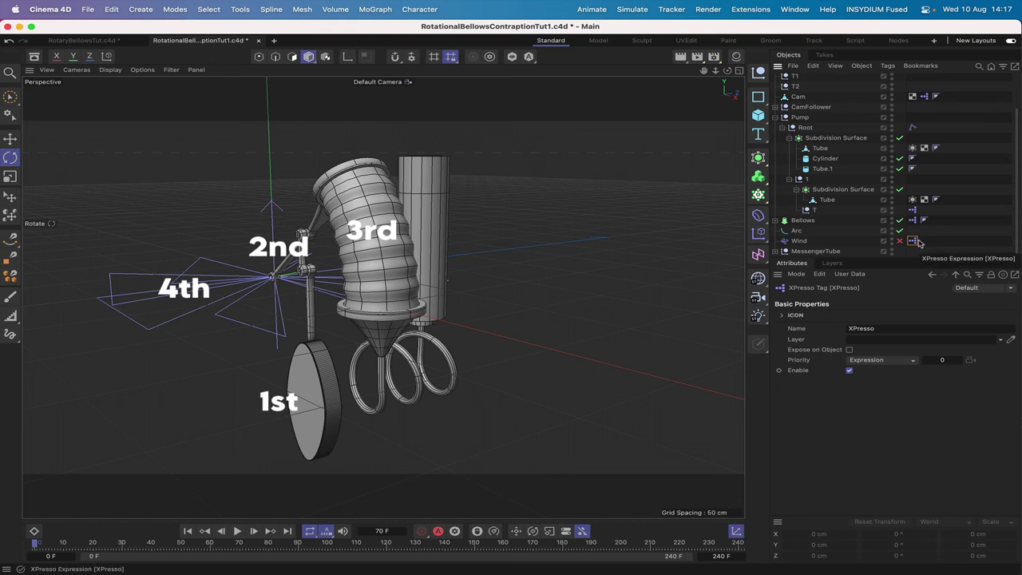
pyautogui.click(775, 251)
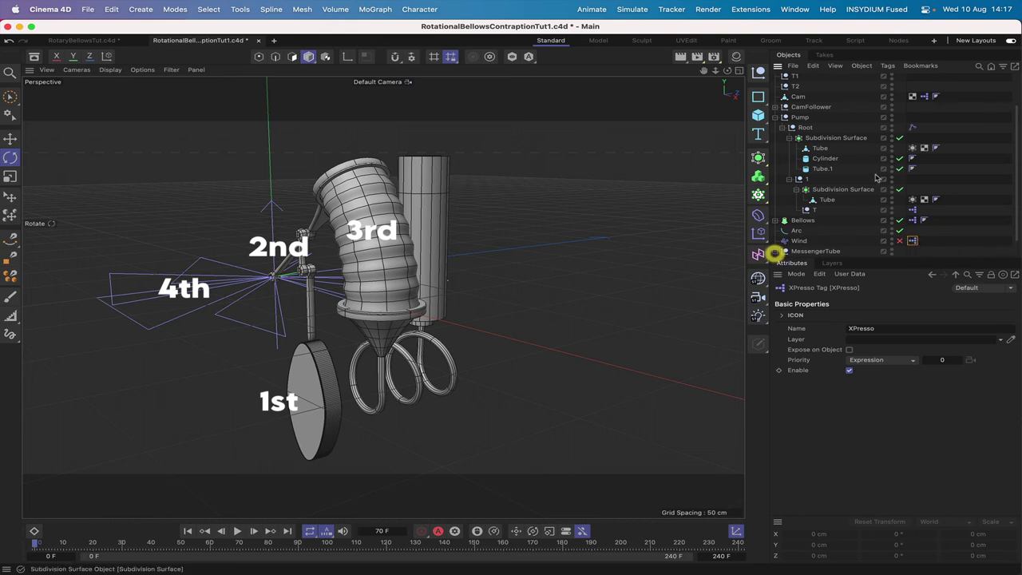
pyautogui.scroll(-1, 779, 254)
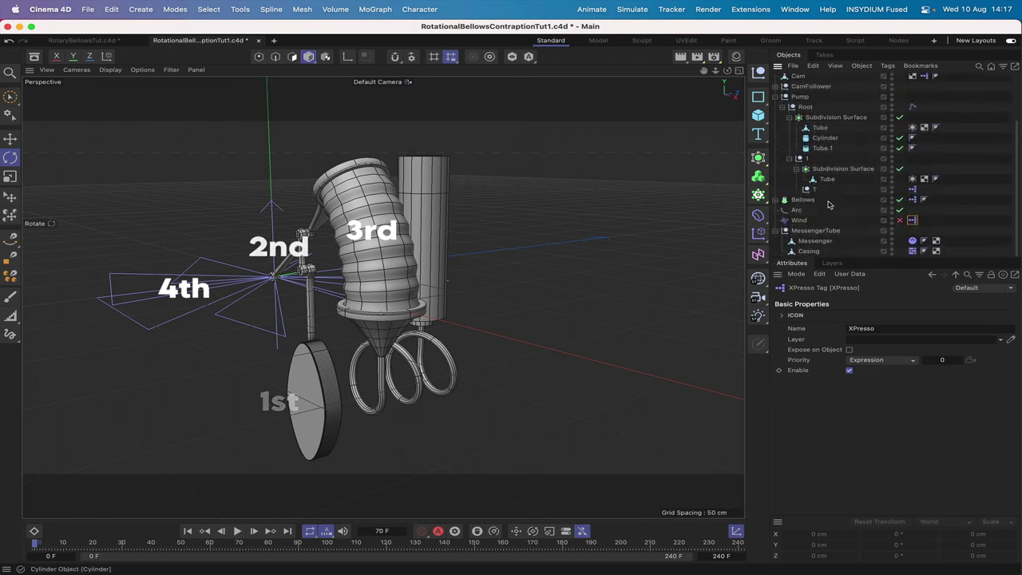
pyautogui.scroll(3, 830, 199)
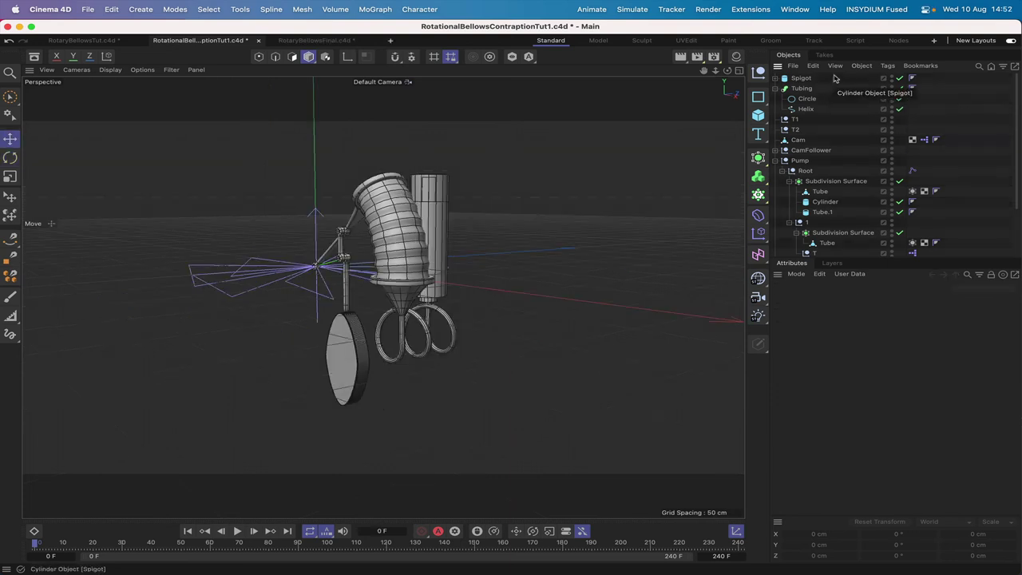
# Group all the contraption's objects with Alt+G and rename the null RotationalBellowsContraption.
pyautogui.moveTo(835, 77); pyautogui.dragTo(777, 273)
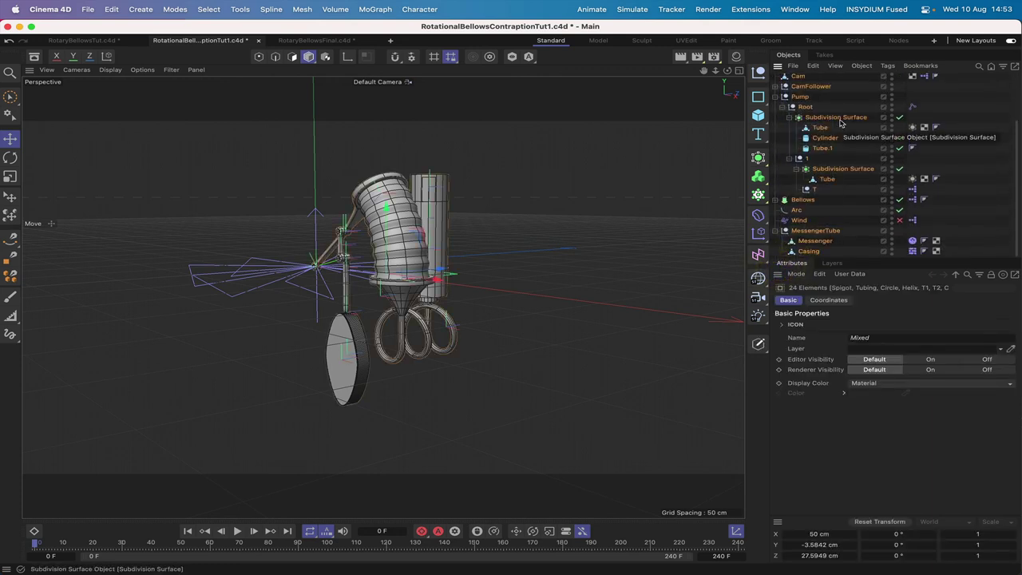
pyautogui.hotkey('alt', 'g')
pyautogui.doubleClick(799, 78)
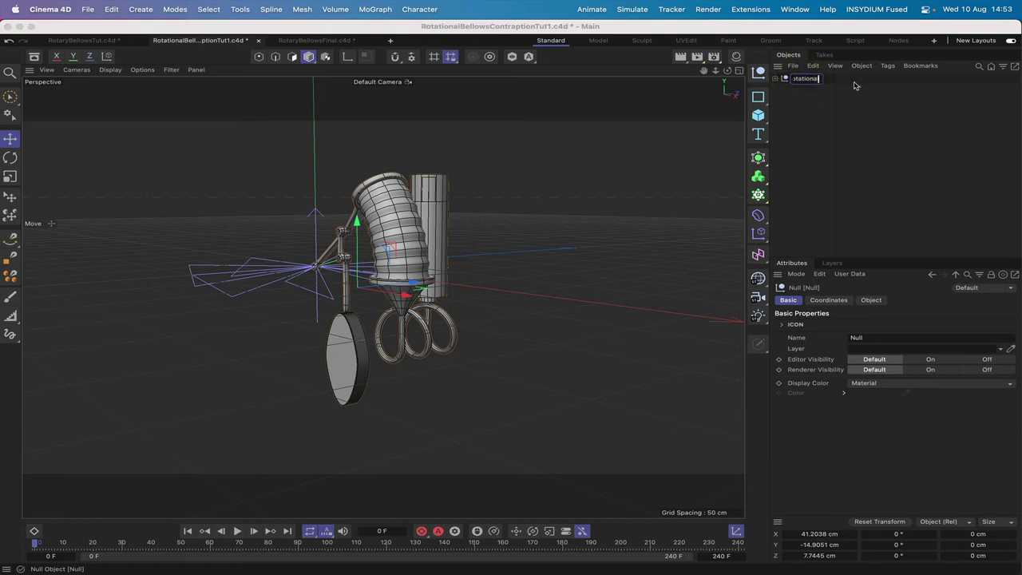
pyautogui.write('RotationalBellow')
pyautogui.press('Return')
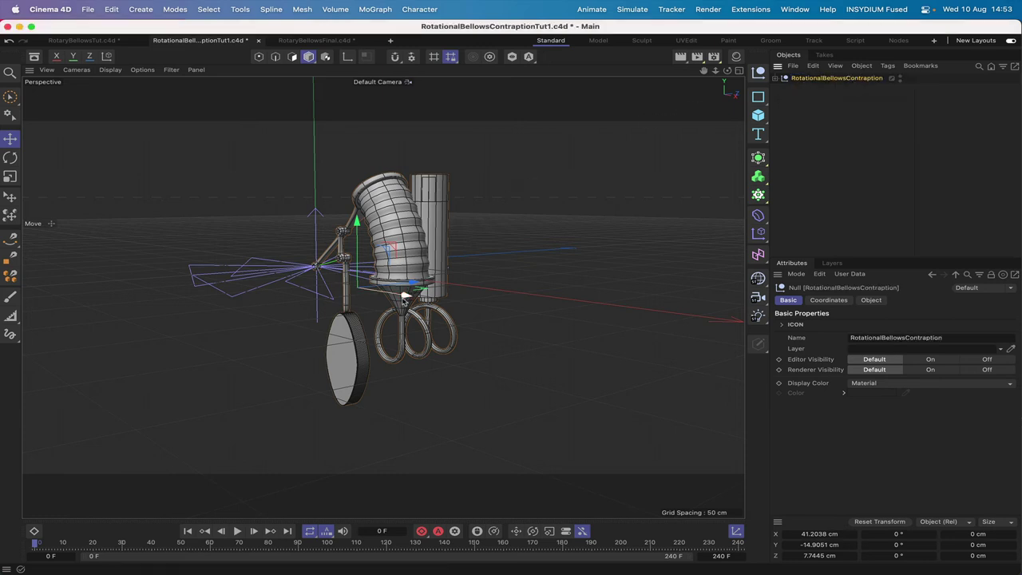
pyautogui.keyDown('alt'); pyautogui.moveTo(405, 297); pyautogui.dragTo(417, 185); pyautogui.keyUp('alt')
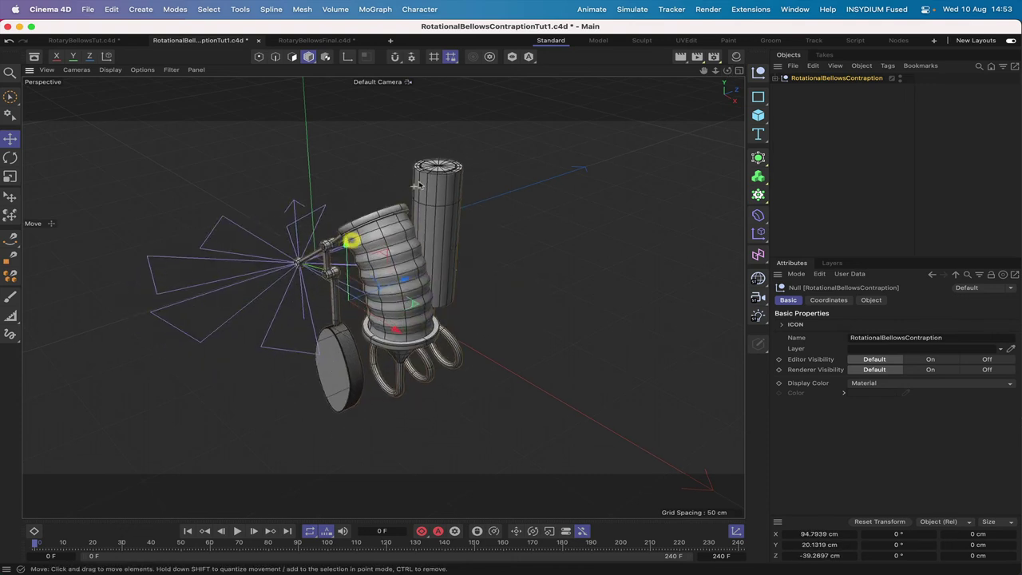
# Play the bellows animation, stop it at frame 166, and rewind to frame 0.
pyautogui.click(233, 531)
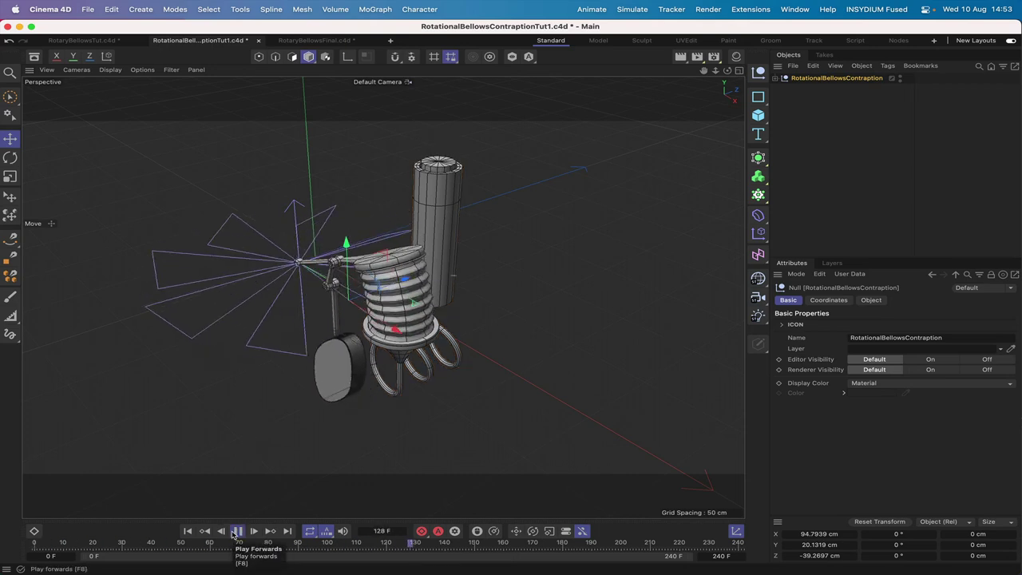
pyautogui.click(236, 530)
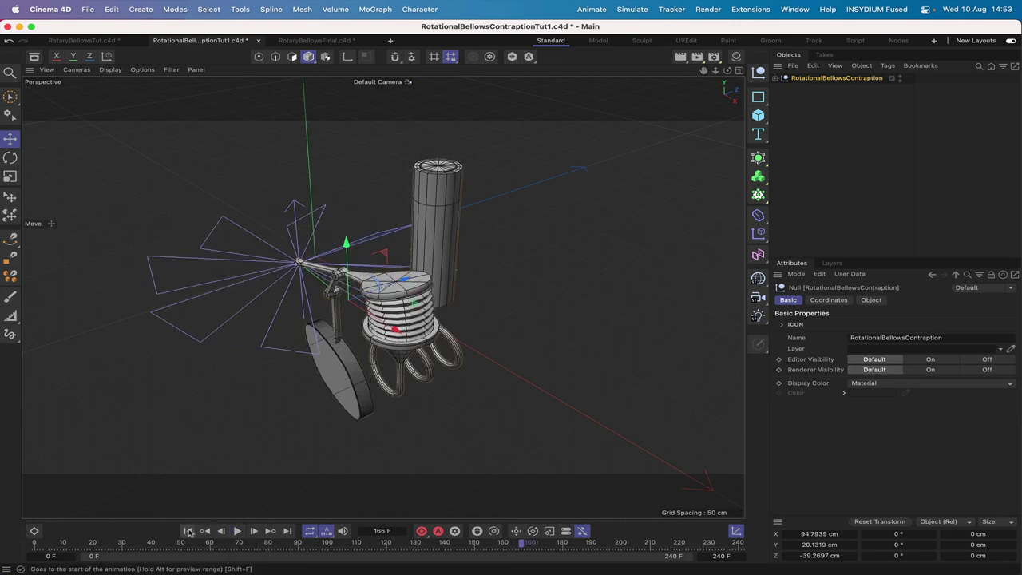
pyautogui.click(189, 531)
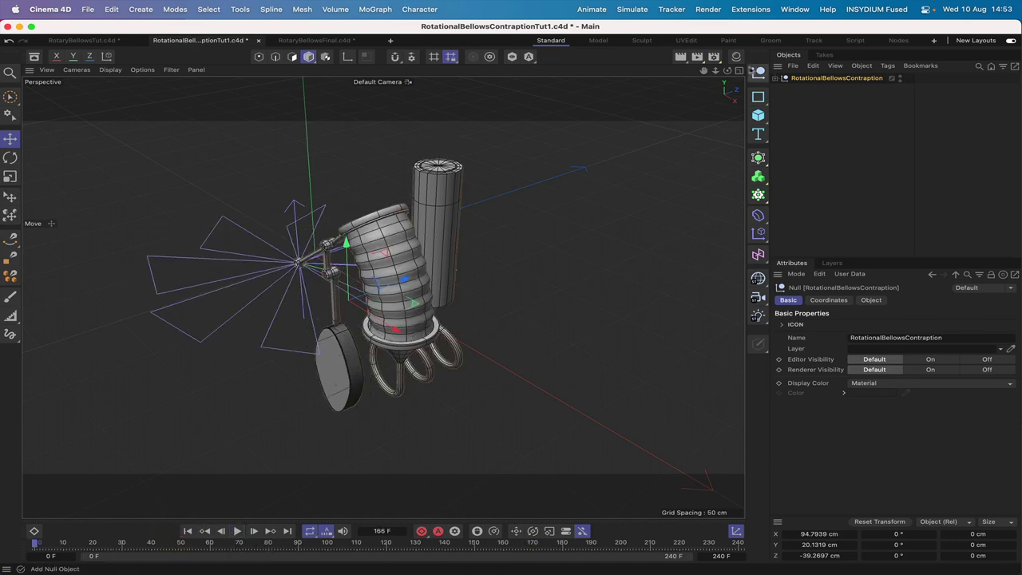
# Expand RotationalBellowsContraption, select Messenger, and show the Material Manager.
pyautogui.moveTo(726, 71); pyautogui.dragTo(723, 71)
pyautogui.click(775, 78)
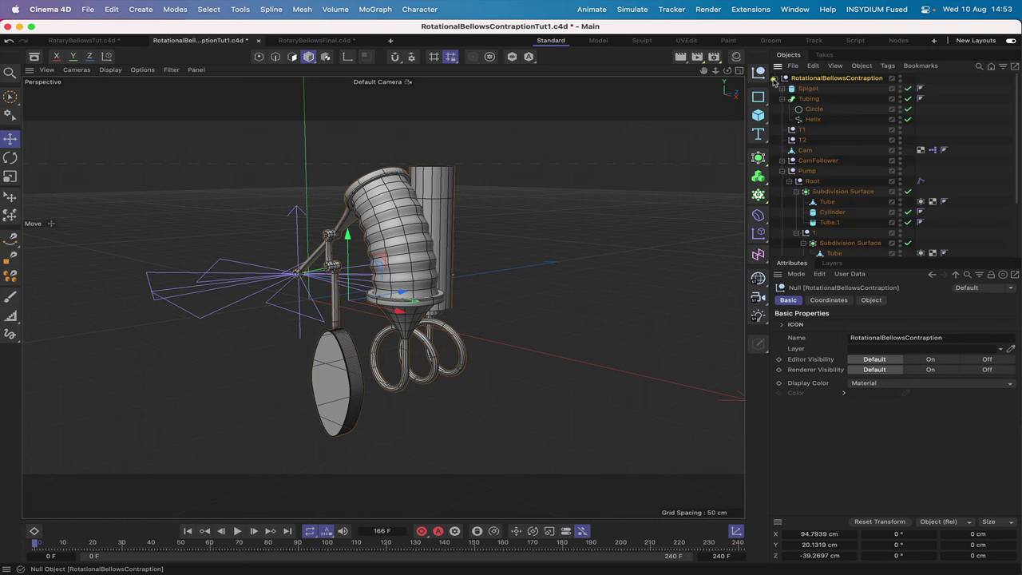
pyautogui.scroll(-4, 773, 81)
pyautogui.click(830, 240)
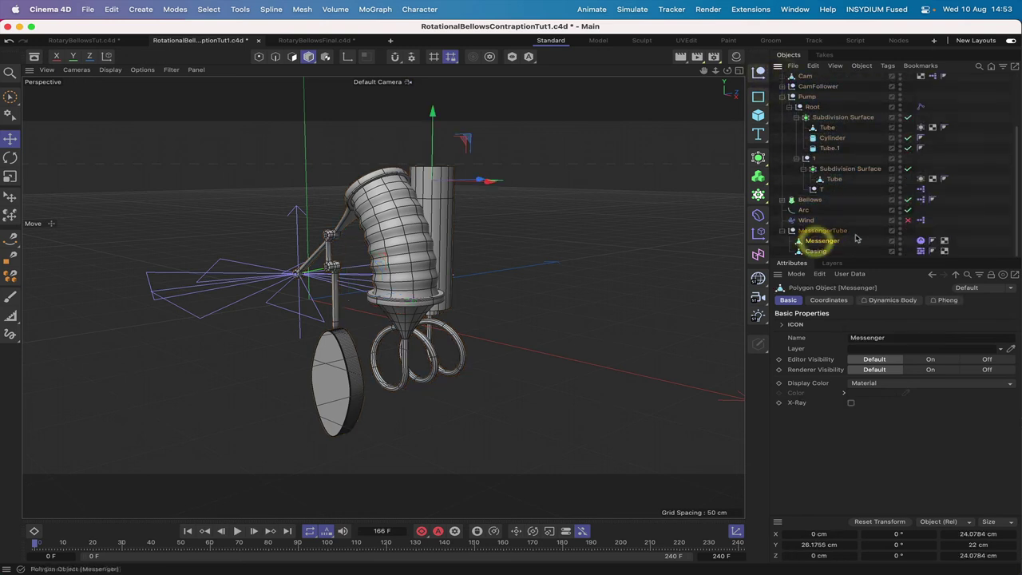
pyautogui.click(736, 56)
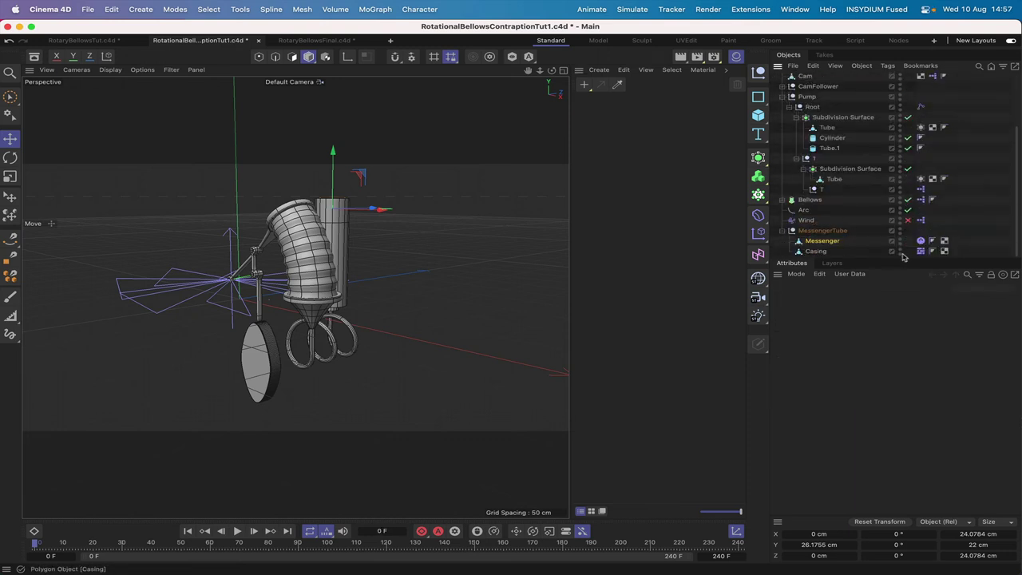
# Hide Casing, create a new material Mat, and load a Spline shader into its Color texture.
pyautogui.doubleClick(899, 249)
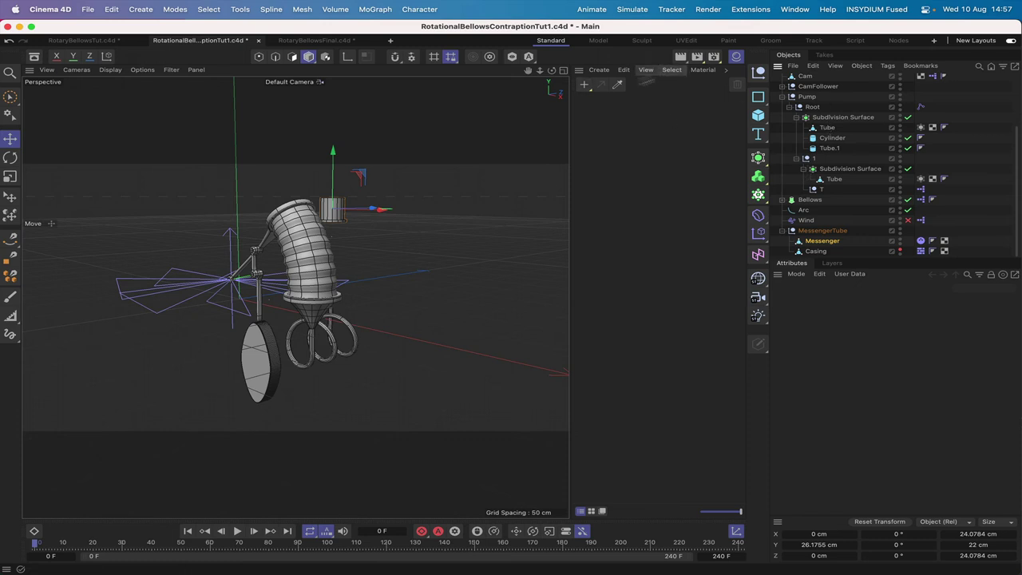
pyautogui.doubleClick(585, 110)
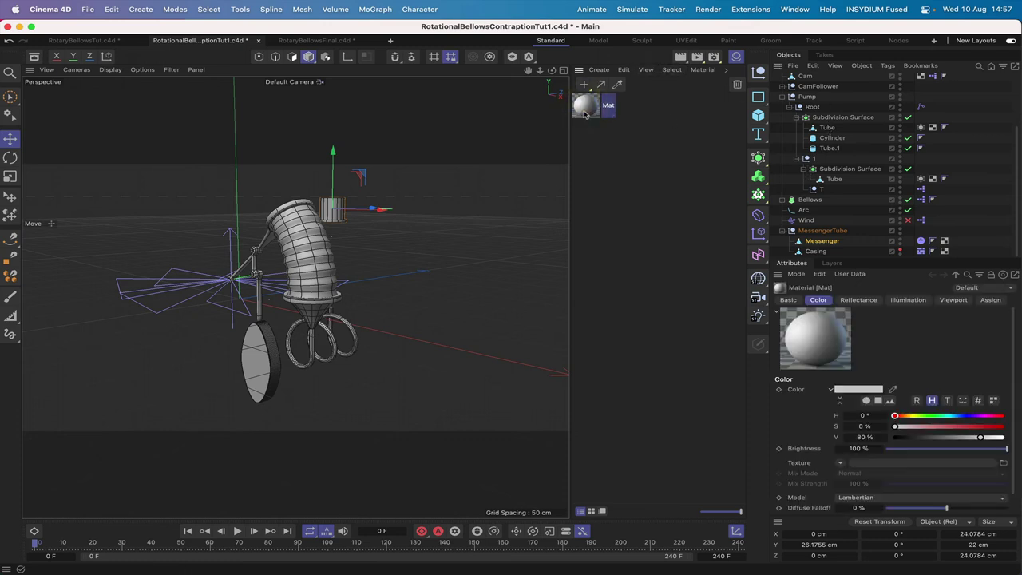
pyautogui.doubleClick(584, 112)
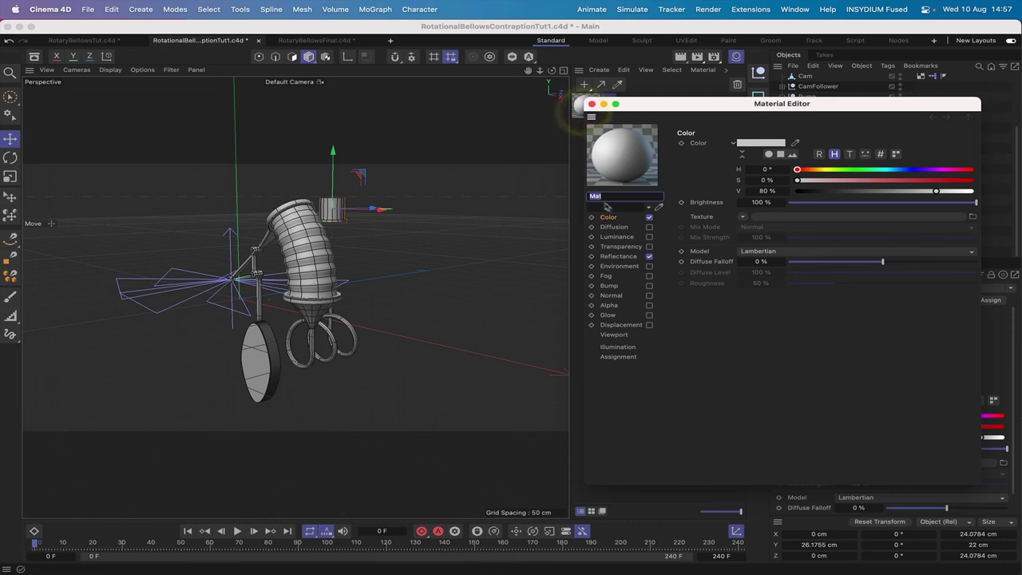
pyautogui.click(744, 217)
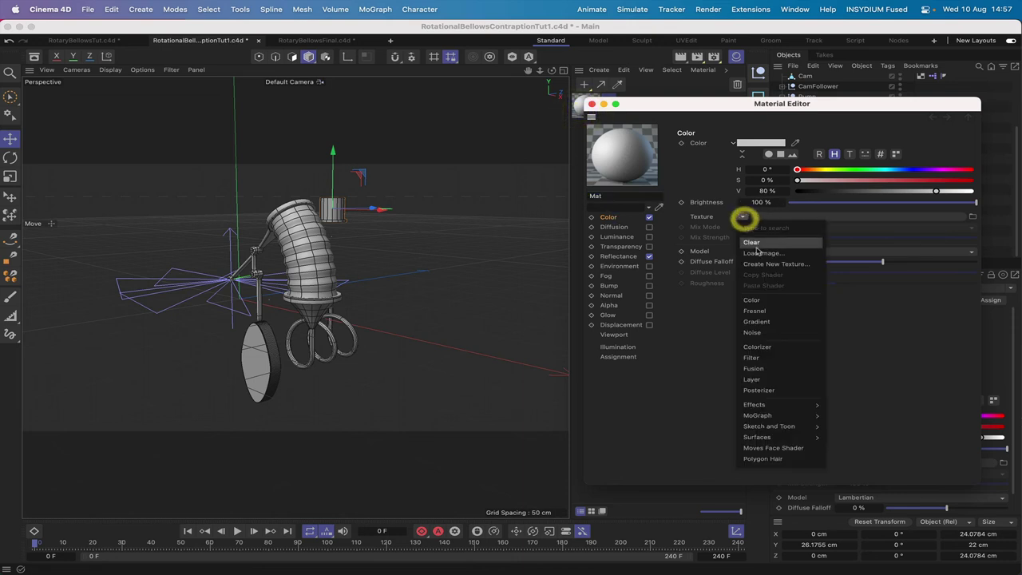
pyautogui.moveTo(754, 404)
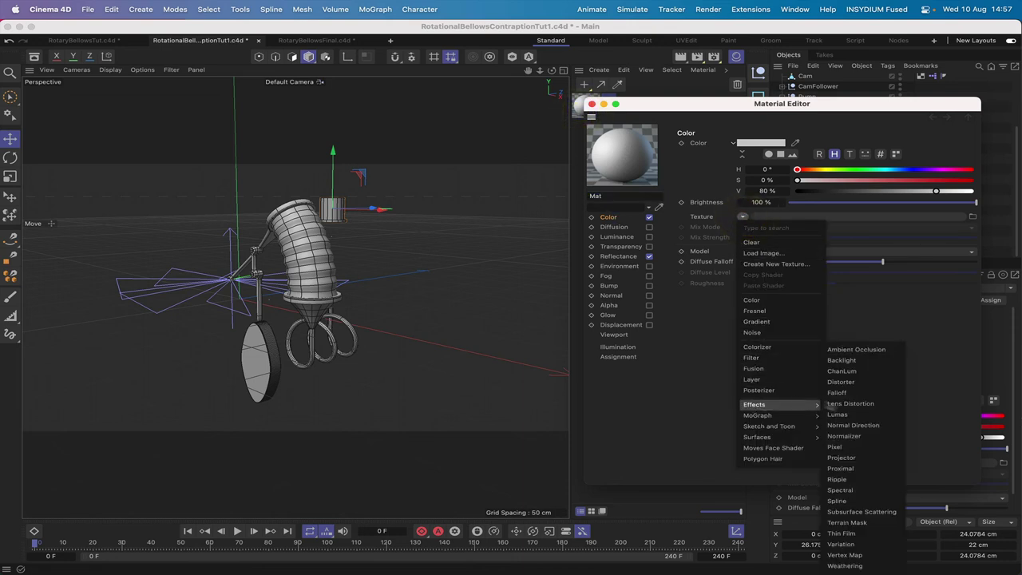
pyautogui.click(839, 501)
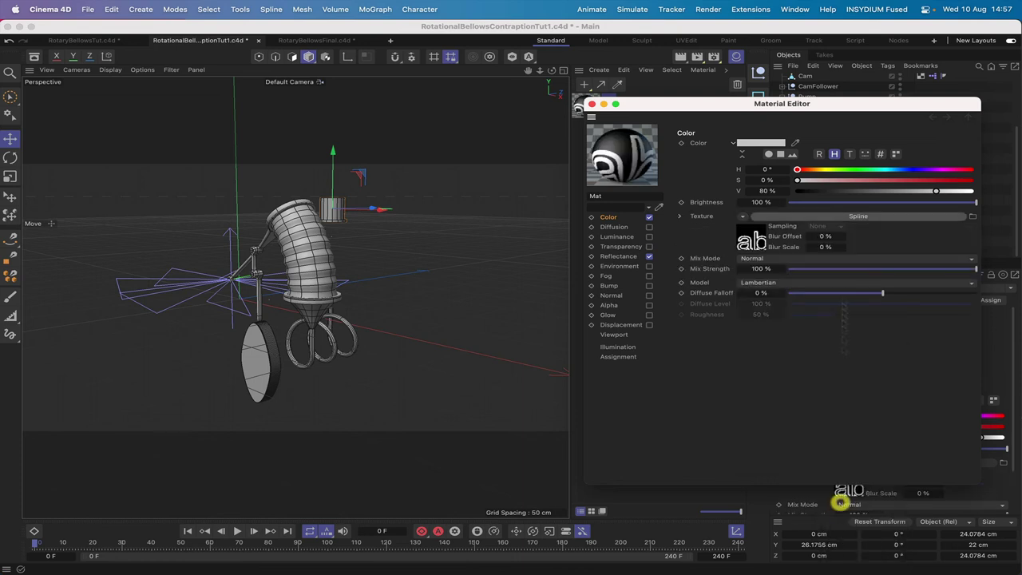
# Replace the Spline shader's sample text abc with EM and choose the Copperplate font.
pyautogui.click(818, 215)
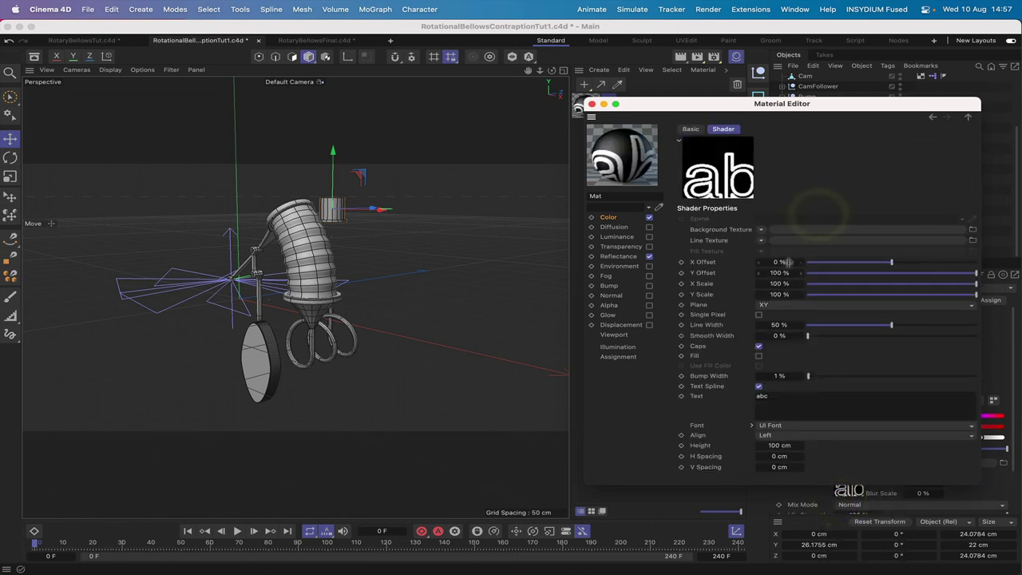
pyautogui.doubleClick(768, 395)
pyautogui.click(821, 427)
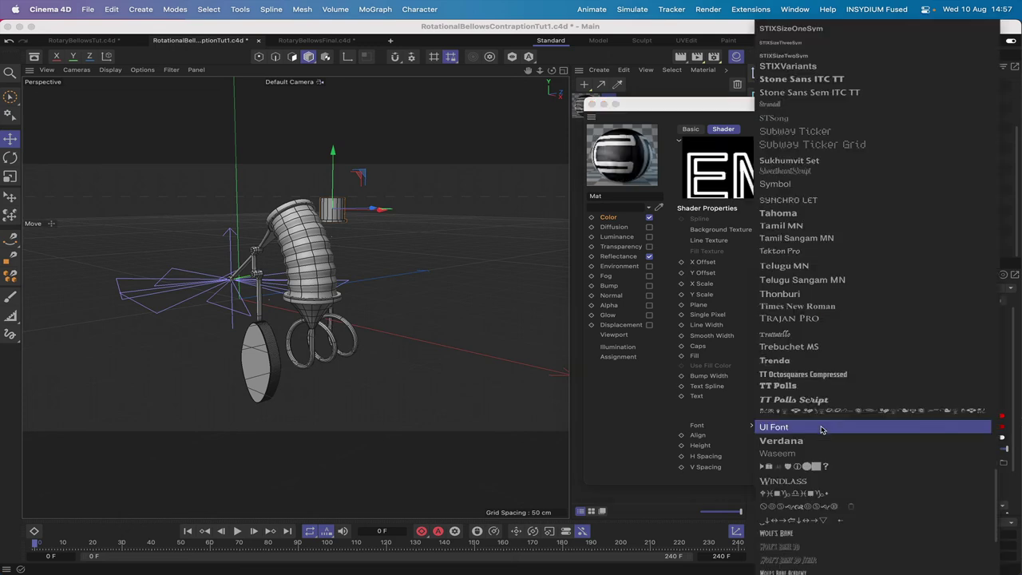
pyautogui.scroll(10, 825, 261)
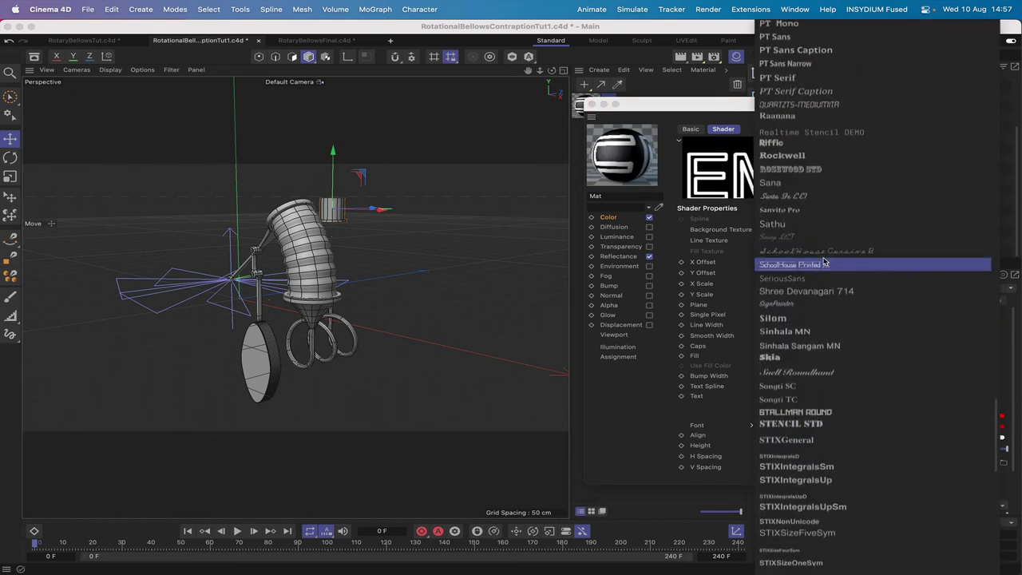
pyautogui.scroll(8, 824, 261)
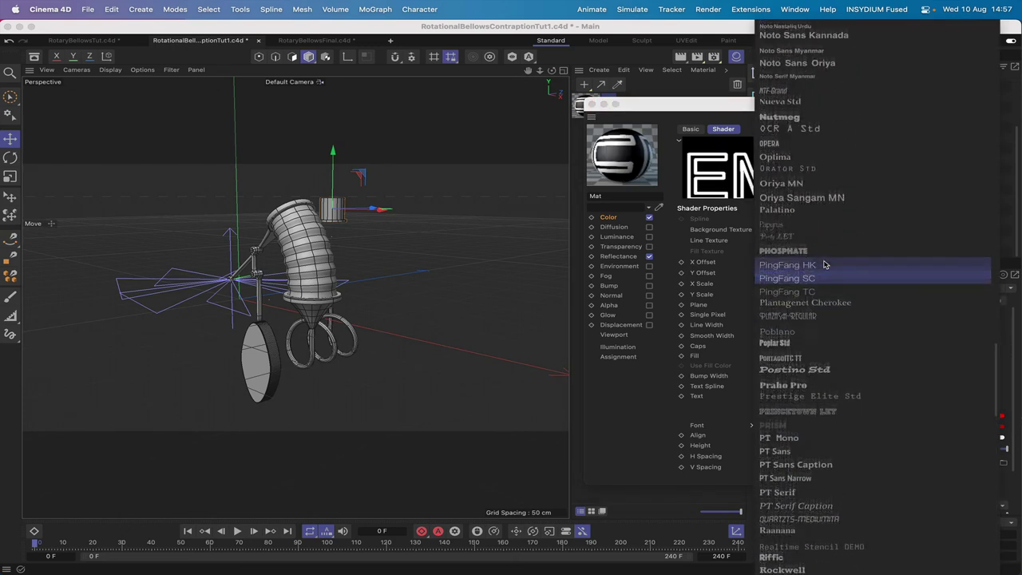
pyautogui.scroll(10, 825, 264)
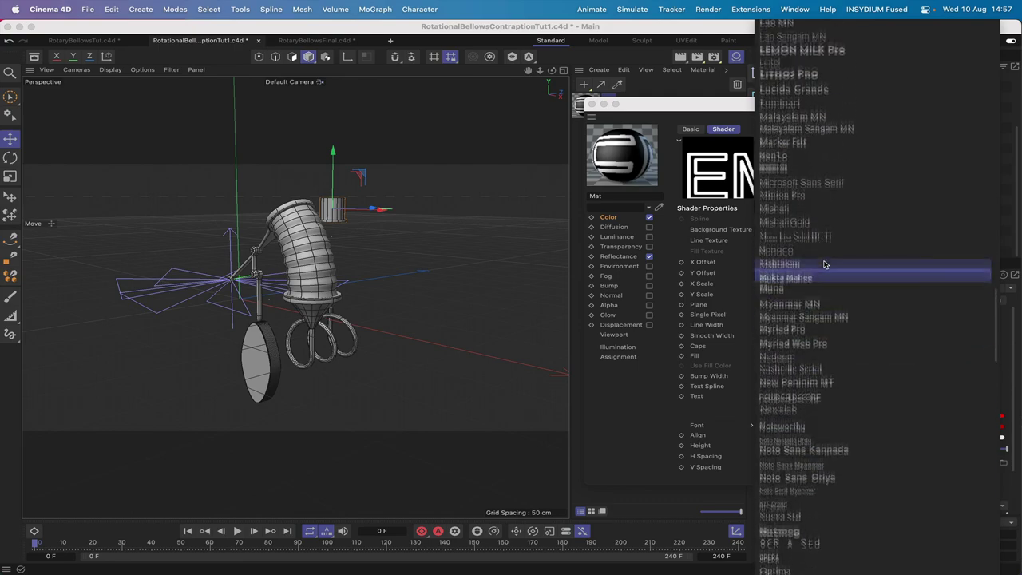
pyautogui.scroll(10, 824, 264)
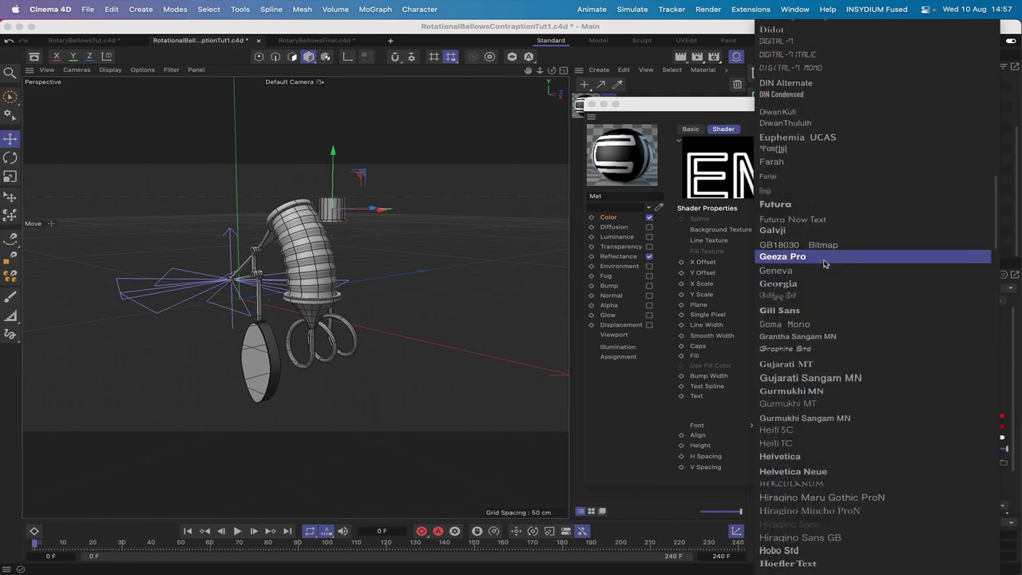
pyautogui.scroll(-3, 824, 261)
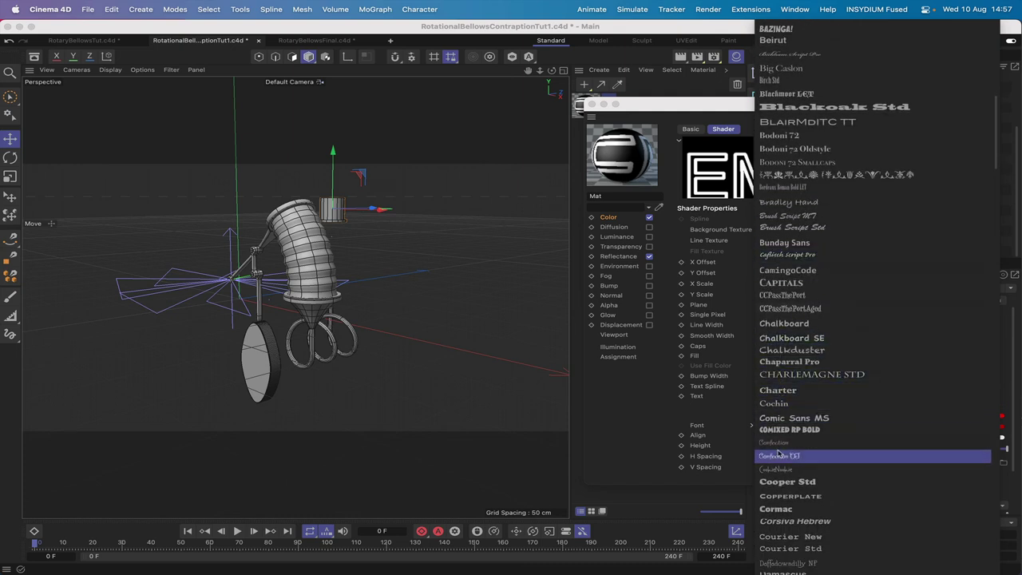
pyautogui.click(779, 497)
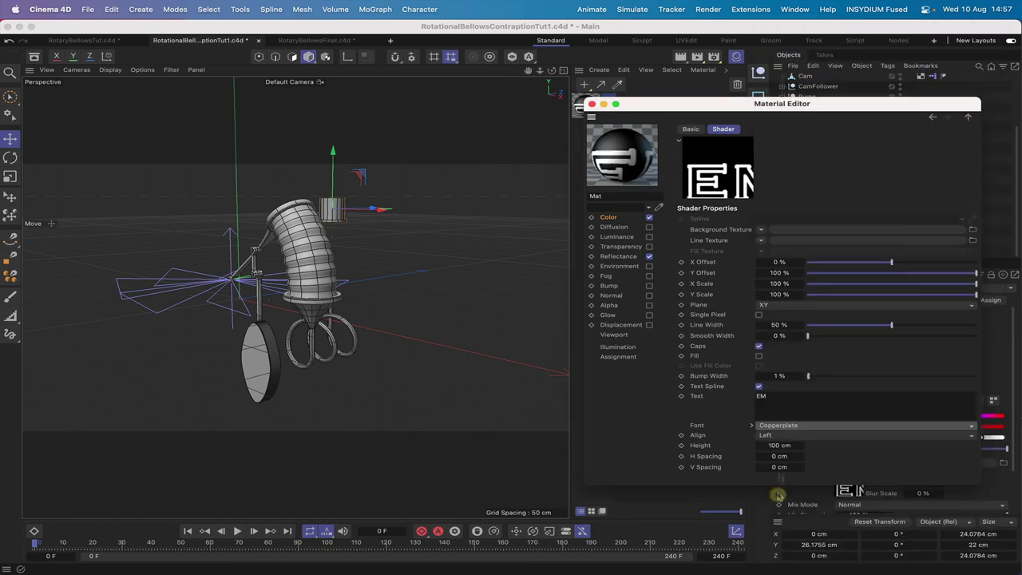
# Set EM text offsets 46%/69%, X scale 25%, line width 10%, bump width 0, centred.
pyautogui.click(779, 261)
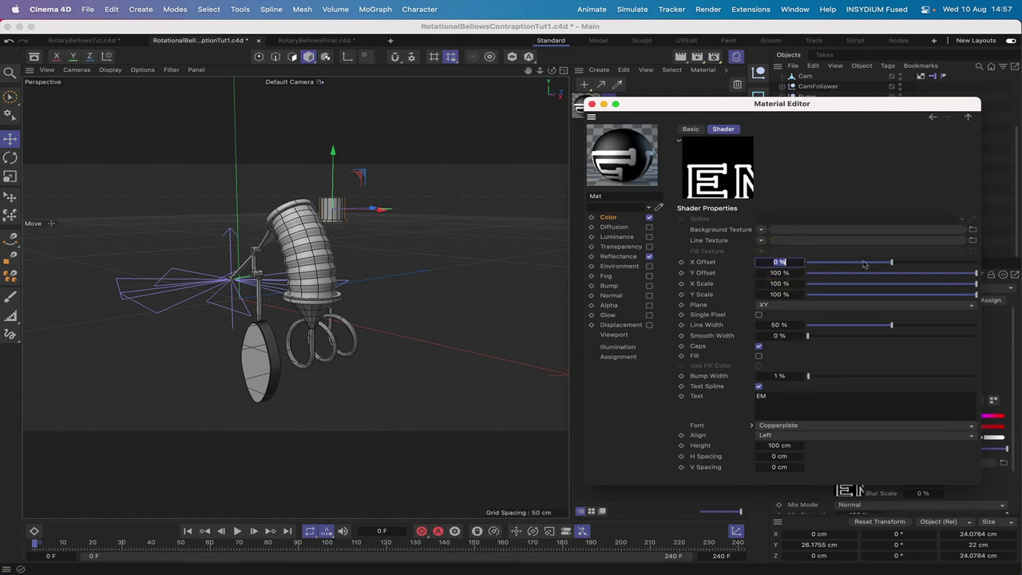
pyautogui.write('46')
pyautogui.press('Return')
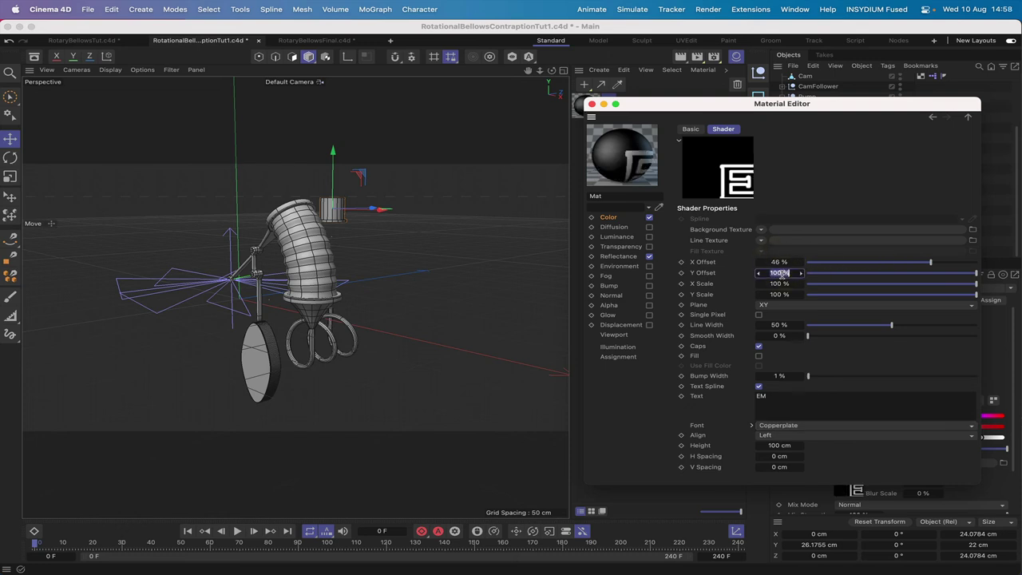
pyautogui.click(787, 273)
pyautogui.write('69')
pyautogui.press('Return')
pyautogui.click(779, 284)
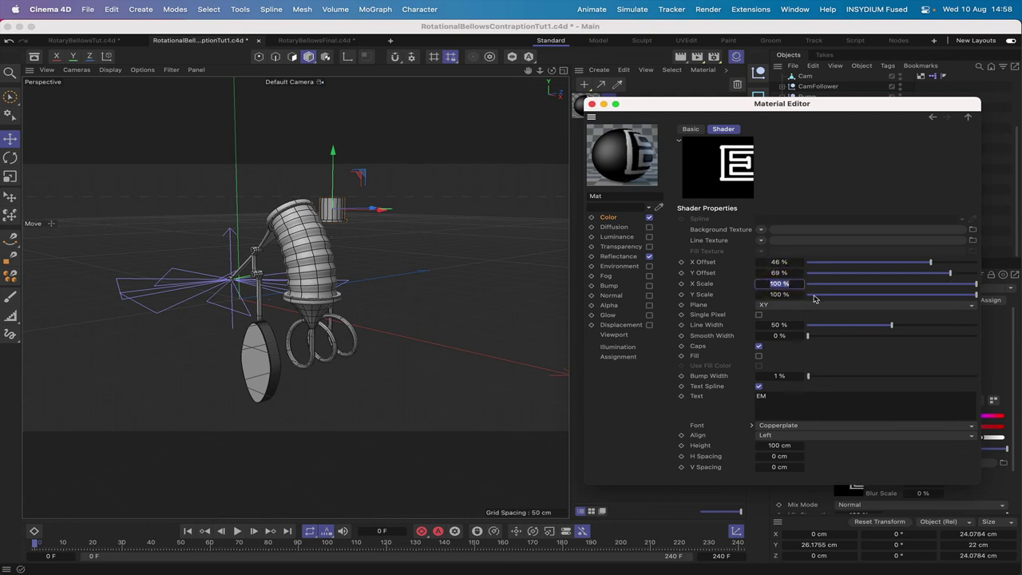
pyautogui.press('Return')
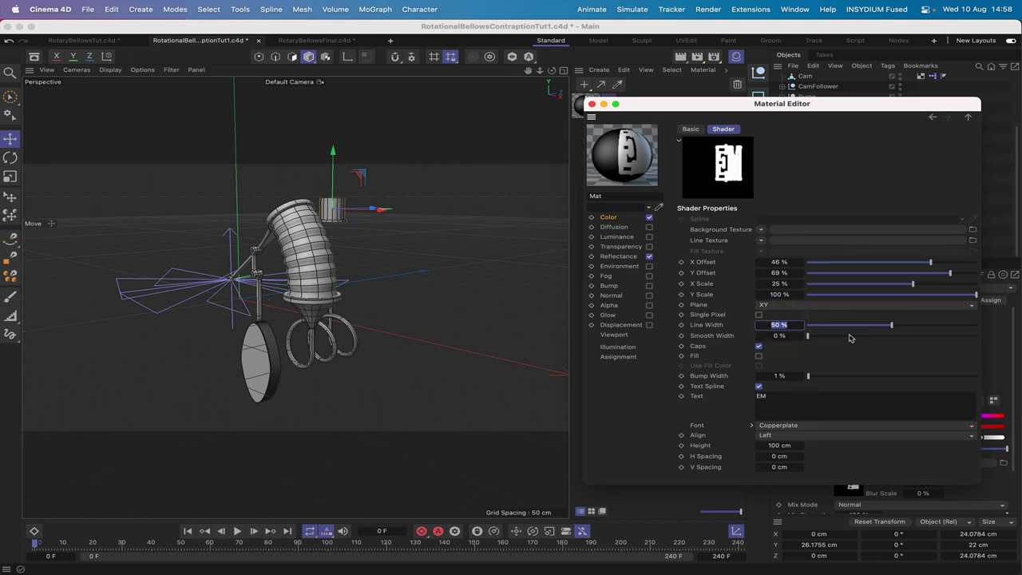
pyautogui.press('Return')
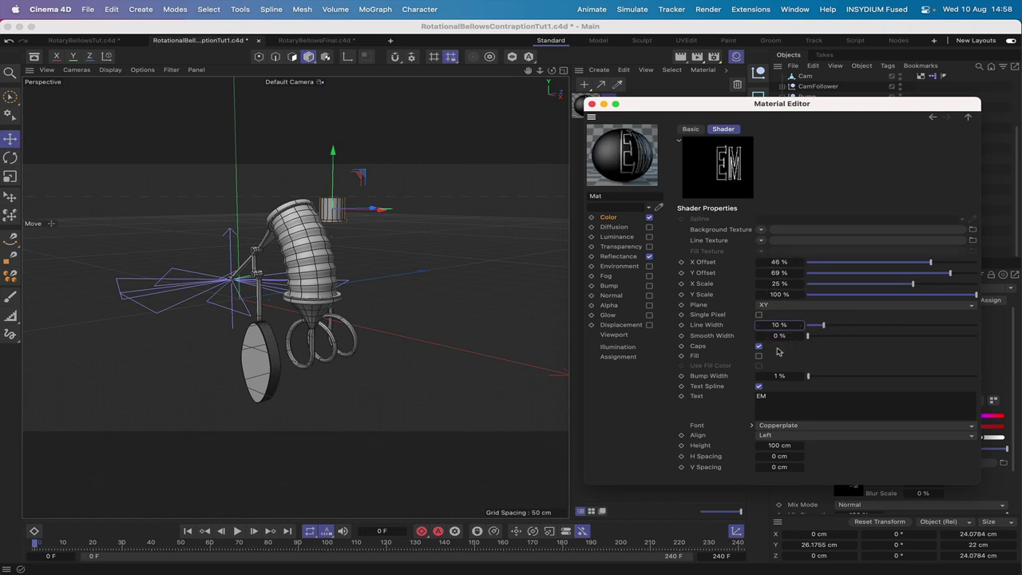
pyautogui.click(778, 375)
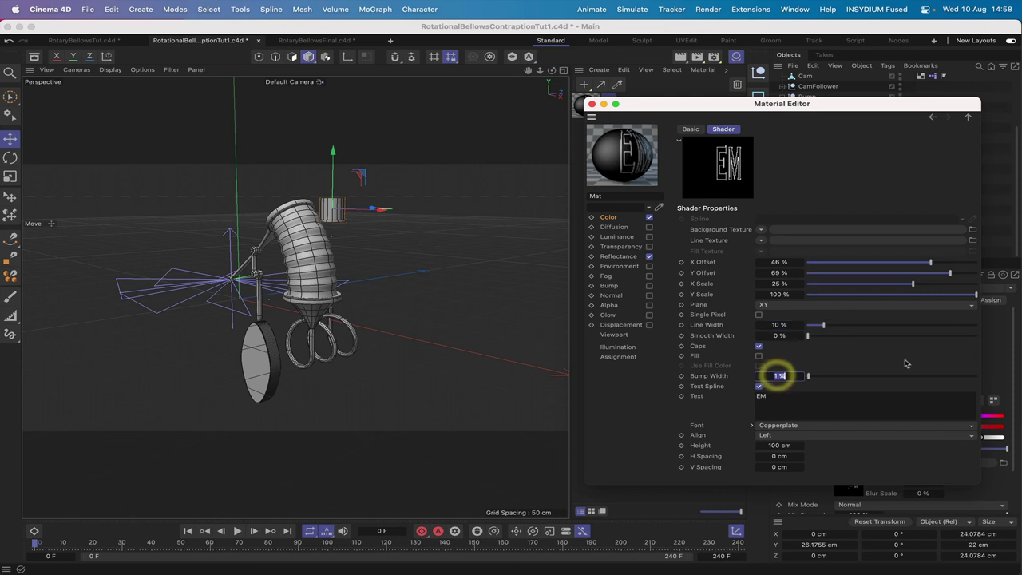
pyautogui.click(781, 438)
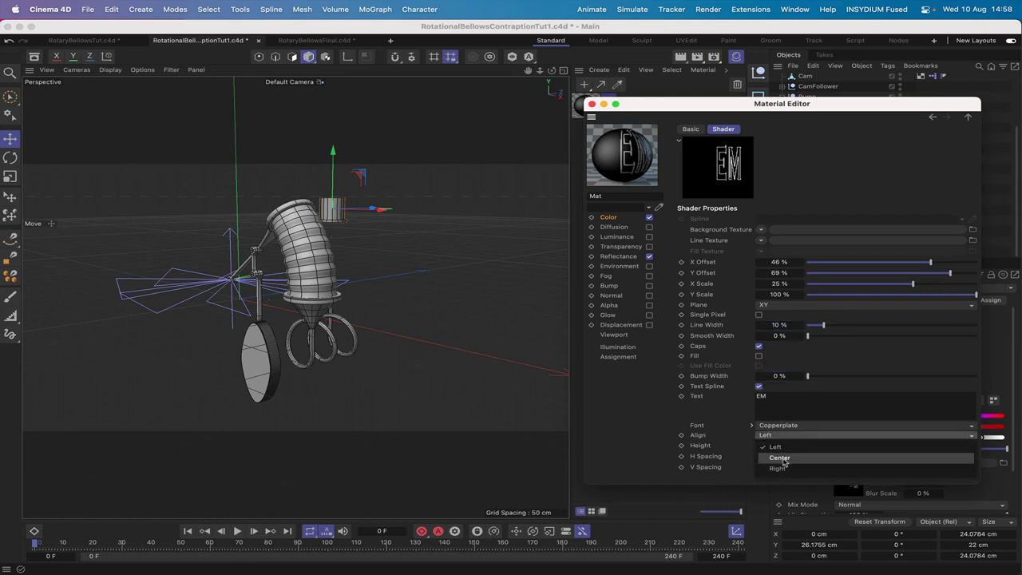
pyautogui.click(779, 457)
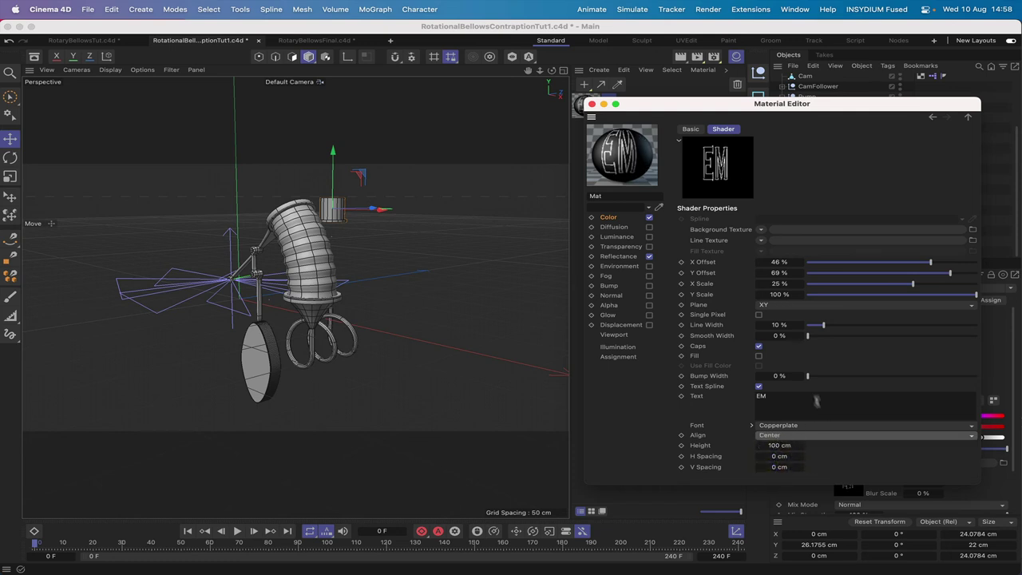
# Add a Color shader as the text background and switch it to RGB entry.
pyautogui.click(760, 230)
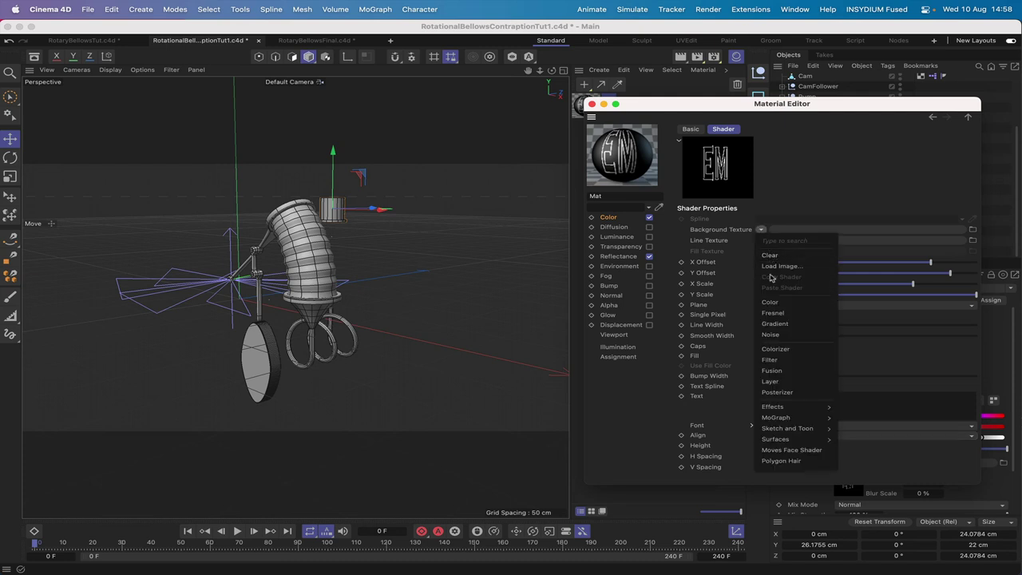
pyautogui.click(773, 301)
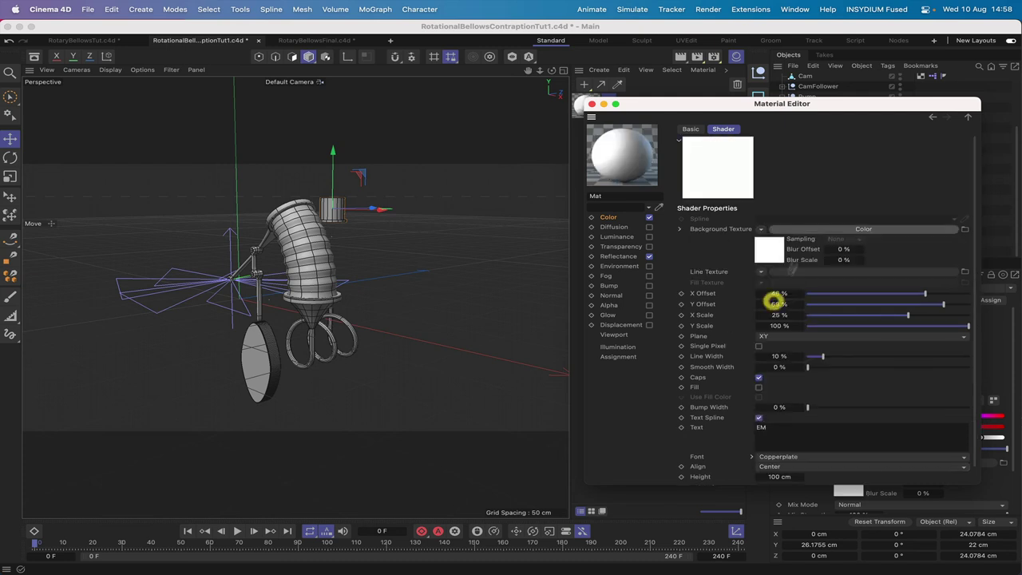
pyautogui.click(802, 230)
pyautogui.click(808, 229)
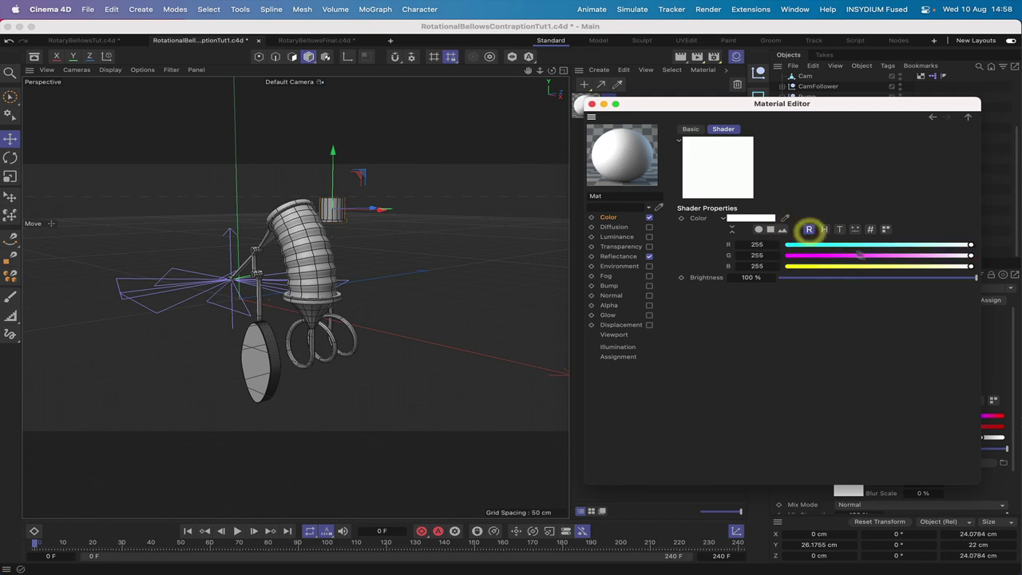
# Set the background colour to light blue, RGB 69/175/255.
pyautogui.click(836, 245)
pyautogui.click(914, 256)
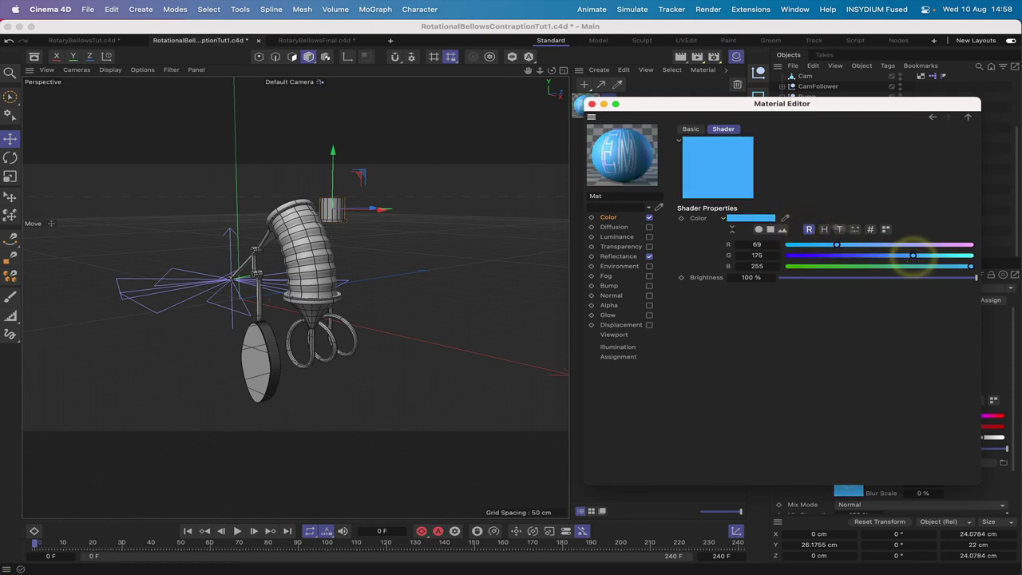
pyautogui.click(932, 116)
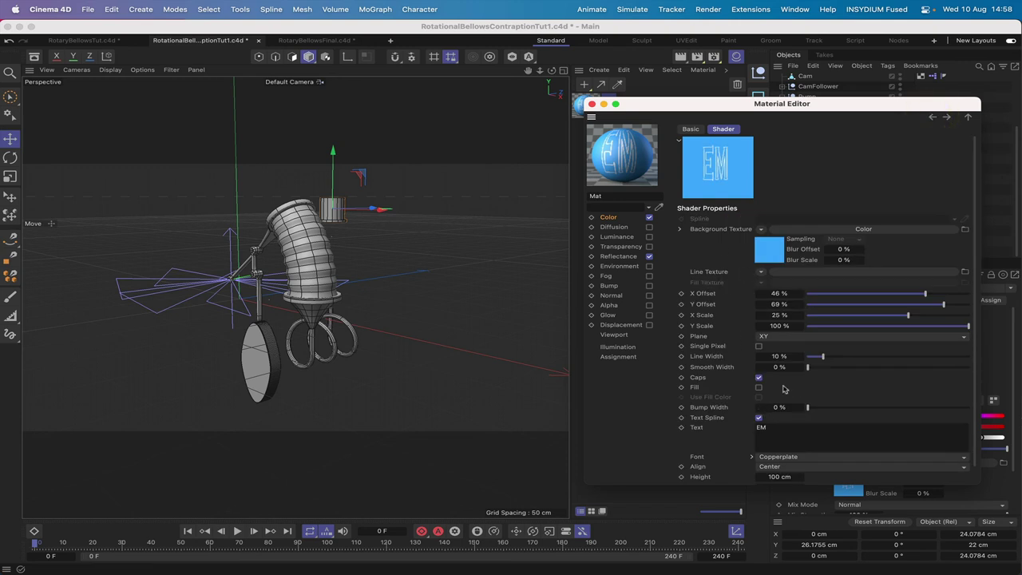
# Enable Fill and Use Fill Color, then start choosing a fill texture via Load Image.
pyautogui.click(758, 388)
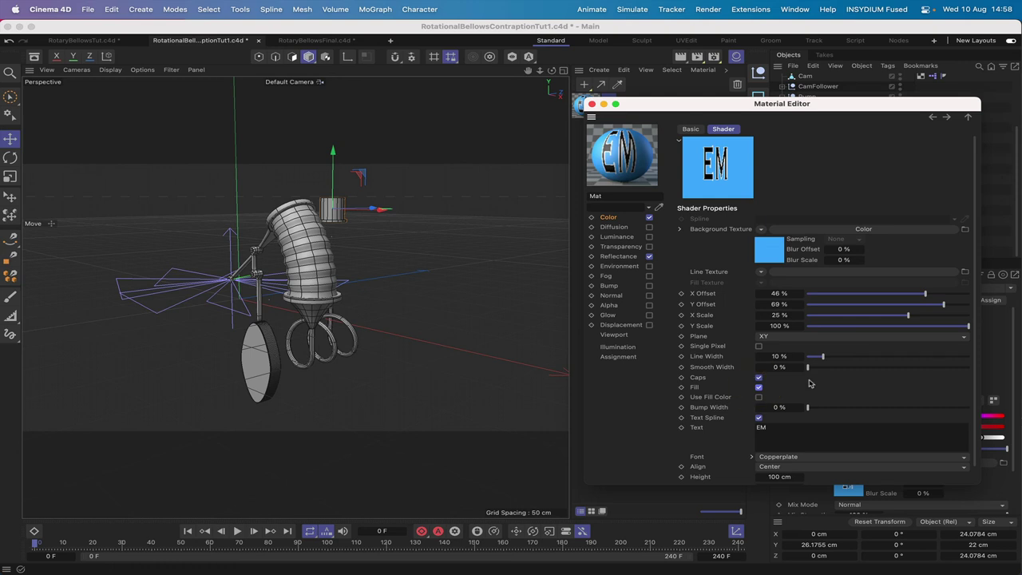
pyautogui.click(759, 398)
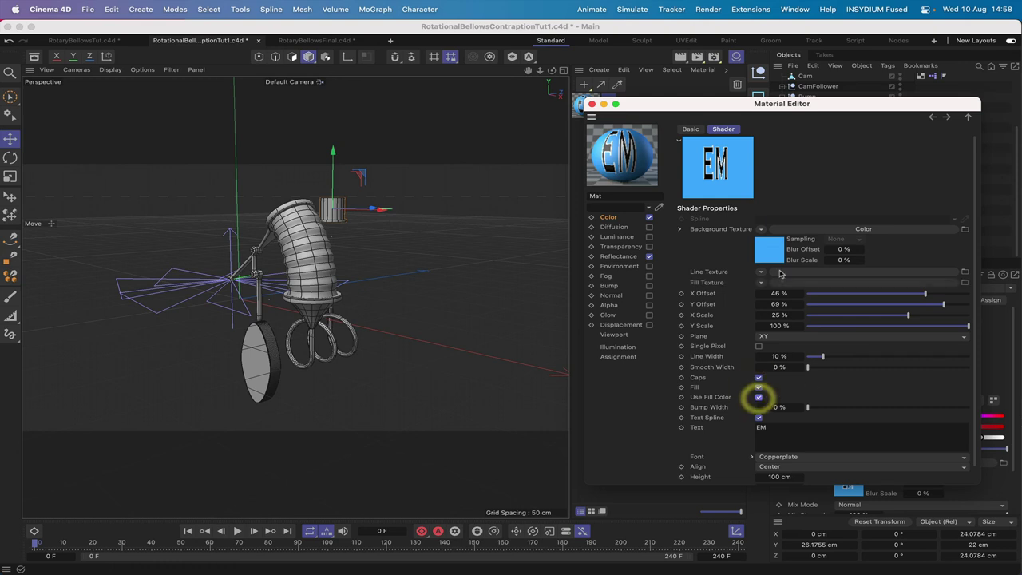
pyautogui.click(761, 283)
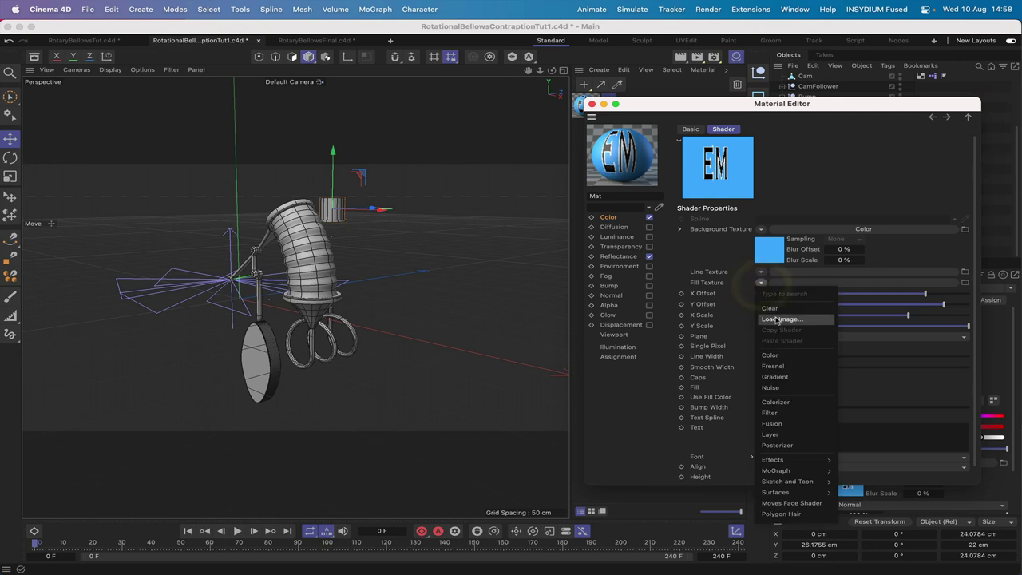
pyautogui.click(773, 306)
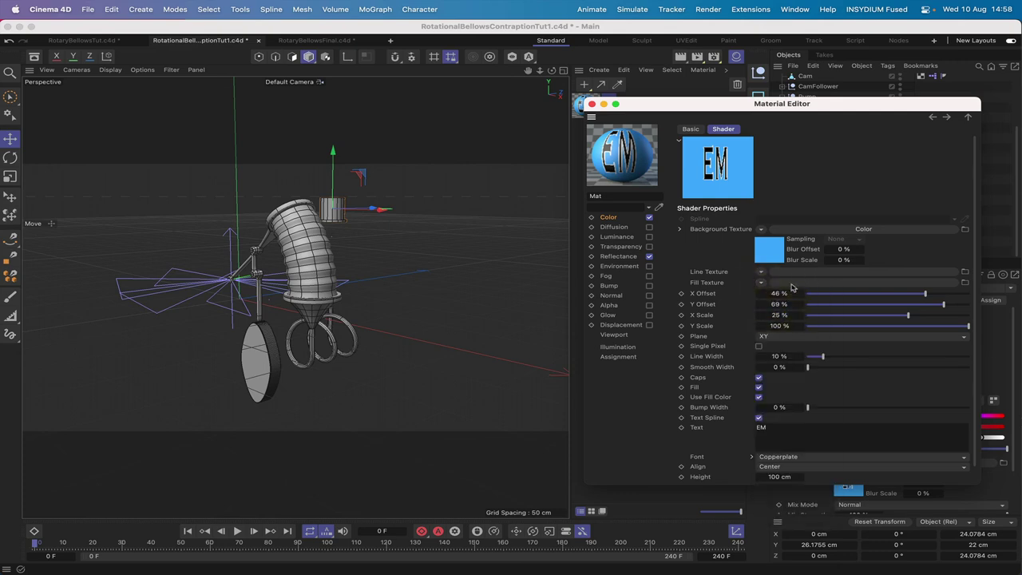
pyautogui.click(790, 283)
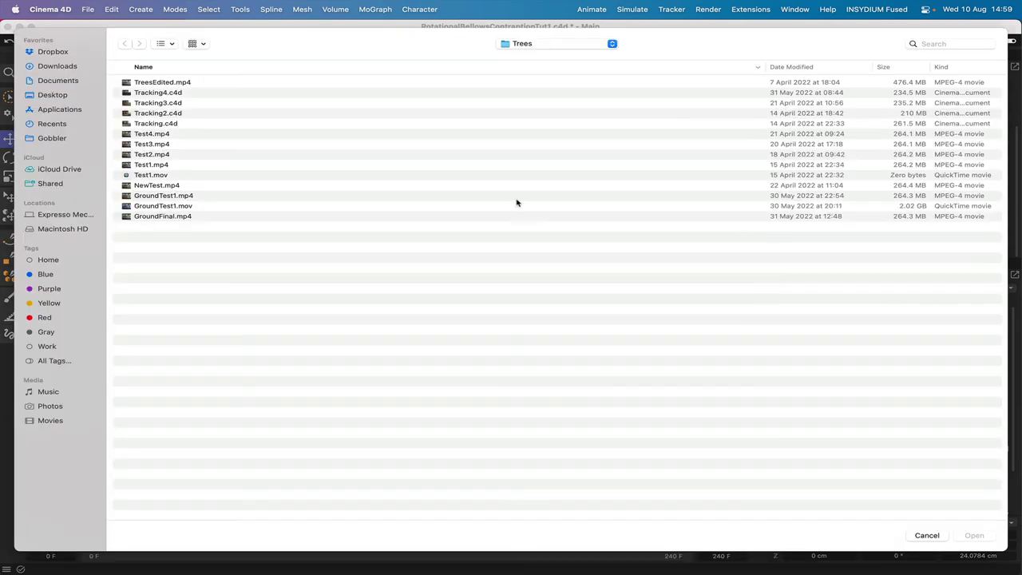
# Cancel the image dialog and add a Color shader as the fill texture instead.
pyautogui.click(927, 536)
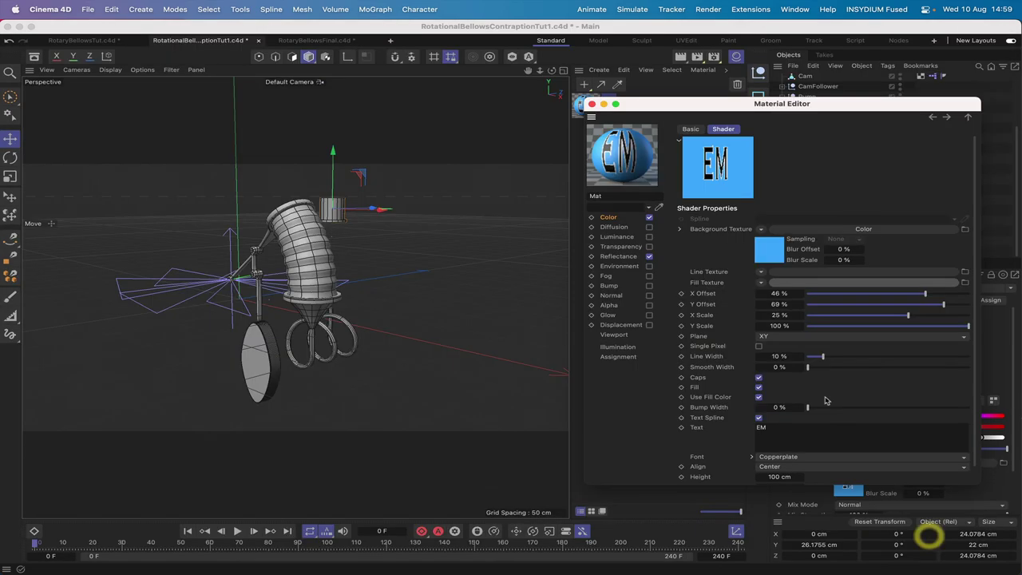
pyautogui.click(760, 282)
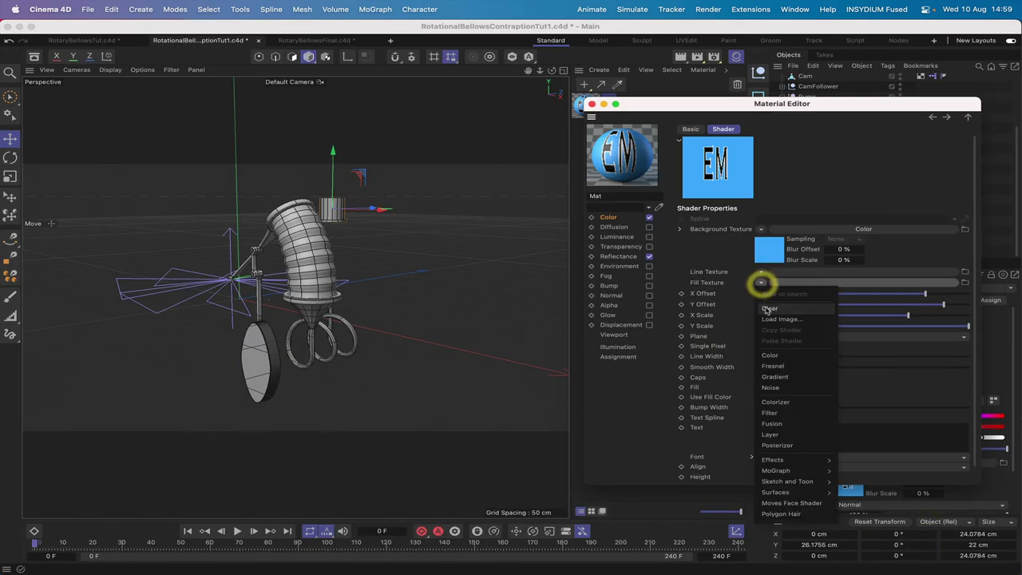
pyautogui.click(768, 356)
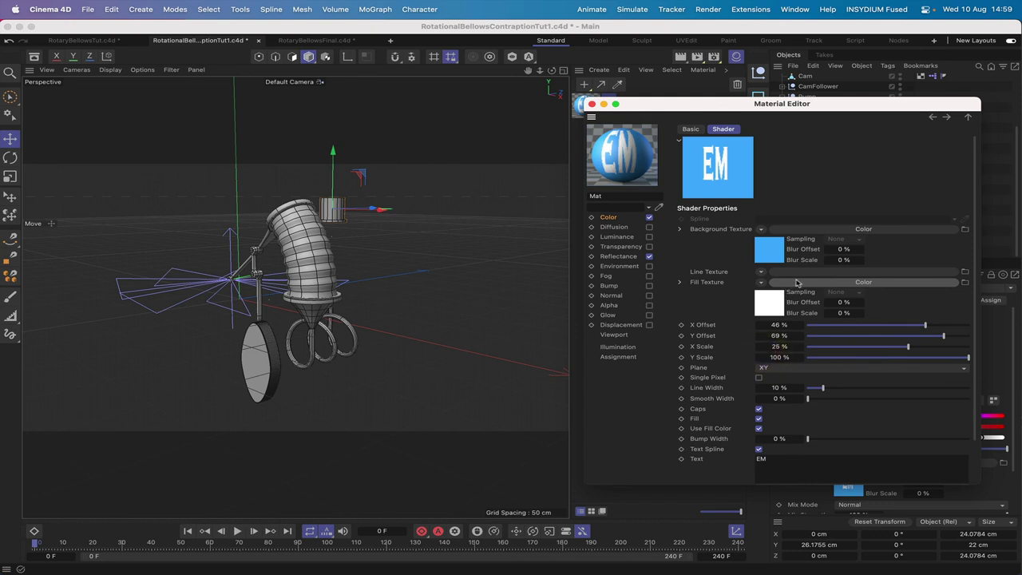
# Set the fill colour to deep purple, RGB 60/19/166, and close the Material Editor.
pyautogui.click(796, 282)
pyautogui.click(837, 246)
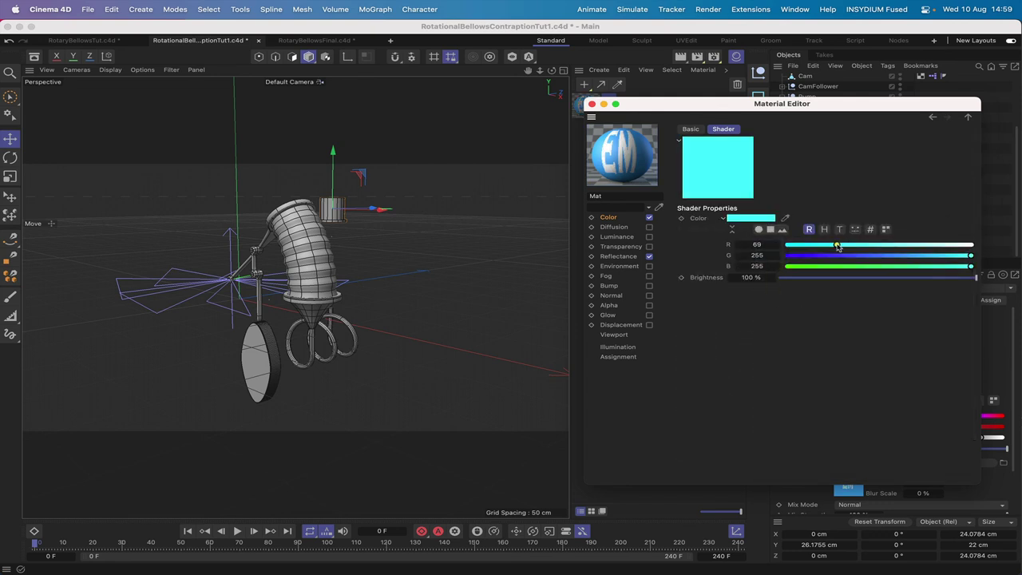
pyautogui.click(846, 256)
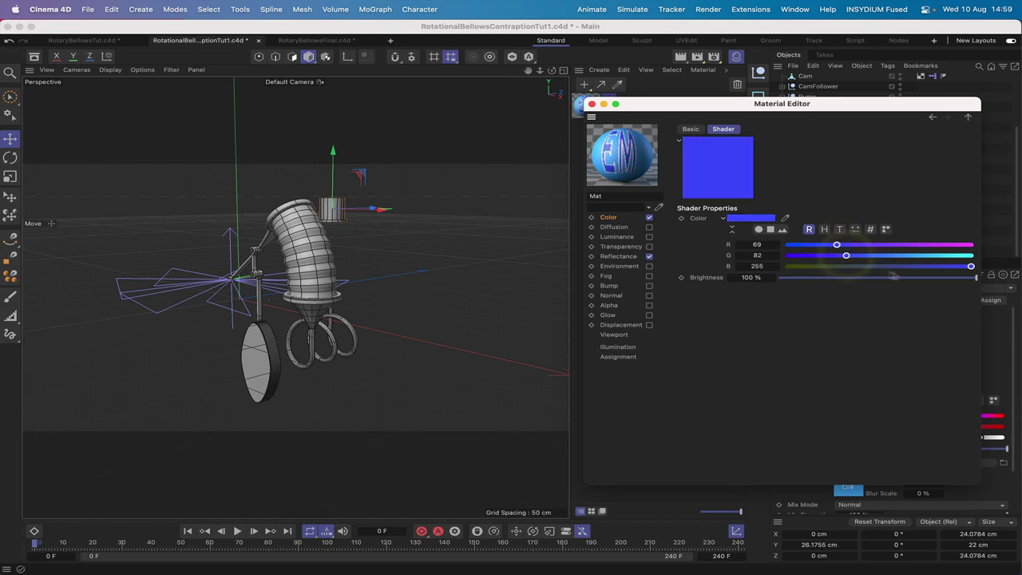
pyautogui.click(907, 267)
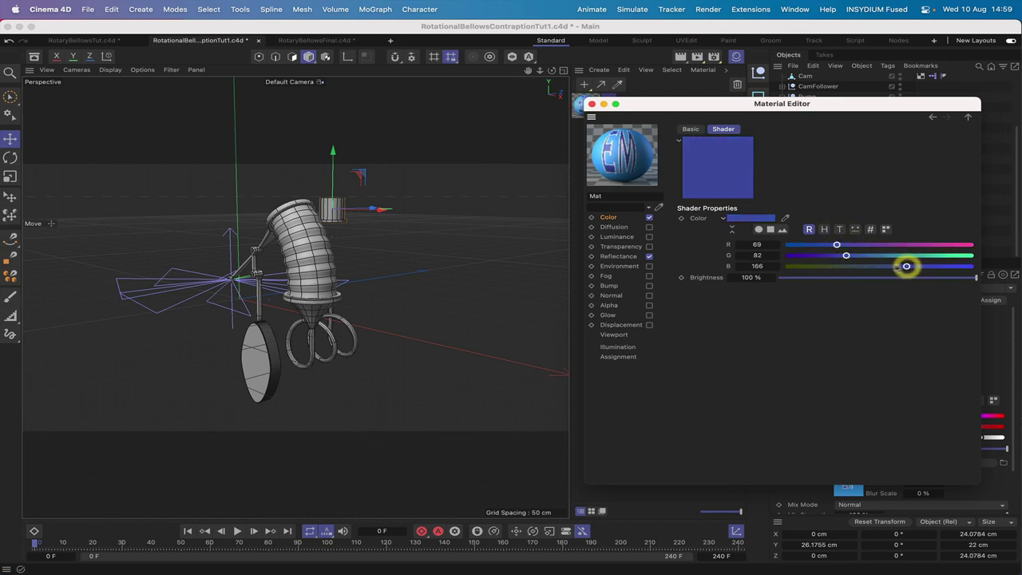
pyautogui.click(813, 256)
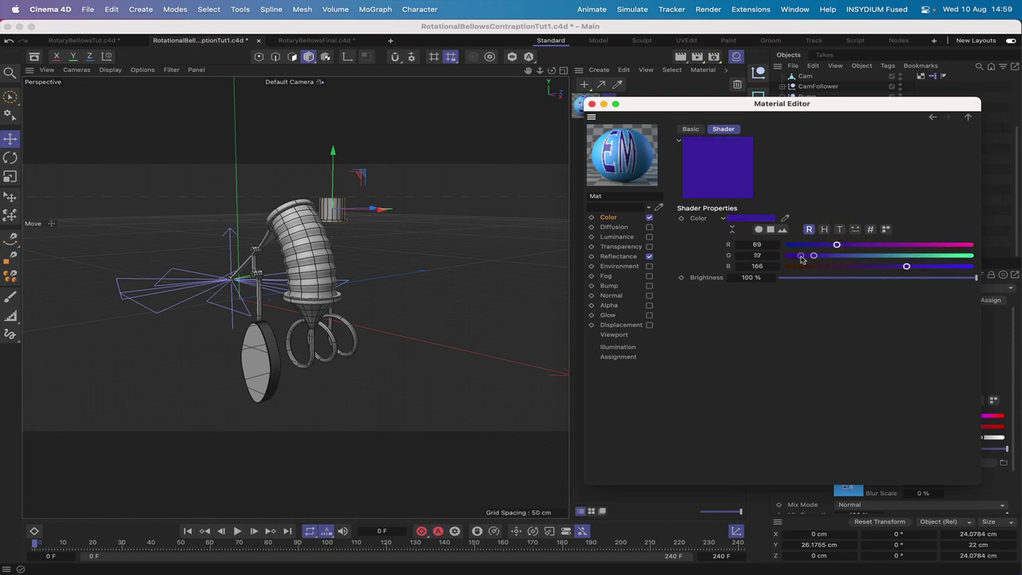
pyautogui.click(801, 255)
pyautogui.click(823, 245)
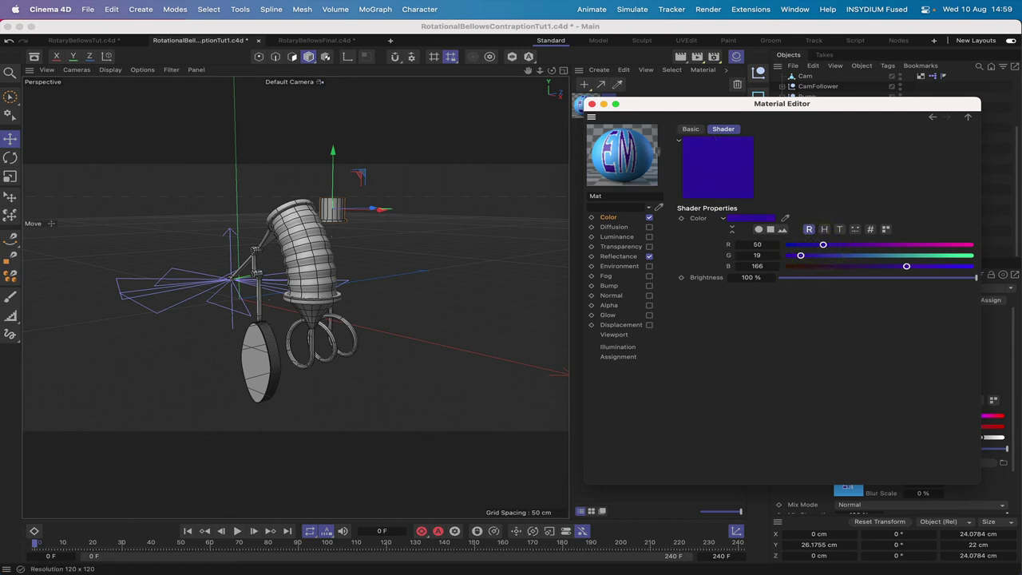
pyautogui.click(932, 116)
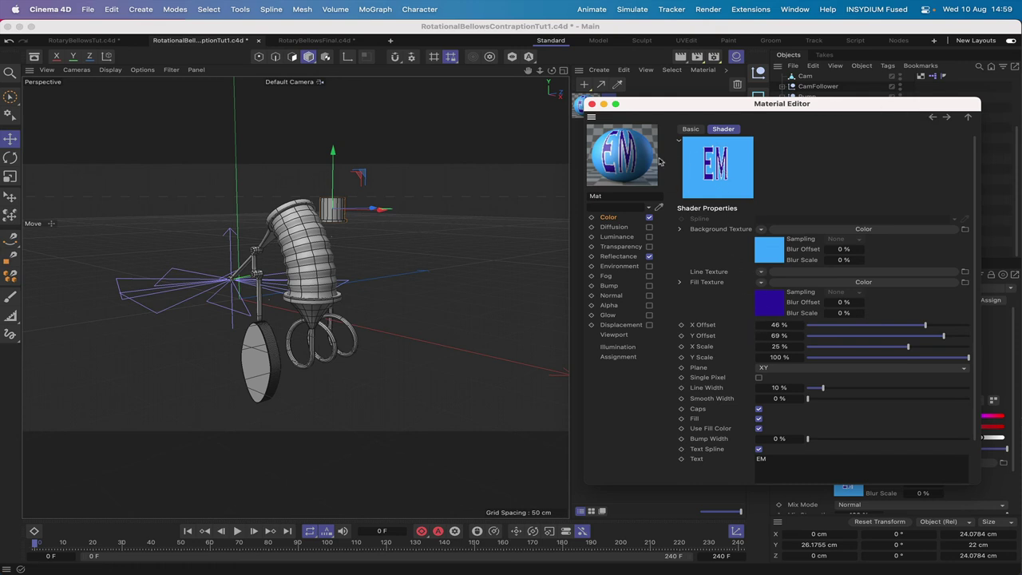
pyautogui.click(591, 105)
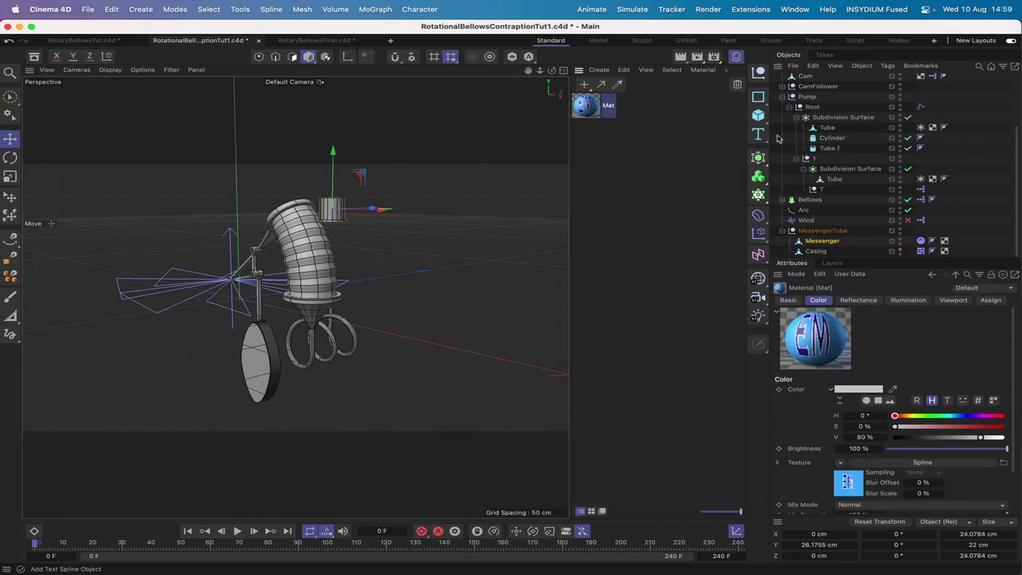
# Loop-select Messenger's side polygons in Polygon mode and store them as a selection.
pyautogui.click(824, 242)
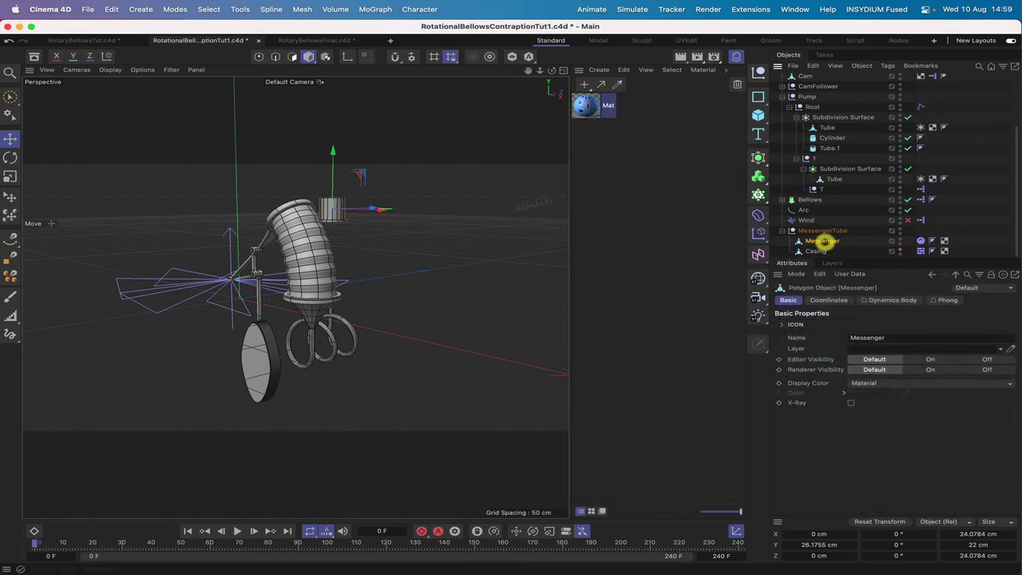
pyautogui.click(292, 57)
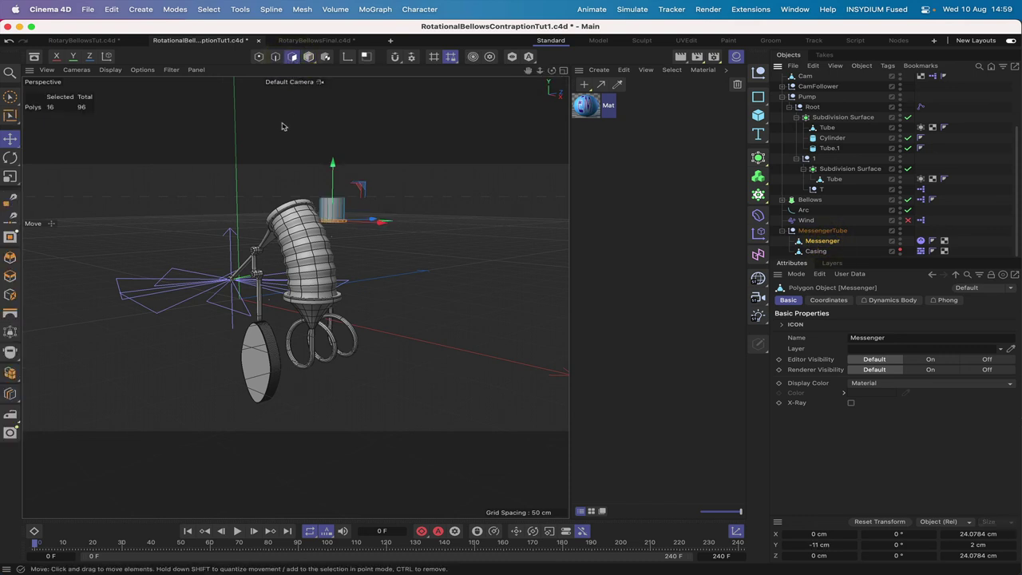
pyautogui.press('u')
pyautogui.press('l')
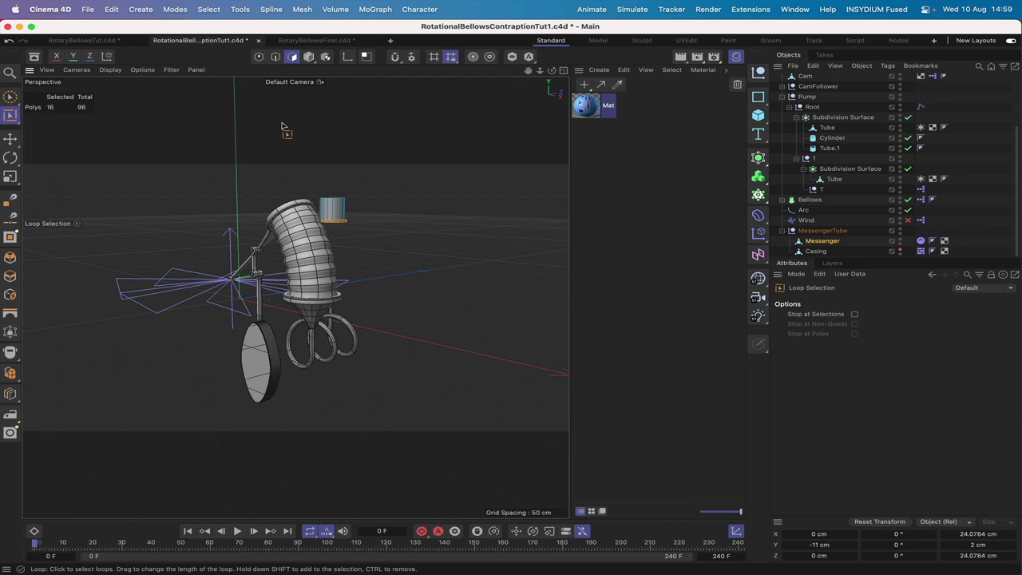
pyautogui.click(332, 210)
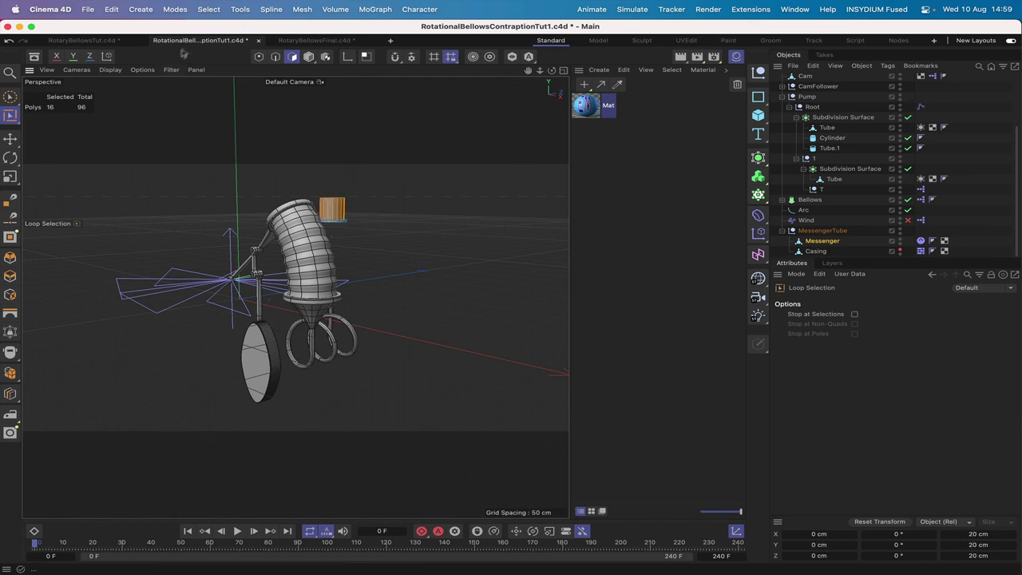
pyautogui.click(208, 9)
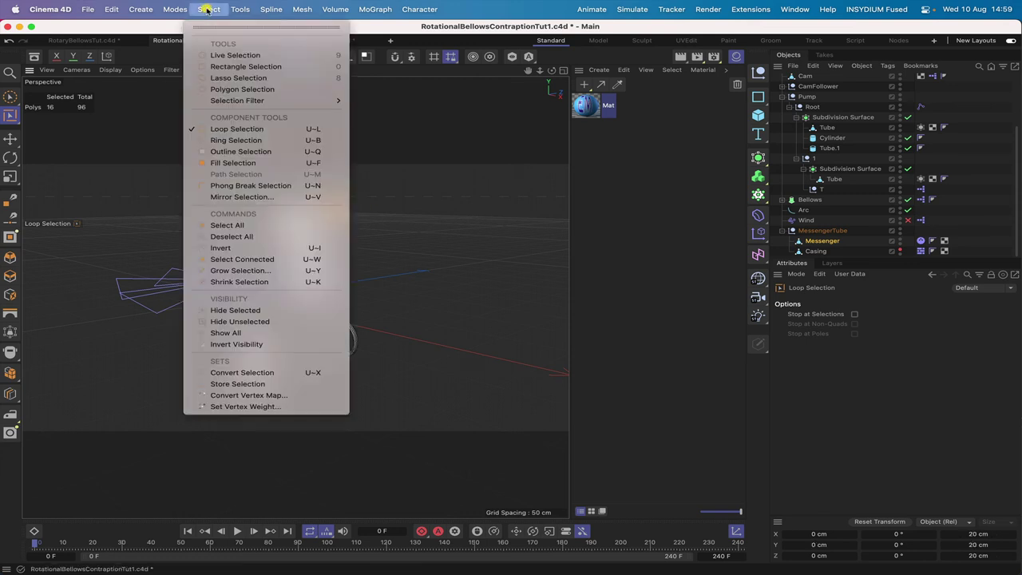
pyautogui.click(237, 384)
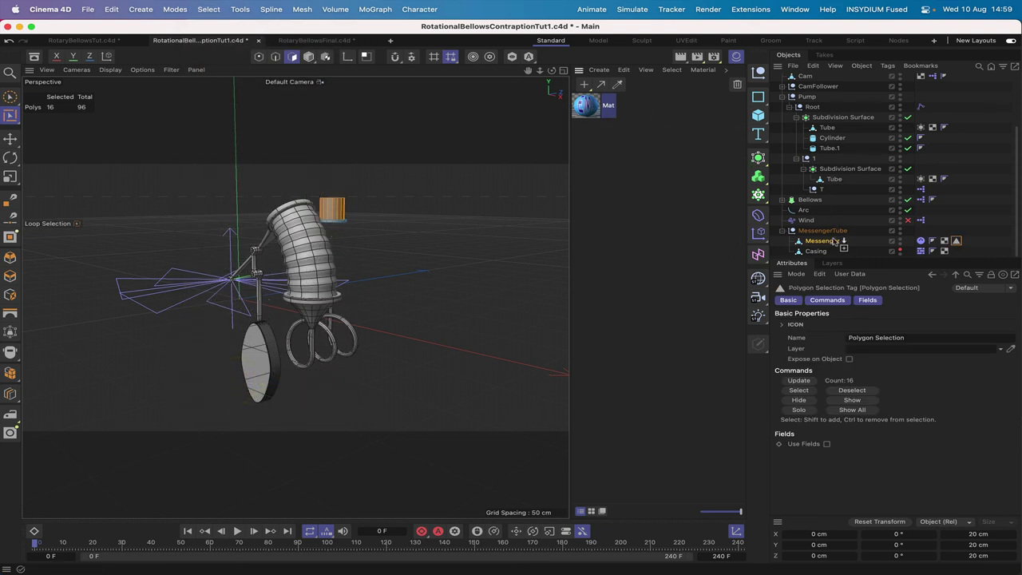
# Apply Mat to Messenger and restrict its tag to the stored Polygon Selection.
pyautogui.moveTo(832, 243); pyautogui.dragTo(831, 241)
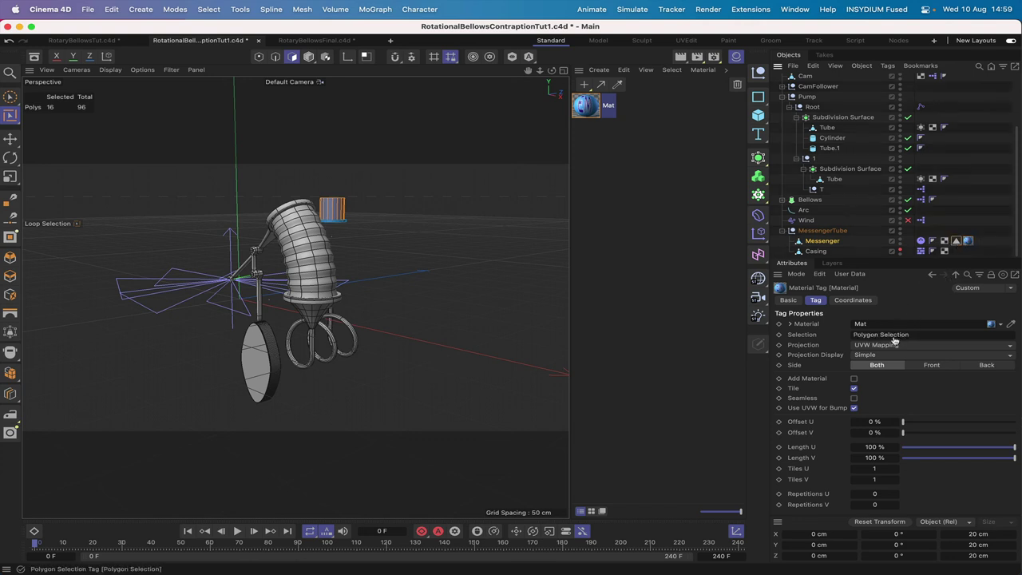
pyautogui.moveTo(894, 340); pyautogui.dragTo(893, 340)
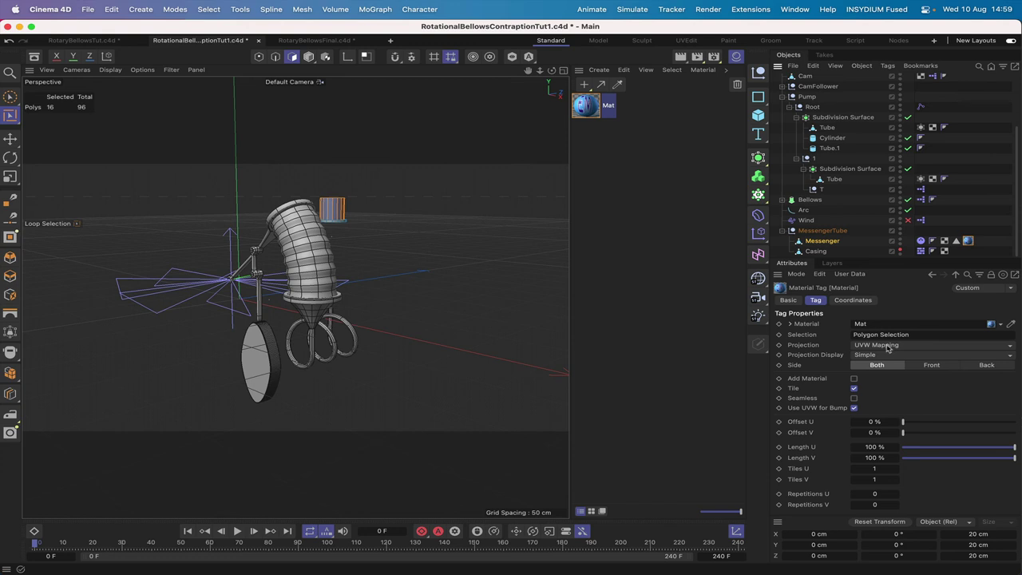
pyautogui.click(867, 345)
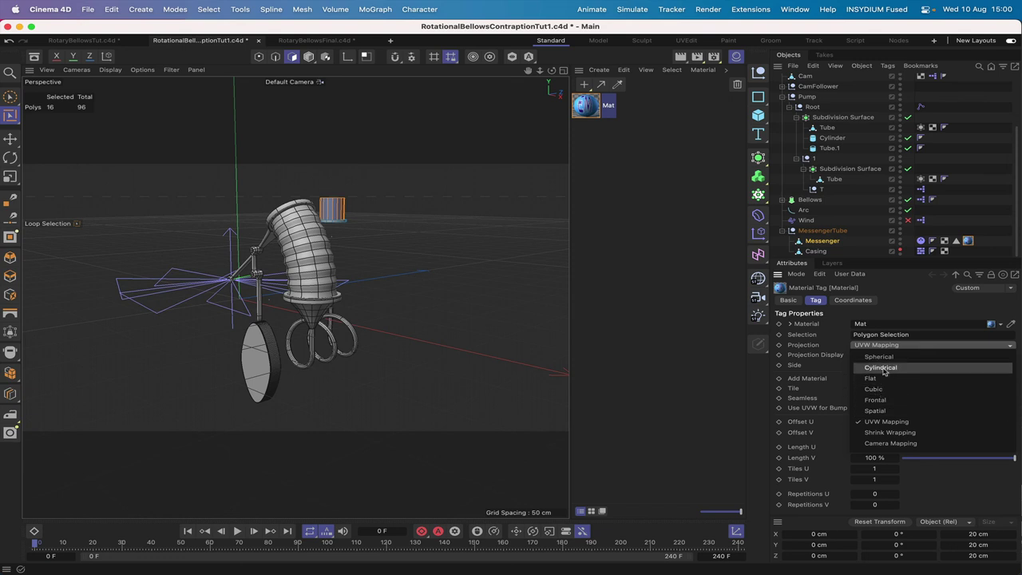
# Switch Messenger's Mat tag to Cylindrical projection and fit it to the object (12.0392 × 11 × 12.0392 cm).
pyautogui.click(882, 368)
pyautogui.press('s')
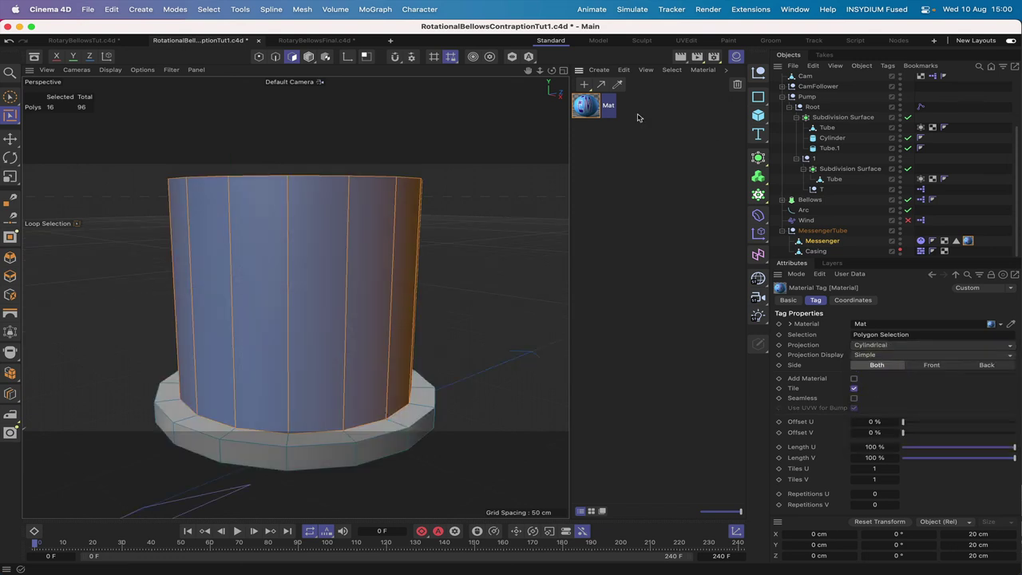
pyautogui.moveTo(550, 69); pyautogui.dragTo(294, 287)
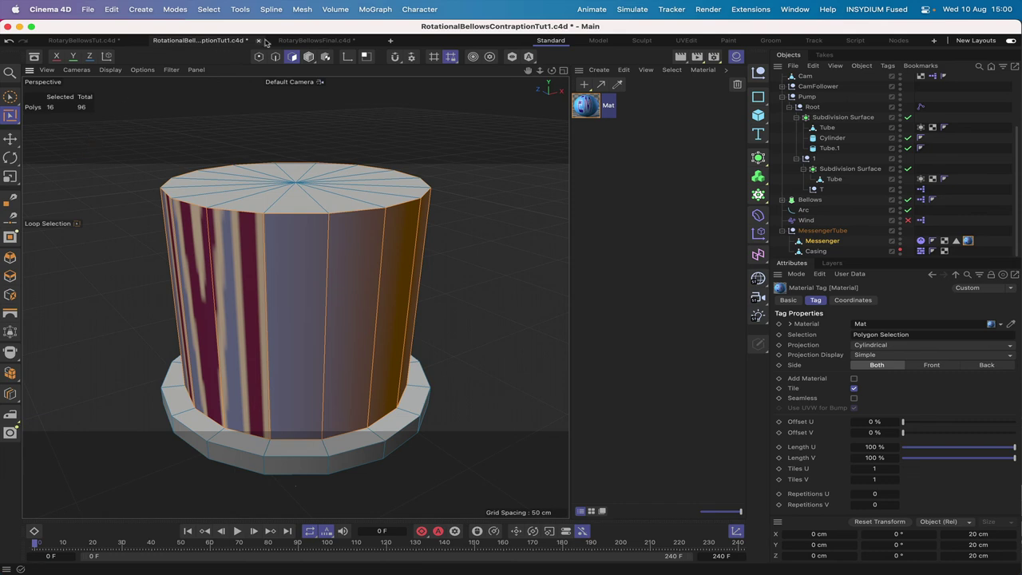
pyautogui.click(325, 57)
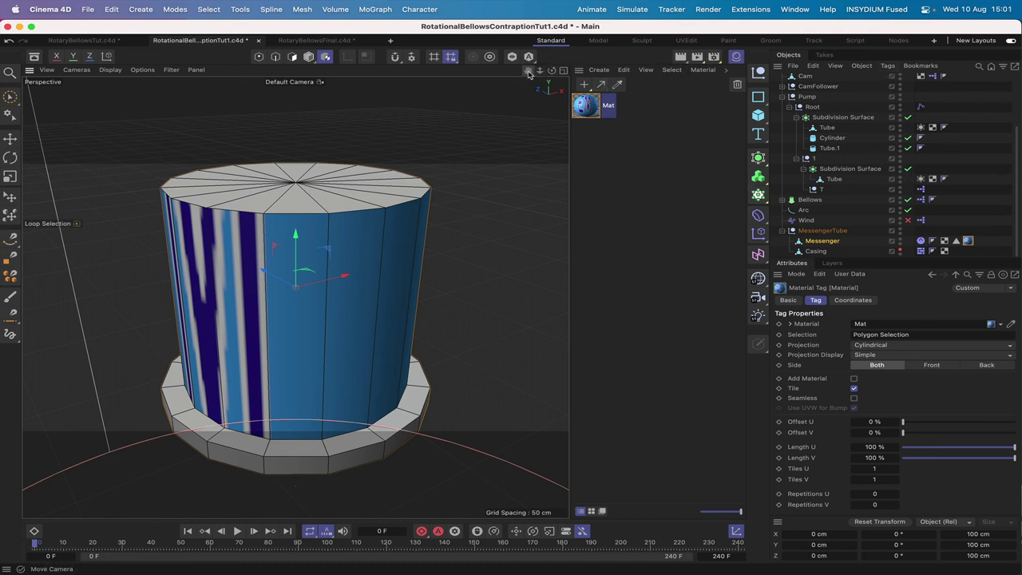
pyautogui.moveTo(528, 70); pyautogui.dragTo(581, 76)
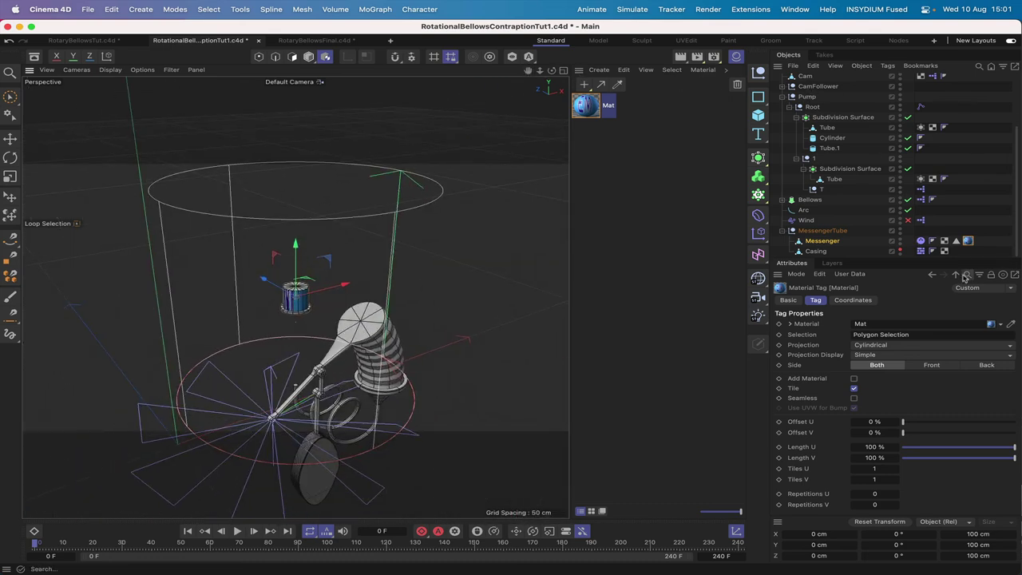
pyautogui.click(888, 66)
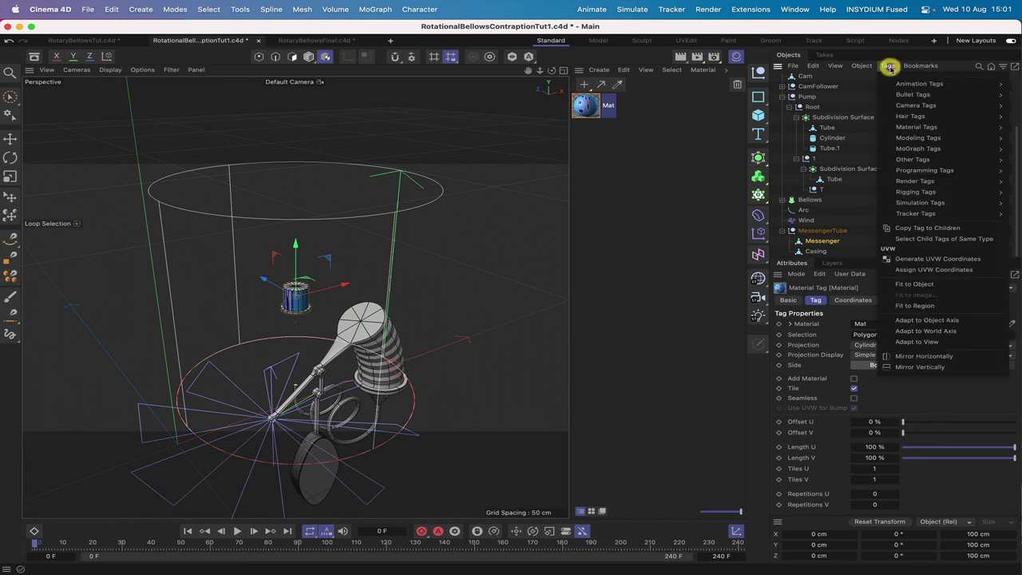
pyautogui.click(914, 285)
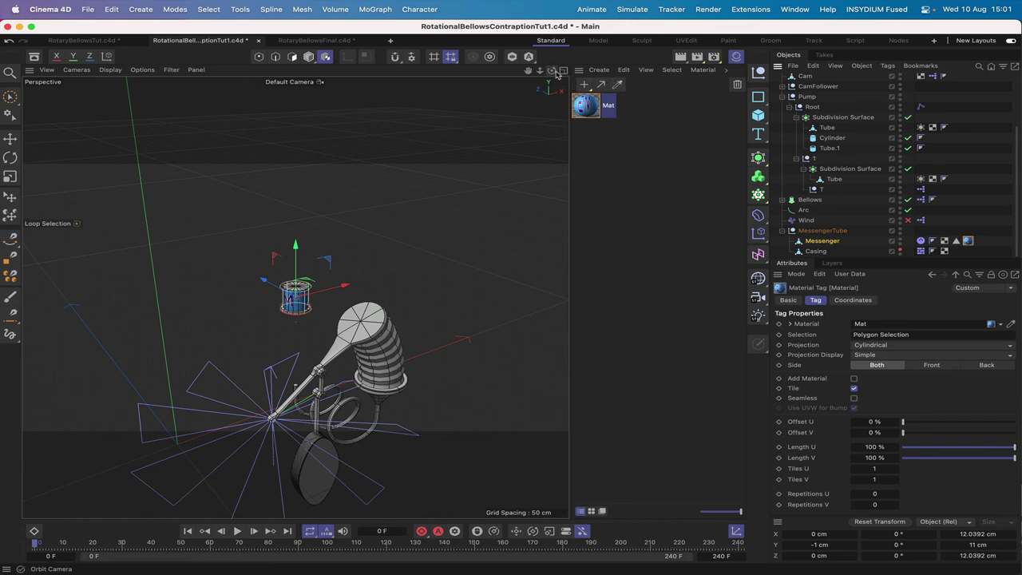
# Rotate Messenger around its X axis so the EM lettering faces the side.
pyautogui.moveTo(553, 73); pyautogui.dragTo(351, 82)
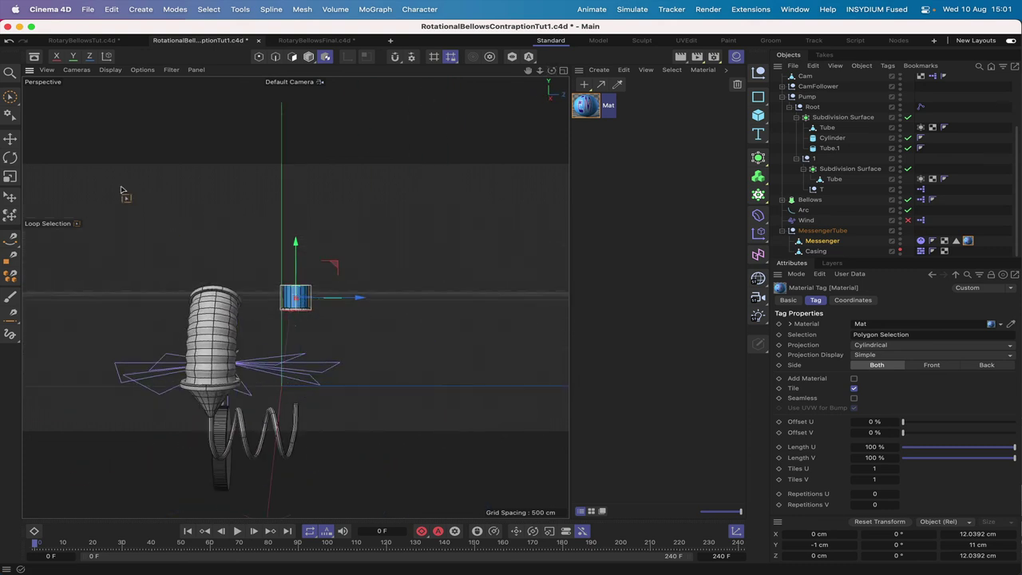
pyautogui.click(10, 157)
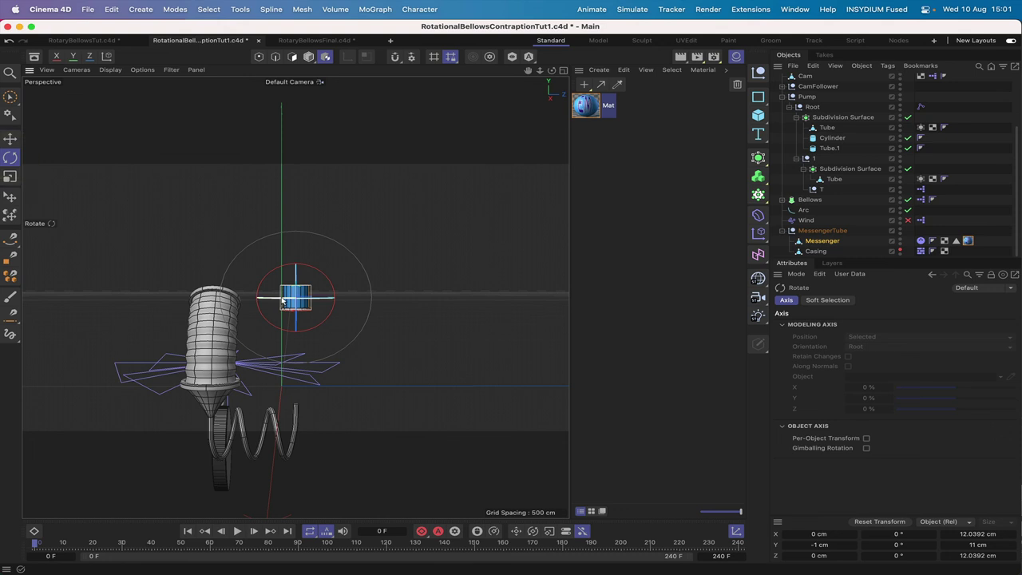
pyautogui.moveTo(283, 301); pyautogui.dragTo(55, 306)
pyautogui.moveTo(551, 70)
pyautogui.mouseDown()
pyautogui.moveTo(539, 73)
pyautogui.moveTo(552, 75)
pyautogui.mouseUp()
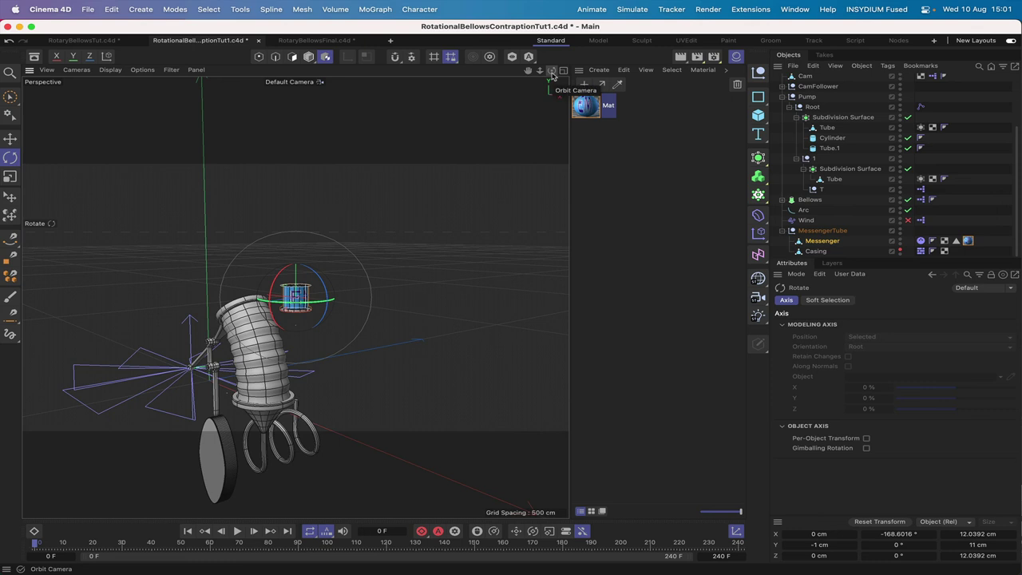
# Check the rotation in the Right view with Gouraud Shading.
pyautogui.press('F4')
pyautogui.press('F3')
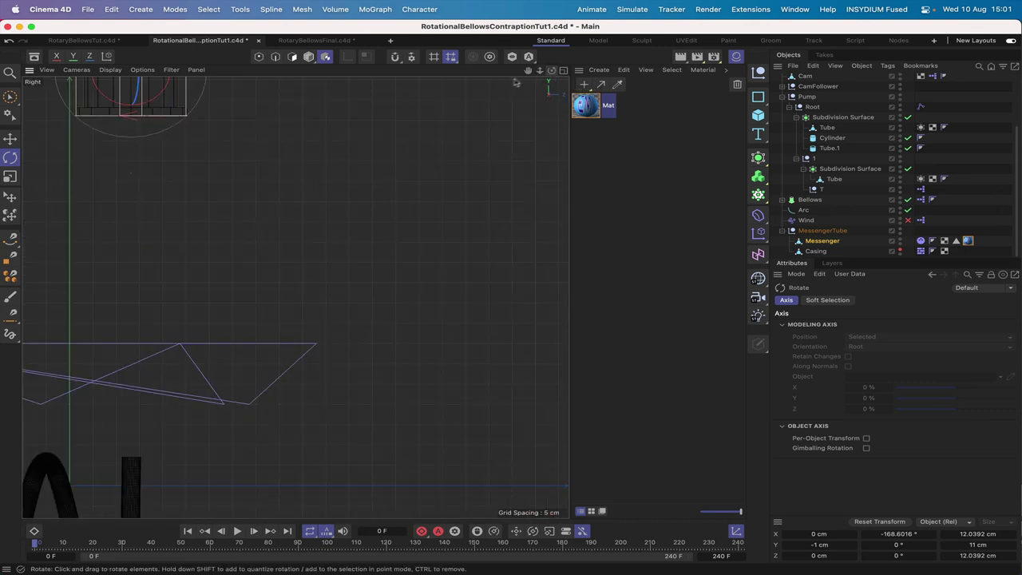
pyautogui.press('F3')
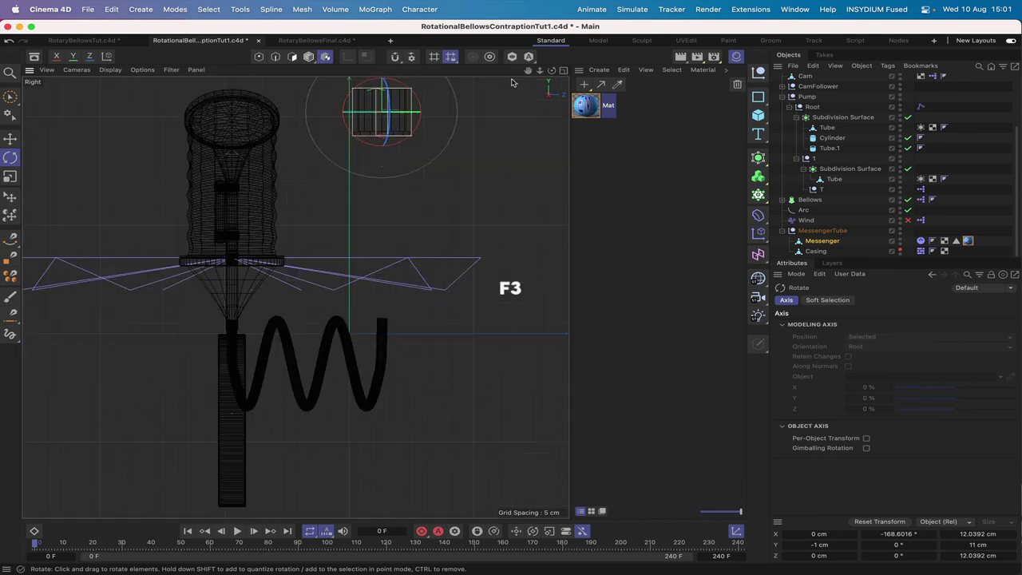
pyautogui.click(110, 70)
pyautogui.click(125, 98)
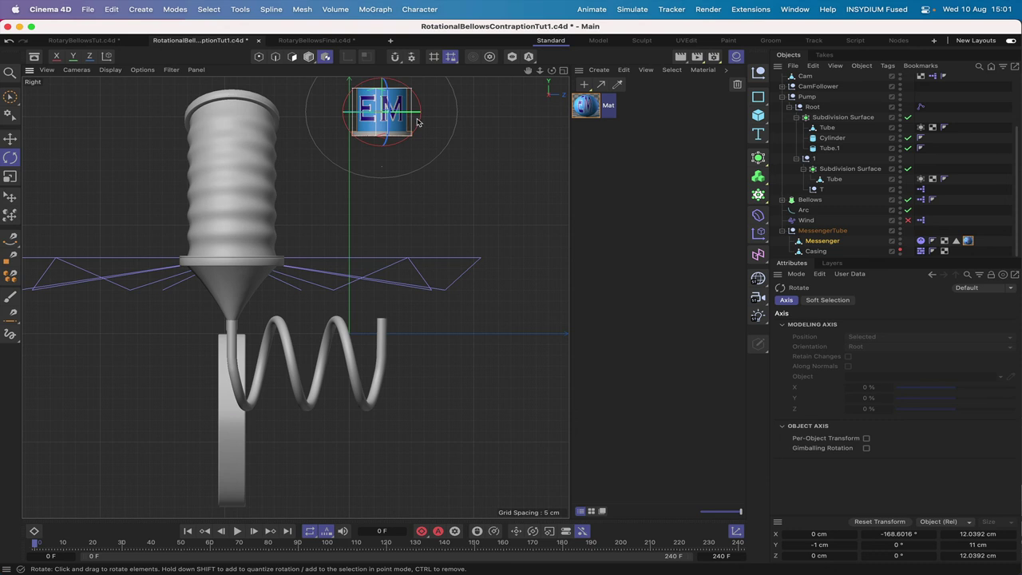
# Return to the Perspective view and make the Casing visible again.
pyautogui.press('F1')
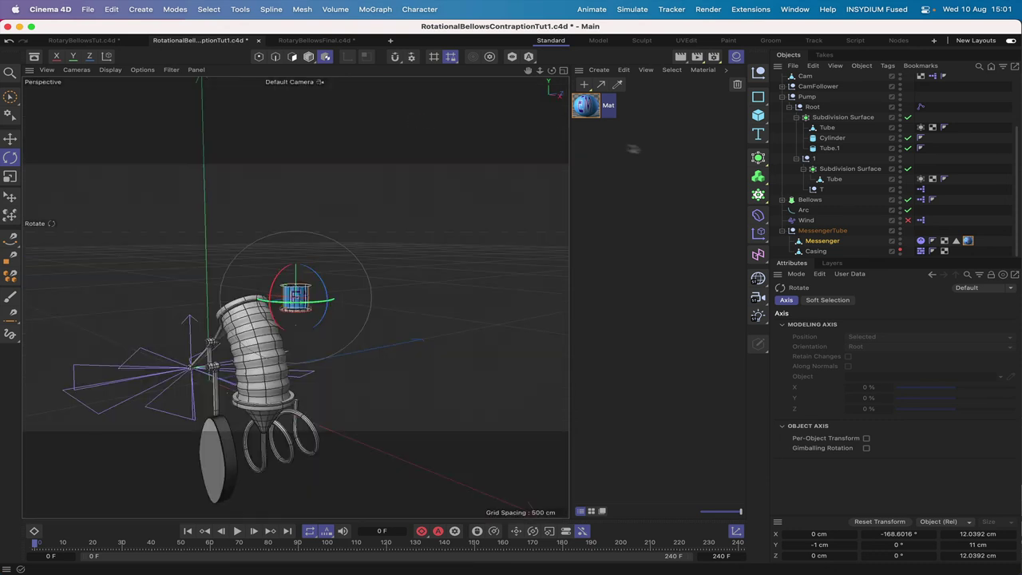
pyautogui.click(856, 201)
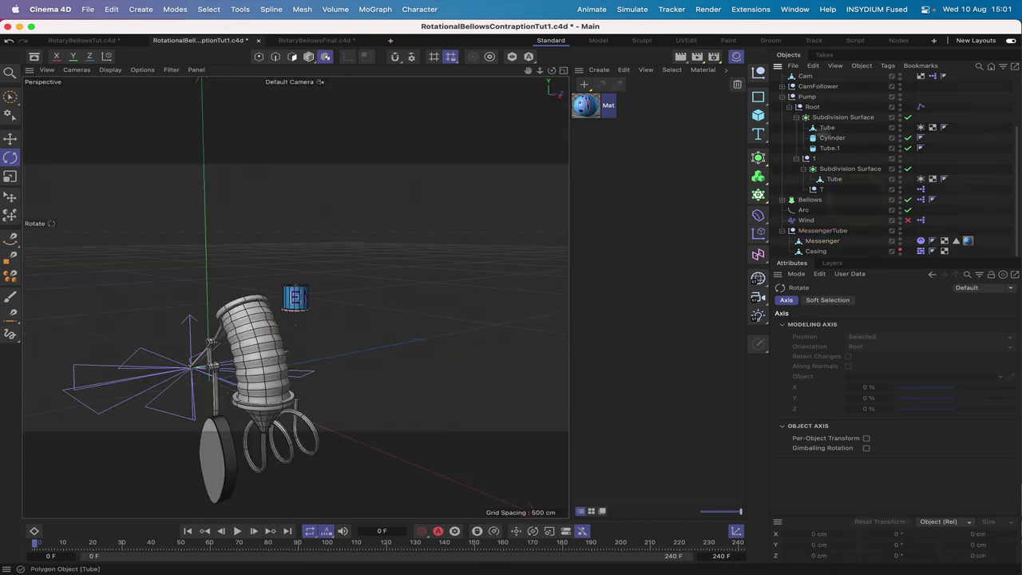
pyautogui.click(899, 251)
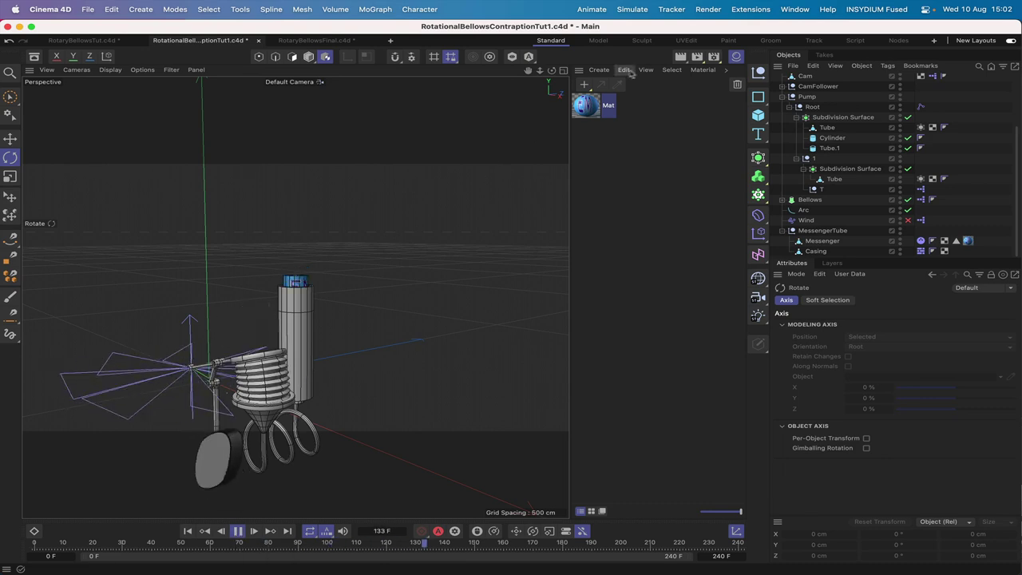
# Collapse the Material Manager, zoom in on the animating bellows, and pause playback at frame 42.
pyautogui.click(736, 56)
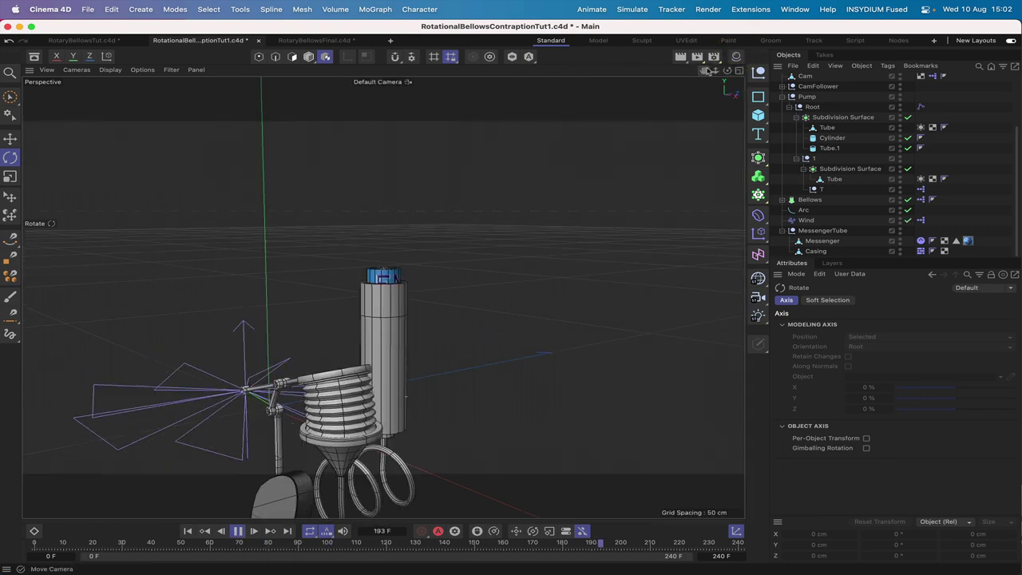
pyautogui.moveTo(703, 71); pyautogui.dragTo(730, 24)
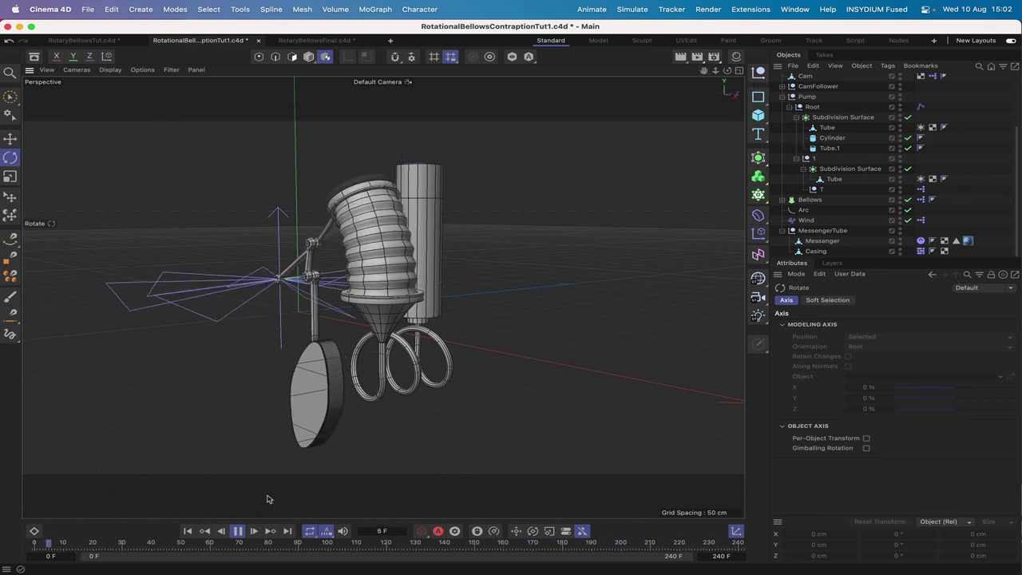
pyautogui.click(237, 530)
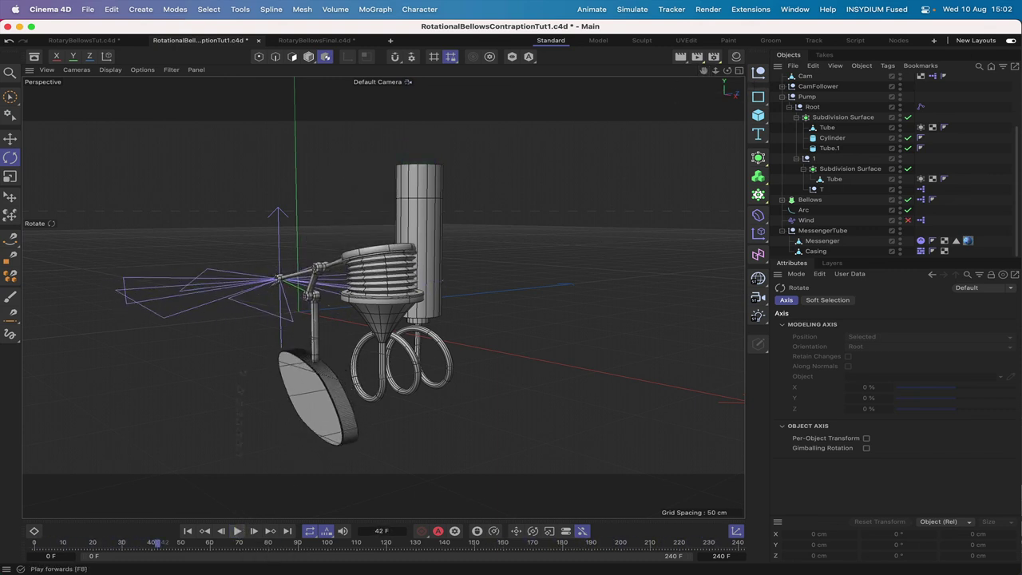
# Switch to the RotaryBellowsFinal.c4d scene and play its twin-bellows animation.
pyautogui.click(303, 41)
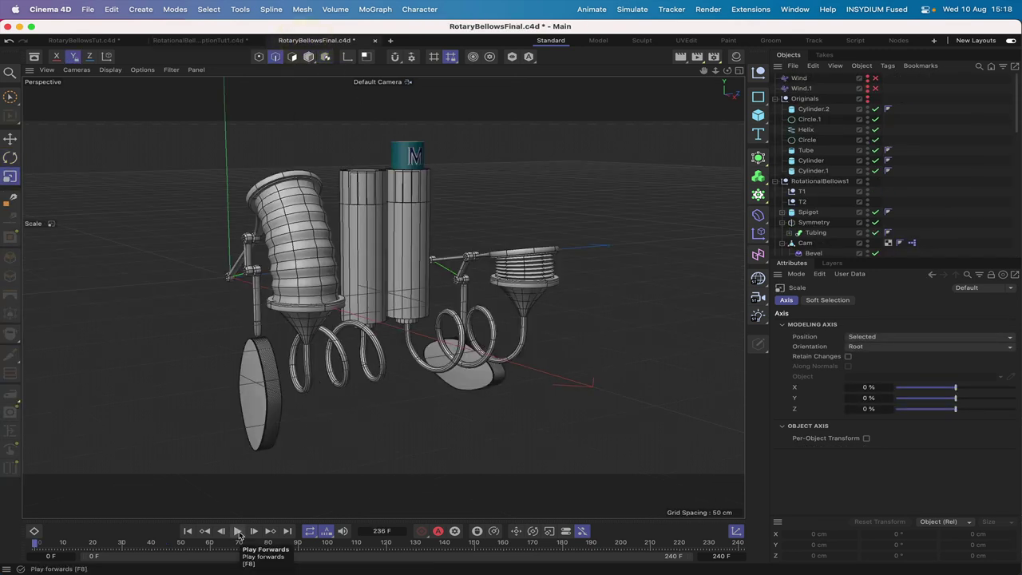
pyautogui.click(237, 531)
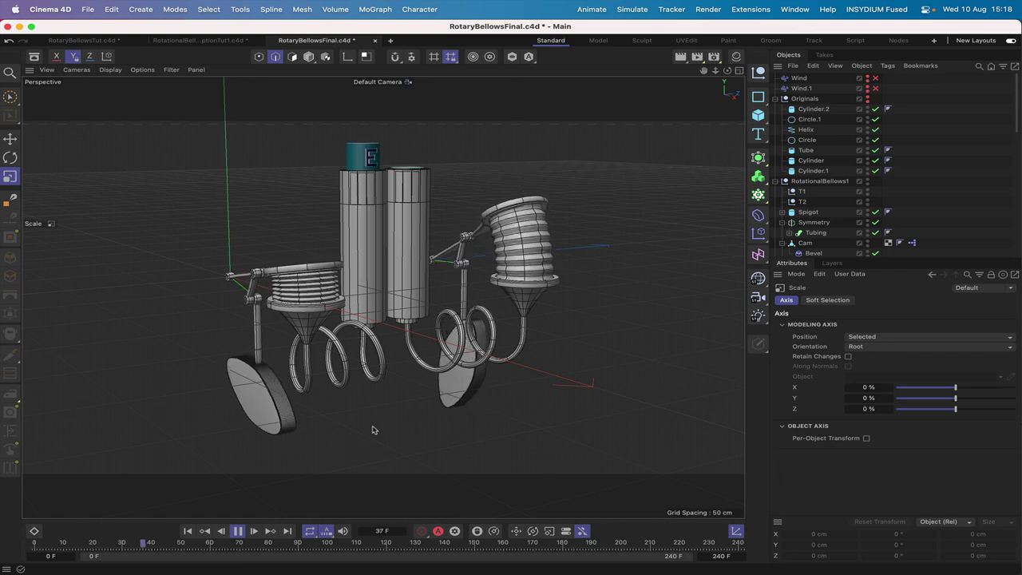